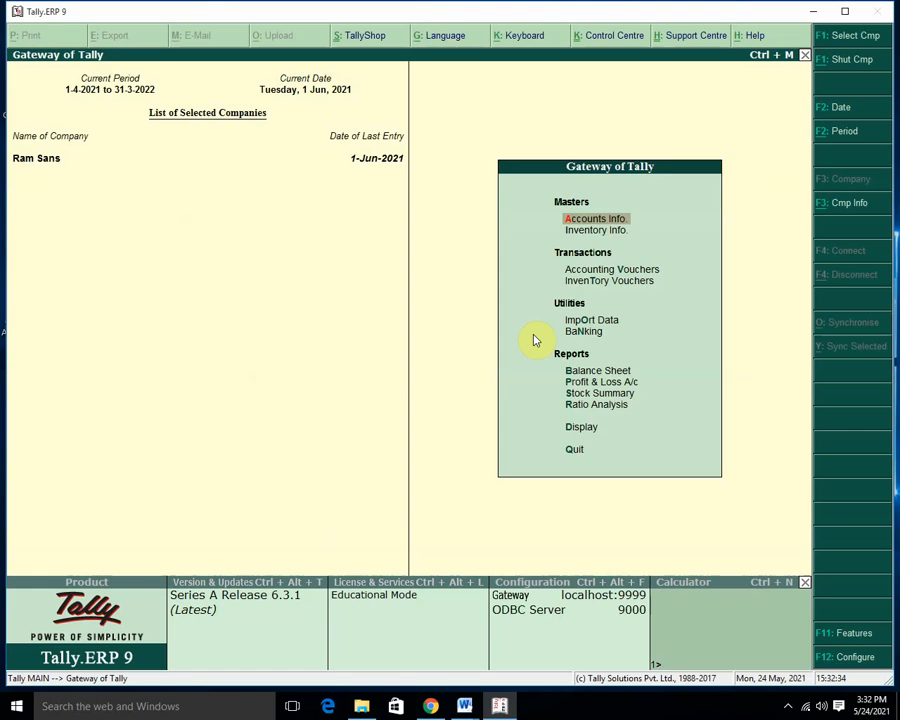
# Step: Shut the currently loaded company Ram Sans
pyautogui.hotkey('alt', 'F3')
pyautogui.press('Down')
pyautogui.press('Return')
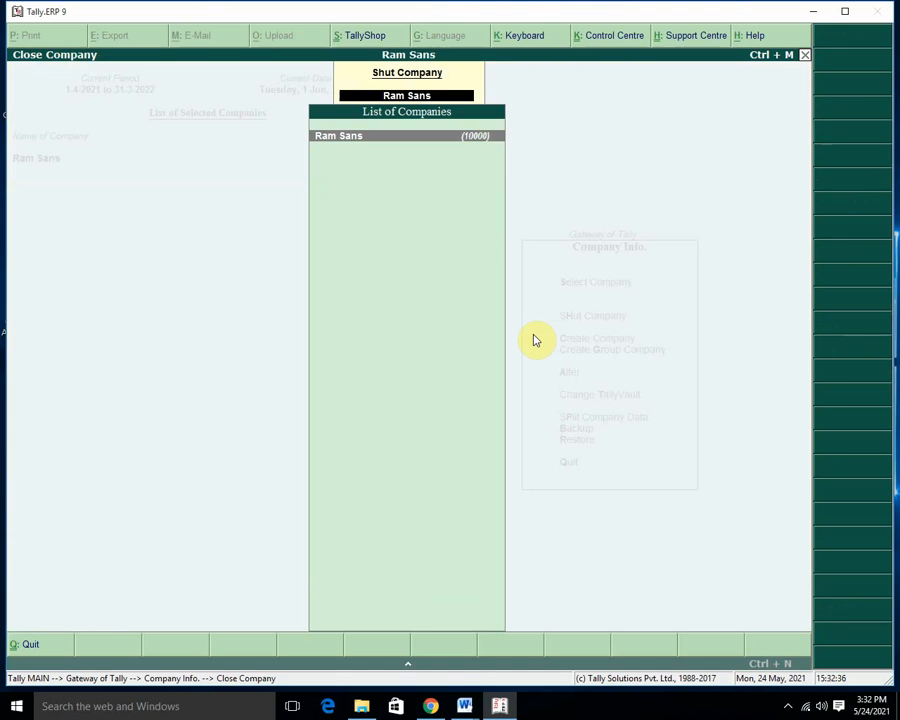
pyautogui.press('Return')
# Step: Select and load the company Payroll Management from the list of companies
pyautogui.press('Down')
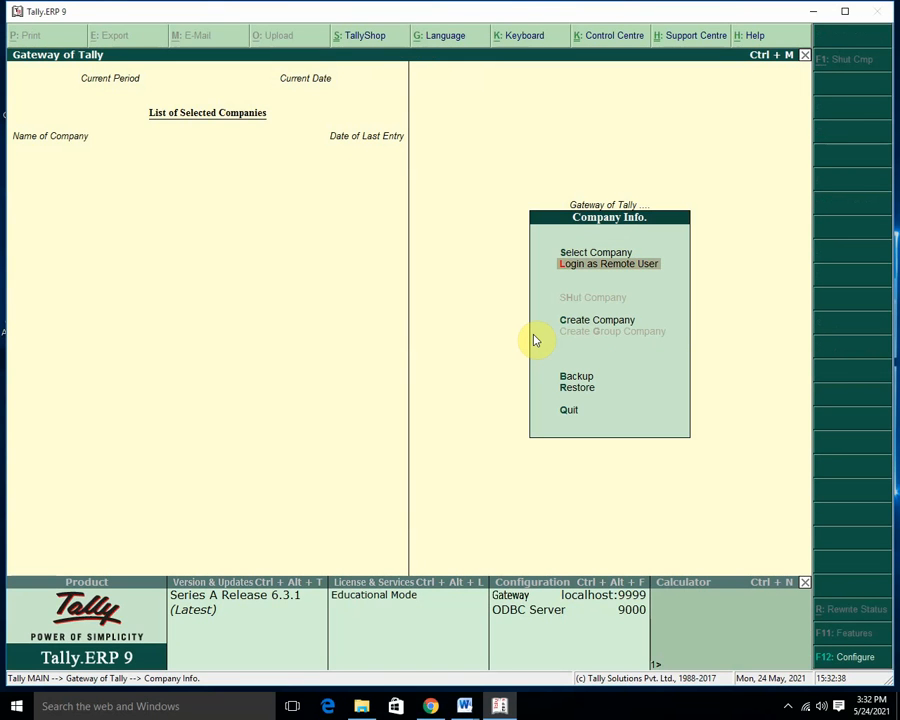
pyautogui.press('Up')
pyautogui.click(532, 333)
pyautogui.press('Return')
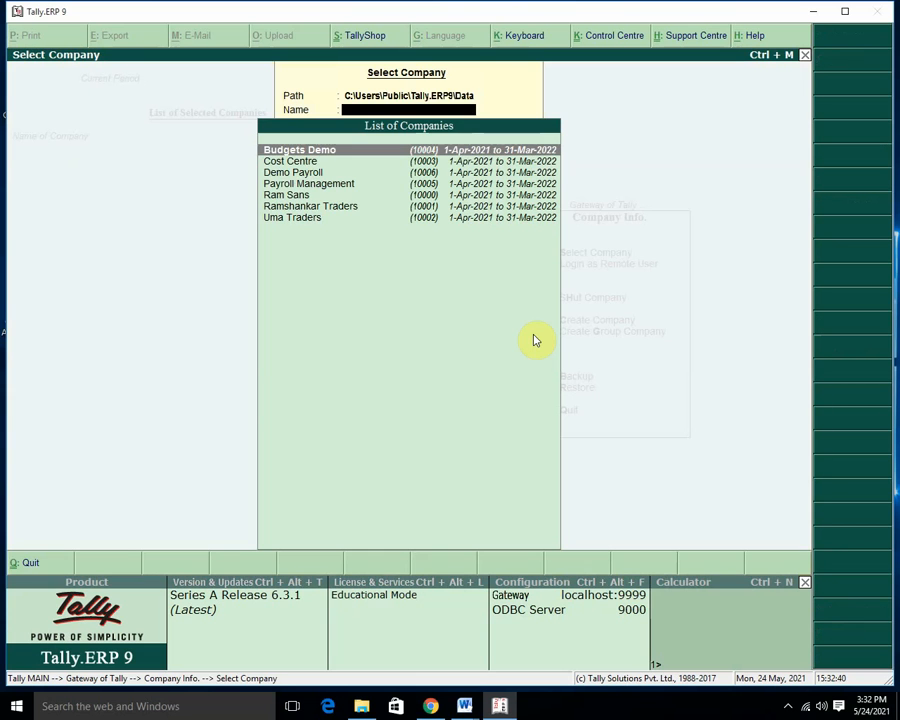
pyautogui.press('Down')
pyautogui.press('Down')
pyautogui.press('Down')
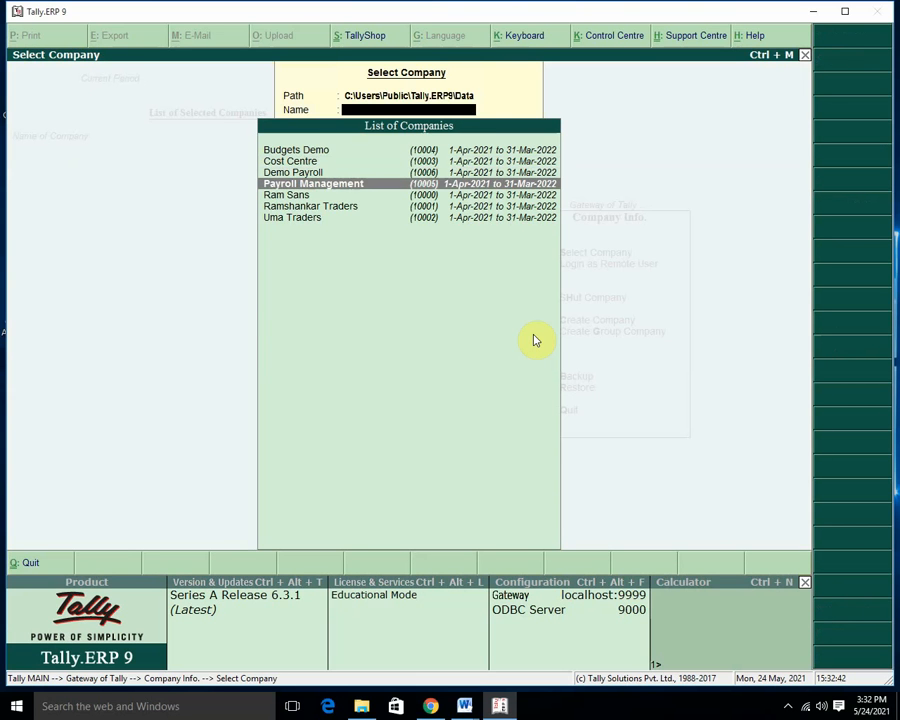
pyautogui.press('Return')
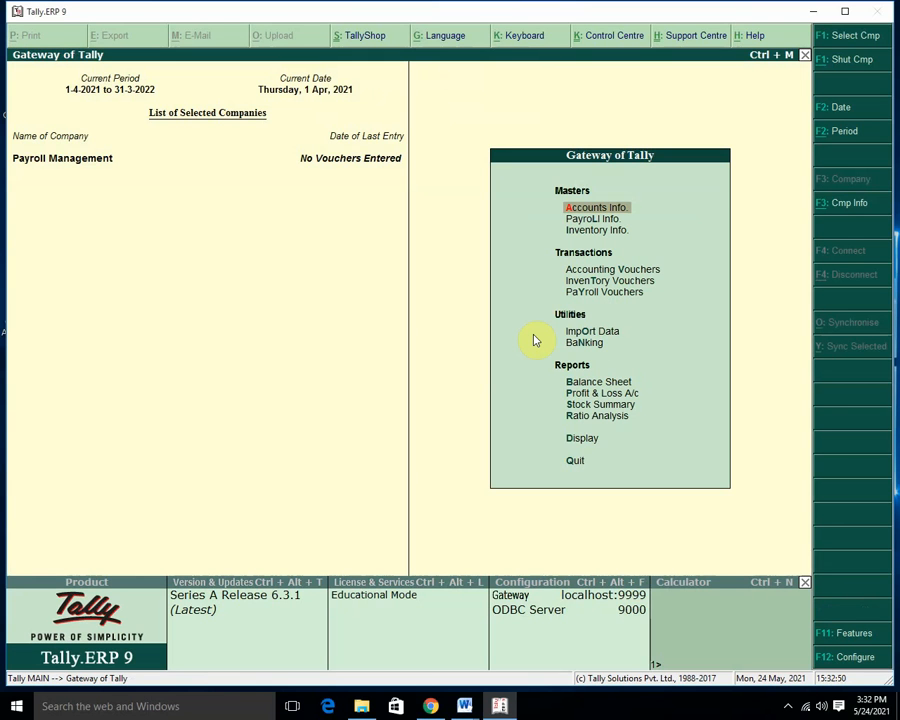
# Step: Open the company features, consult the feature-enabling item in the Word document "Final Step for payroll management 2021", and return to Tally.ERP 9
pyautogui.press('F11')
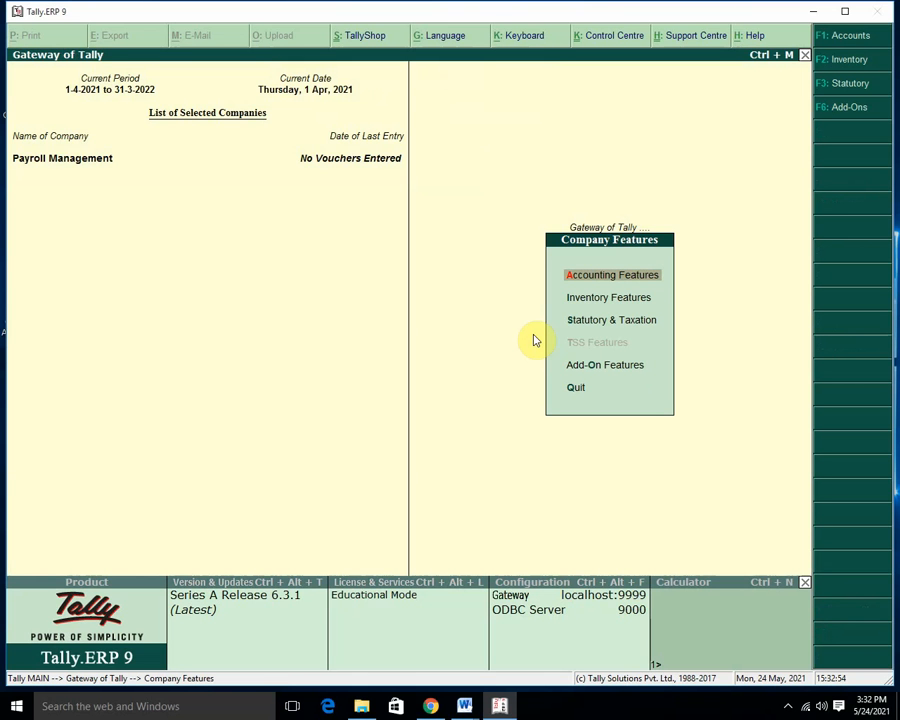
pyautogui.moveTo(464, 706)
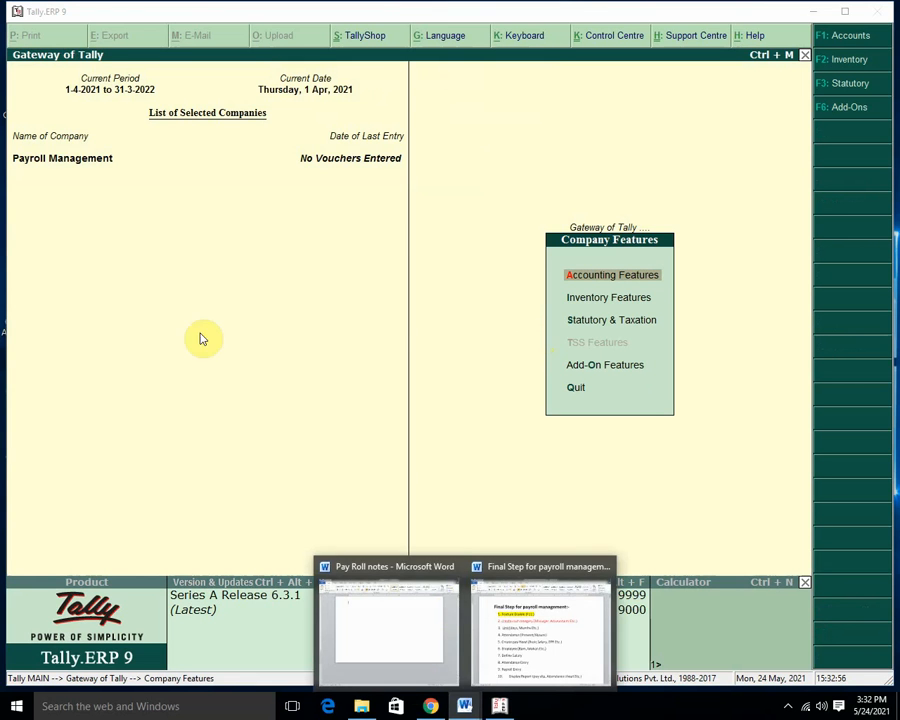
pyautogui.click(505, 627)
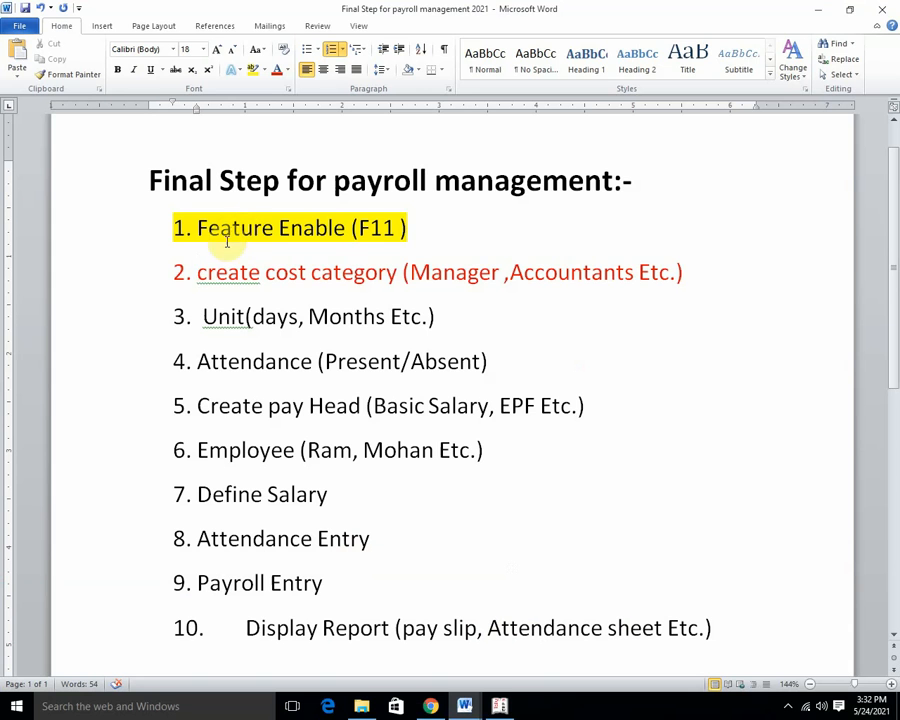
pyautogui.click(500, 708)
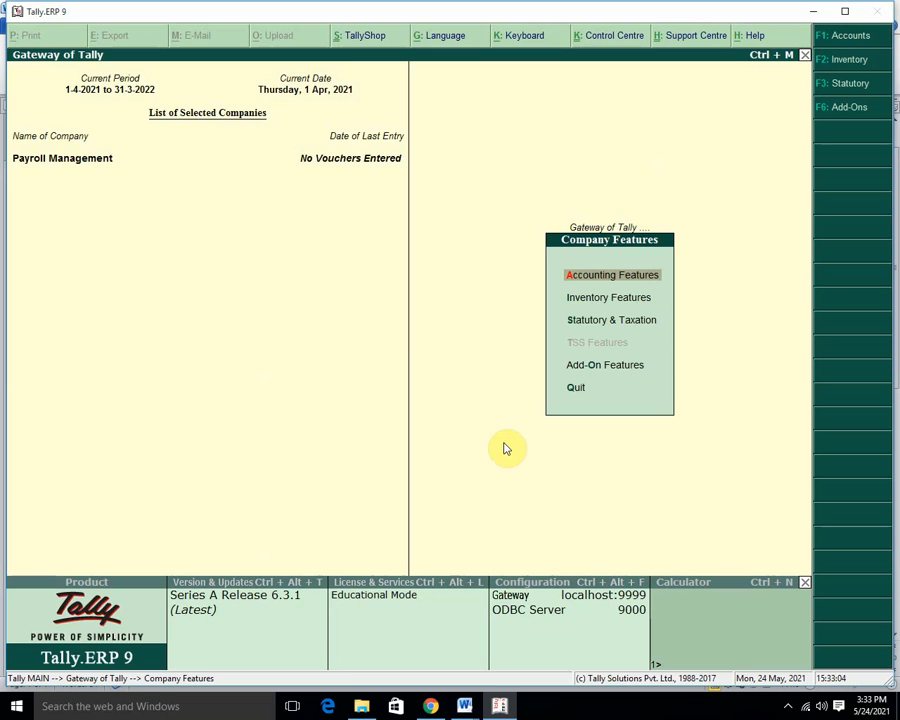
# Step: Review the Maintain payroll and cost centre options in the company's accounting features, accept the settings and return to the Gateway of Tally
pyautogui.press('Return')
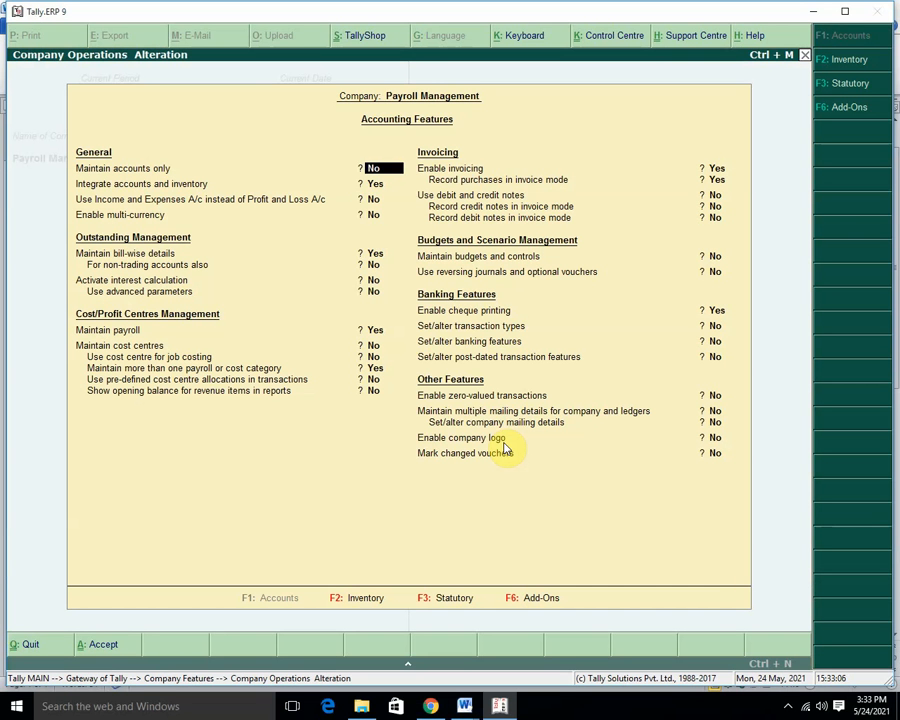
pyautogui.press('Down')
pyautogui.press('Down')
pyautogui.press('Down')
pyautogui.press('Down')
pyautogui.press('Down')
pyautogui.press('Down')
pyautogui.press('Down')
pyautogui.press('Down')
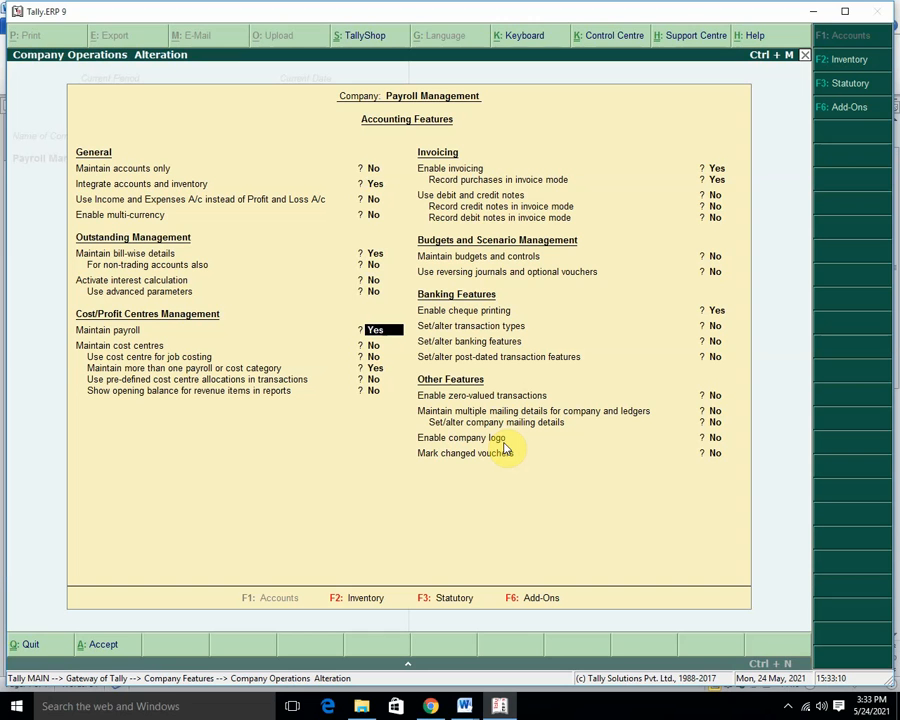
pyautogui.press('Down')
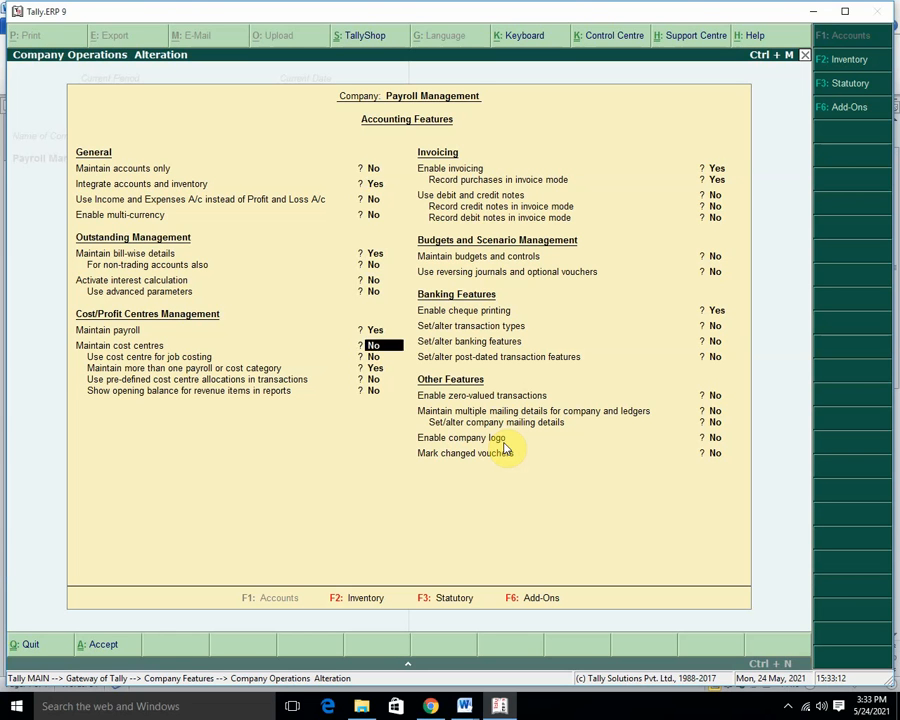
pyautogui.press('Down')
pyautogui.press('Up')
pyautogui.hotkey('ctrl', 'a')
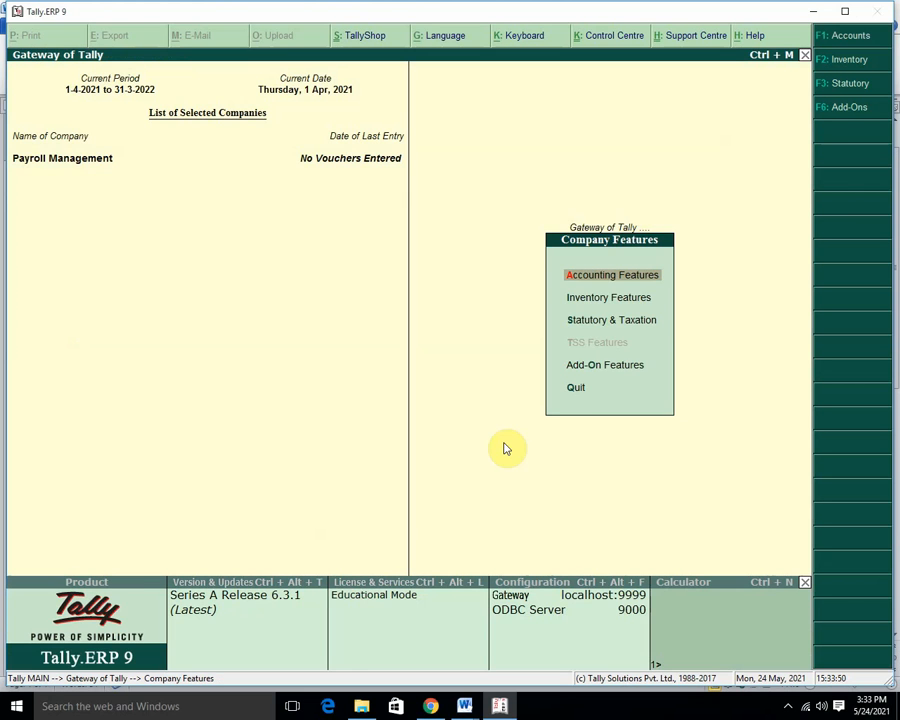
pyautogui.press('Escape')
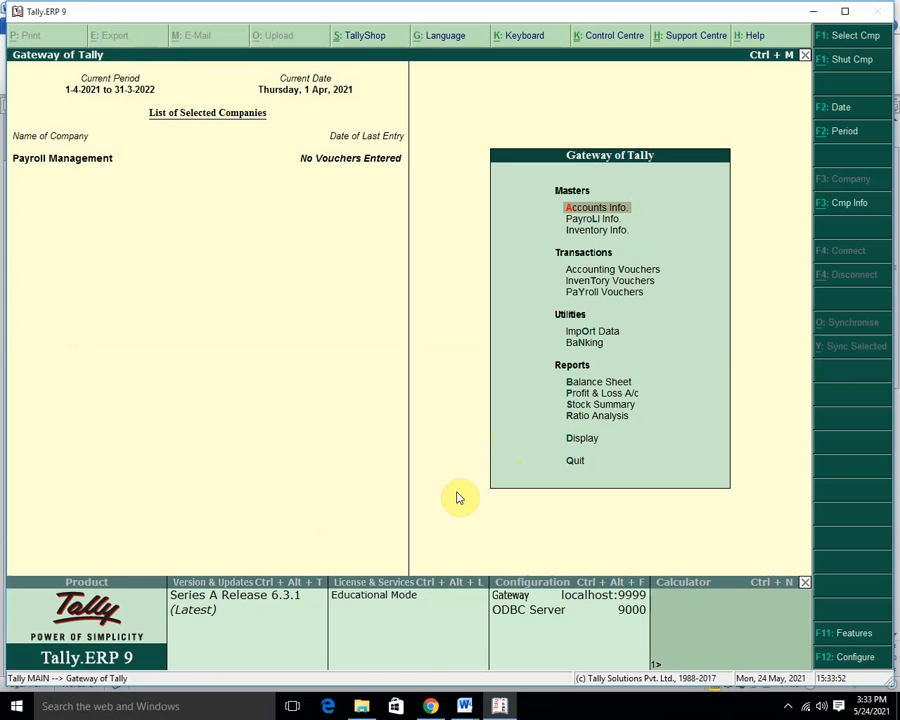
# Step: Switch to the payroll steps document in Word and highlight item 2, "create cost category (Manager ,Accountants Etc.)", in yellow
pyautogui.moveTo(464, 704)
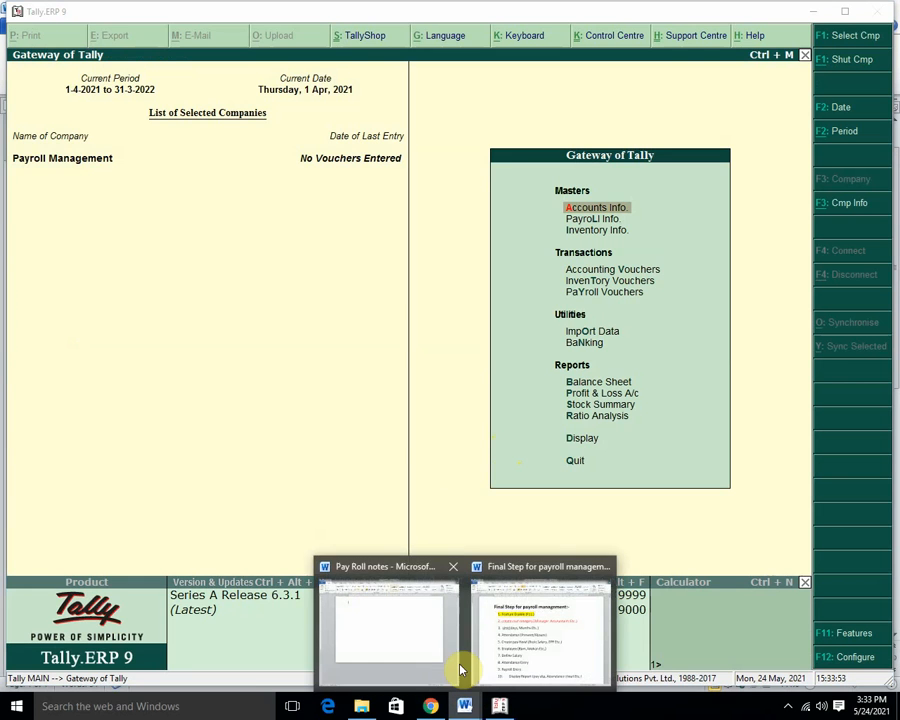
pyautogui.click(506, 627)
pyautogui.moveTo(197, 274); pyautogui.dragTo(710, 272)
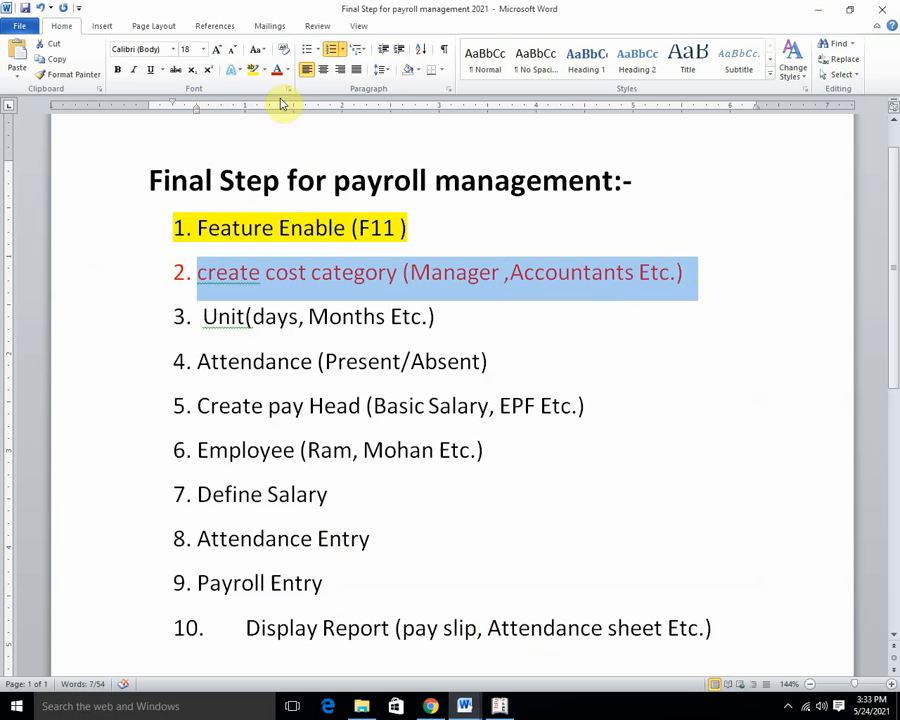
pyautogui.click(254, 70)
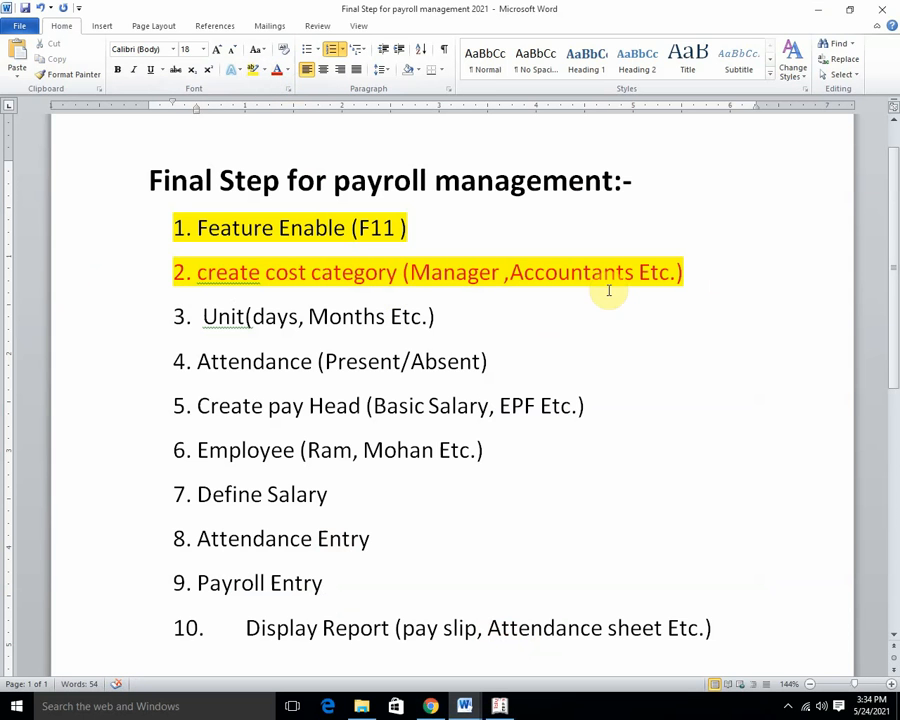
# Step: Switch back to Tally.ERP 9 and open Payroll Info to examine the employee category option
pyautogui.click(500, 706)
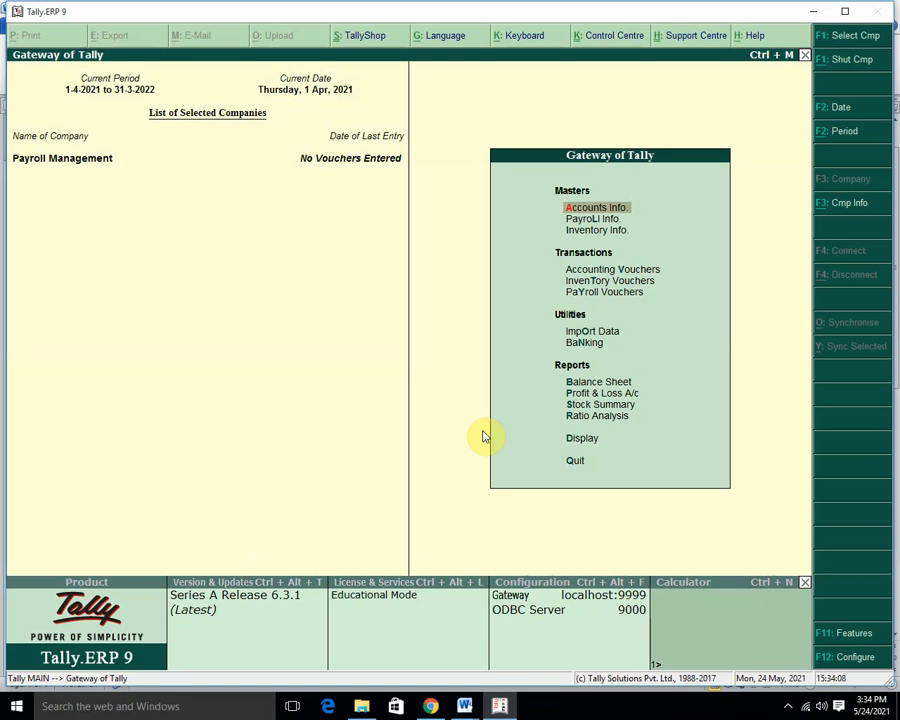
pyautogui.press('Down')
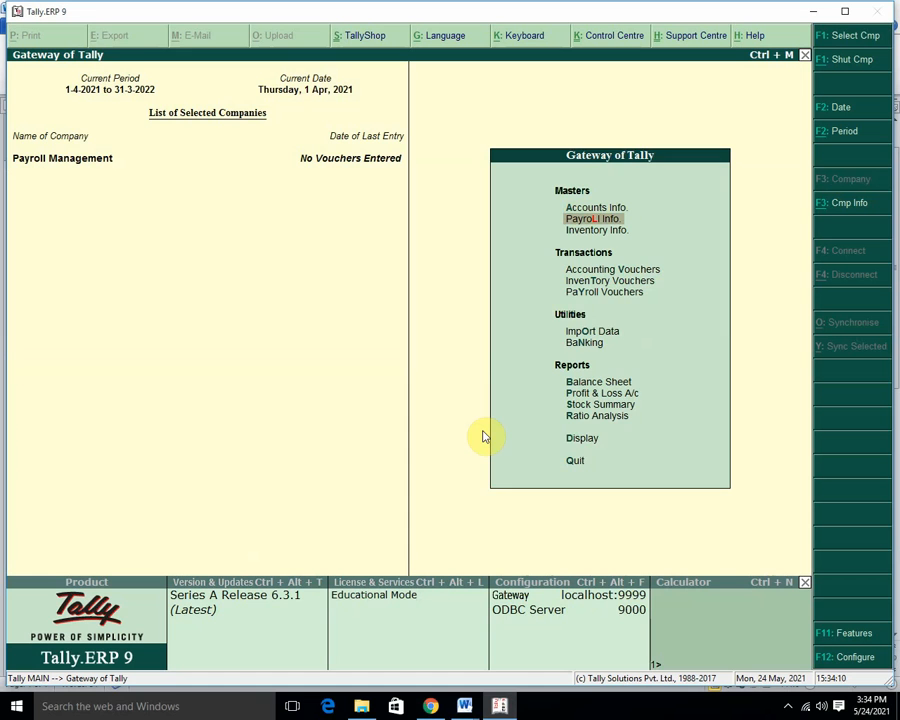
pyautogui.press('Return')
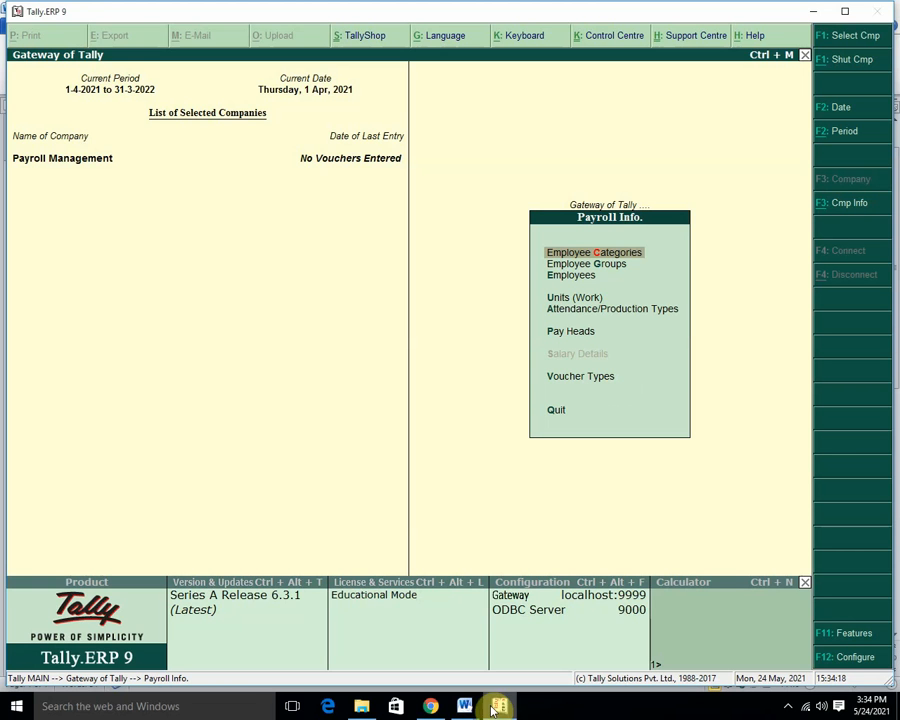
# Step: In the Word payroll steps document, replace "cost" with "Employee" in item 2 and save the document
pyautogui.moveTo(465, 705)
pyautogui.click(506, 616)
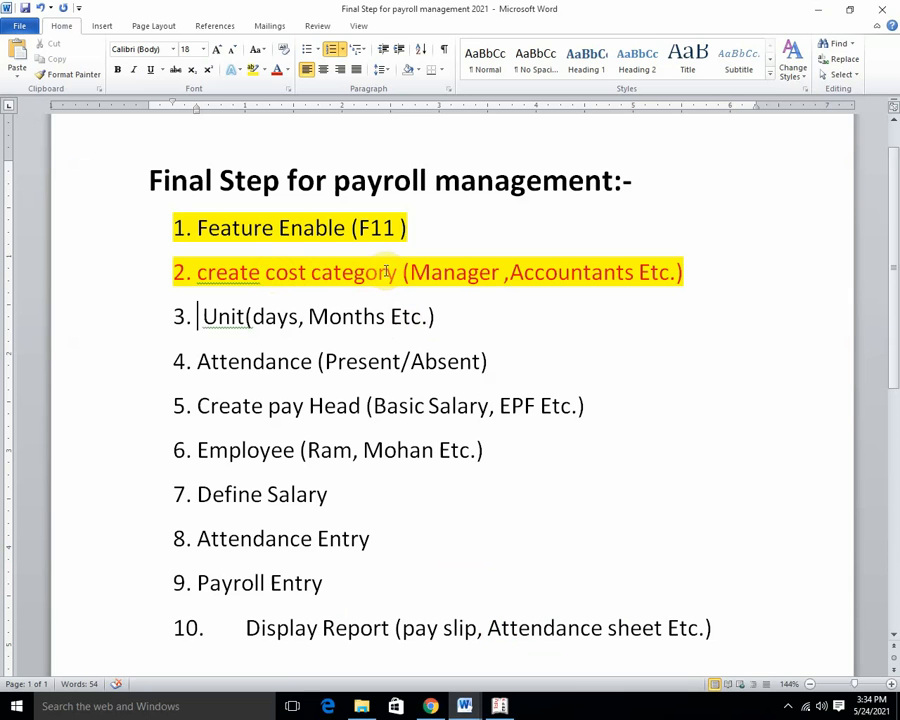
pyautogui.click(307, 273)
pyautogui.press('BackSpace')
pyautogui.press('BackSpace')
pyautogui.press('BackSpace')
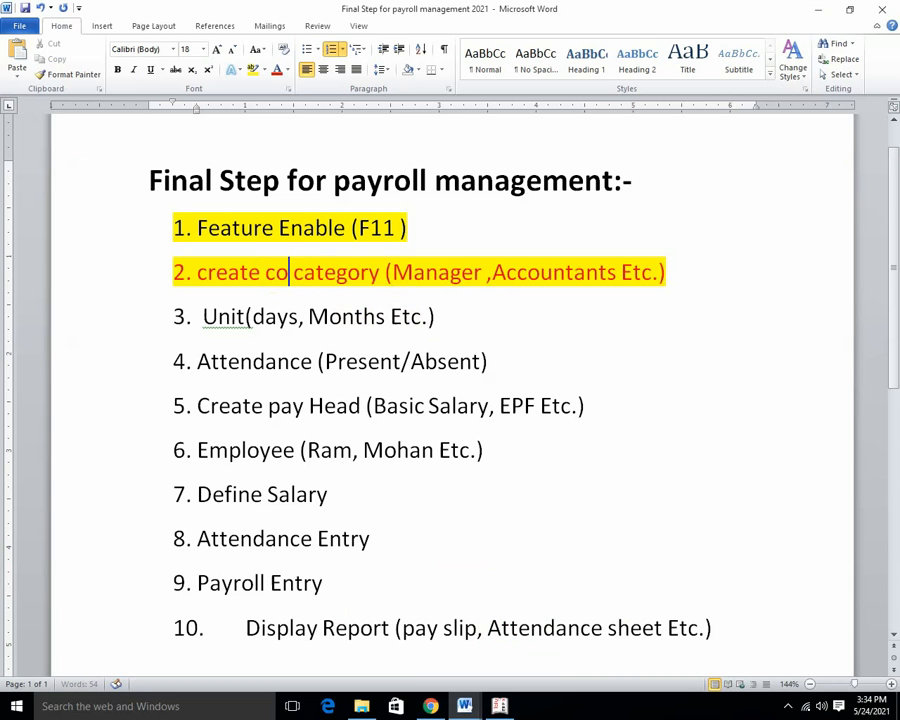
pyautogui.press('BackSpace')
pyautogui.write('Em')
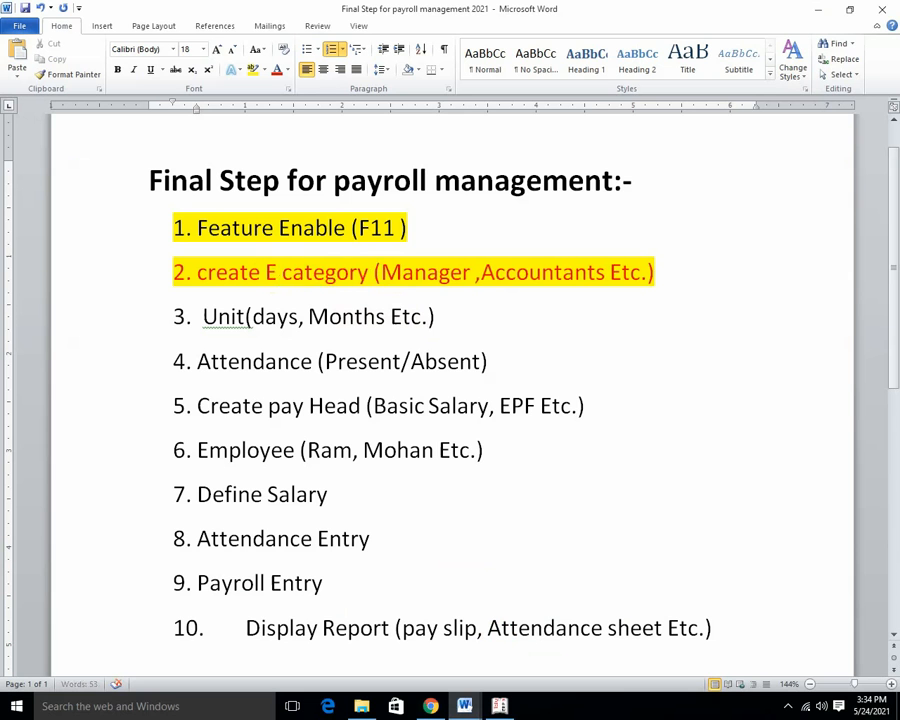
pyautogui.write('ployee')
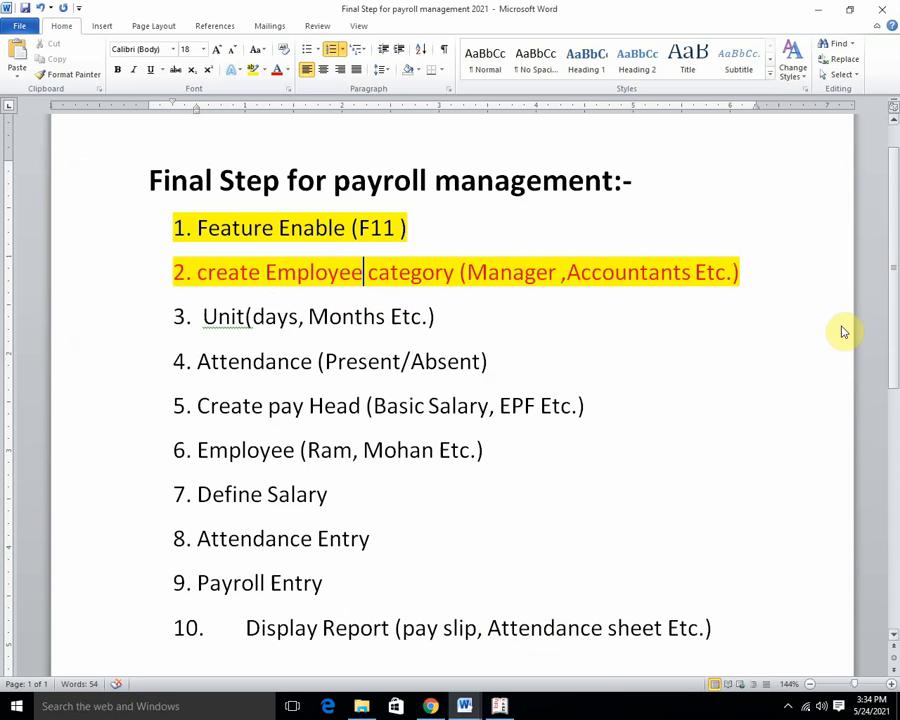
pyautogui.hotkey('ctrl', 's')
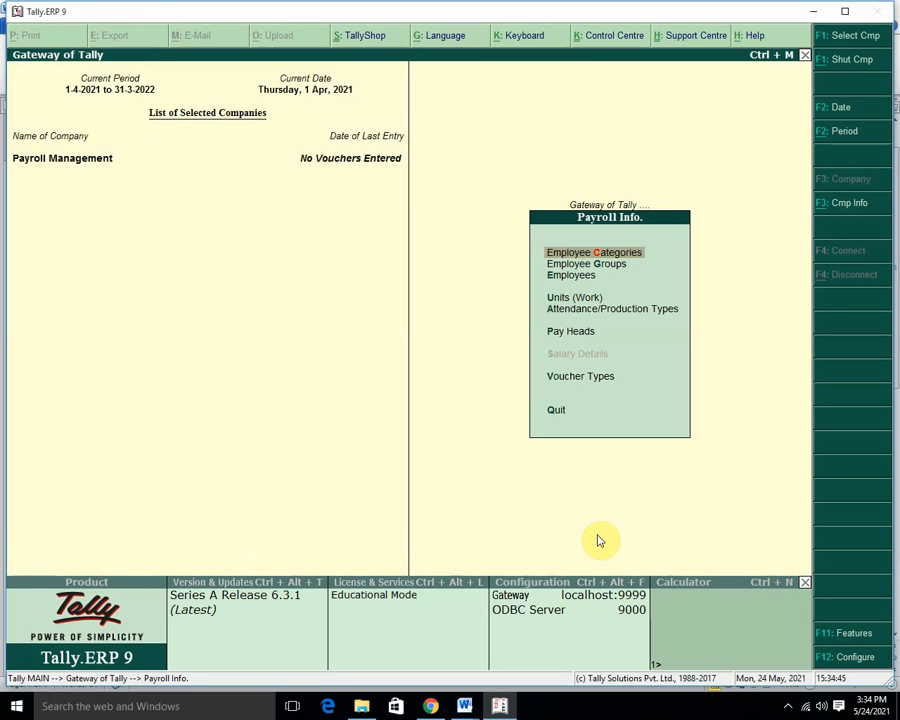
# Step: In Tally.ERP 9, create a single employee category named Manager under Payroll Info, keeping the default allocation settings
pyautogui.press('Escape')
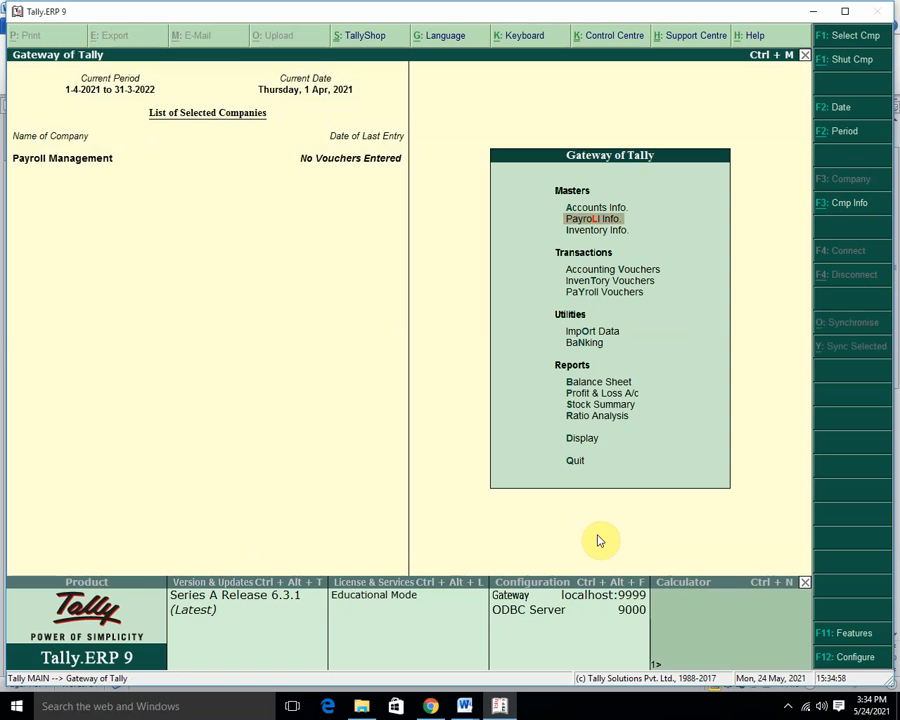
pyautogui.press('Return')
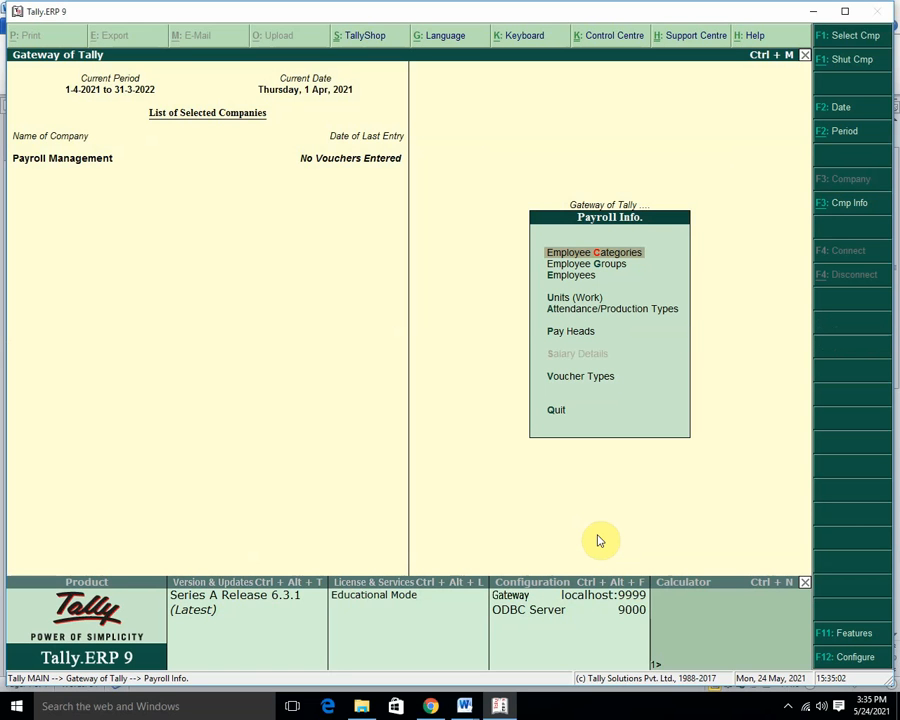
pyautogui.press('Return')
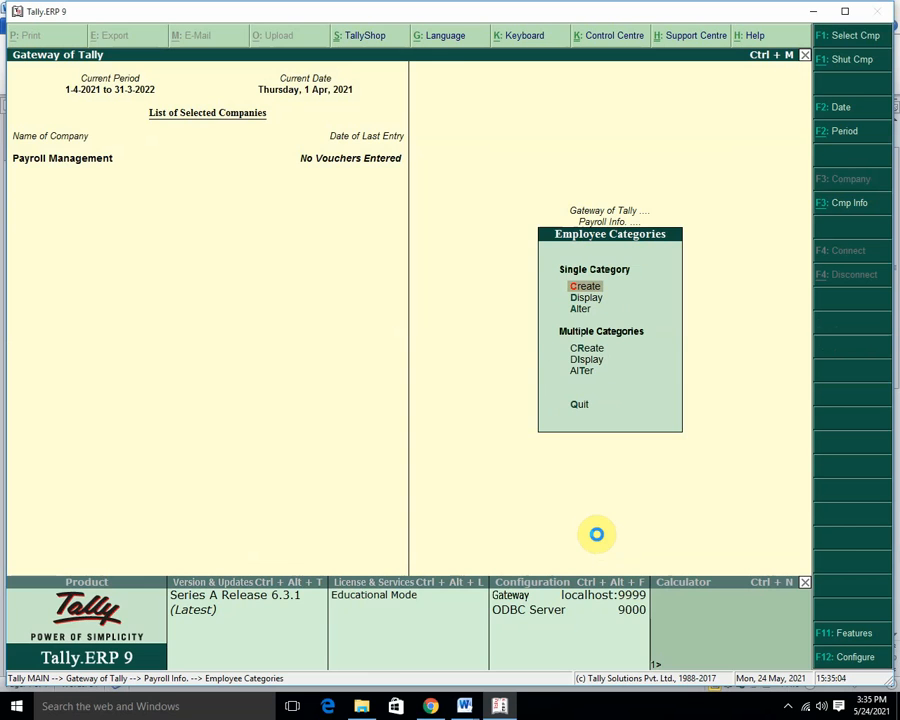
pyautogui.press('Return')
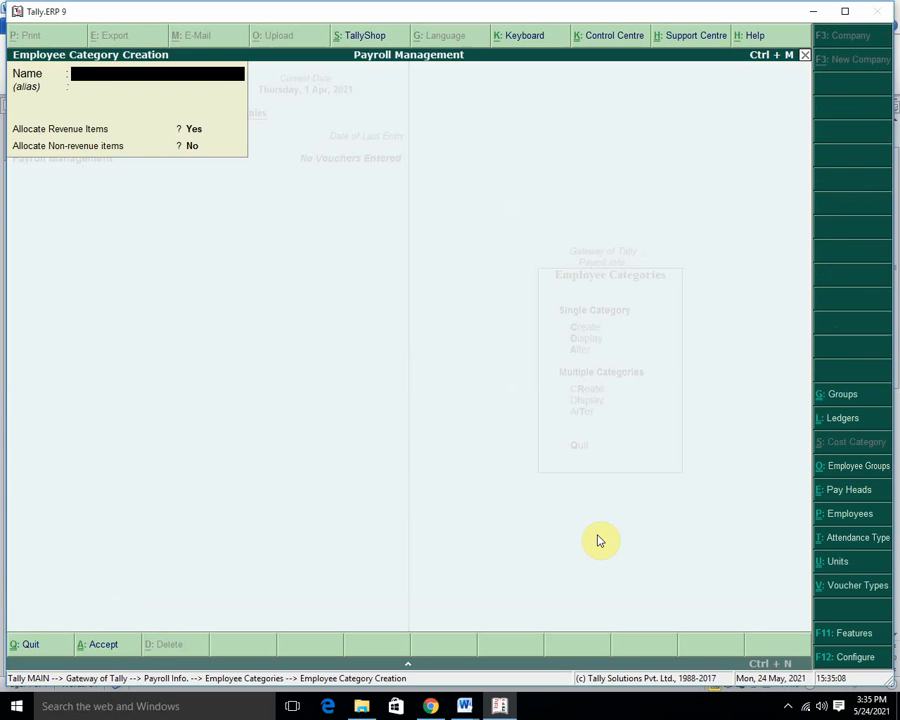
pyautogui.write('Manager')
pyautogui.press('Return')
pyautogui.press('Return')
pyautogui.press('Return')
pyautogui.press('Return')
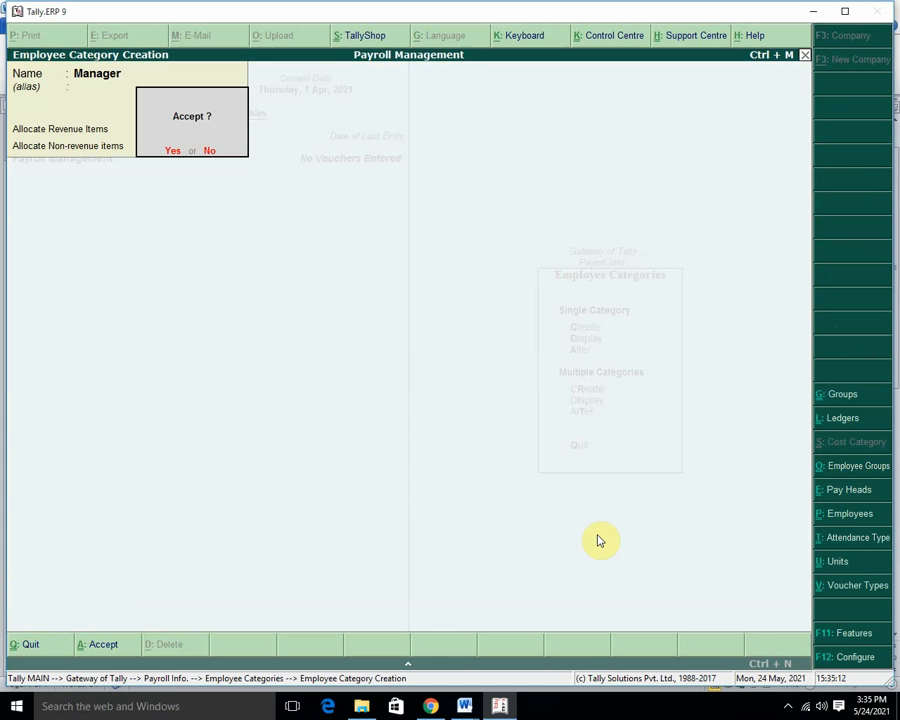
pyautogui.press('Return')
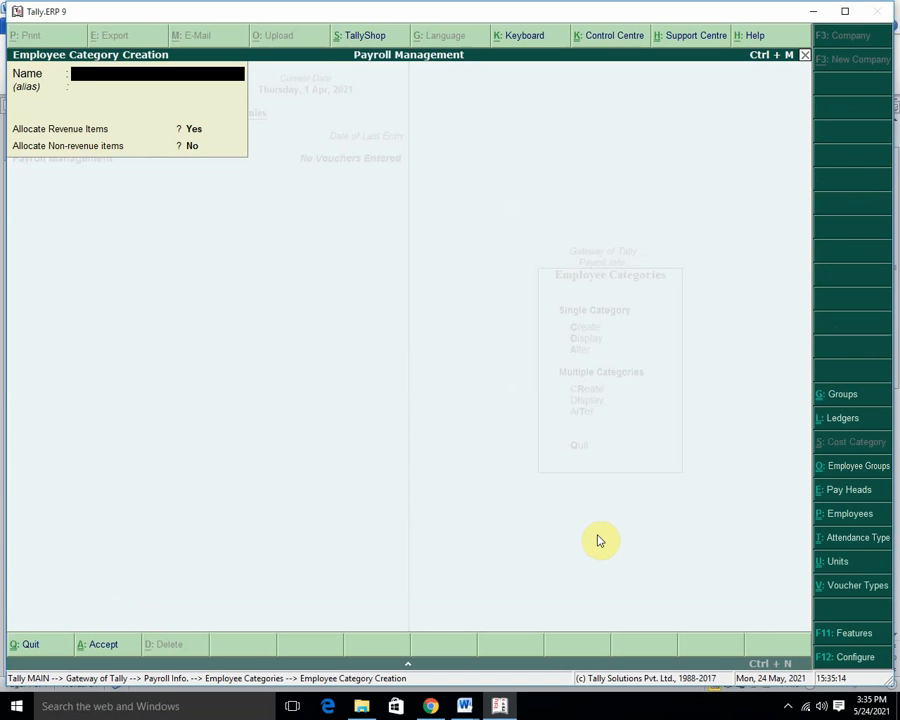
# Step: Create a second employee category named Accountants with the default allocation settings and return to Payroll Info
pyautogui.write('Accountants')
pyautogui.press('Return')
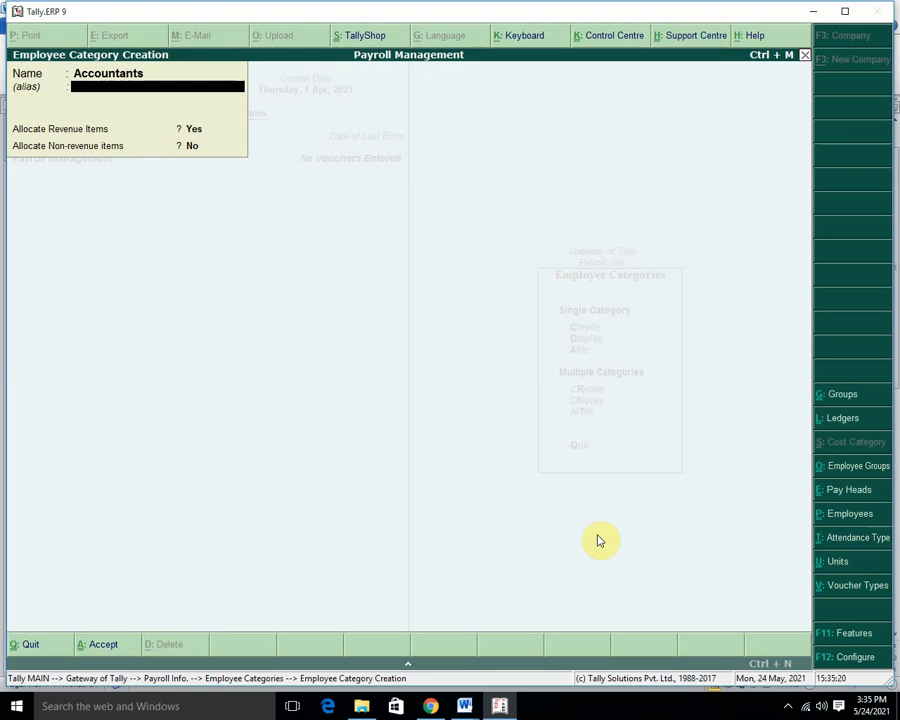
pyautogui.press('Return')
pyautogui.press('Return')
pyautogui.press('Return')
pyautogui.press('Return')
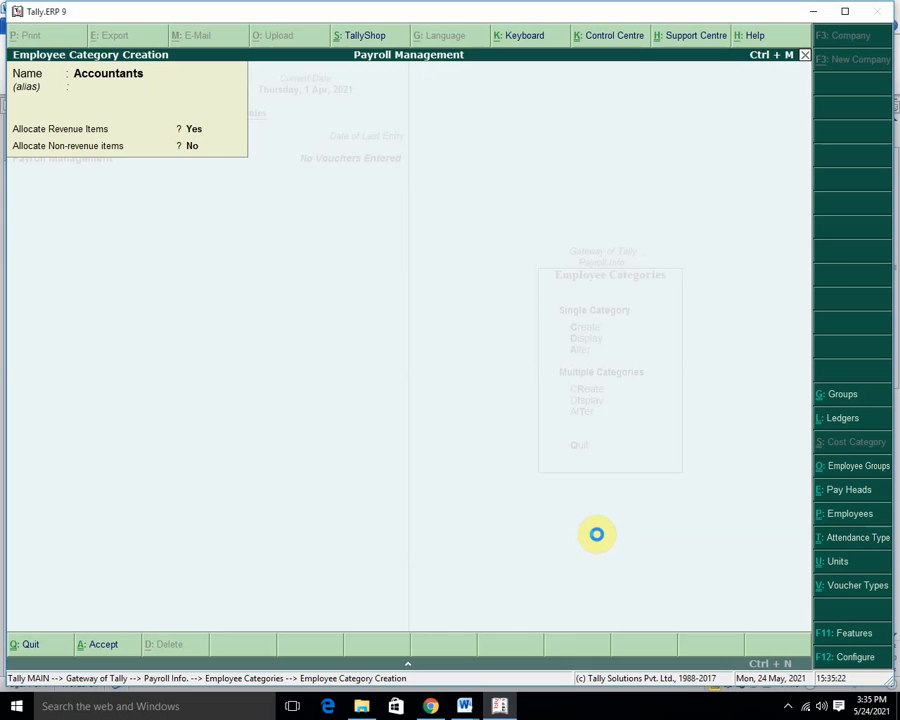
pyautogui.press('Escape')
pyautogui.press('Return')
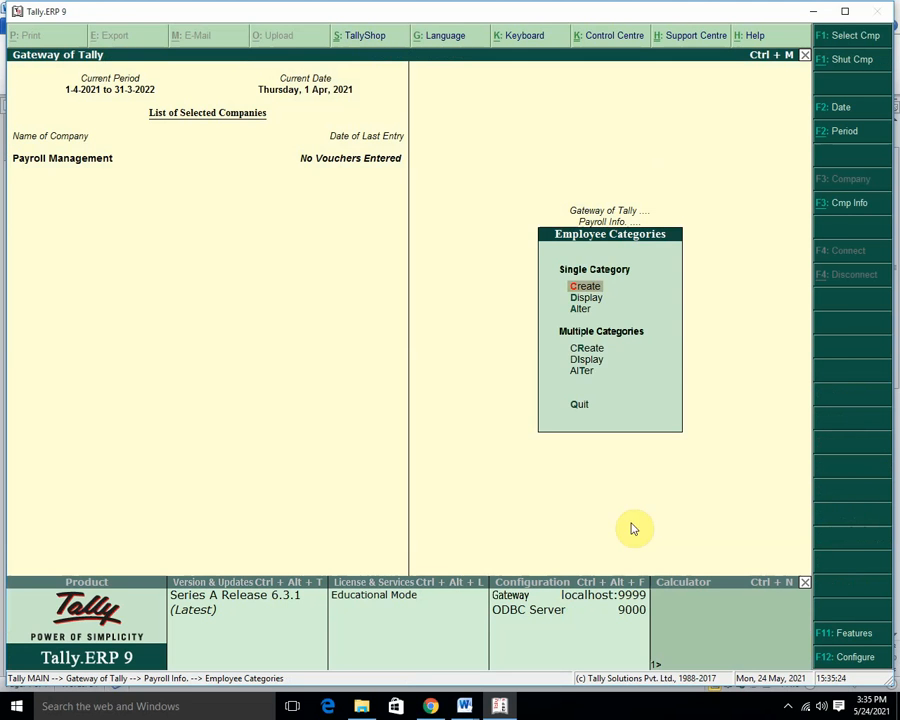
pyautogui.press('Escape')
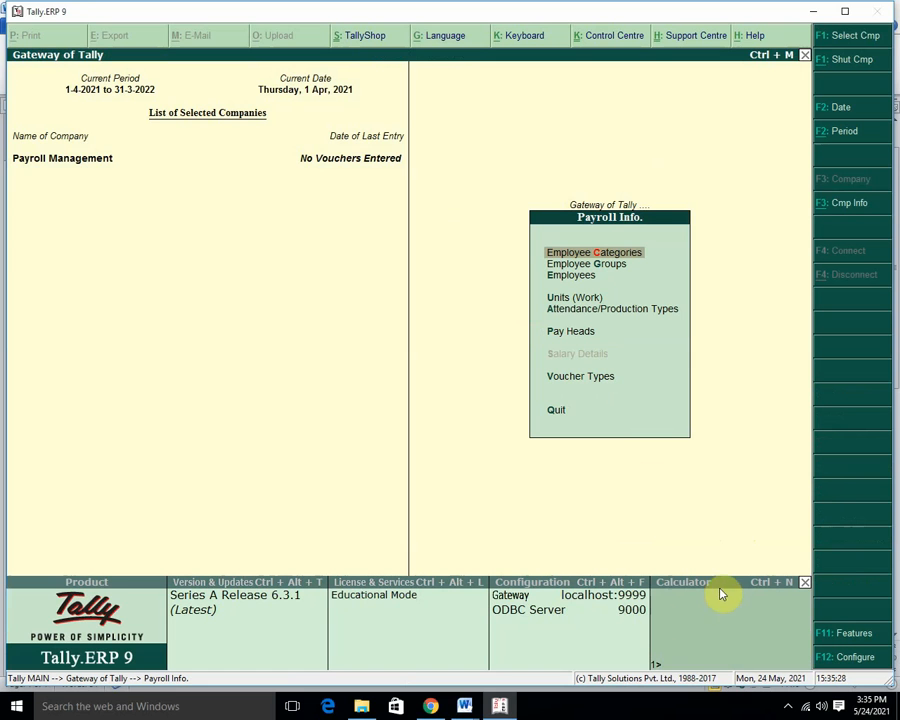
# Step: Switch to the Word payroll steps document and highlight item 3, Unit (days, Months Etc.), in yellow
pyautogui.moveTo(466, 706)
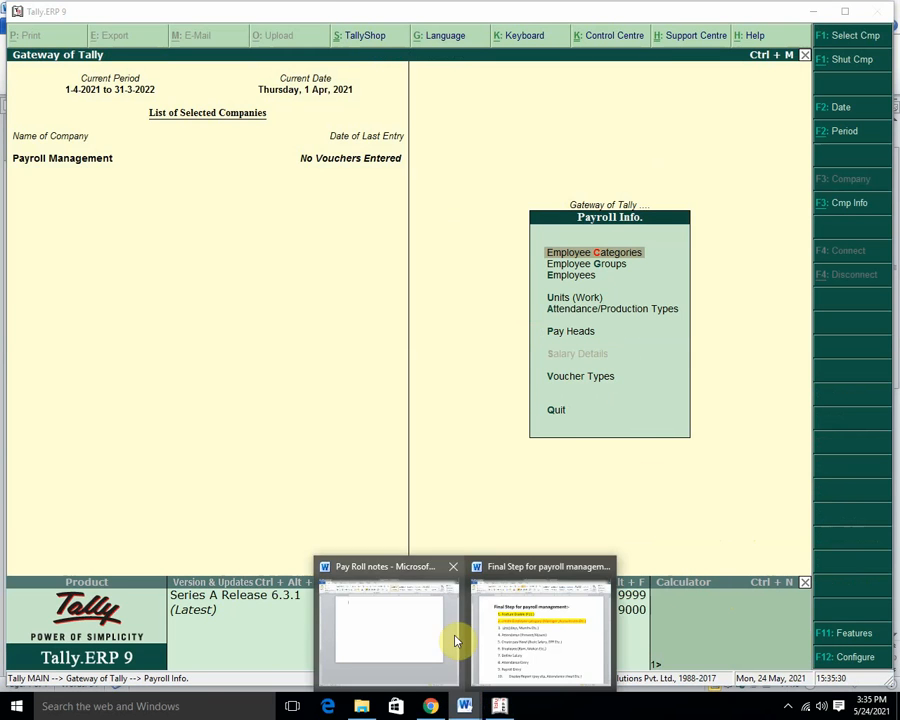
pyautogui.click(557, 636)
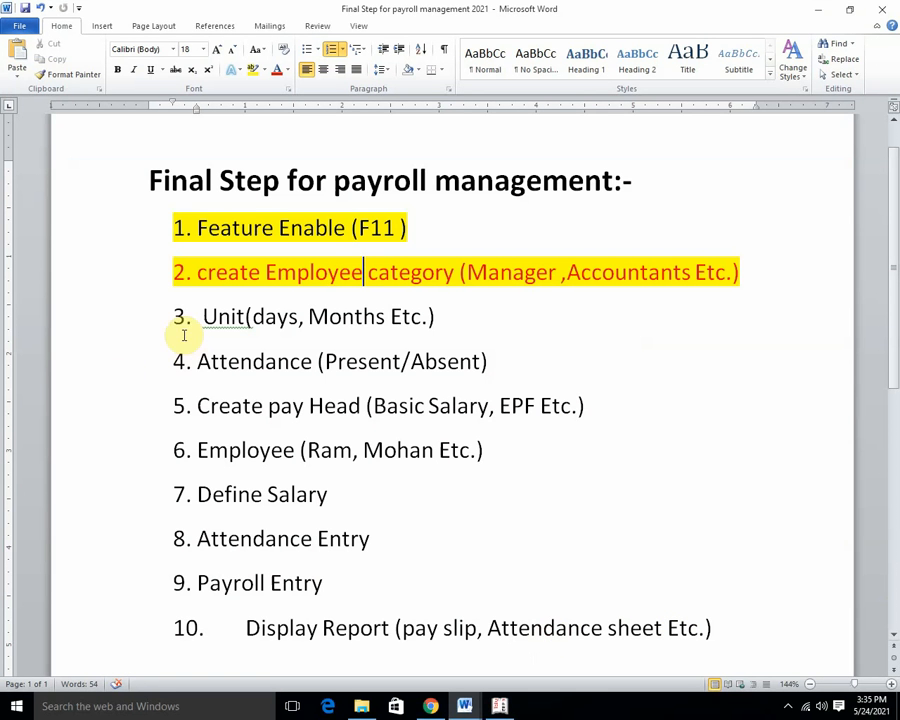
pyautogui.moveTo(193, 318); pyautogui.dragTo(534, 315)
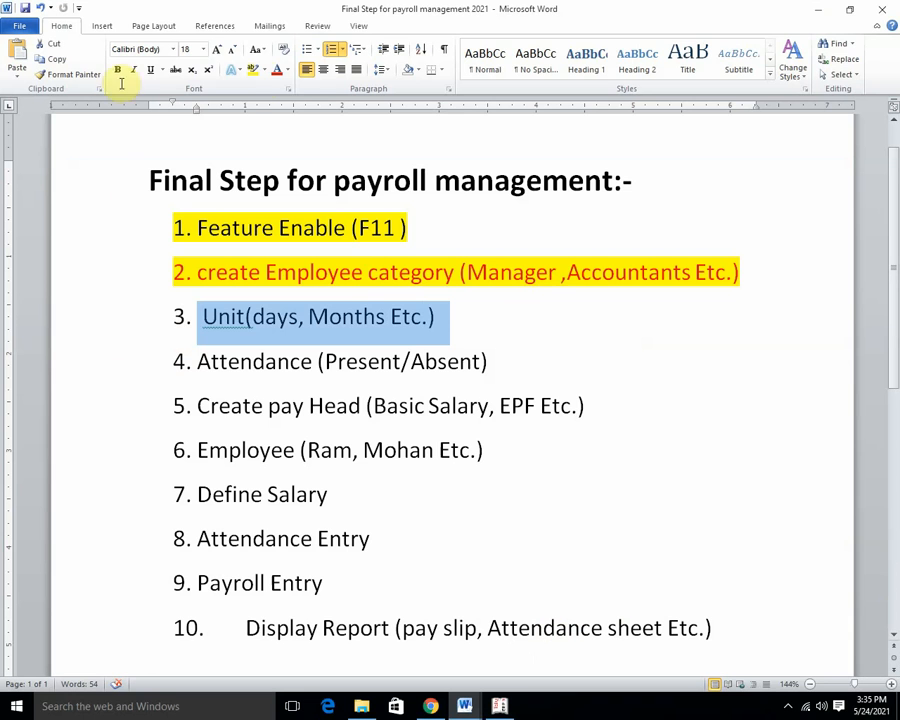
pyautogui.click(253, 69)
pyautogui.click(197, 361)
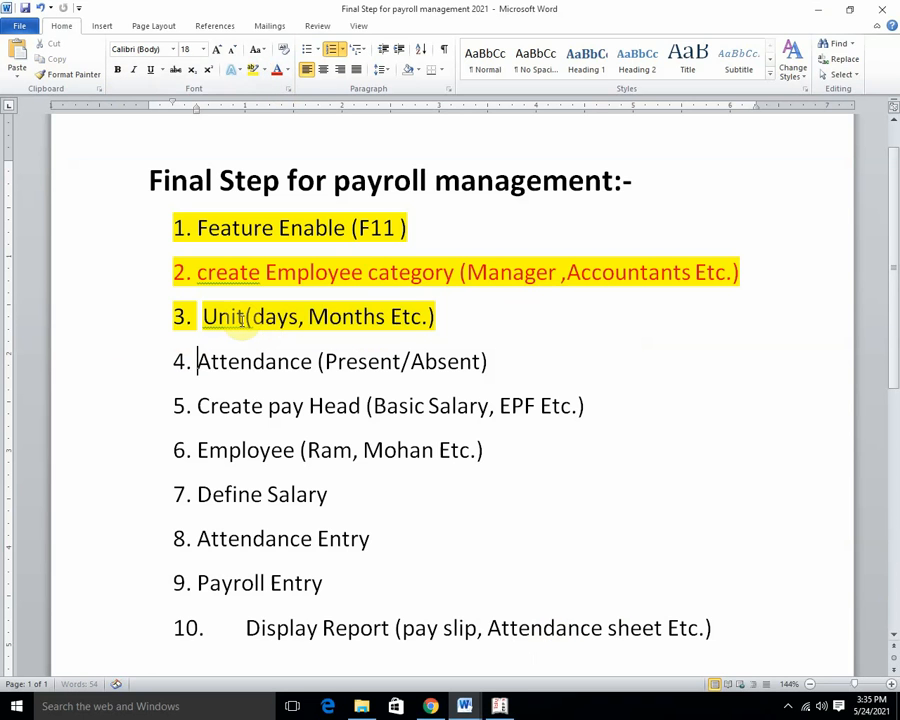
# Step: In Tally.ERP 9, create a simple work unit with the symbol days under Payroll Info, leaving the formal name blank
pyautogui.click(500, 706)
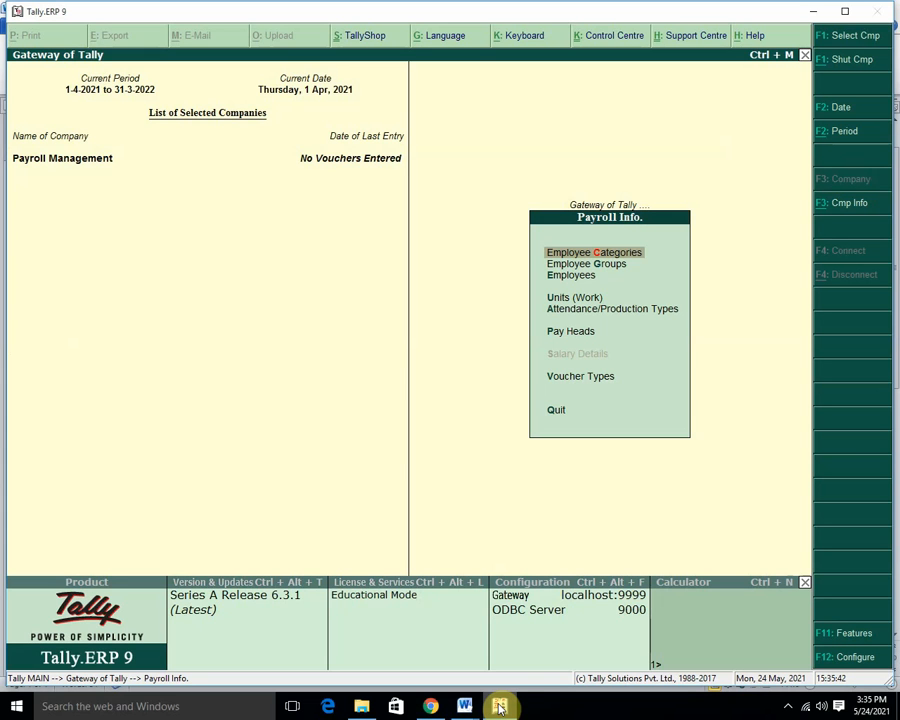
pyautogui.press('Down')
pyautogui.press('Down')
pyautogui.press('Down')
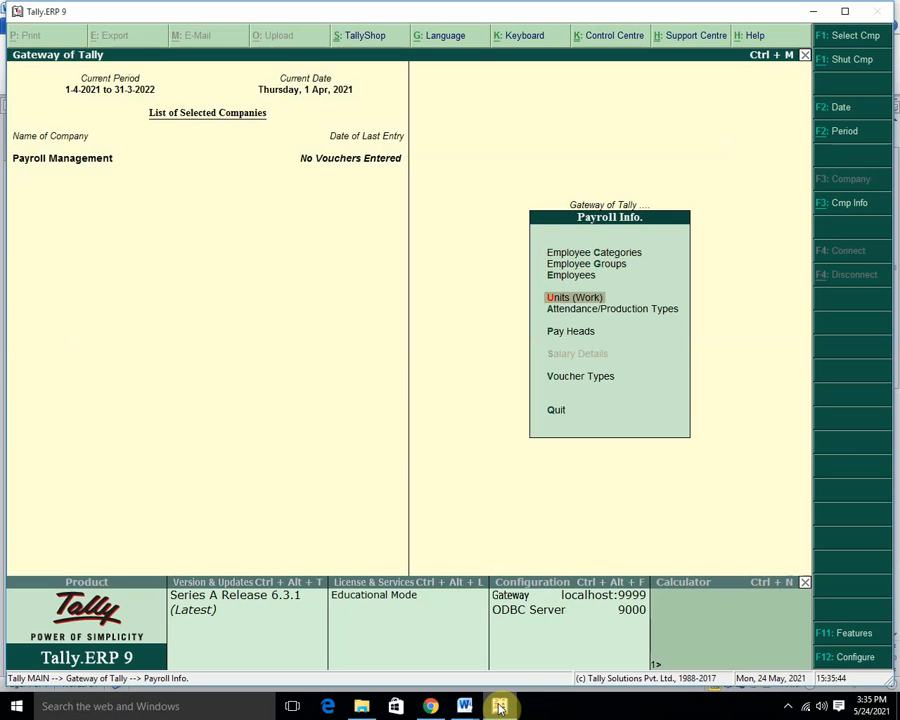
pyautogui.press('Return')
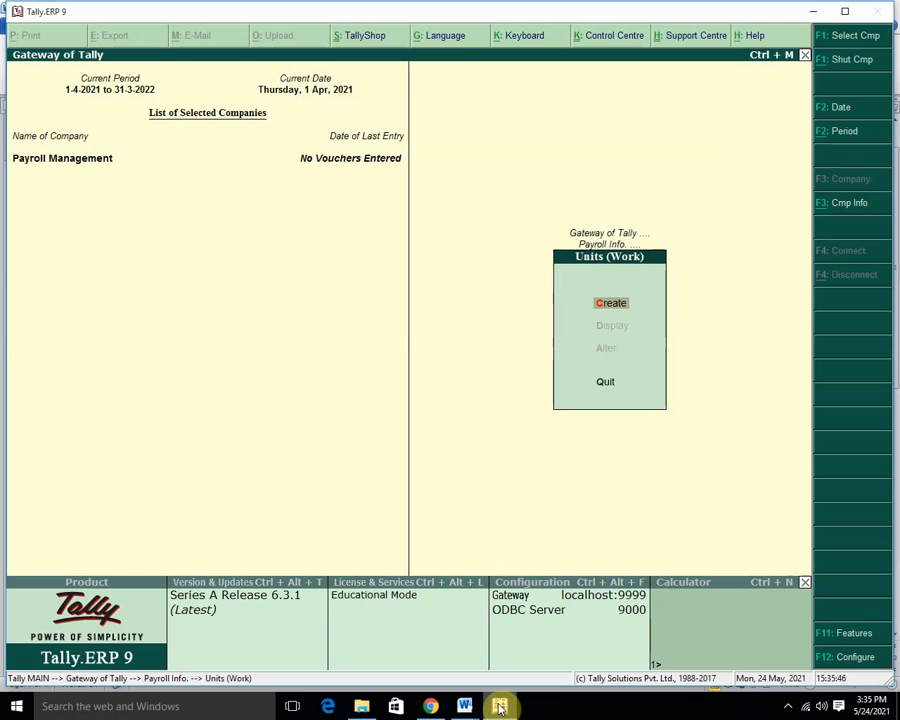
pyautogui.press('Return')
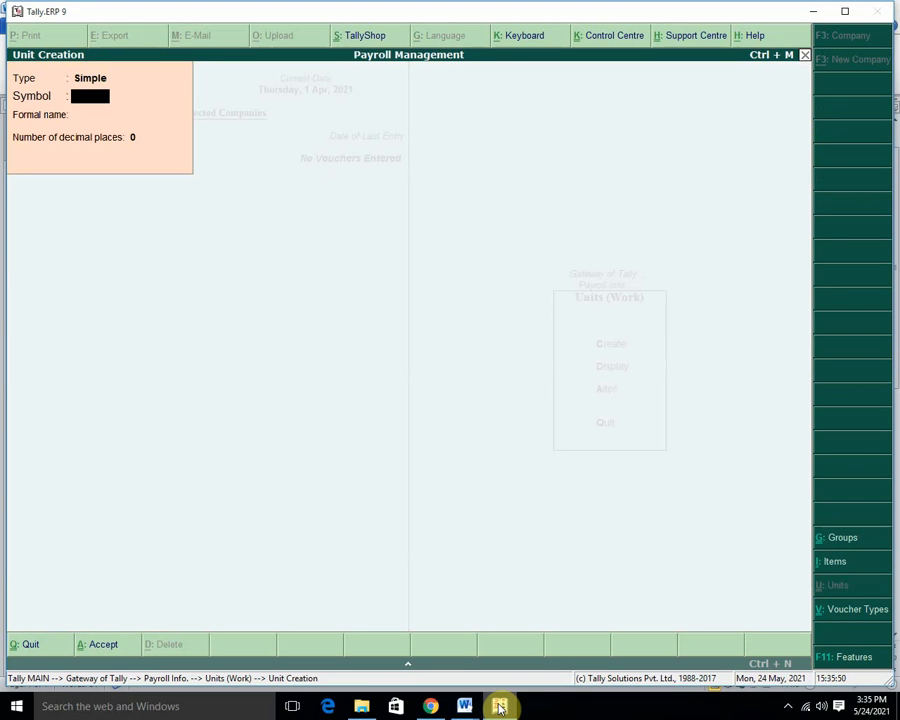
pyautogui.write('day')
pyautogui.press('Return')
pyautogui.press('Return')
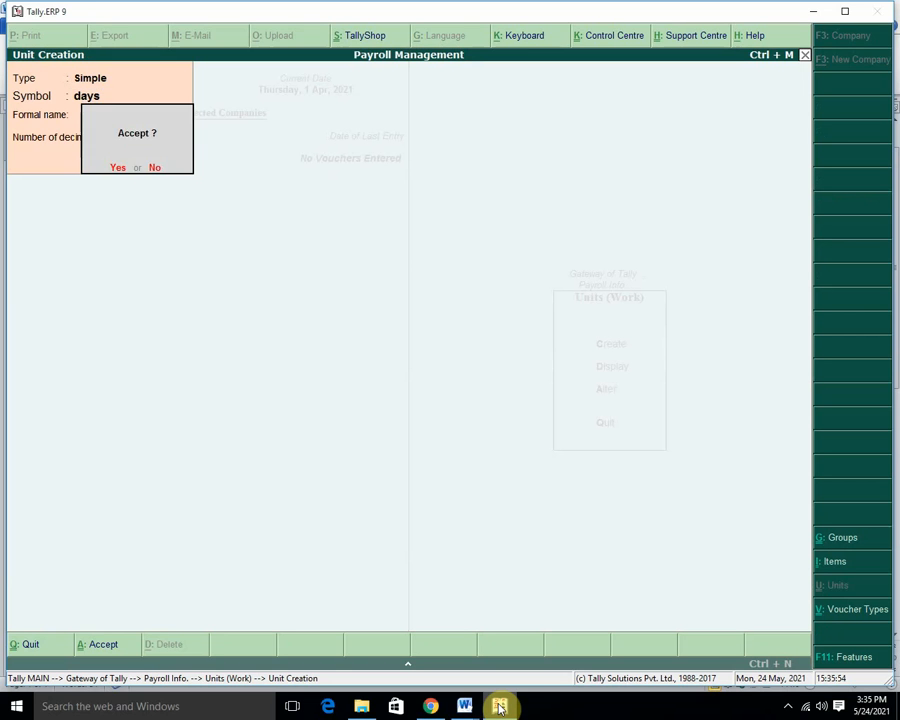
pyautogui.press('Return')
# Step: Create a second simple work unit with the symbol months and return to Payroll Info
pyautogui.write('month')
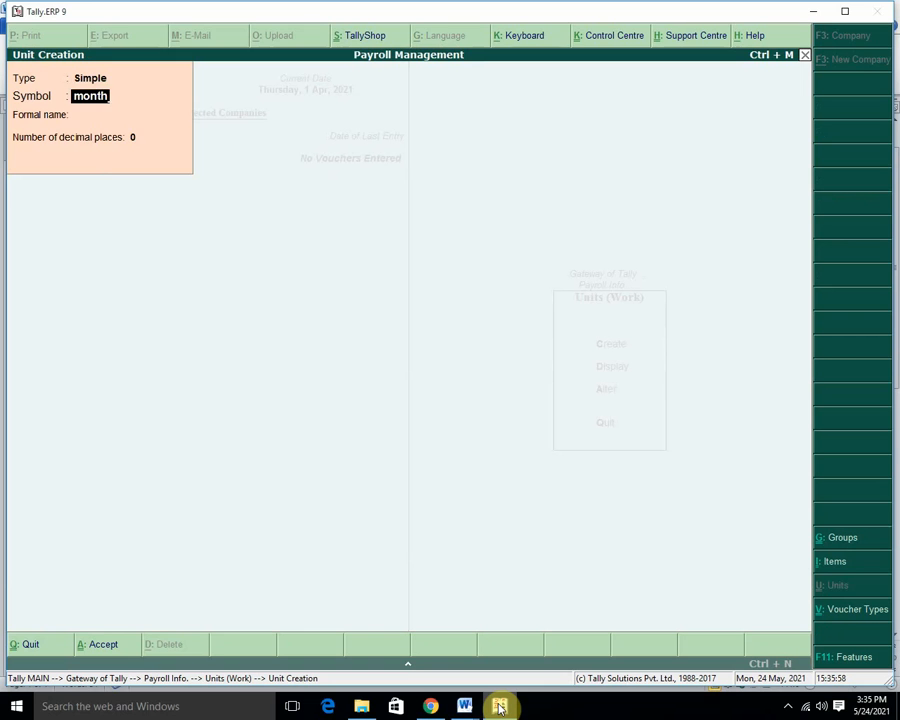
pyautogui.write('s')
pyautogui.press('Return')
pyautogui.press('Return')
pyautogui.press('Return')
pyautogui.press('Return')
pyautogui.press('Escape')
pyautogui.press('Return')
pyautogui.press('Escape')
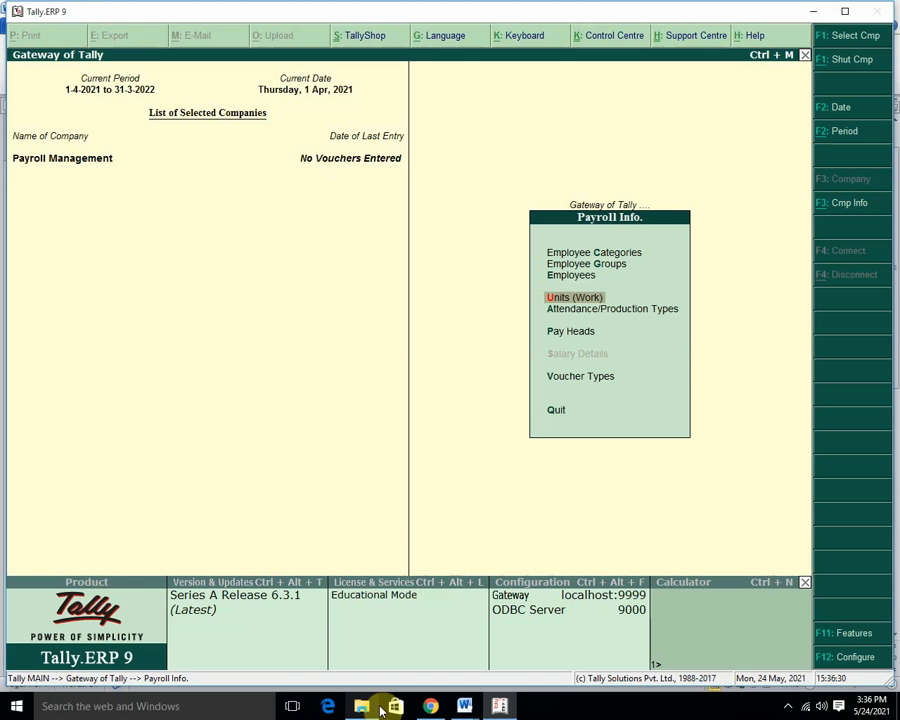
# Step: In the Word payroll steps document, highlight item 4, Attendance (Present/Absent), in yellow
pyautogui.click(466, 706)
pyautogui.click(534, 666)
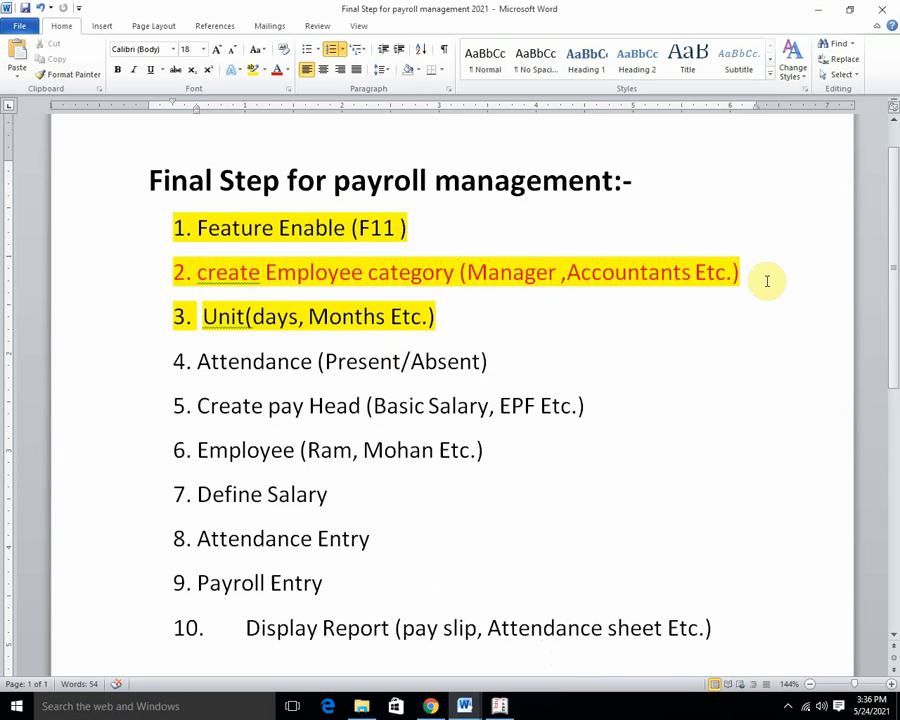
pyautogui.click(197, 362)
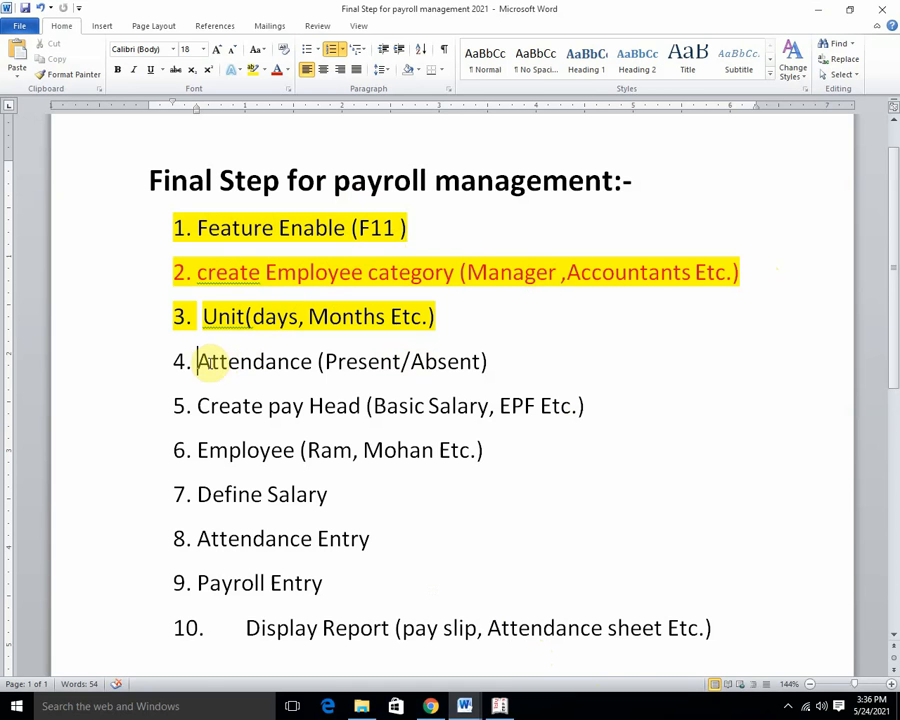
pyautogui.moveTo(190, 363); pyautogui.dragTo(496, 358)
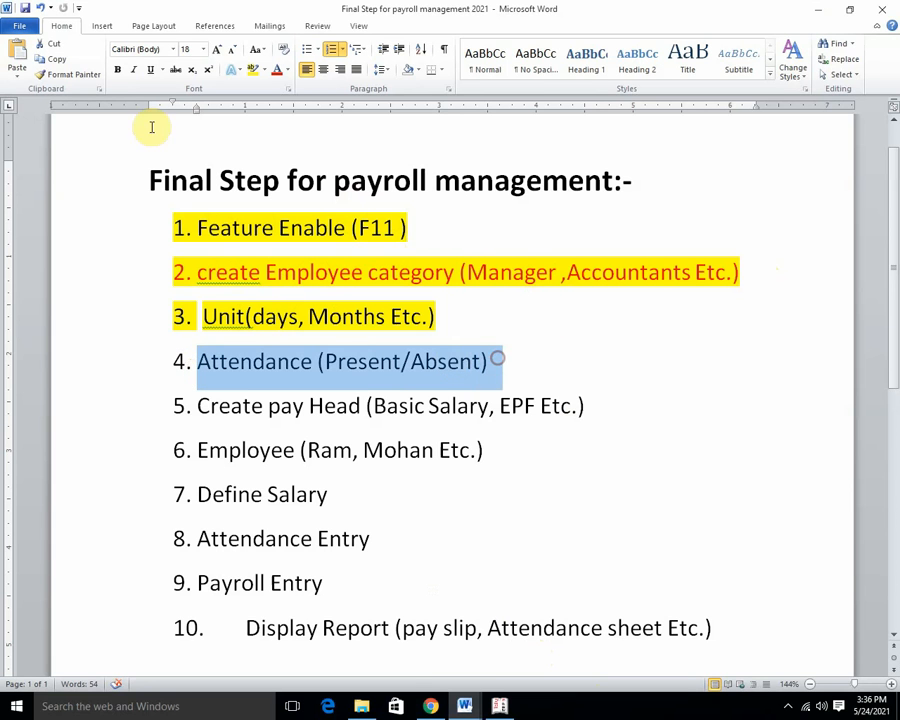
pyautogui.click(254, 75)
pyautogui.press('Right')
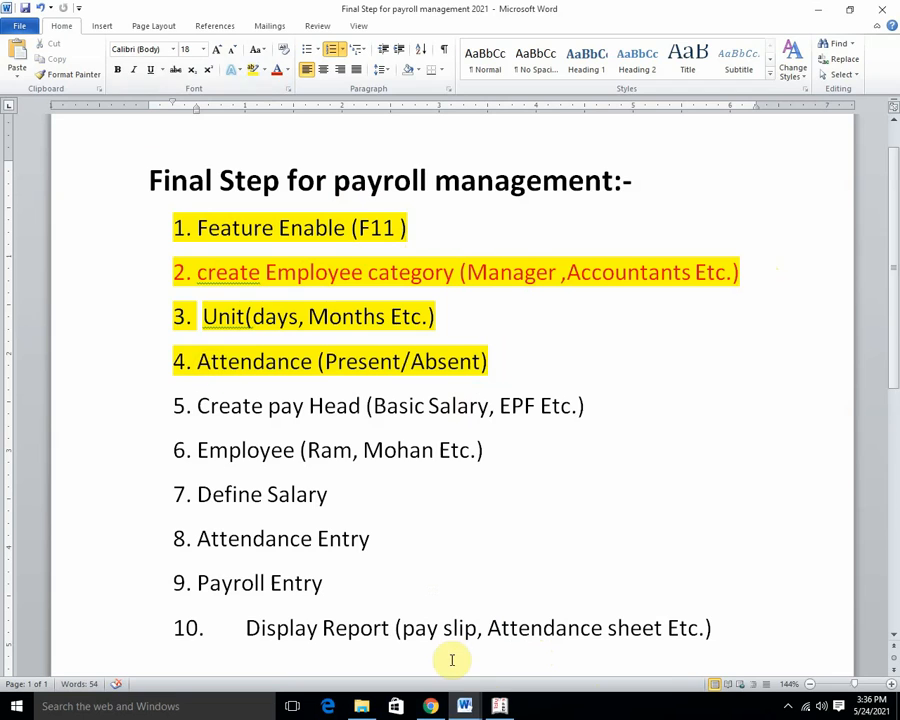
# Step: In Tally.ERP 9, create the attendance type Present under Primary as Attendance / Leave with Pay with period type Days, and return to Payroll Info
pyautogui.hotkey('alt', 'Tab')
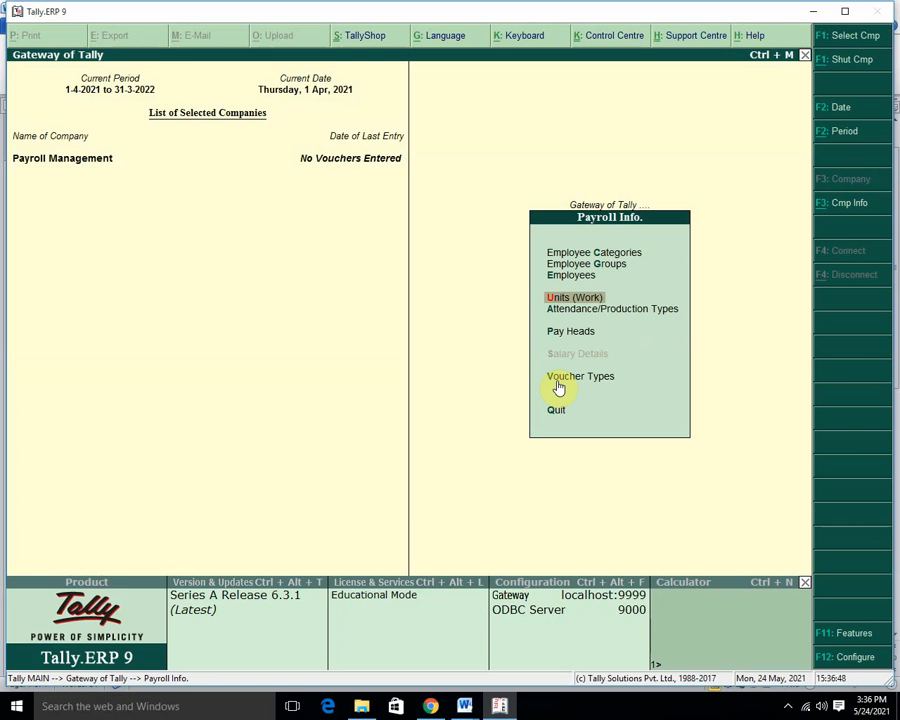
pyautogui.press('Down')
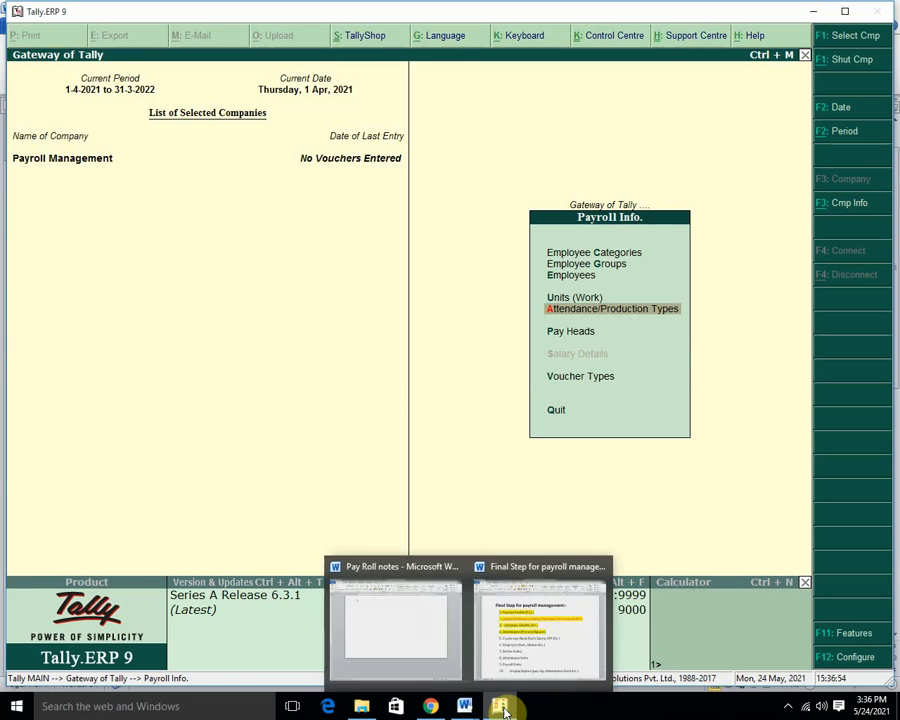
pyautogui.moveTo(505, 710)
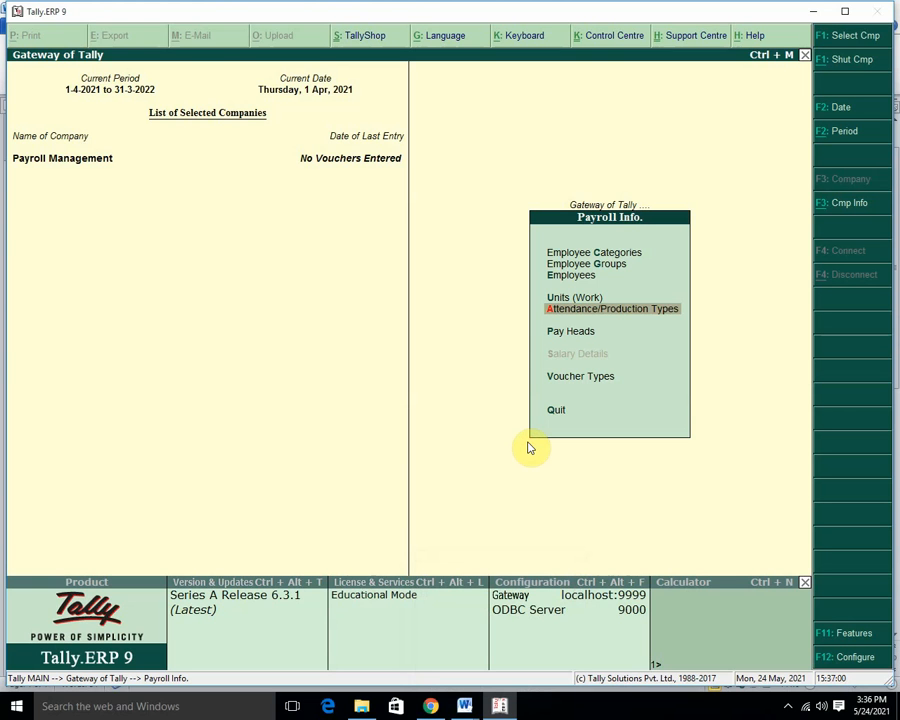
pyautogui.press('Return')
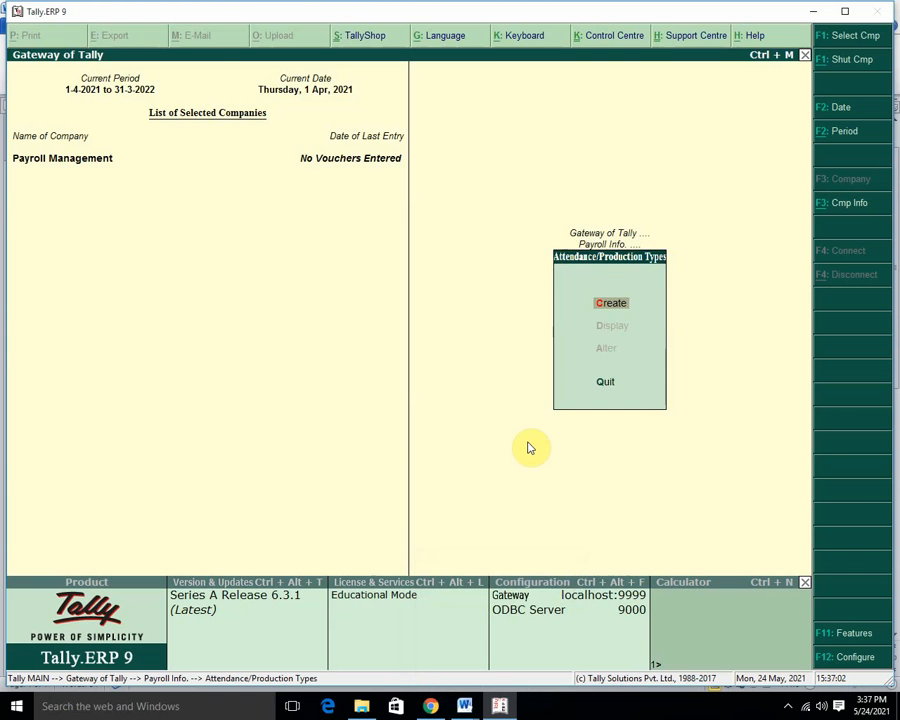
pyautogui.press('Return')
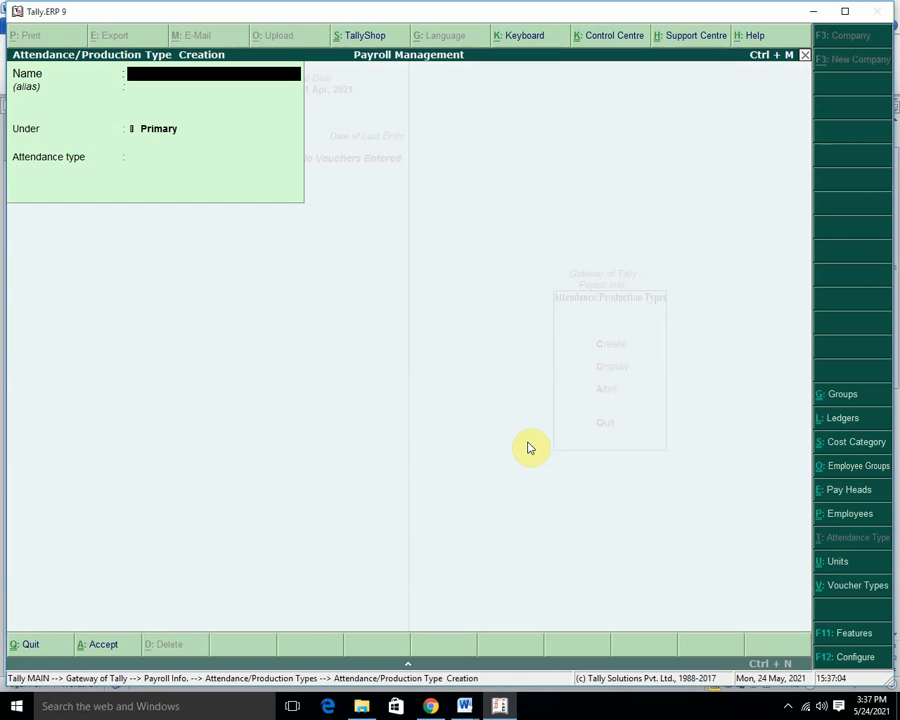
pyautogui.write('Present')
pyautogui.press('Return')
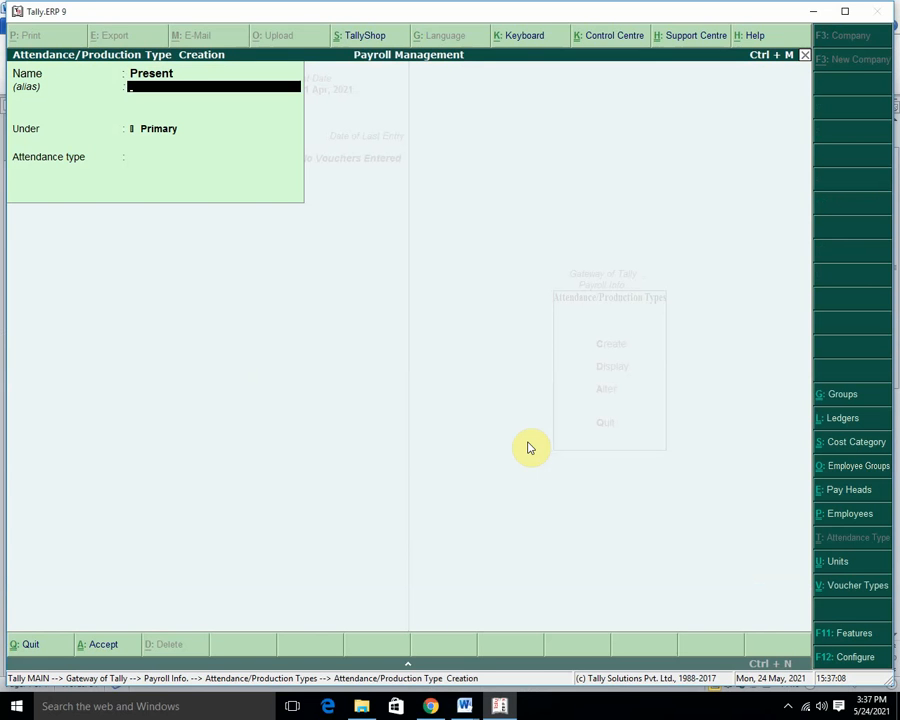
pyautogui.press('Return')
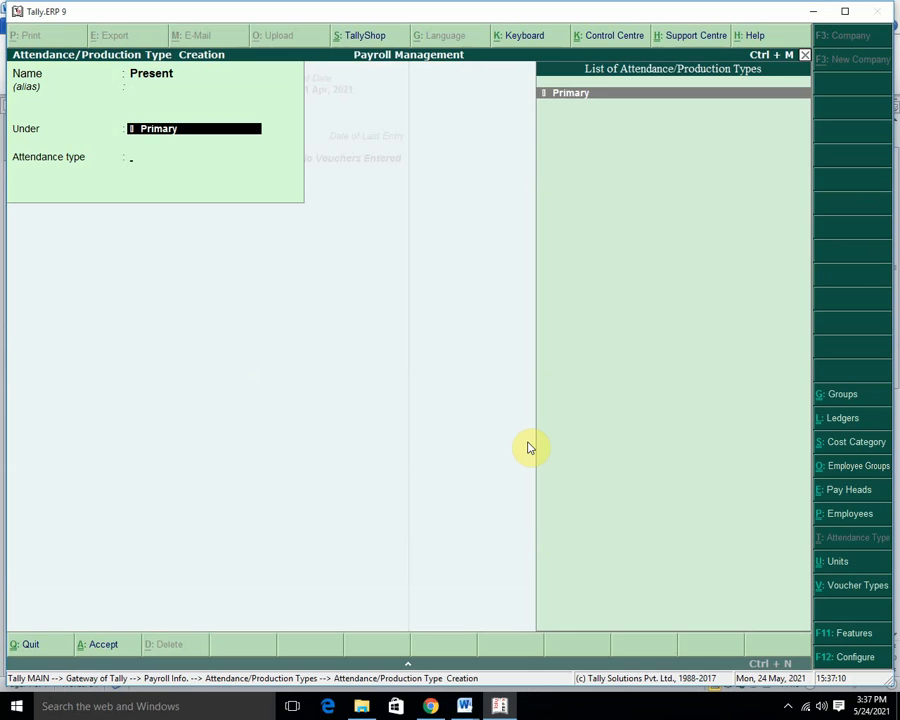
pyautogui.press('Return')
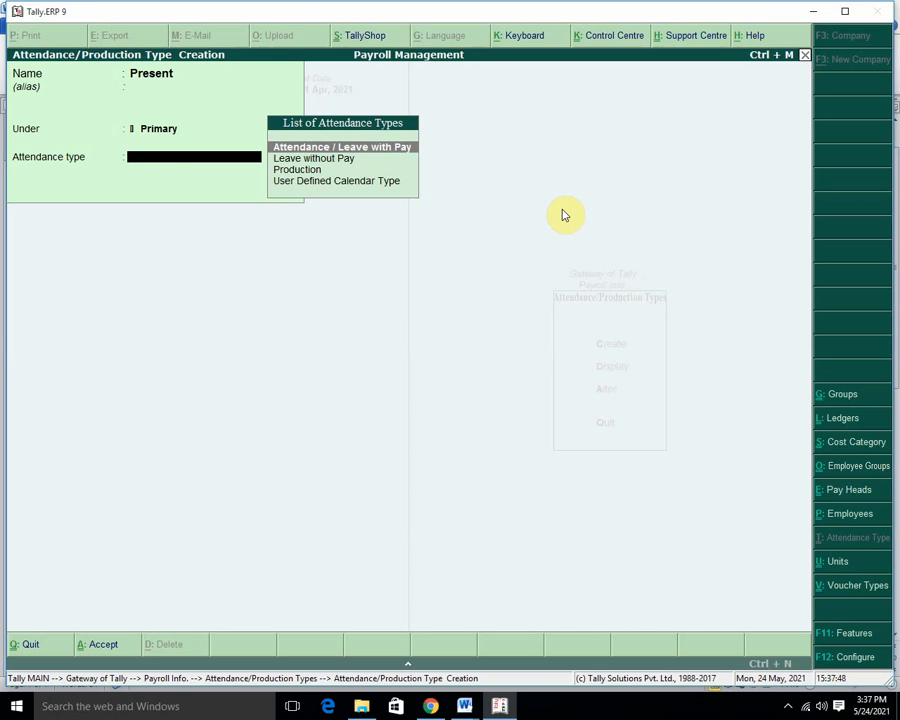
pyautogui.press('Return')
pyautogui.press('Return')
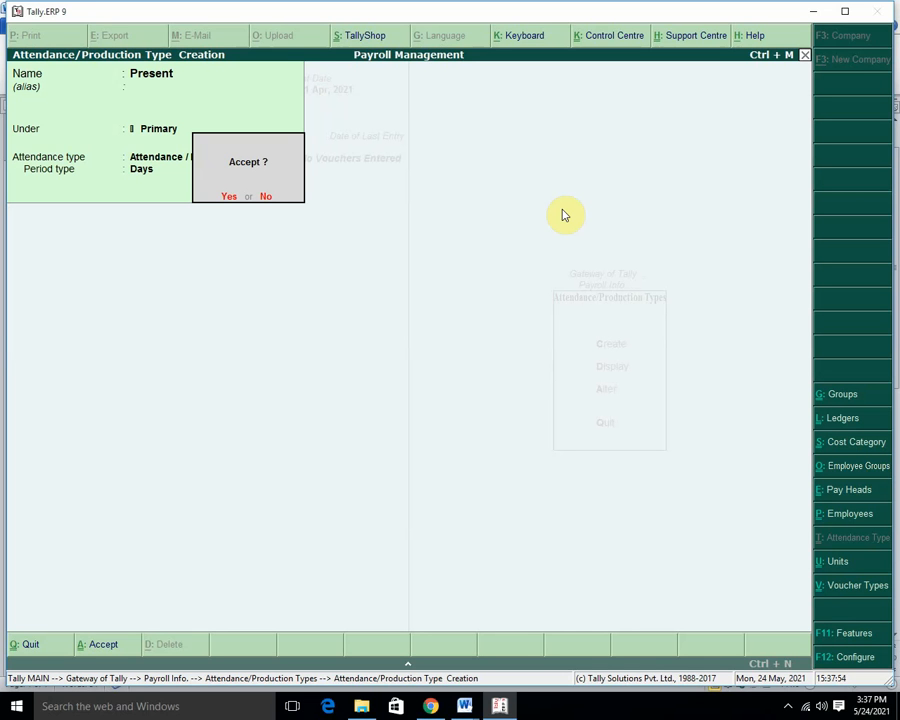
pyautogui.press('Return')
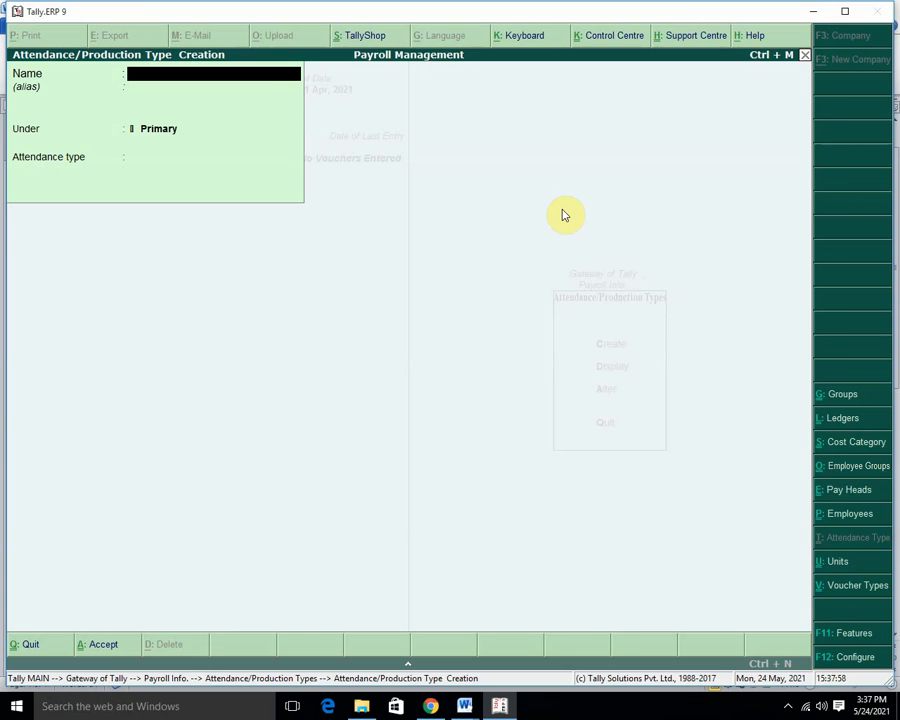
pyautogui.press('Escape')
pyautogui.press('y')
pyautogui.press('Escape')
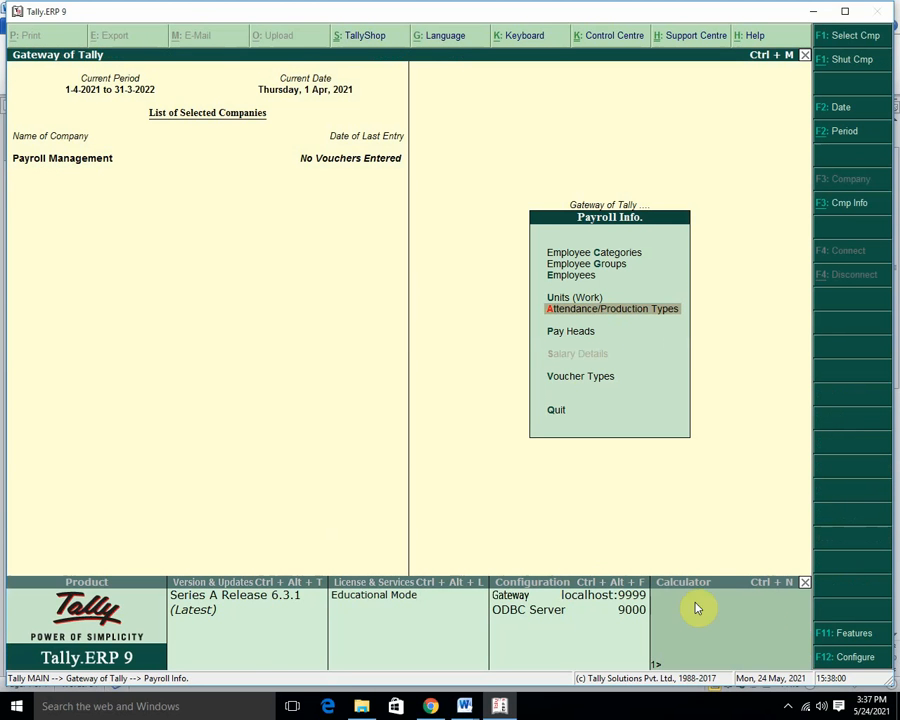
# Step: In the Word payroll steps document, highlight item 5, Create pay Head (Basic Salary, EPF Etc.), in yellow
pyautogui.click(462, 708)
pyautogui.click(512, 646)
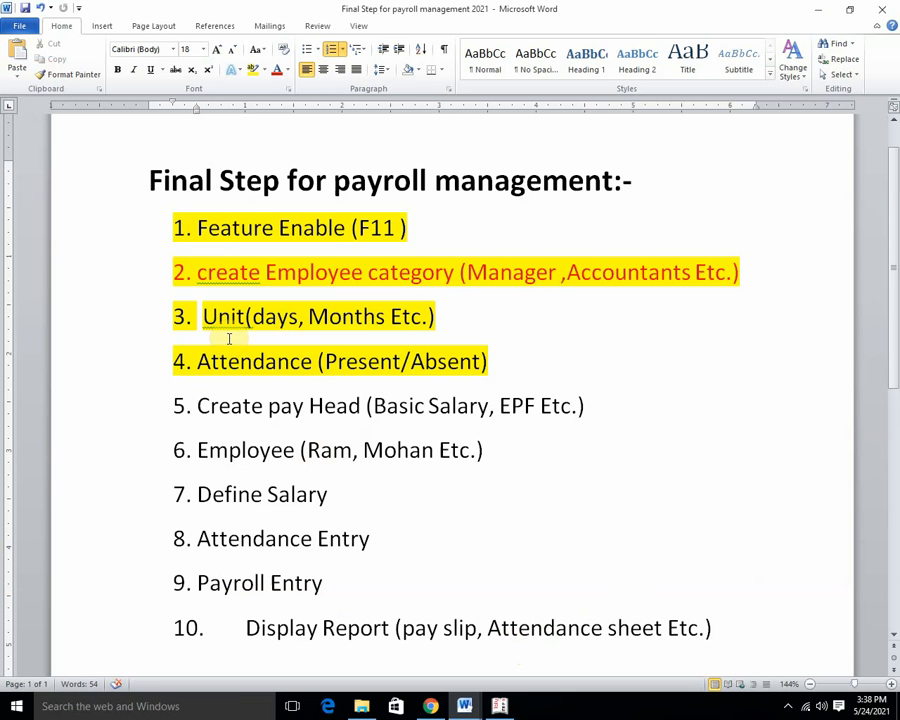
pyautogui.moveTo(200, 405); pyautogui.dragTo(600, 406)
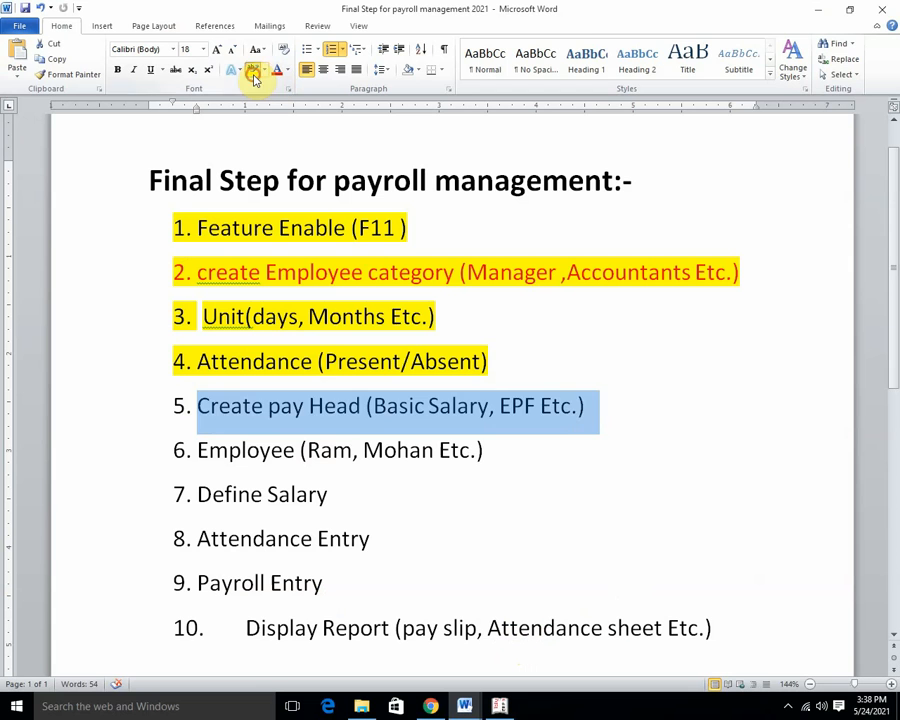
pyautogui.click(253, 69)
pyautogui.press('Right')
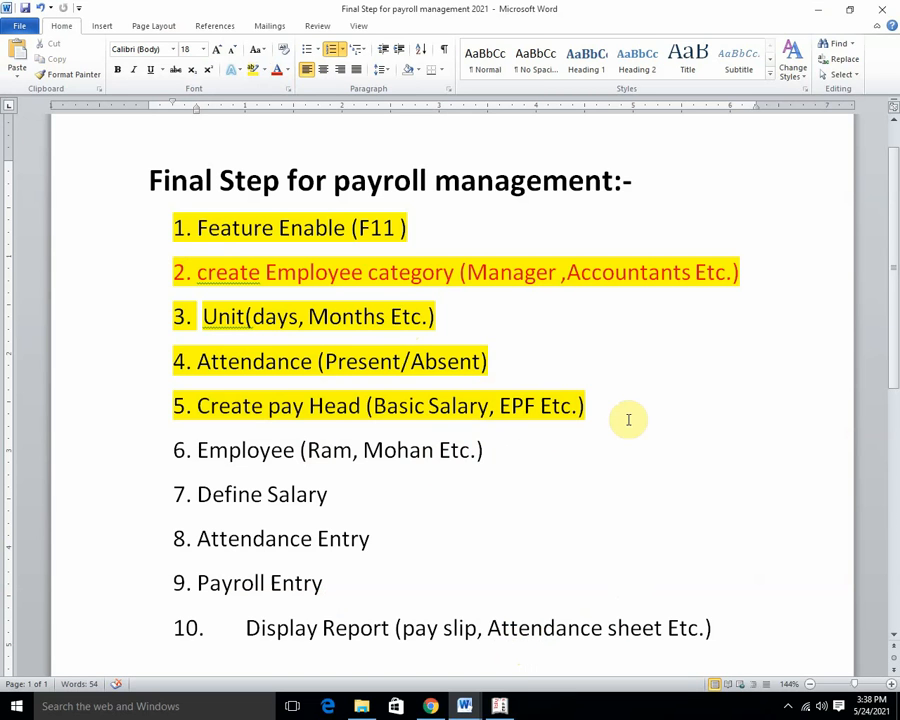
# Step: Check the Pay Heads option in Tally.ERP 9's Payroll Info and change "Head" to "Heads" in item 5 of the Word document
pyautogui.click(500, 705)
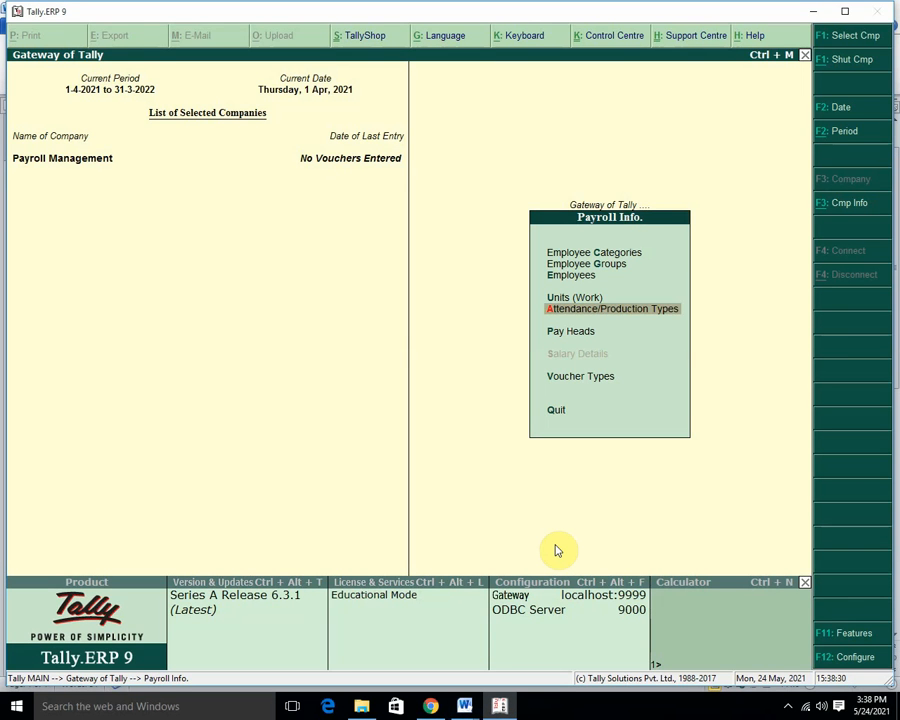
pyautogui.press('Down')
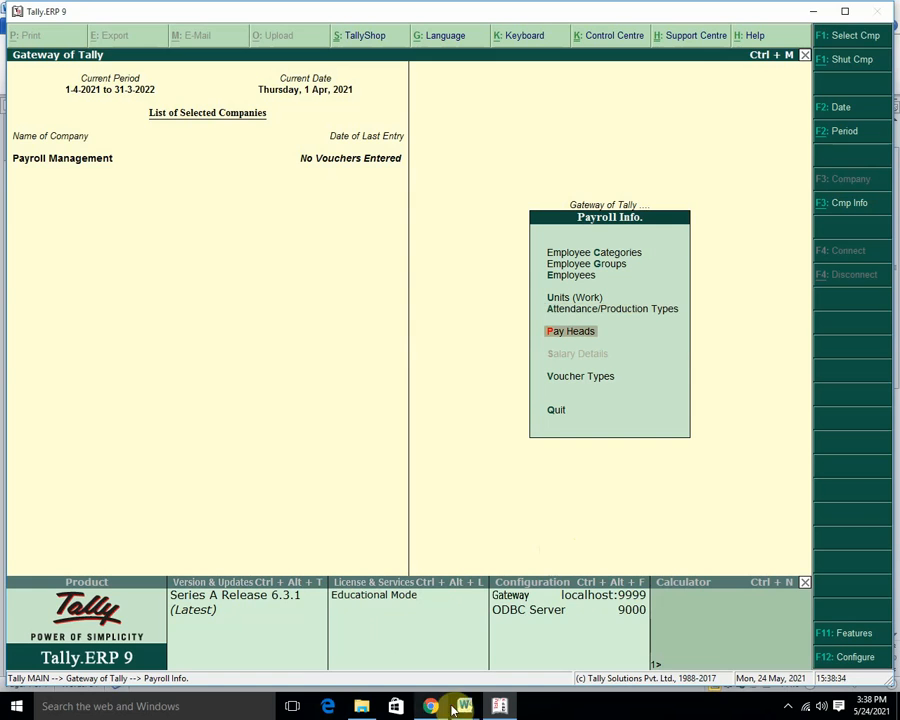
pyautogui.moveTo(464, 703)
pyautogui.click(520, 652)
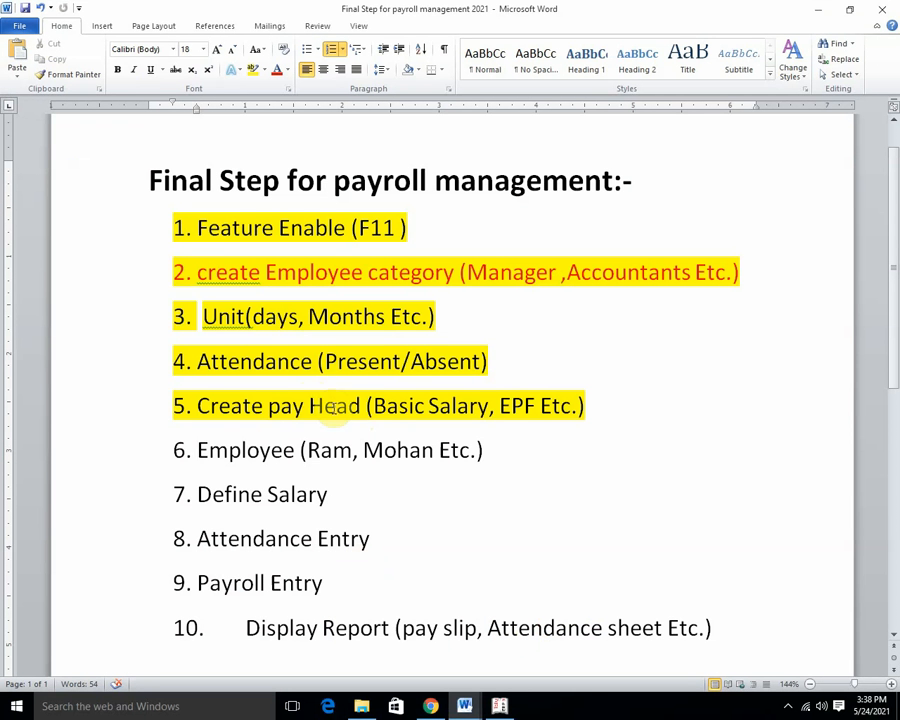
pyautogui.click(364, 408)
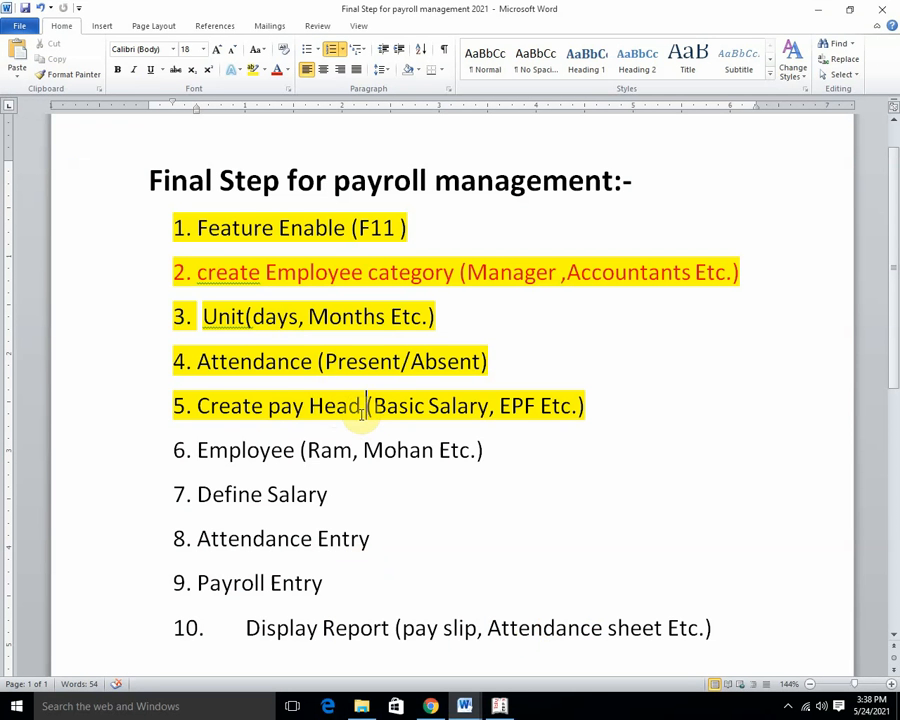
pyautogui.write('s')
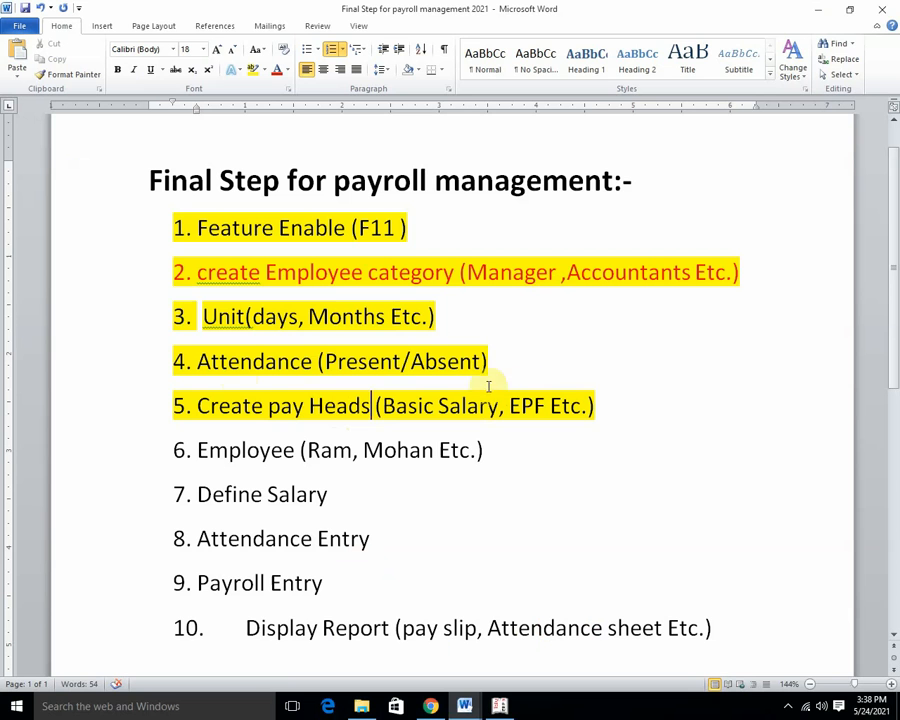
# Step: In item 4 of the Word payroll steps document, insert "/Production" directly after "Attendance"
pyautogui.click(313, 361)
pyautogui.write('/ ')
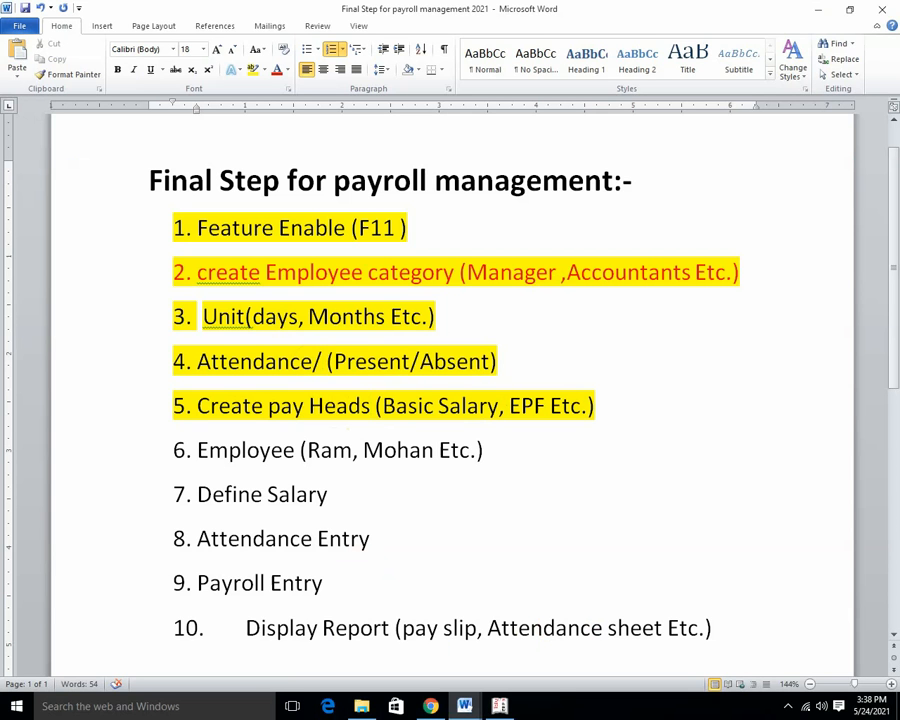
pyautogui.write('Production')
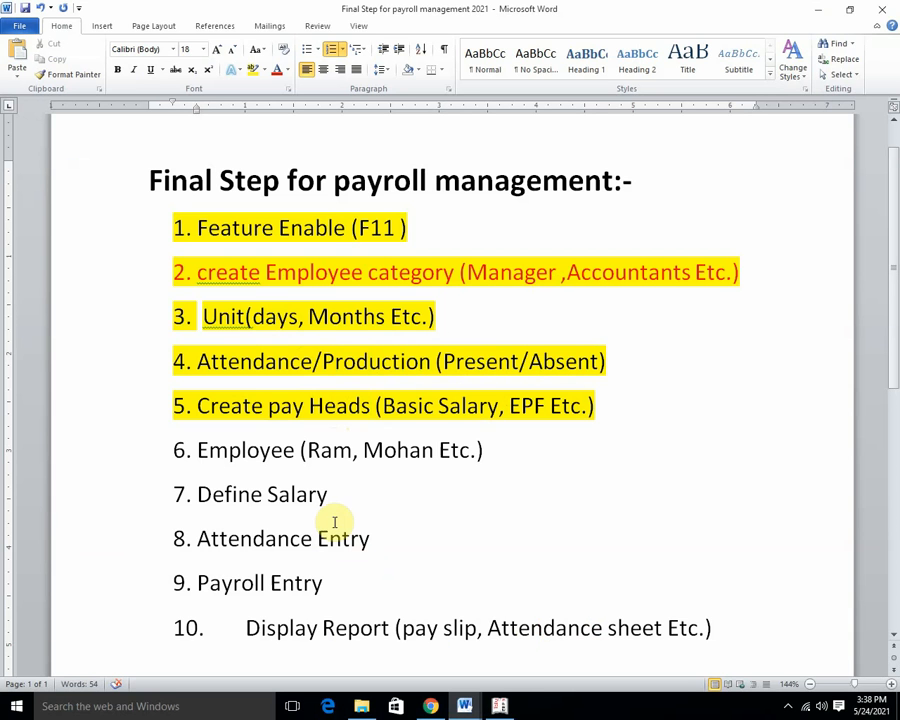
# Step: In Tally.ERP 9, start a new pay head Basic Salary as Earnings for Employees, income type Fixed, under Indirect Expenses
pyautogui.click(499, 706)
pyautogui.press('Return')
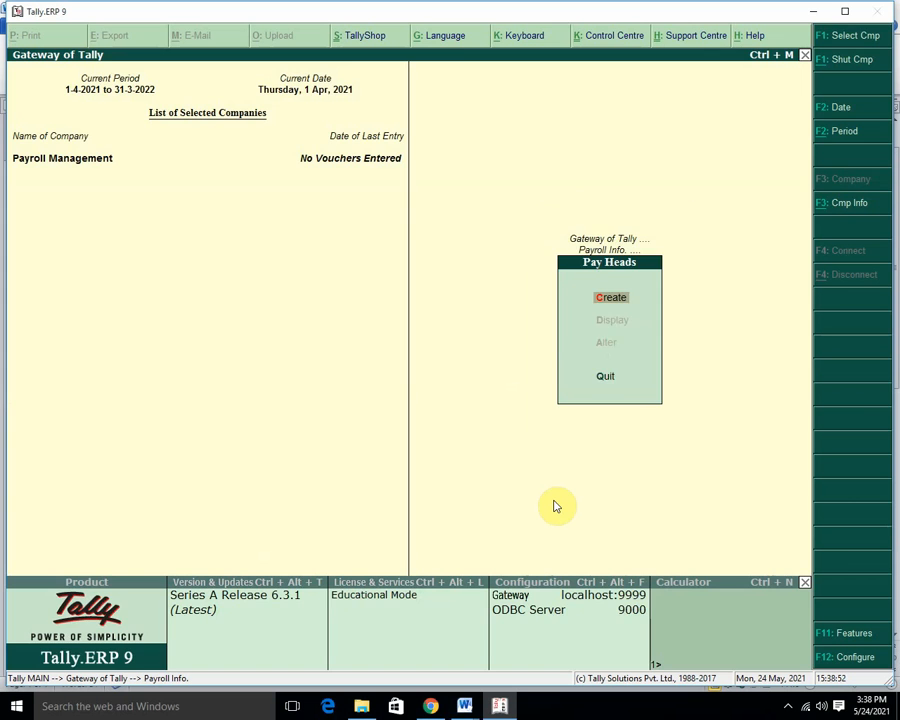
pyautogui.press('Return')
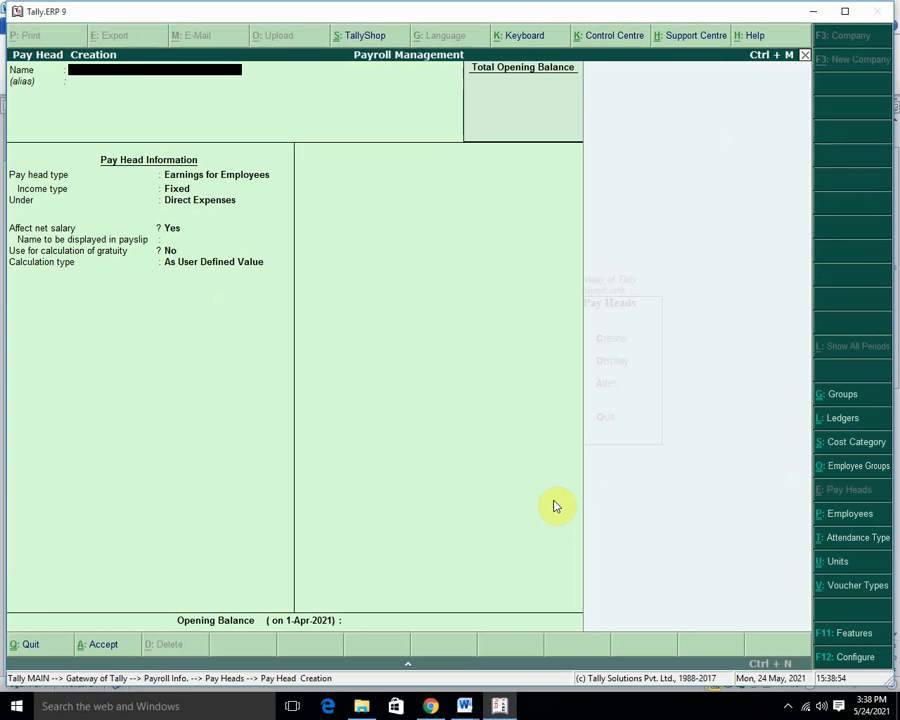
pyautogui.write('Basic Salary')
pyautogui.press('Return')
pyautogui.press('Return')
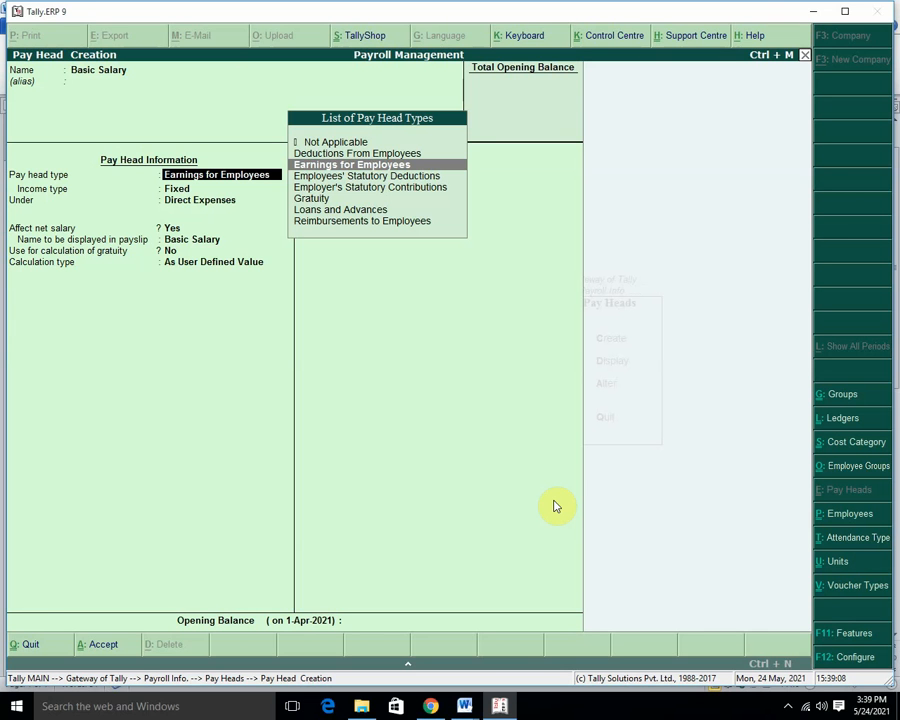
pyautogui.press('Return')
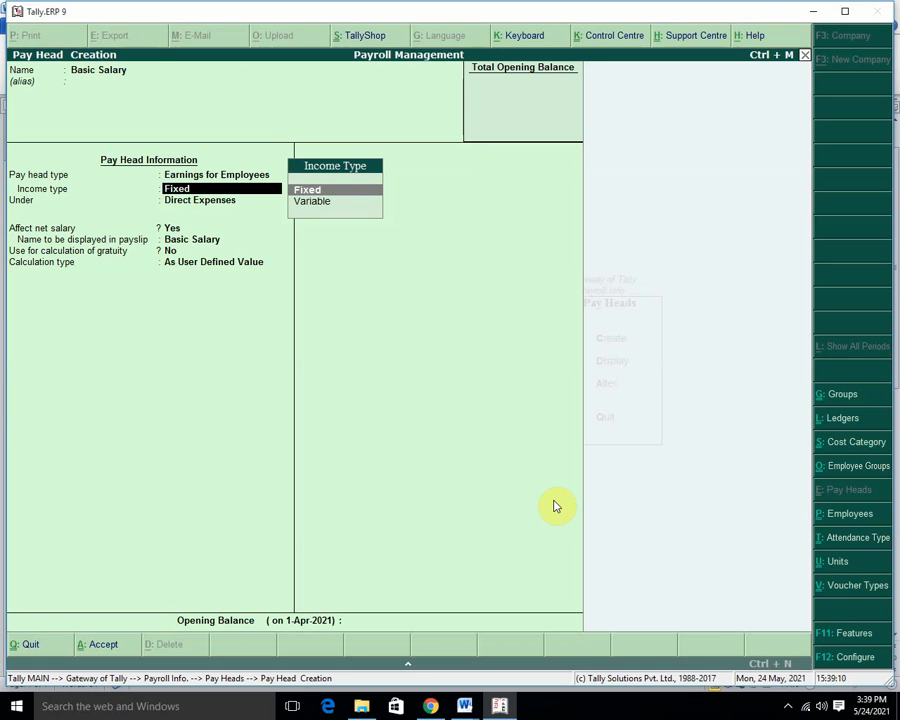
pyautogui.press('Return')
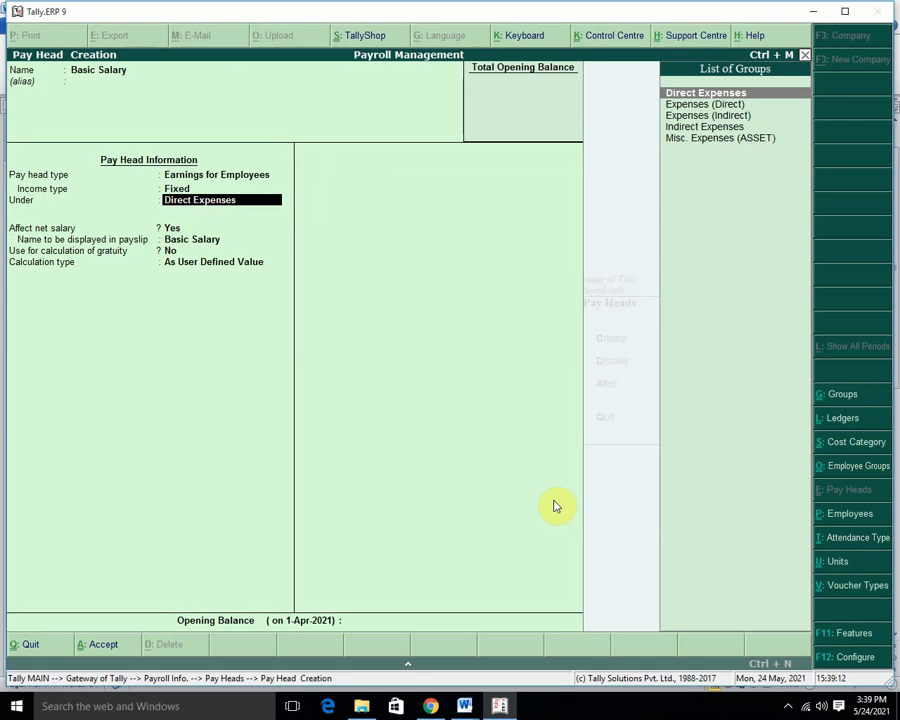
pyautogui.write('ind')
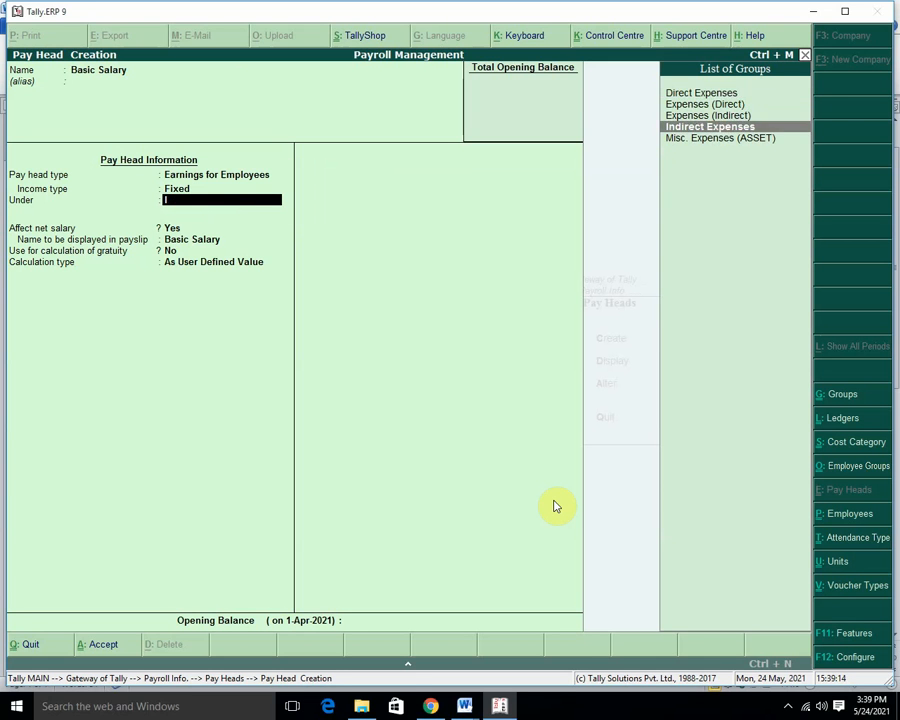
pyautogui.press('Return')
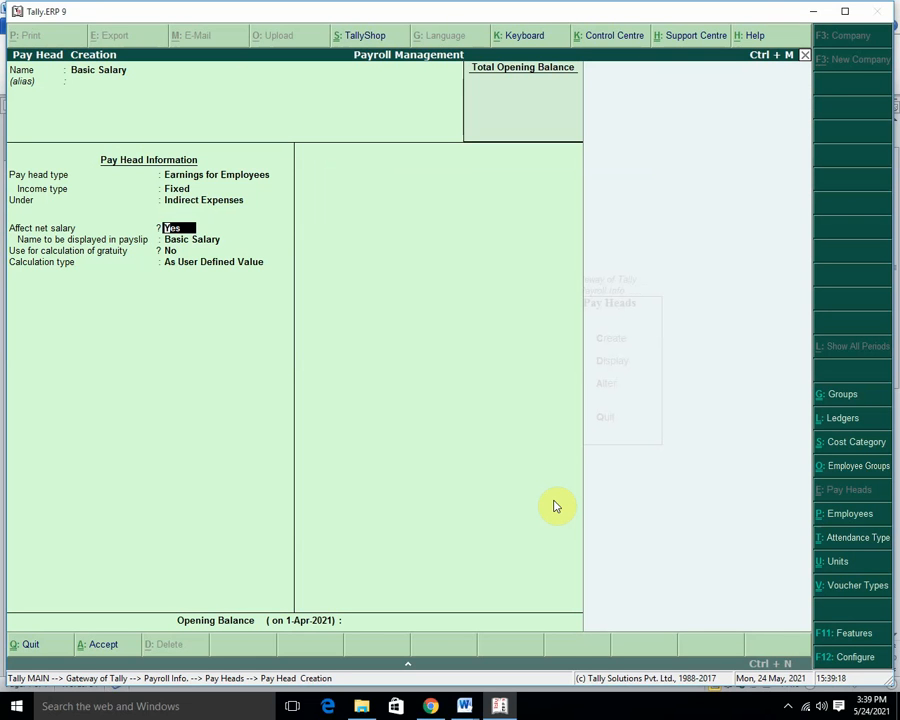
# Step: Make Basic Salary affect net salary, exclude it from gratuity, and calculate it On Attendance with attendance type Present
pyautogui.press('Return')
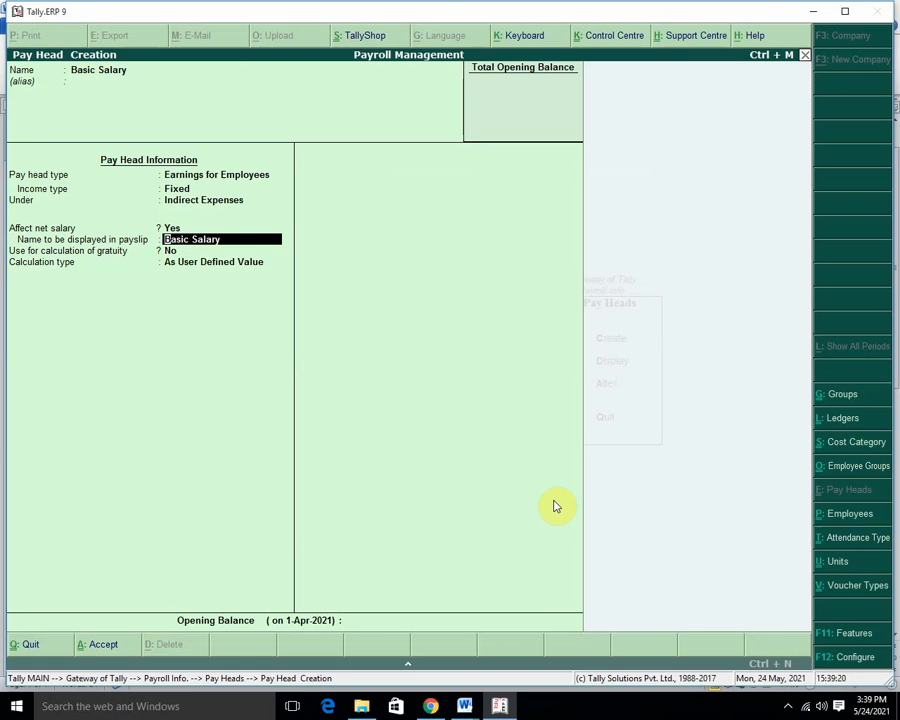
pyautogui.press('Return')
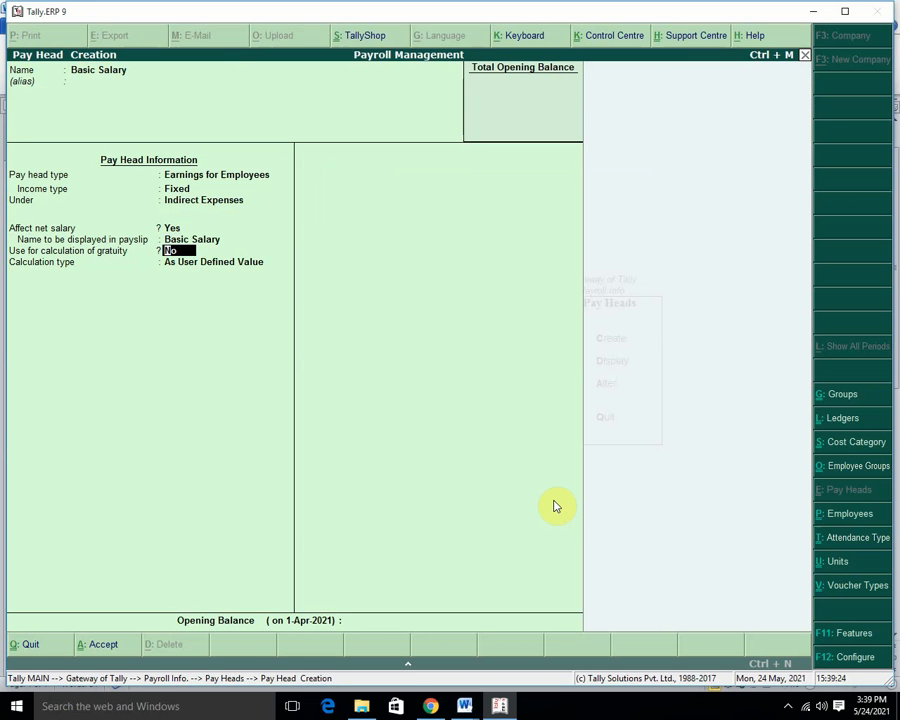
pyautogui.press('Return')
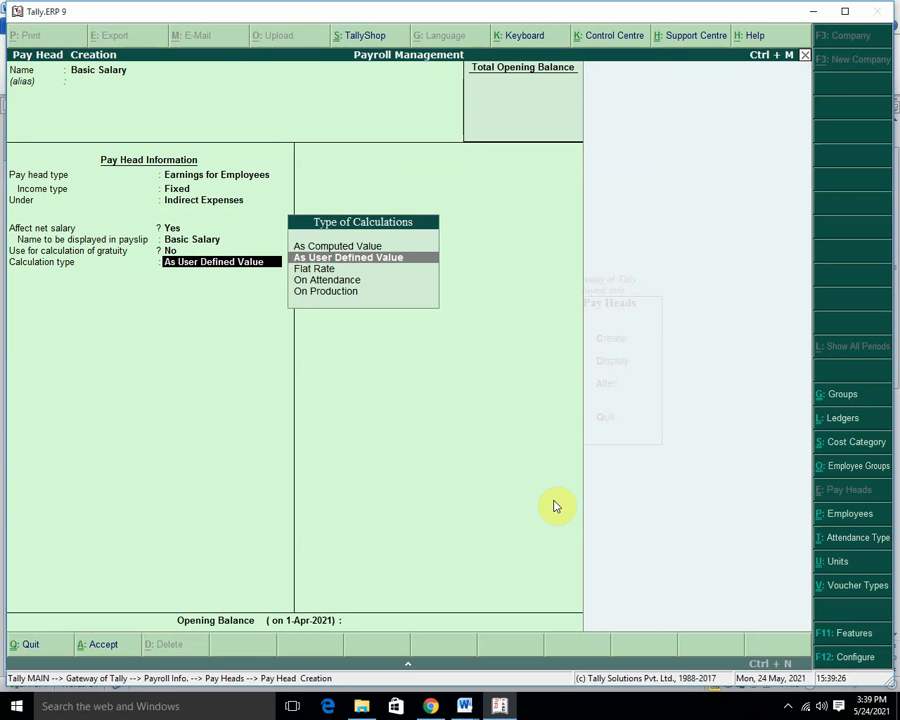
pyautogui.press('Down')
pyautogui.press('Down')
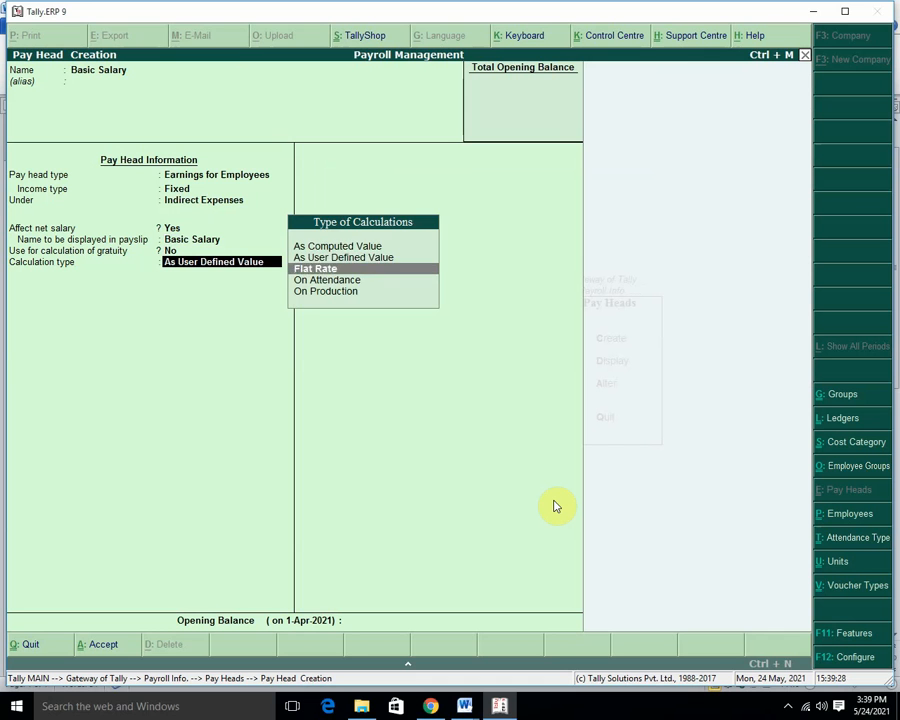
pyautogui.press('Return')
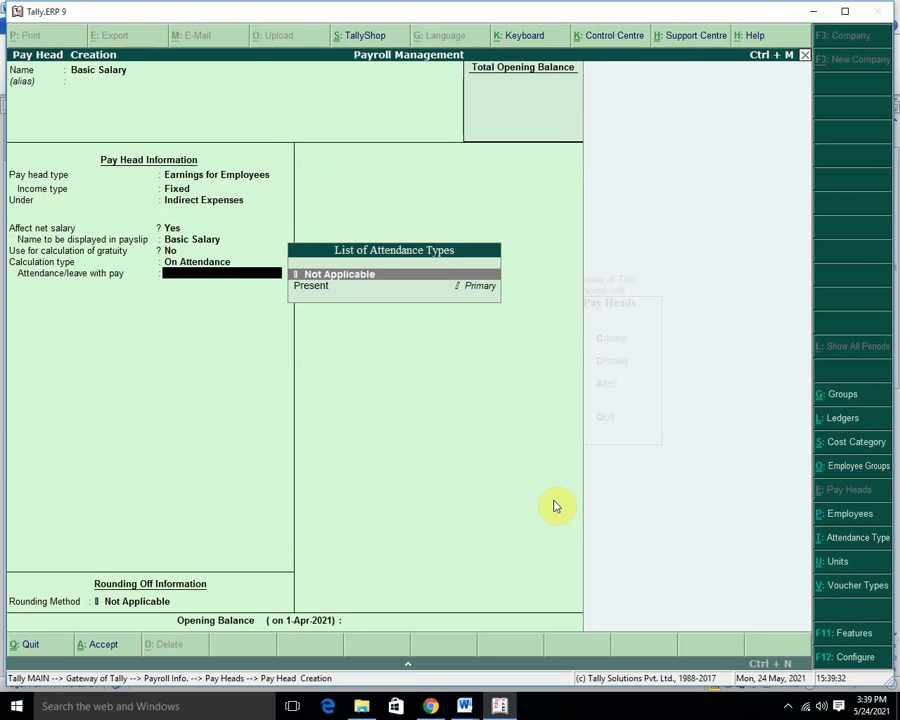
pyautogui.press('Down')
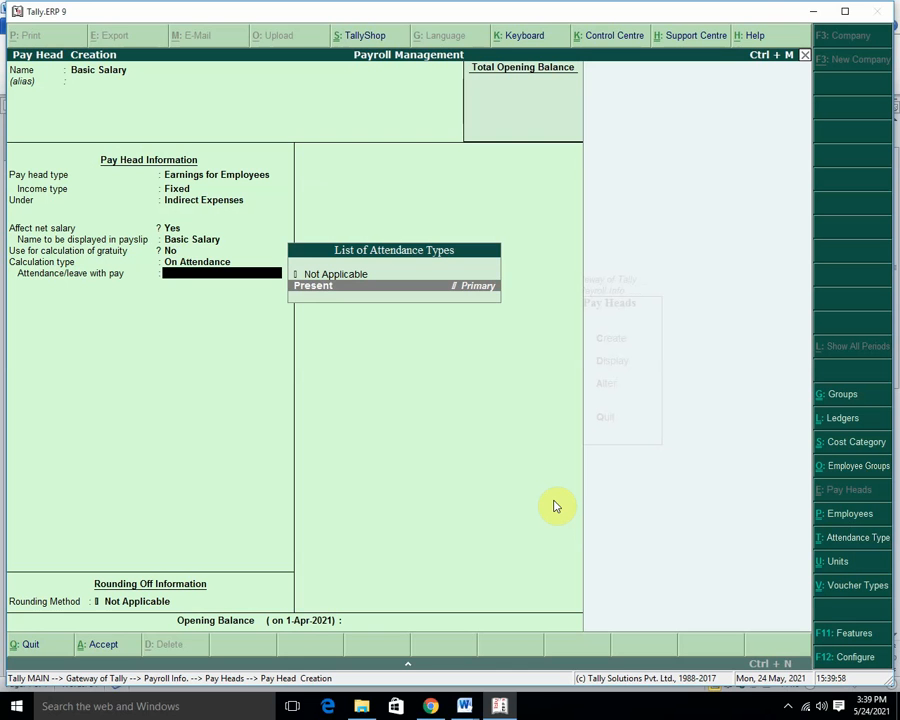
pyautogui.press('Return')
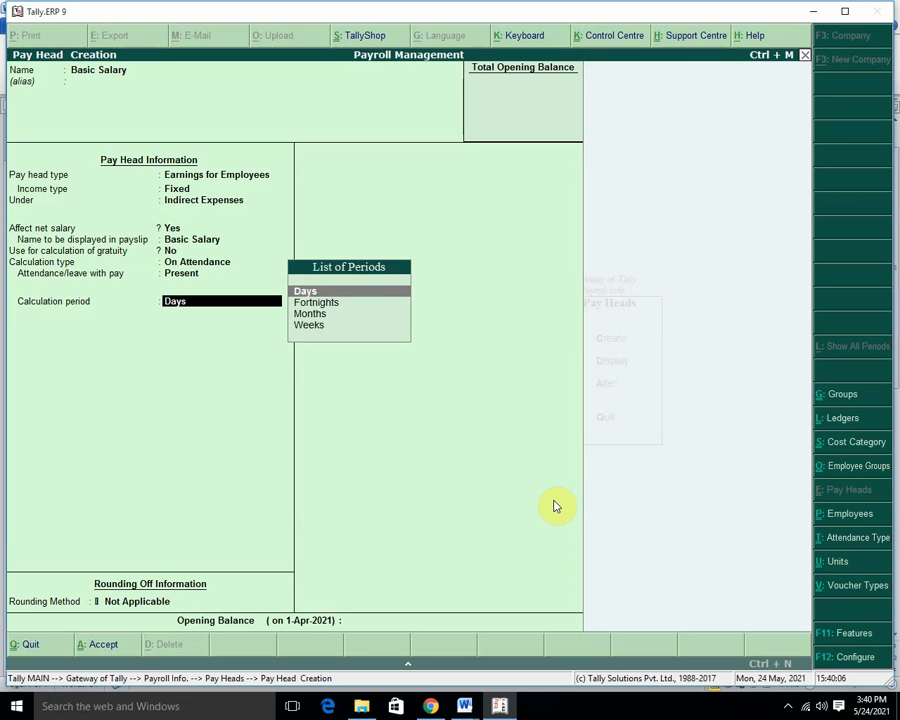
# Step: Set Basic Salary's calculation period to Months, As per Calendar Period, with Normal Rounding, and save the pay head
pyautogui.press('Down')
pyautogui.press('Down')
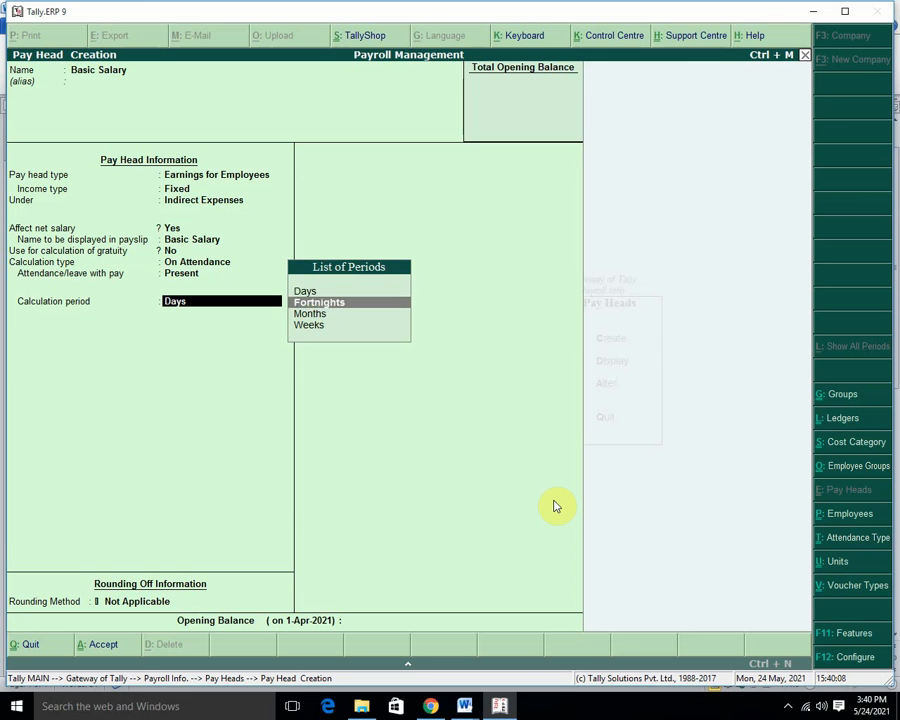
pyautogui.press('Return')
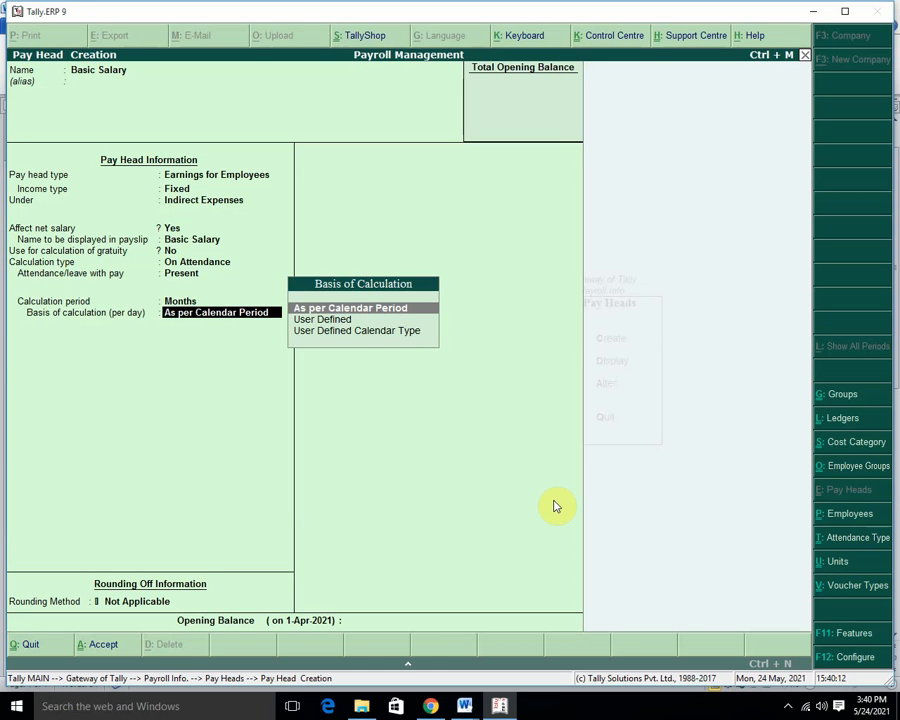
pyautogui.press('Return')
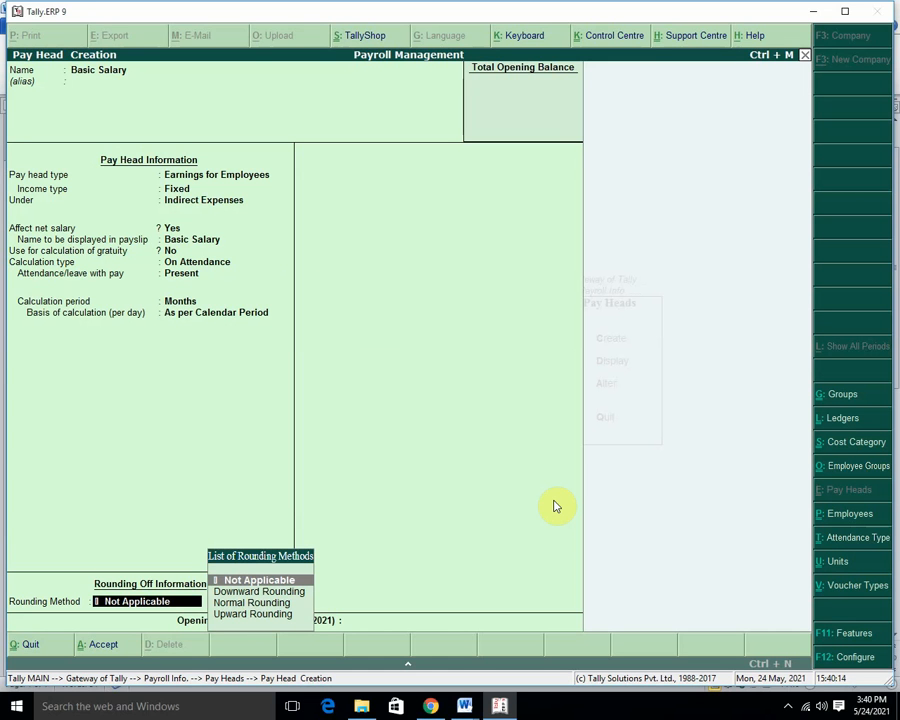
pyautogui.press('Down')
pyautogui.press('Down')
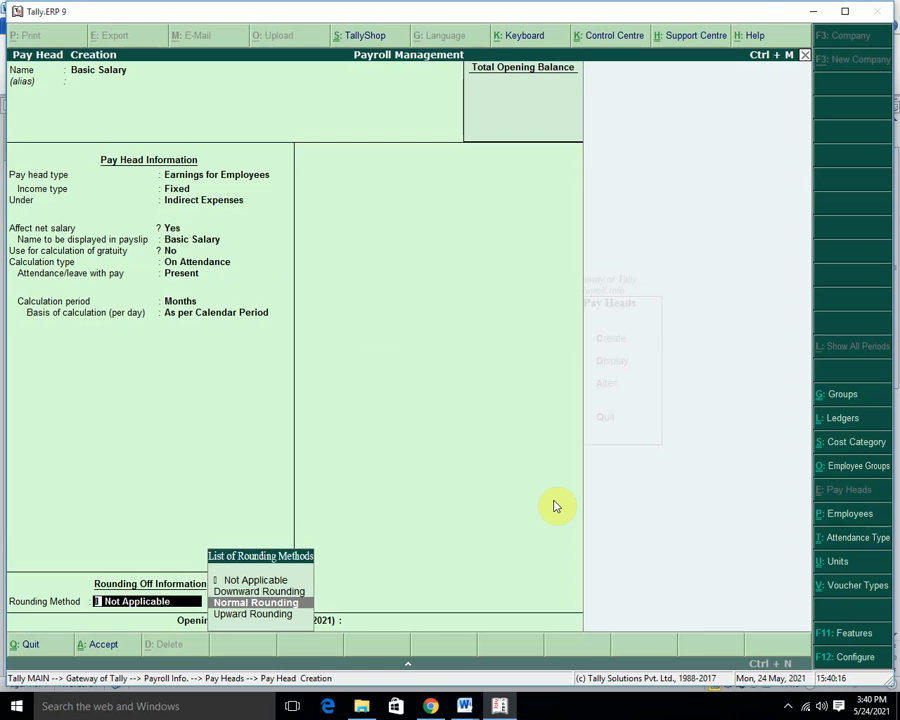
pyautogui.press('Return')
pyautogui.press('Return')
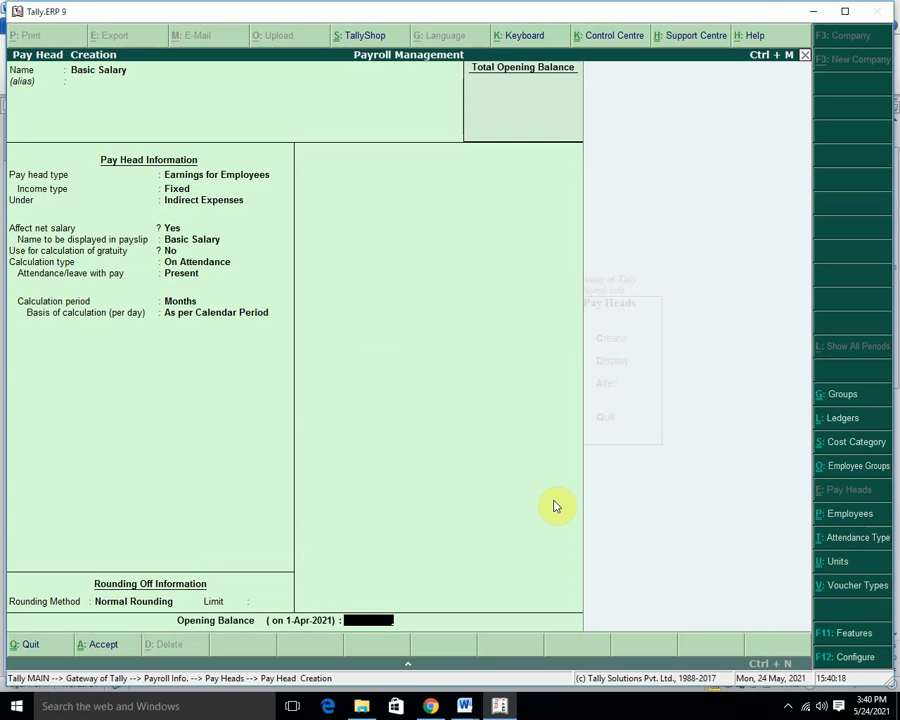
pyautogui.press('Return')
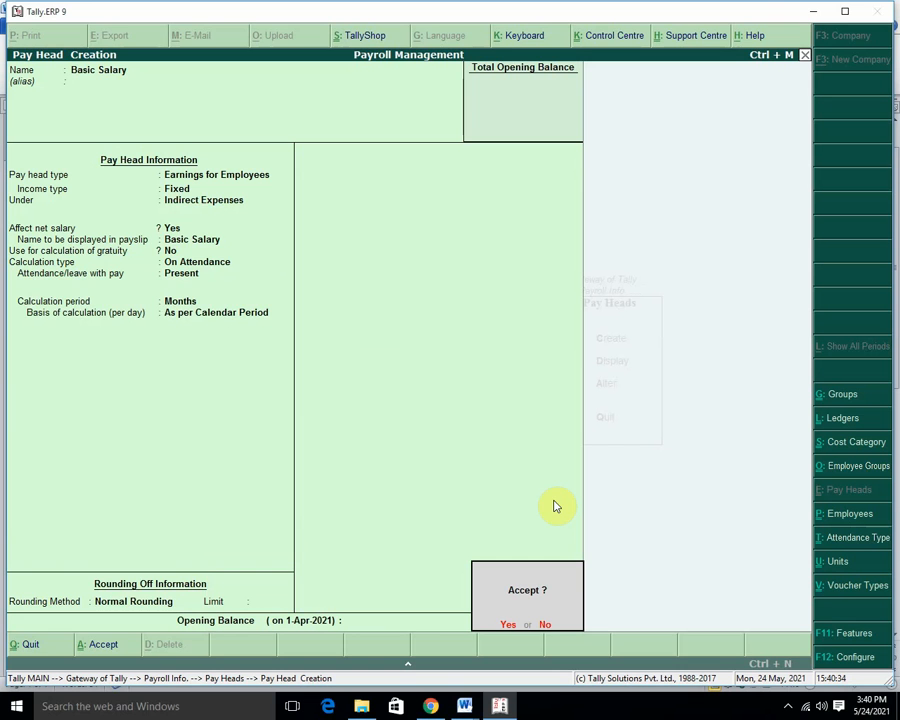
pyautogui.press('Return')
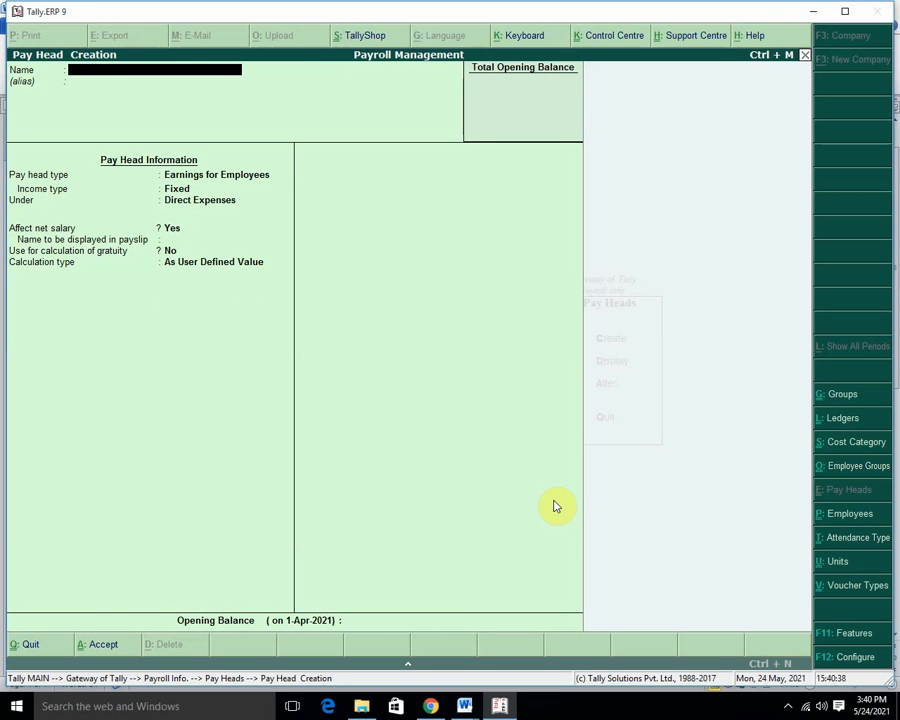
# Step: Start a new pay head EPF as Deductions From Employees under Indirect Expenses, affecting net salary, with payslip name EPF
pyautogui.write('EPF')
pyautogui.press('Return')
pyautogui.press('Return')
pyautogui.press('Up')
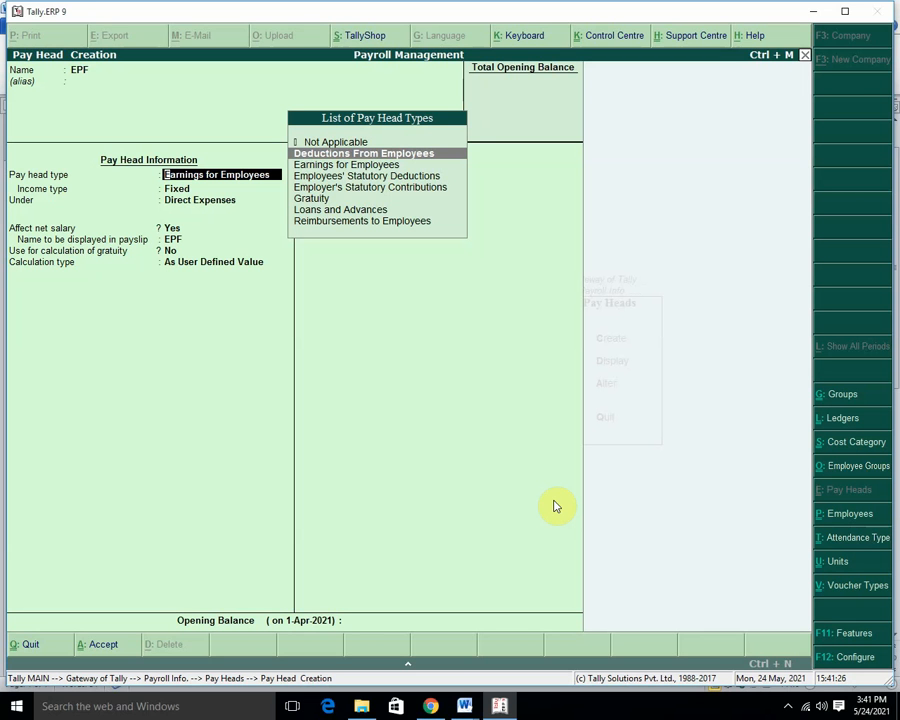
pyautogui.press('Return')
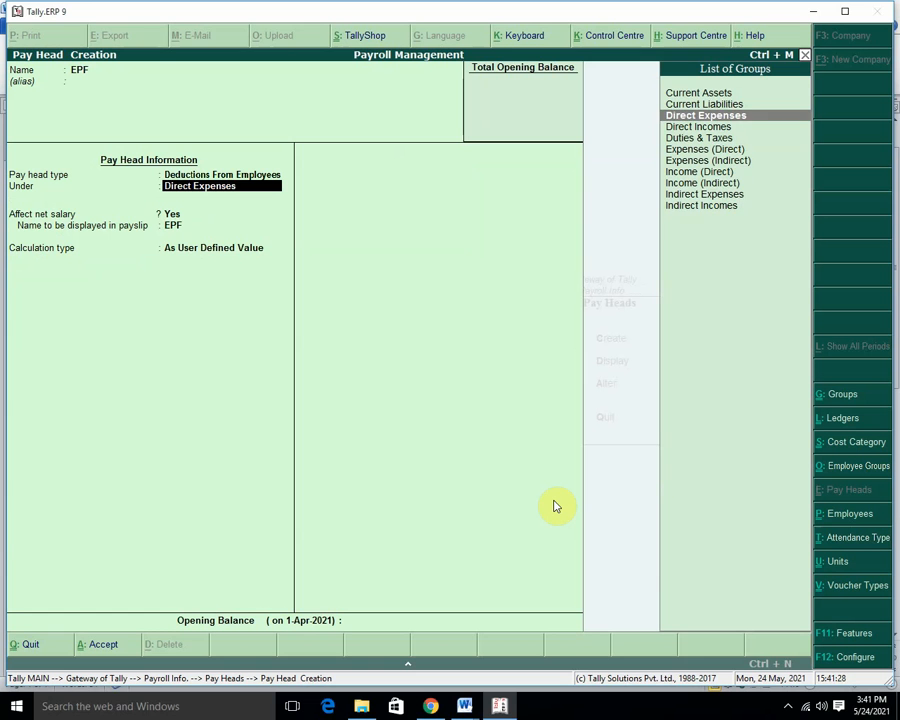
pyautogui.write('Ind')
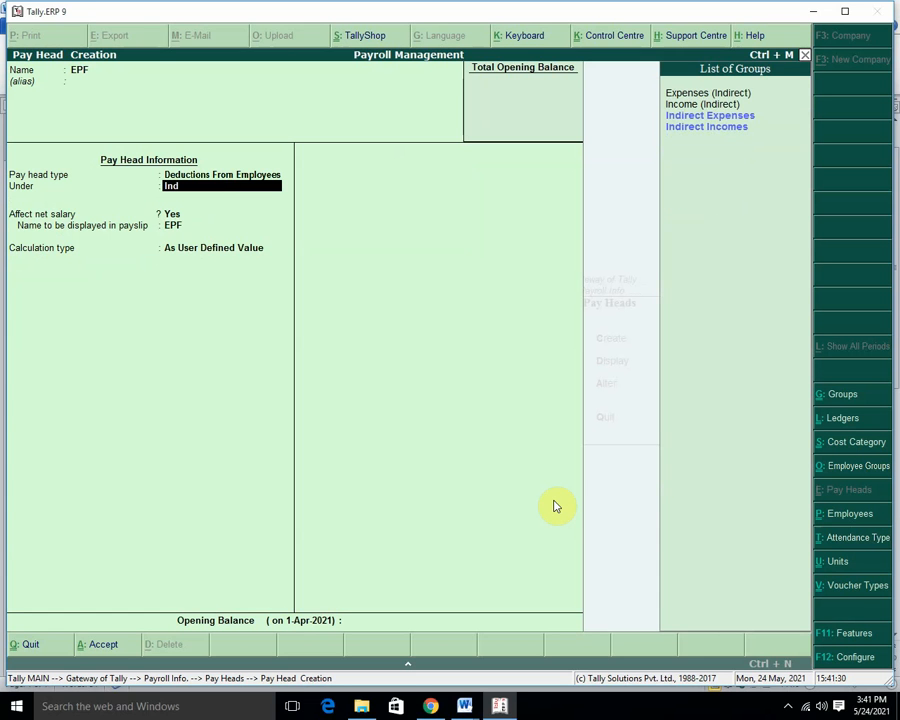
pyautogui.press('Return')
pyautogui.press('Return')
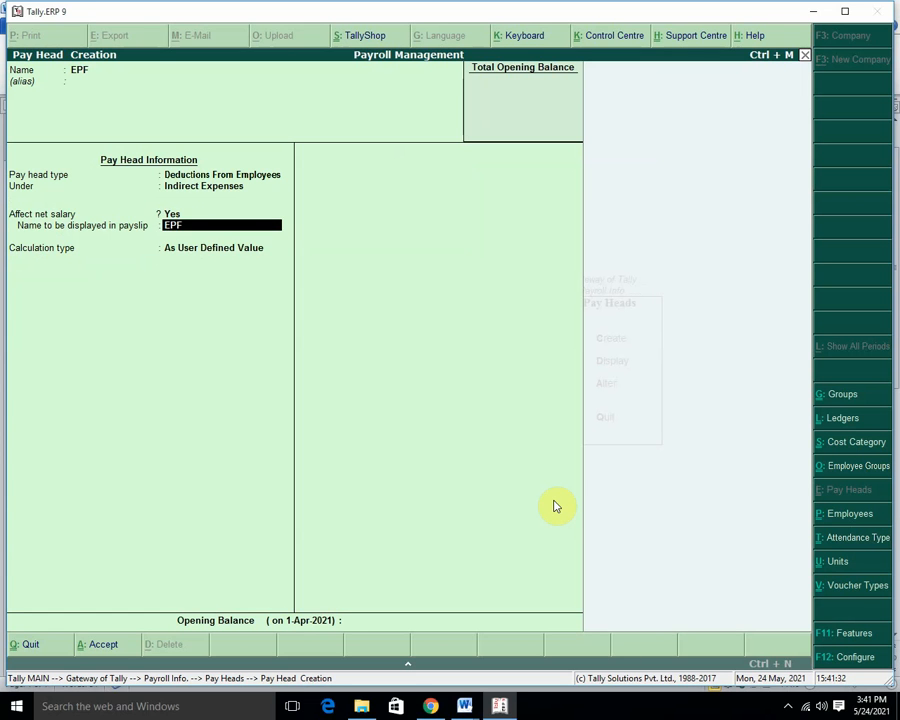
pyautogui.press('Return')
# Step: Compare the calculation types available for the EPF pay head
pyautogui.press('Down')
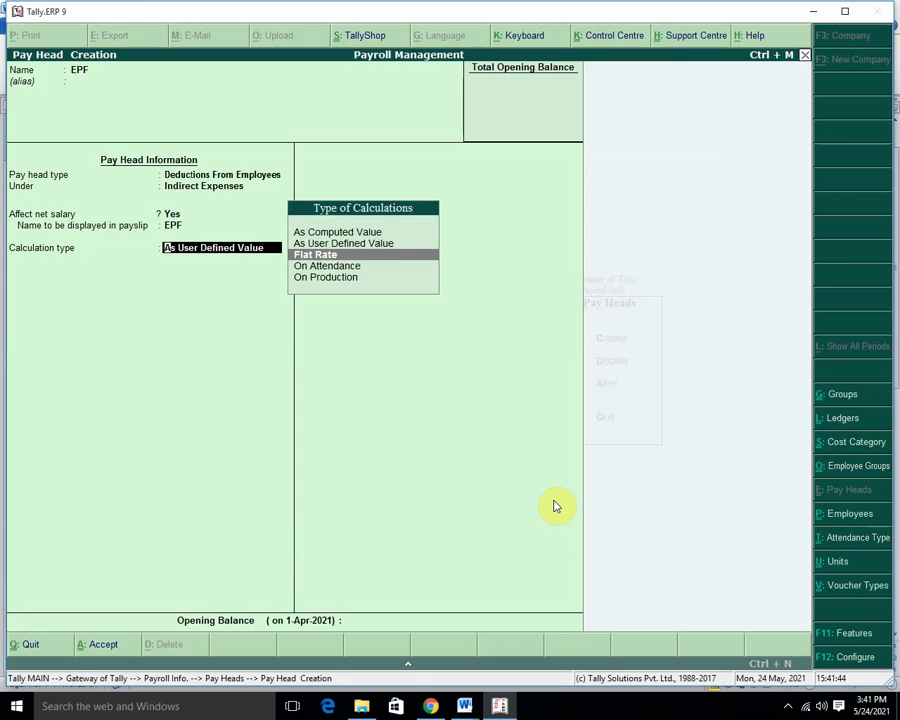
pyautogui.press('Up')
pyautogui.press('Up')
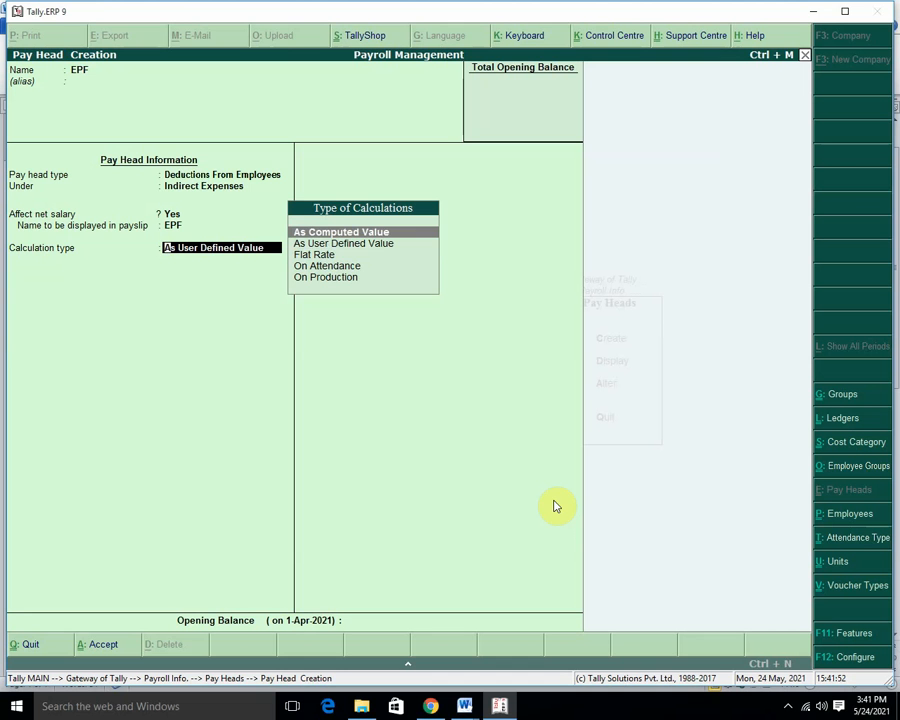
pyautogui.press('Down')
pyautogui.press('Down')
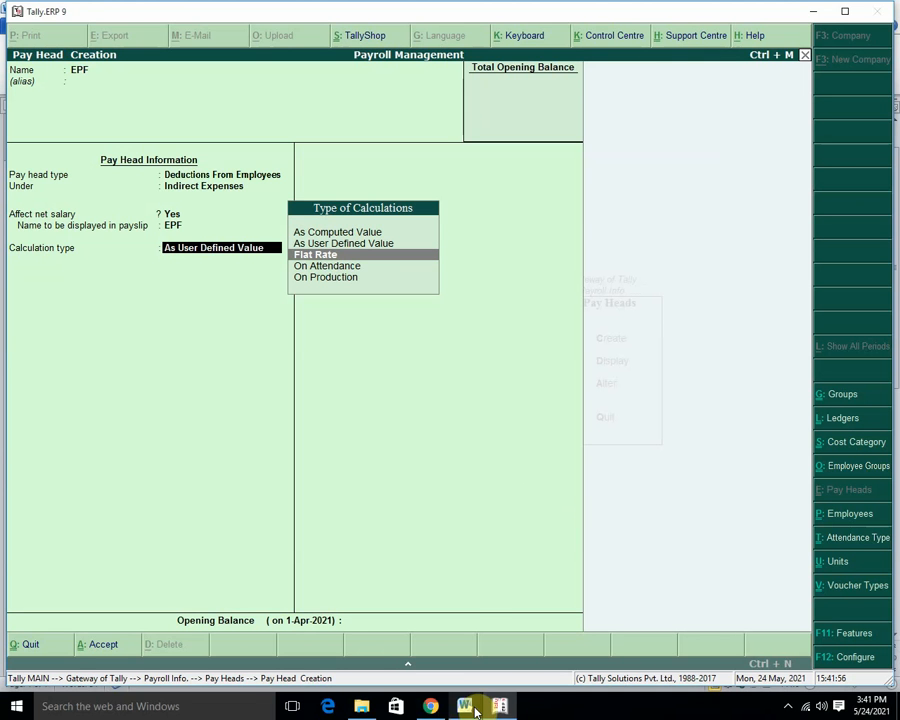
# Step: Switch to the Pay Roll notes document in Word and examine the sample pay head forms, through to Provident Fund
pyautogui.moveTo(464, 704)
pyautogui.click(396, 640)
pyautogui.hotkey('ctrl', 'v')
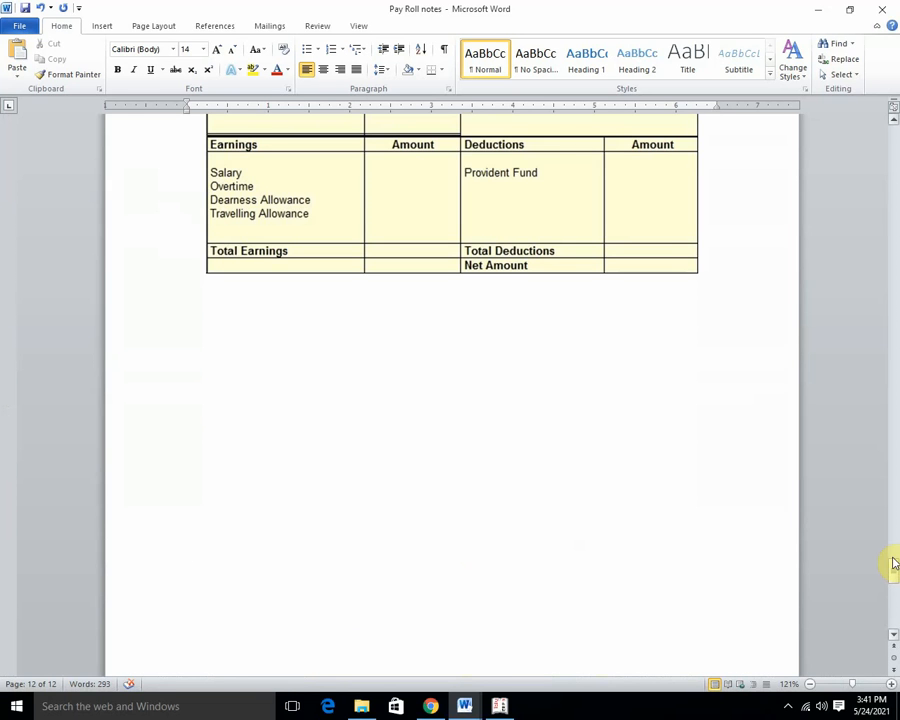
pyautogui.moveTo(893, 564); pyautogui.dragTo(894, 311)
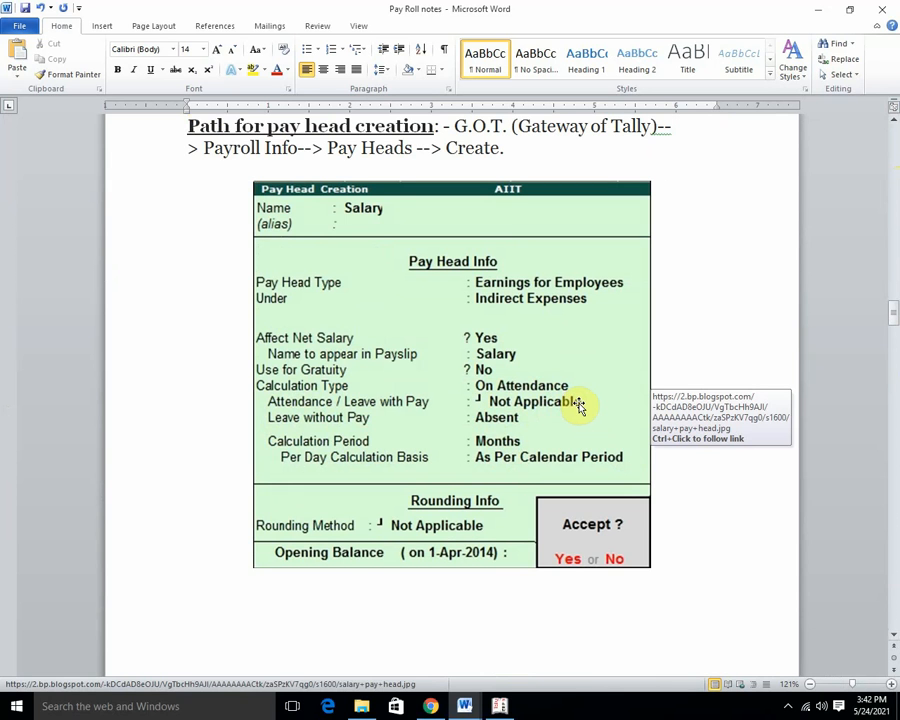
pyautogui.scroll(-1, 579, 405)
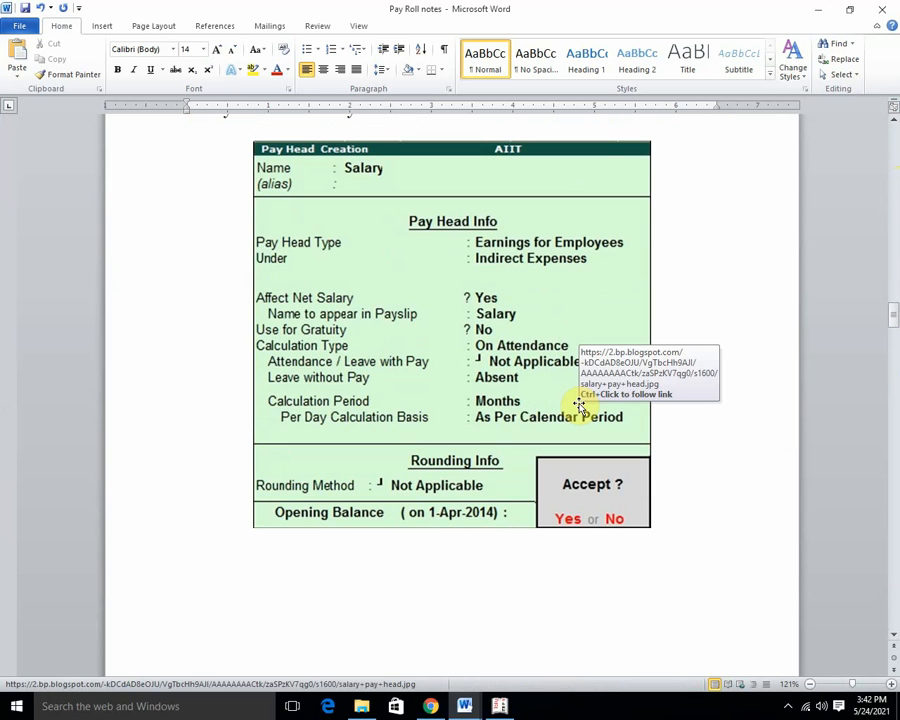
pyautogui.scroll(-15, 579, 360)
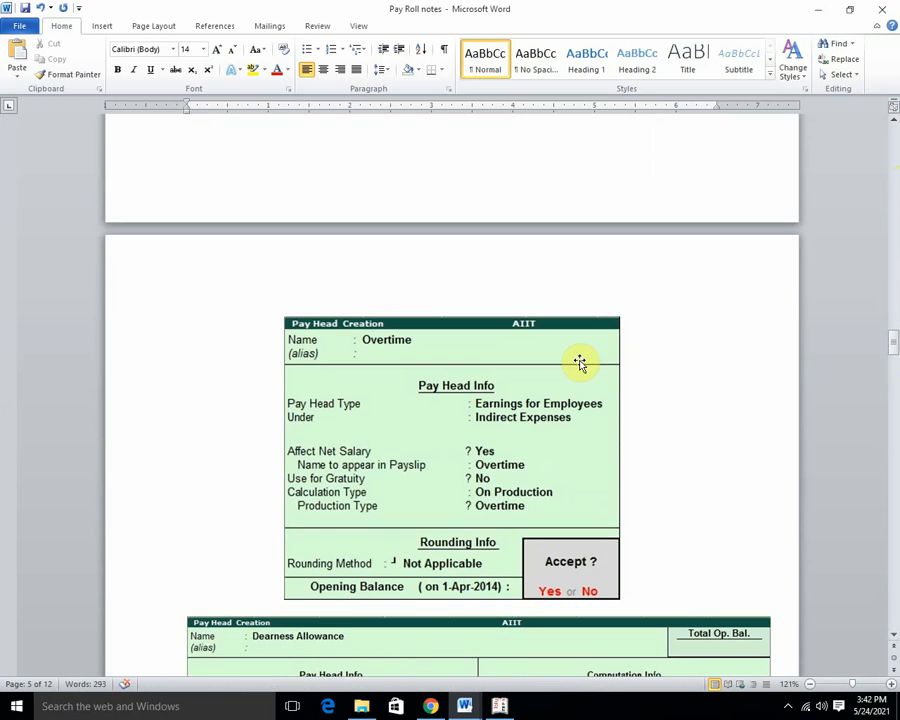
pyautogui.scroll(-10, 579, 362)
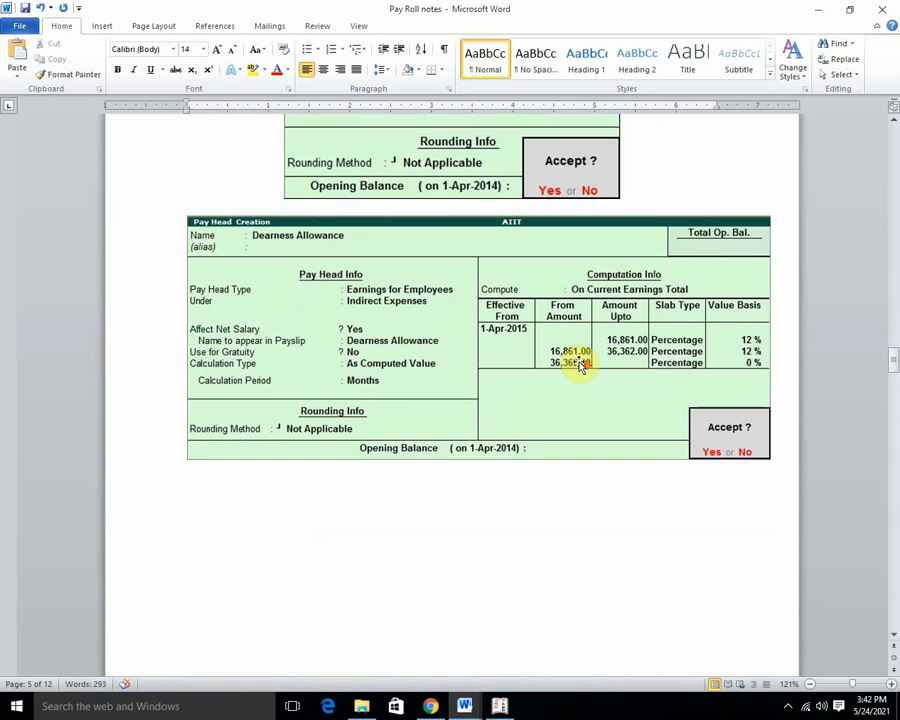
pyautogui.scroll(-12, 579, 364)
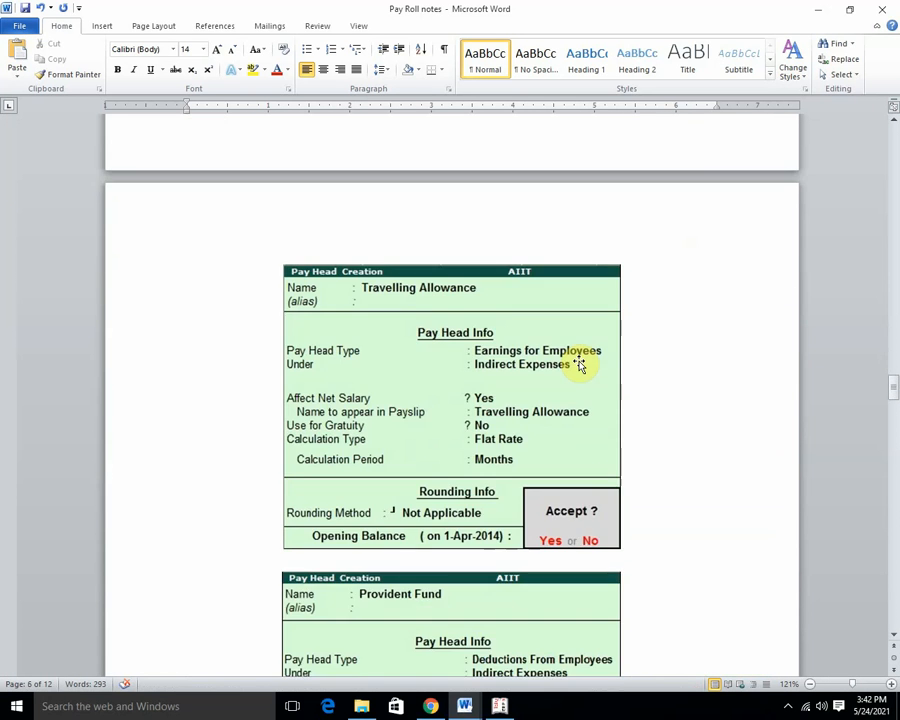
pyautogui.scroll(-2, 580, 366)
pyautogui.scroll(-2, 254, 424)
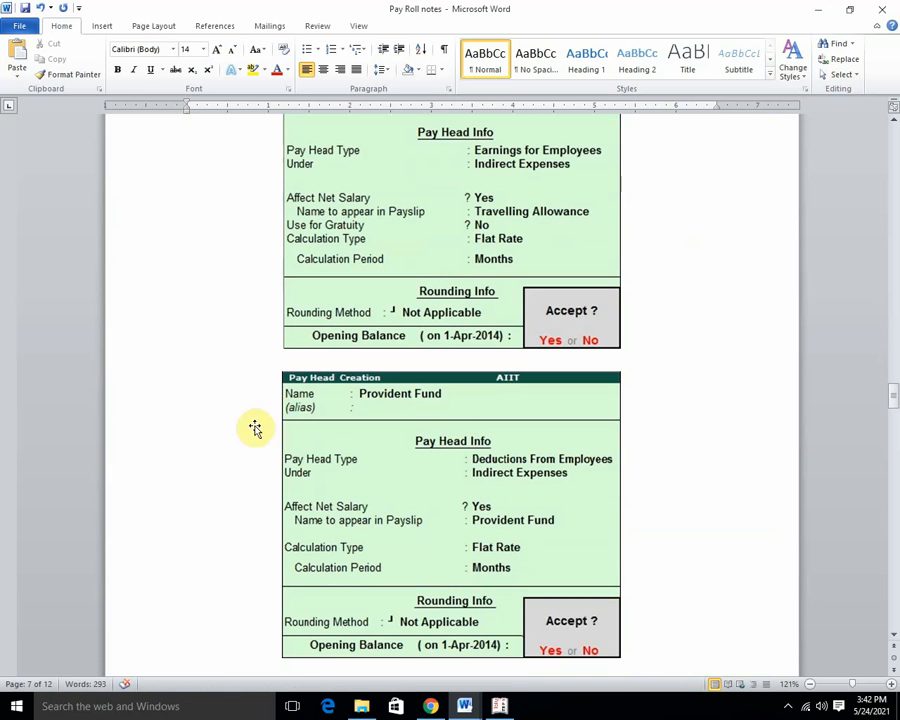
pyautogui.scroll(-1, 388, 400)
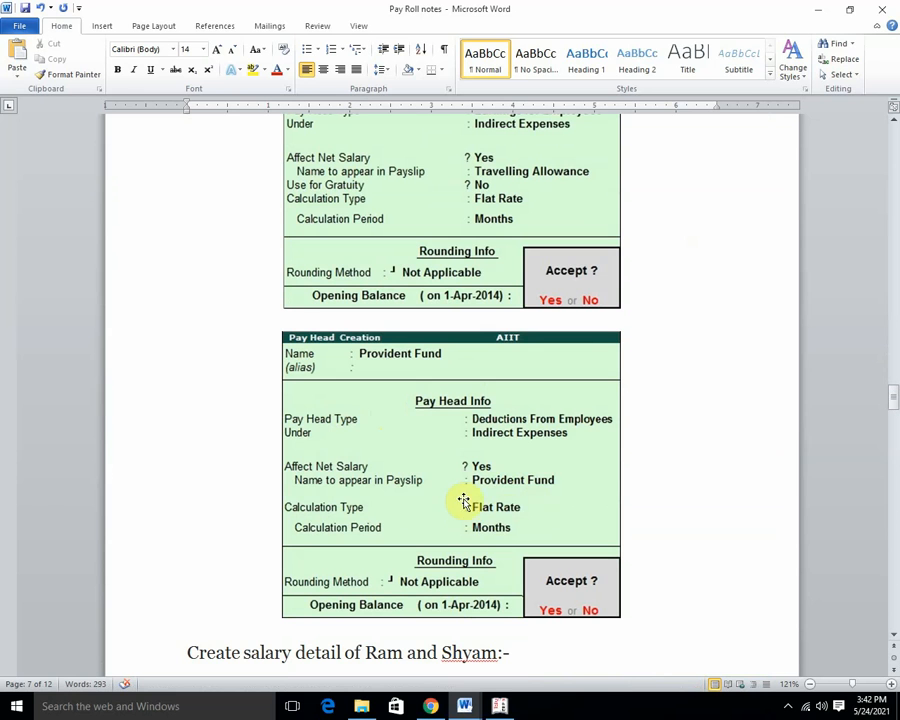
# Step: Return to Tally.ERP 9 and give the EPF pay head the Flat Rate calculation type with a Months calculation period
pyautogui.click(498, 707)
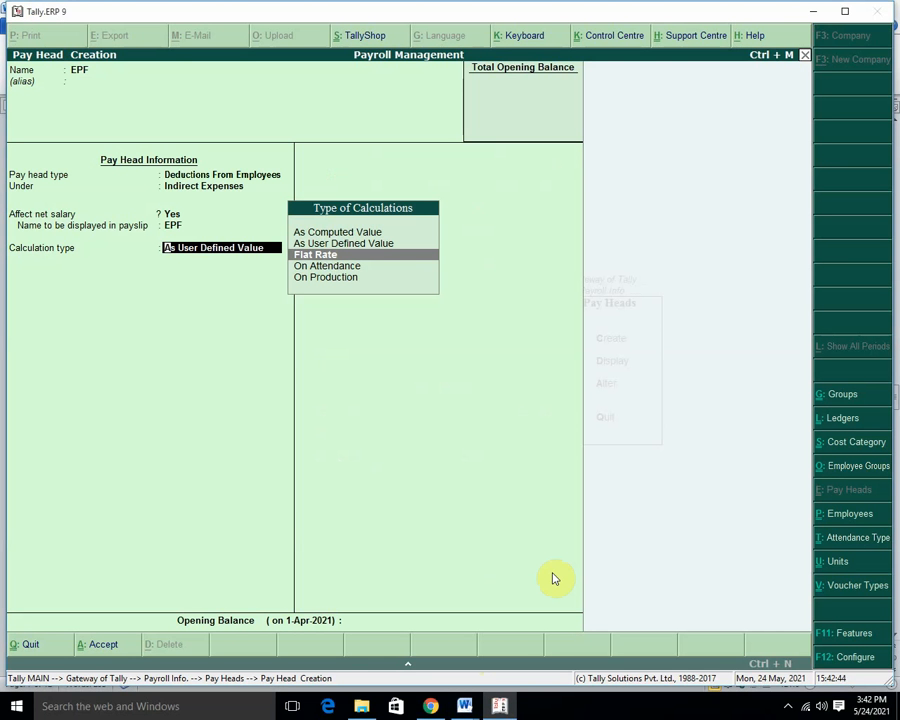
pyautogui.press('Return')
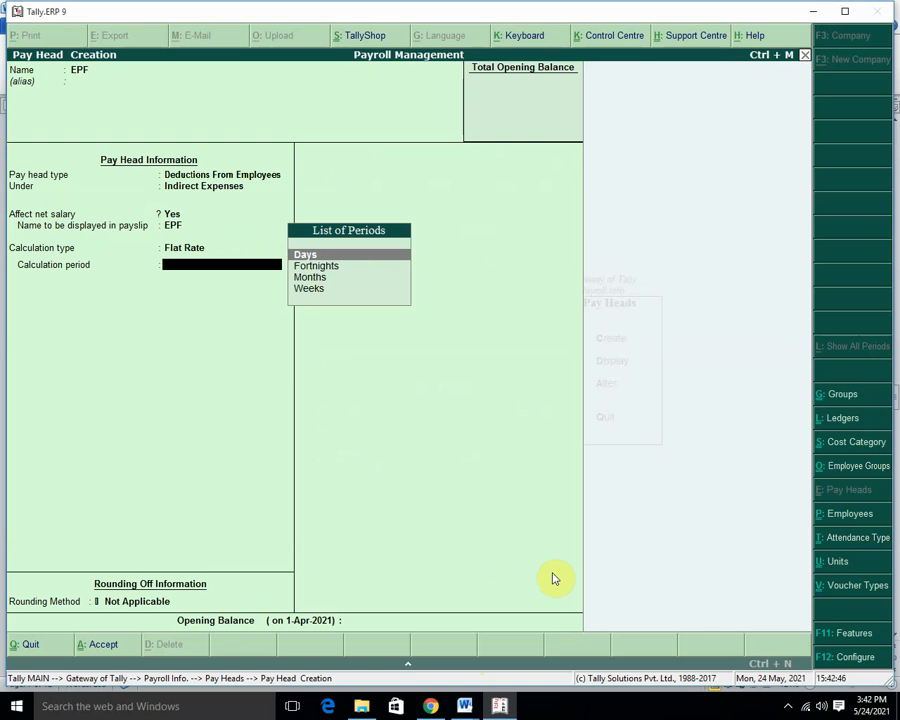
pyautogui.press('Down')
pyautogui.press('Down')
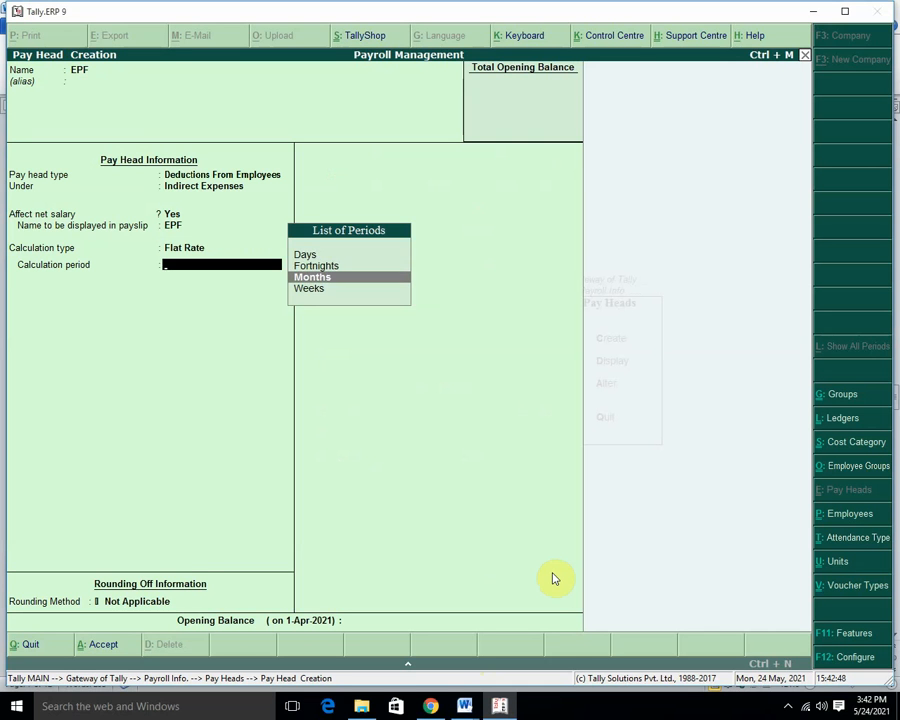
pyautogui.press('Return')
# Step: Set EPF's rounding method to Normal Rounding, save the pay head, and leave pay head creation
pyautogui.press('Down')
pyautogui.press('Down')
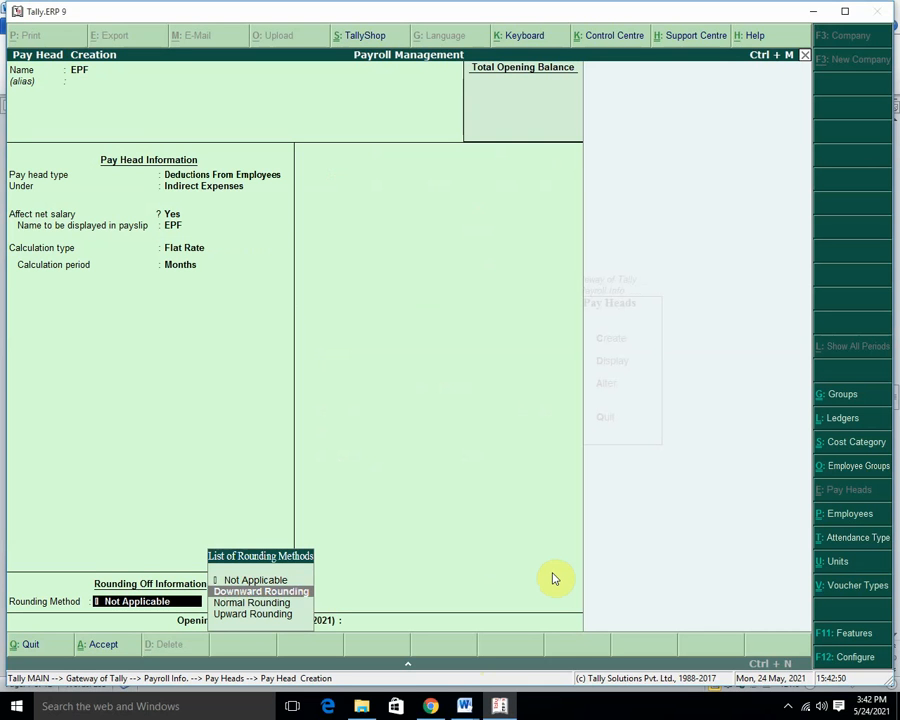
pyautogui.press('Return')
pyautogui.press('Return')
pyautogui.press('Return')
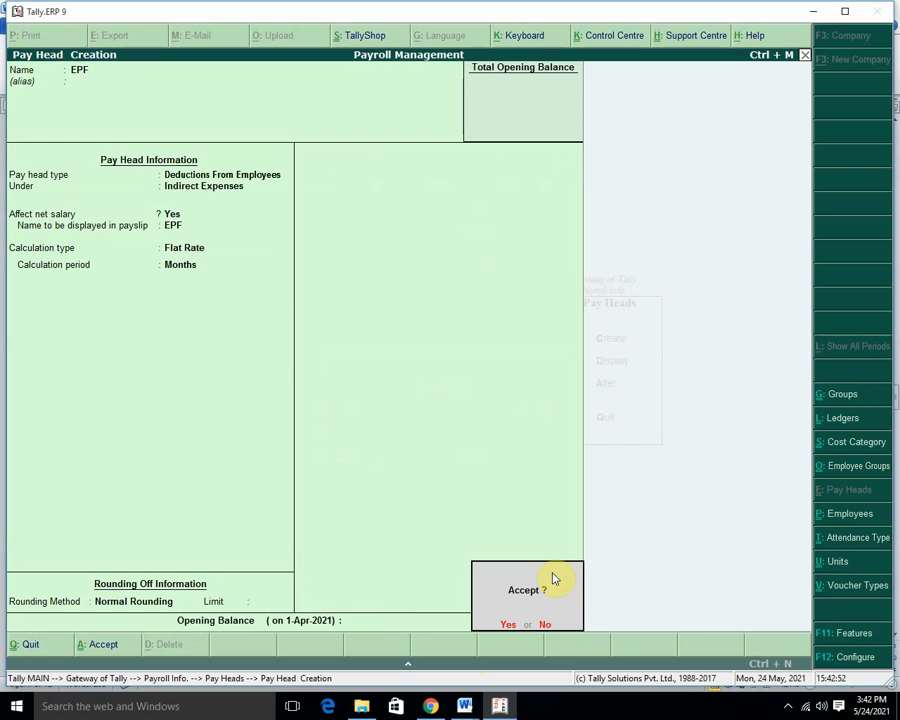
pyautogui.click(552, 574)
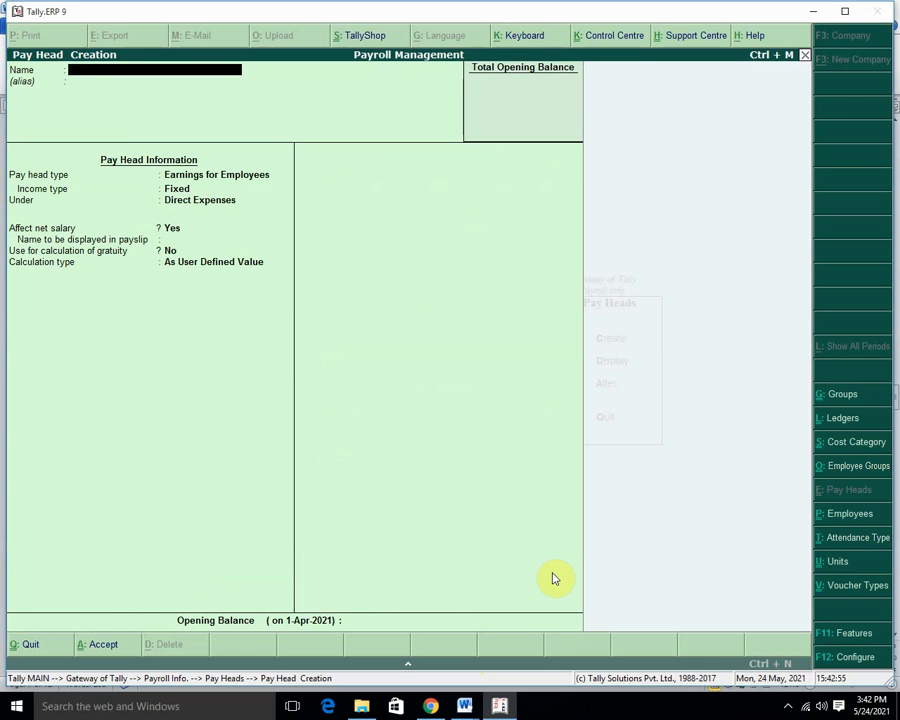
pyautogui.press('Escape')
pyautogui.click(555, 578)
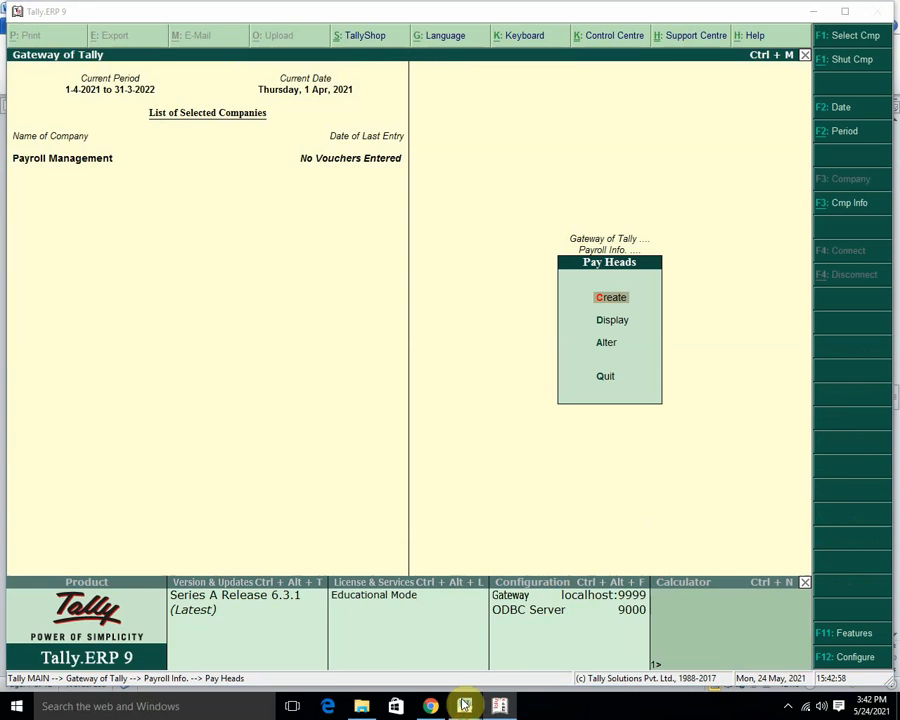
# Step: Switch to the Final Step for payroll management 2021 document in Word and highlight item 6, Employee, in yellow
pyautogui.moveTo(468, 706)
pyautogui.click(518, 628)
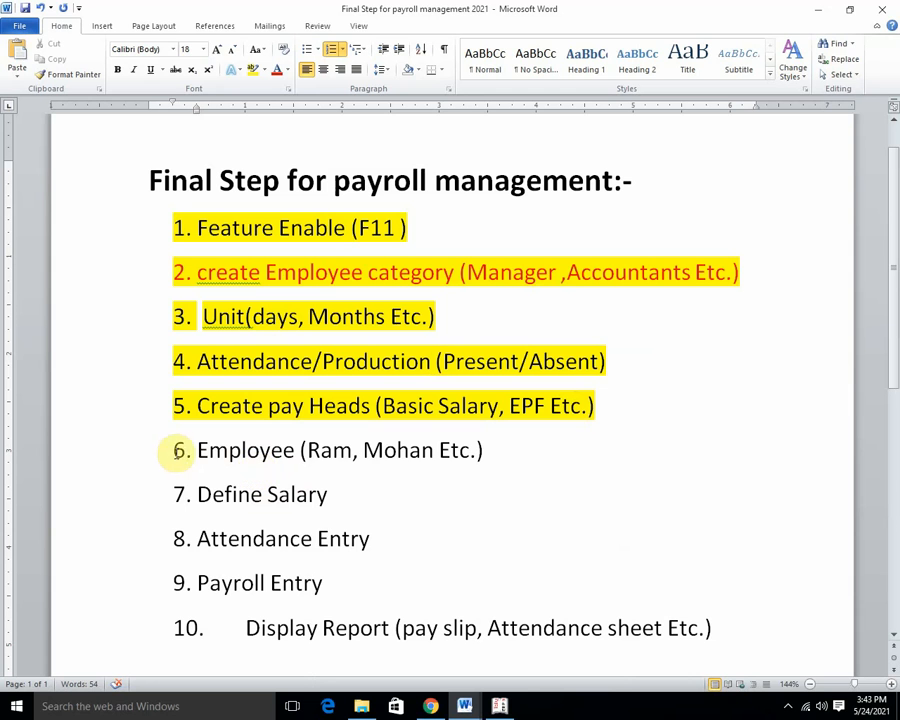
pyautogui.moveTo(172, 449); pyautogui.dragTo(557, 449)
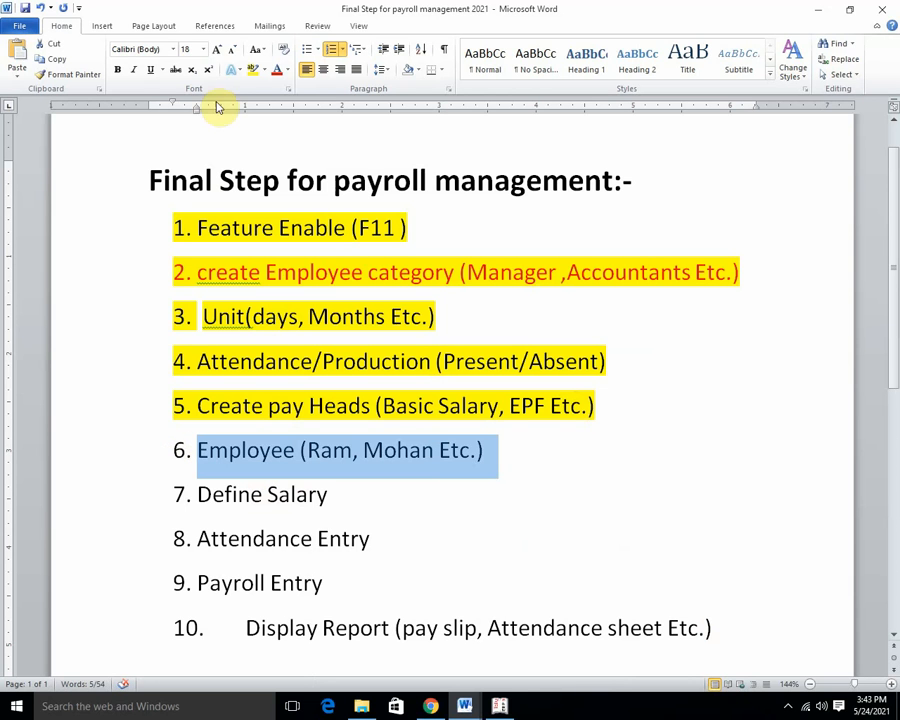
pyautogui.click(253, 69)
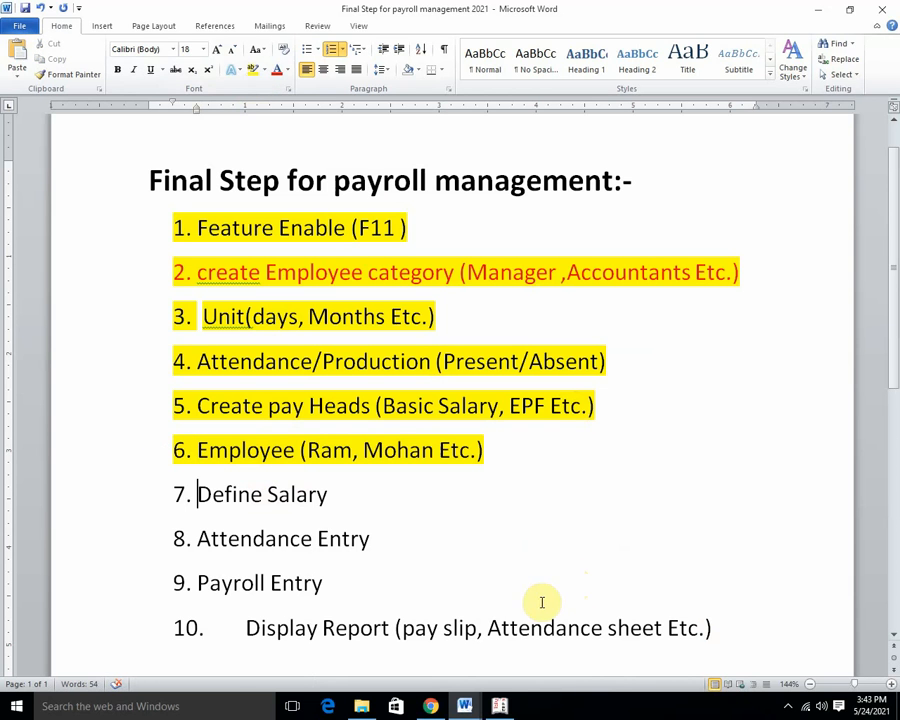
# Step: Return to Tally.ERP 9 and start creating a single employee from the payroll information
pyautogui.click(499, 706)
pyautogui.press('Escape')
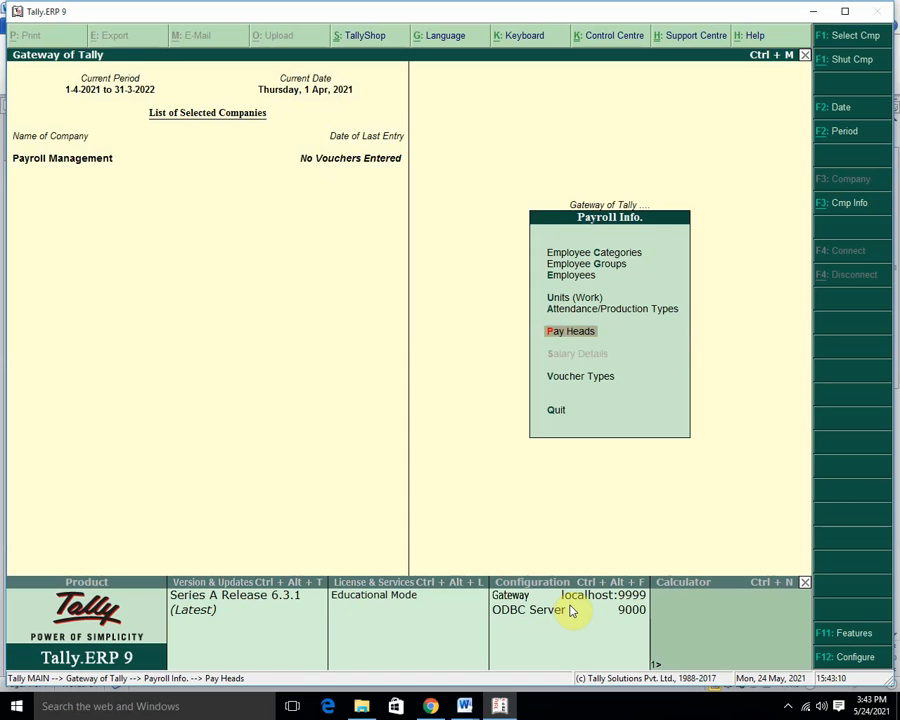
pyautogui.press('Up')
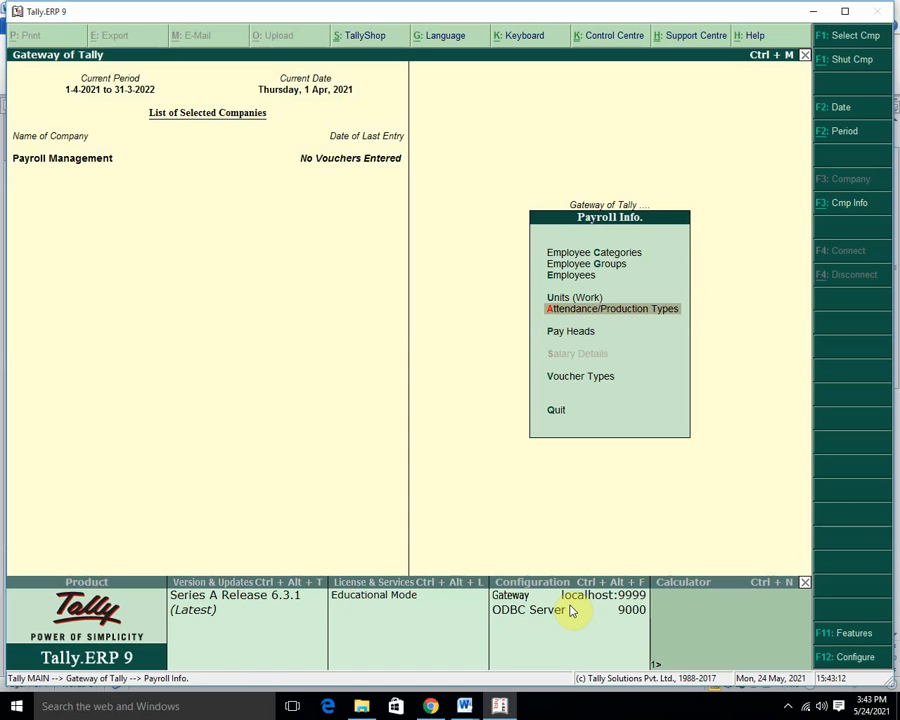
pyautogui.press('Up')
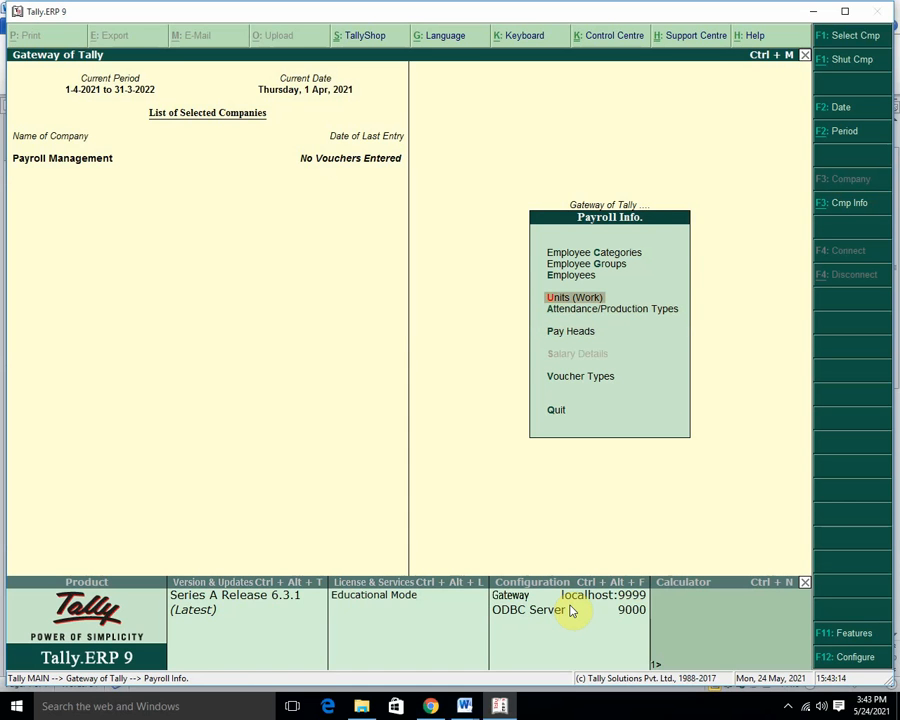
pyautogui.press('Up')
pyautogui.press('Return')
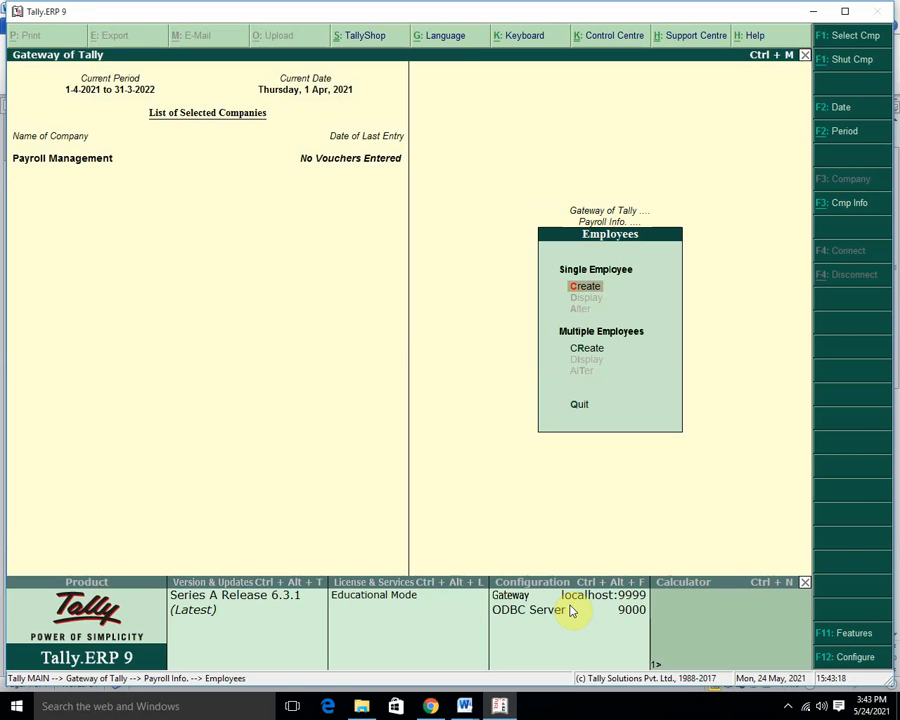
pyautogui.press('Return')
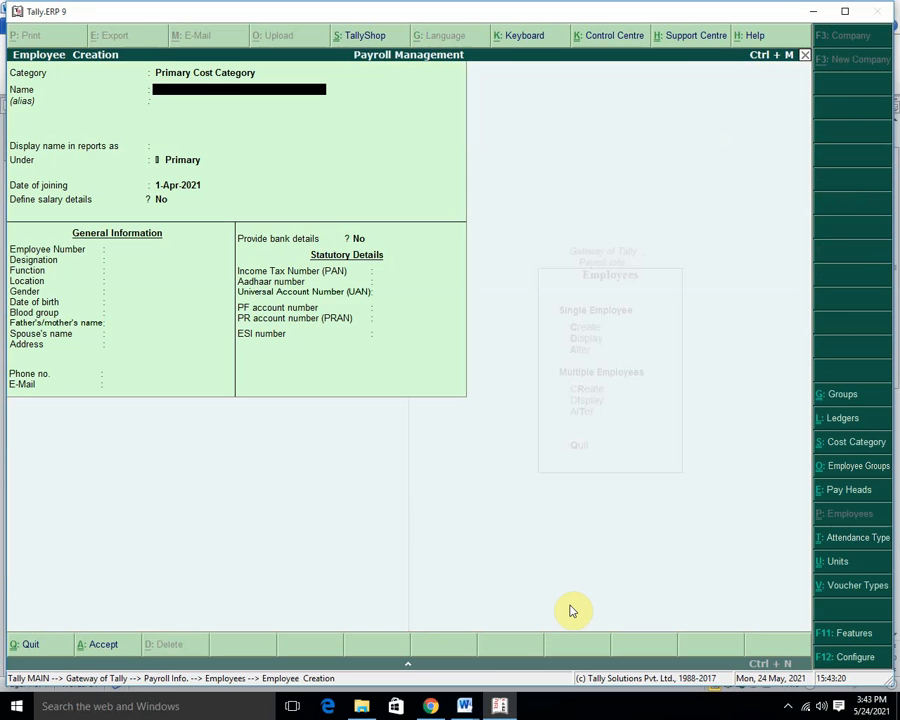
pyautogui.write('Ramesh')
pyautogui.press('BackSpace')
pyautogui.press('BackSpace')
pyautogui.press('BackSpace')
pyautogui.press('BackSpace')
pyautogui.press('BackSpace')
pyautogui.press('BackSpace')
# Step: Change the new employee's category to Manager
pyautogui.press('BackSpace')
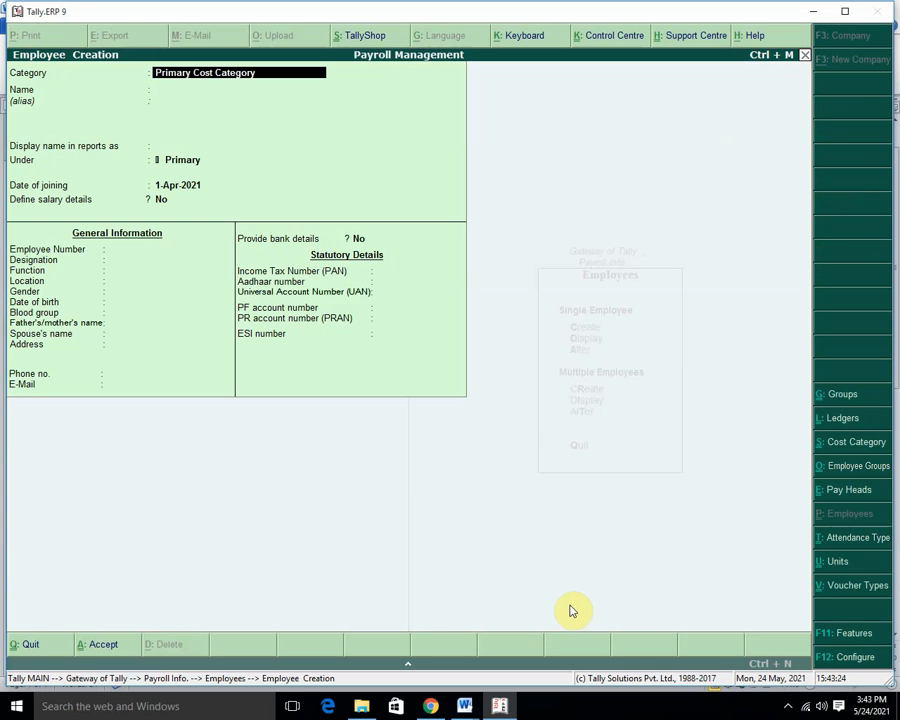
pyautogui.press('BackSpace')
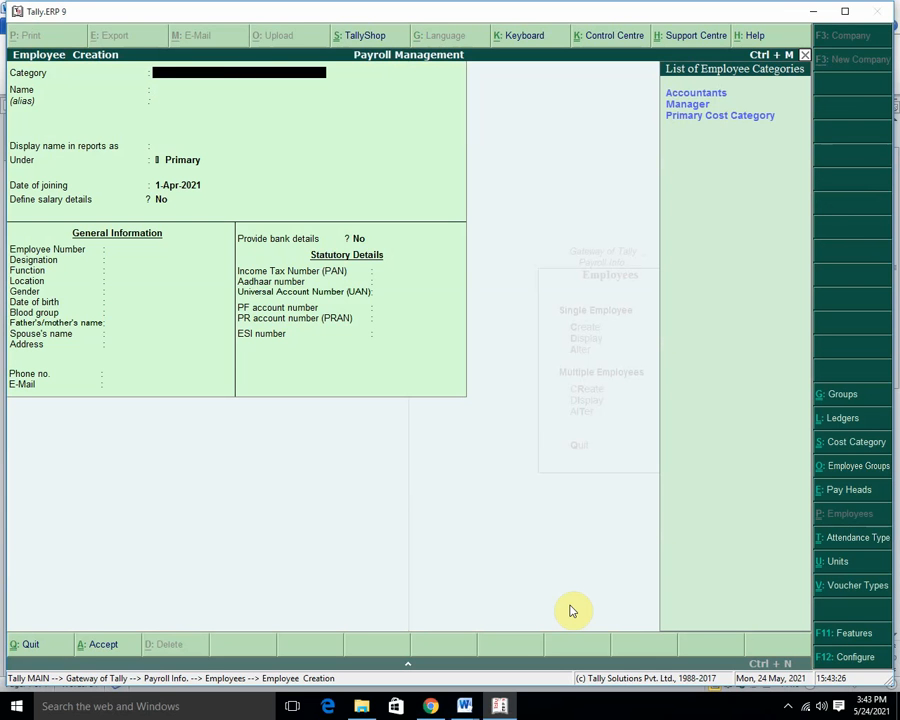
pyautogui.press('Down')
pyautogui.press('Return')
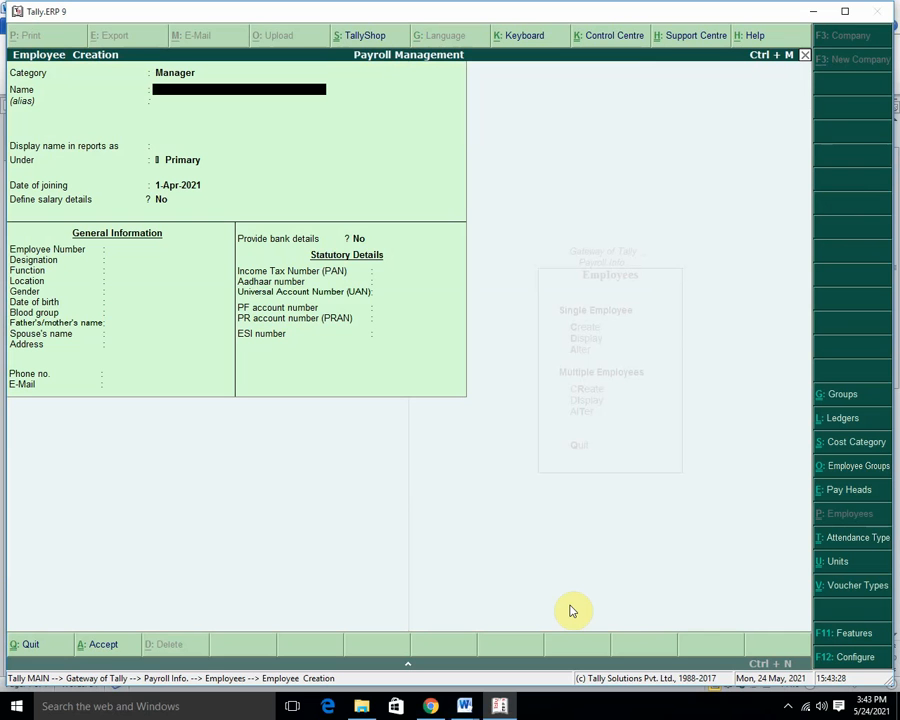
# Step: Enter the employee's name, keep it under Primary with joining date 1-Apr-2021, and leave salary details set to No
pyautogui.write('Ramesh')
pyautogui.press('Return')
pyautogui.press('Return')
pyautogui.press('Return')
pyautogui.press('Return')
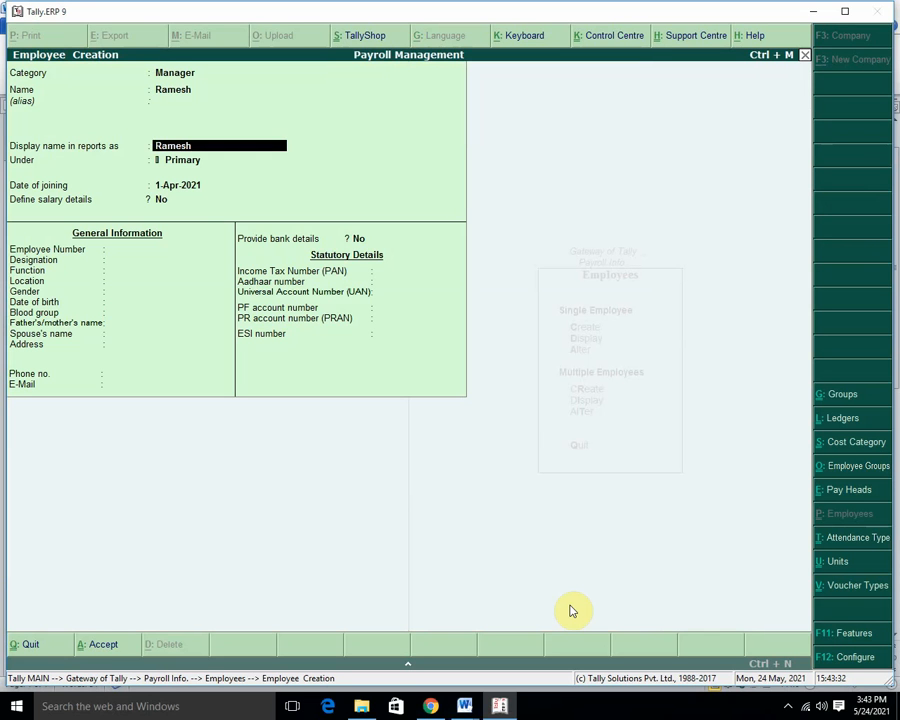
pyautogui.press('Return')
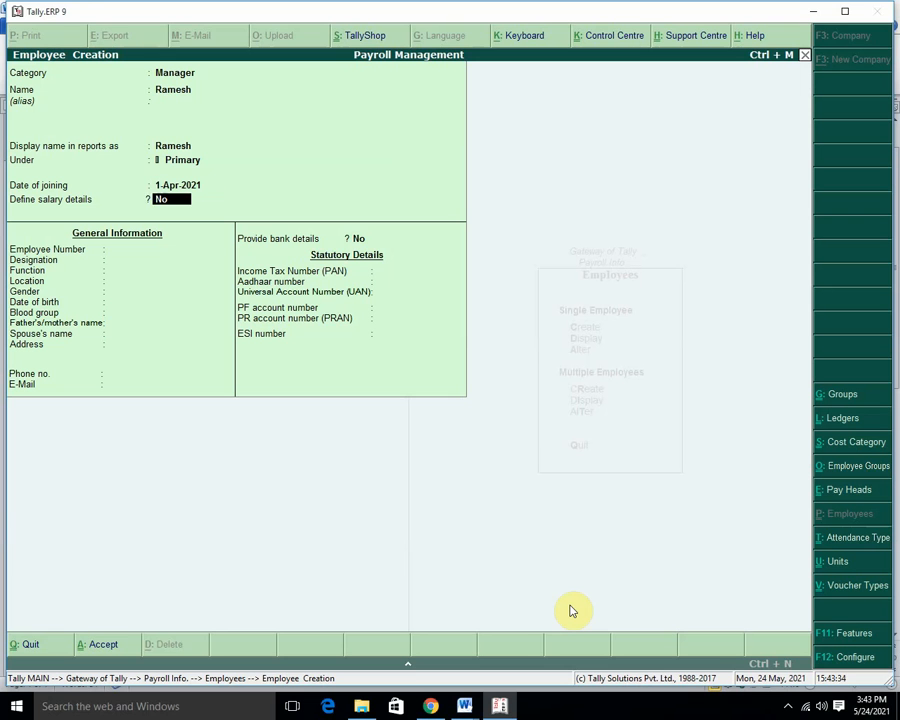
pyautogui.press('Return')
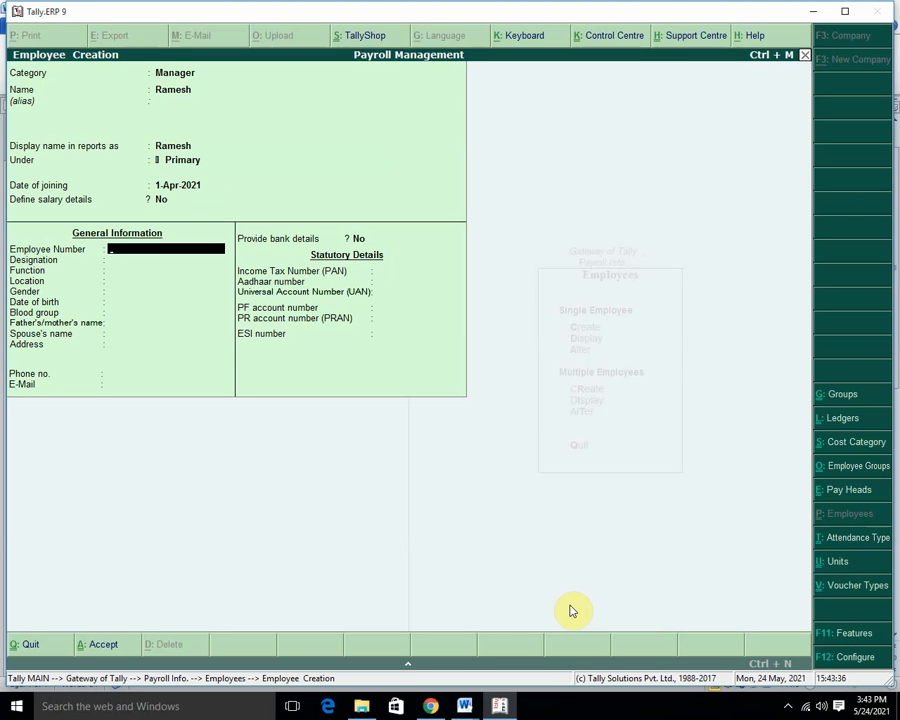
# Step: Fill in the employee number and set the designation to Manager
pyautogui.write('1')
pyautogui.press('Return')
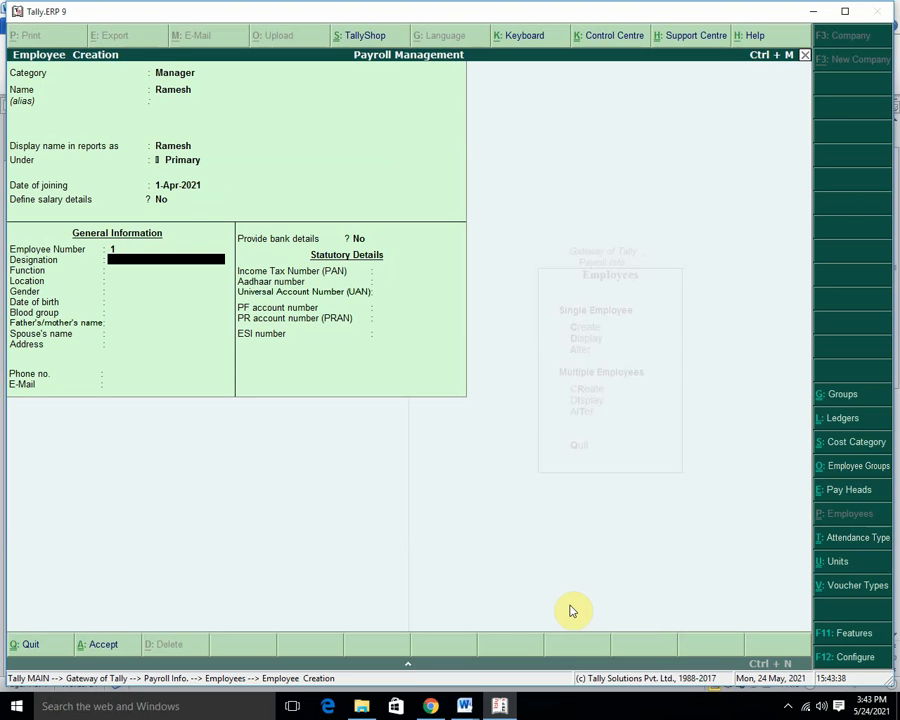
pyautogui.write('Manager')
pyautogui.press('Return')
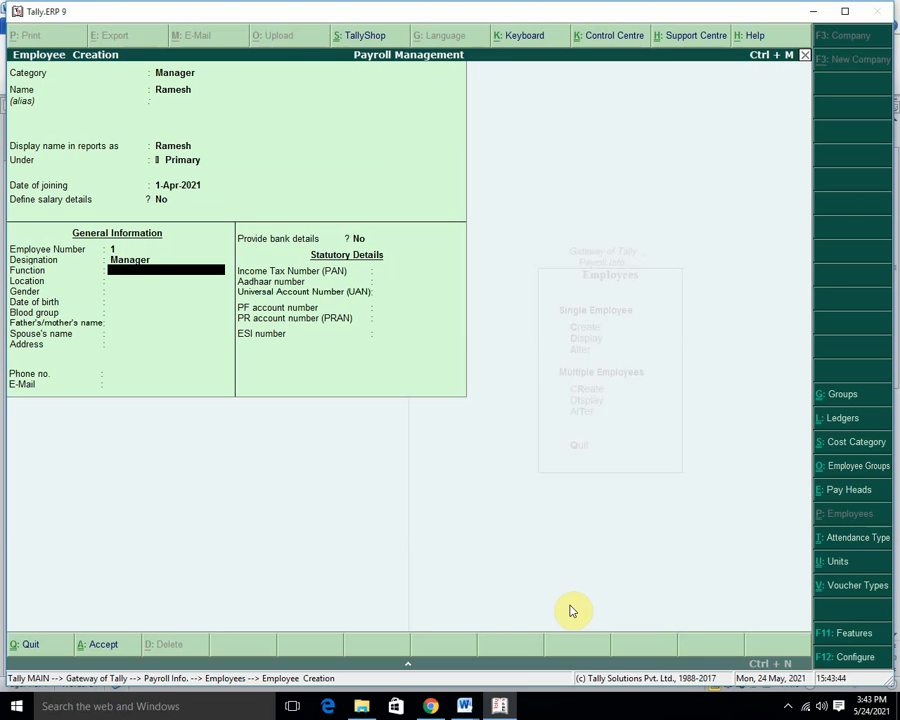
# Step: Leave the manager's remaining general information blank, with gender and blood group set to Unknown
pyautogui.press('Return')
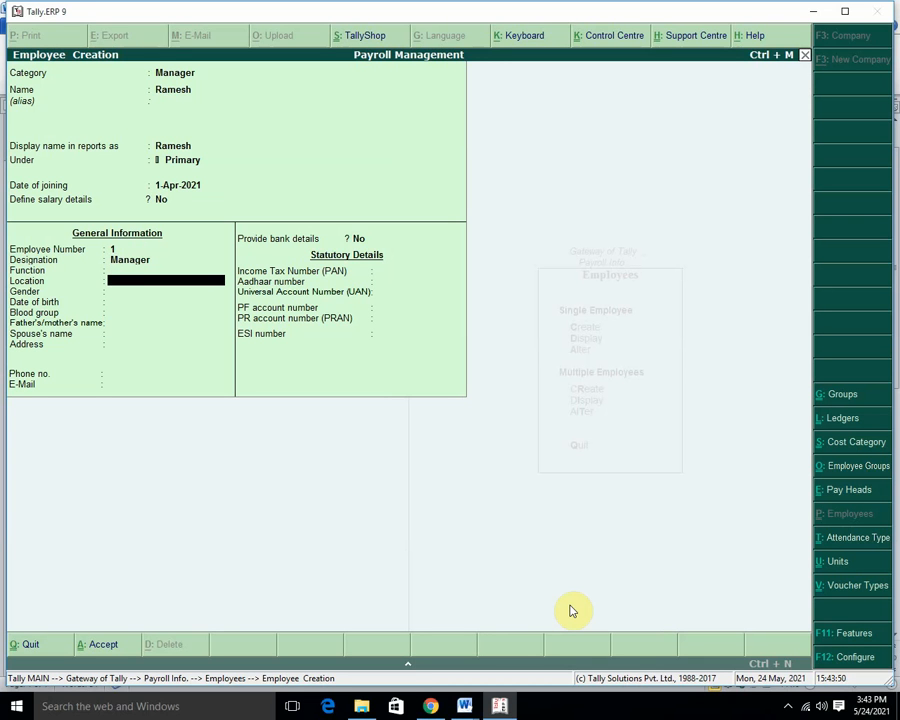
pyautogui.press('Return')
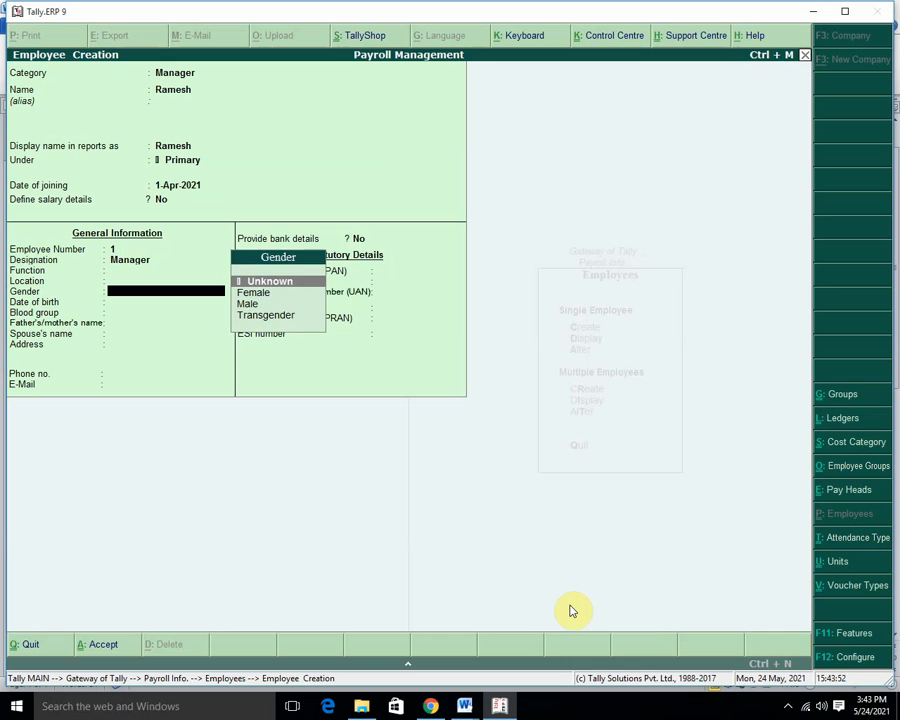
pyautogui.press('Return')
pyautogui.press('Return')
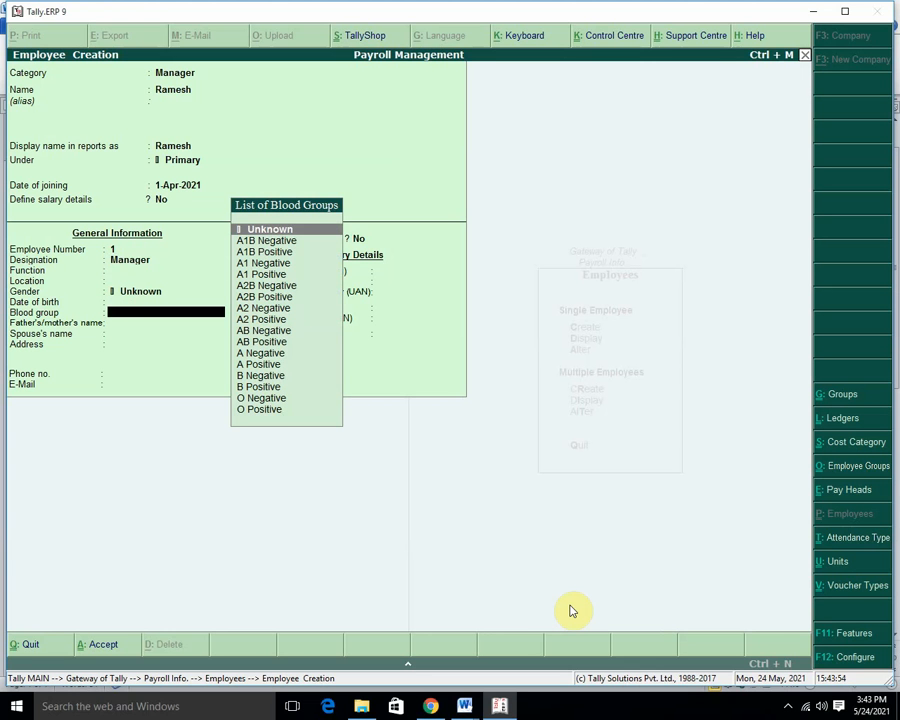
pyautogui.press('Return')
pyautogui.press('Return')
pyautogui.press('Return')
pyautogui.press('Return')
pyautogui.press('Return')
pyautogui.press('Return')
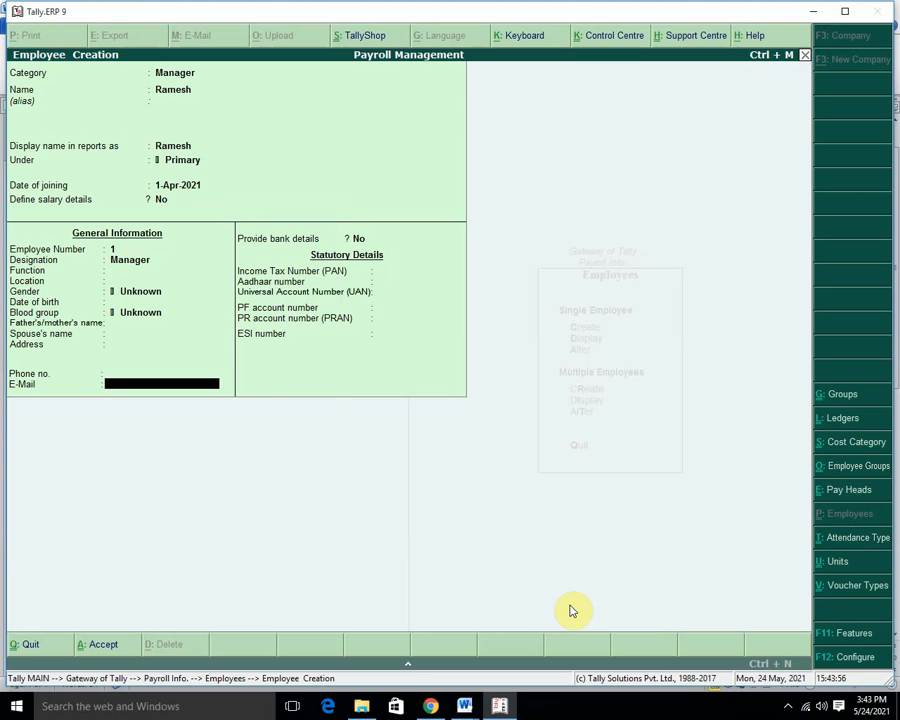
# Step: Keep bank details at No, leave all statutory details blank, and save the manager's employee record
pyautogui.press('Return')
pyautogui.press('Return')
pyautogui.press('Return')
pyautogui.press('Return')
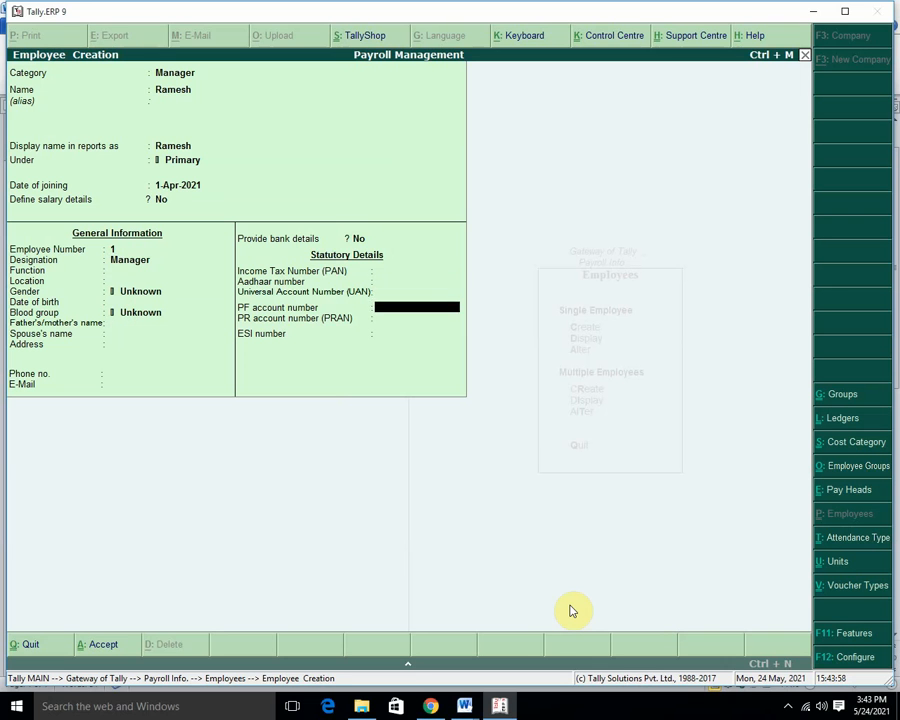
pyautogui.press('Return')
pyautogui.press('Return')
pyautogui.press('Return')
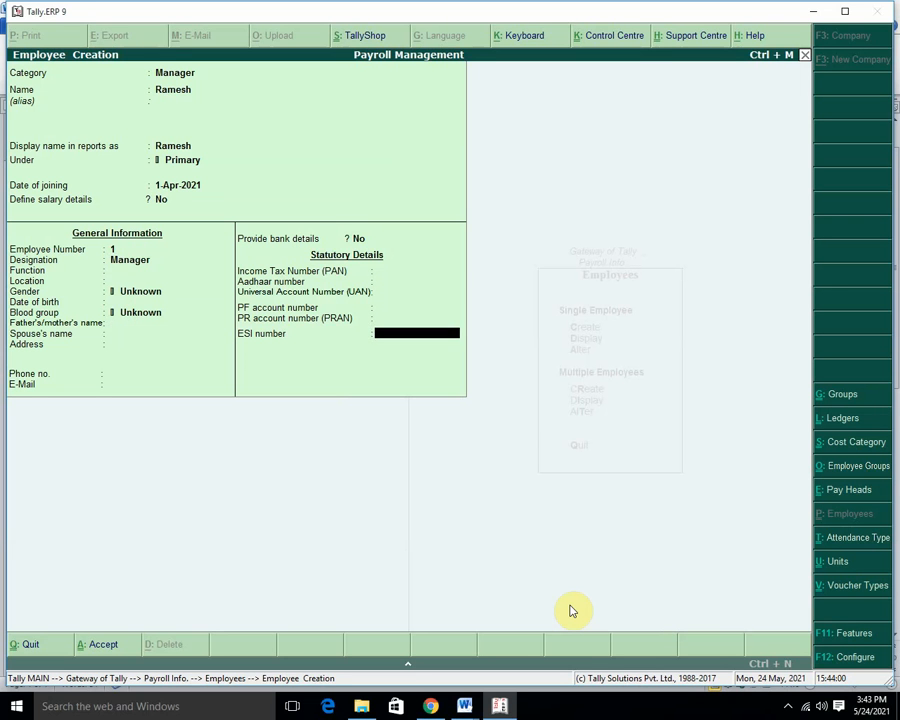
pyautogui.press('Return')
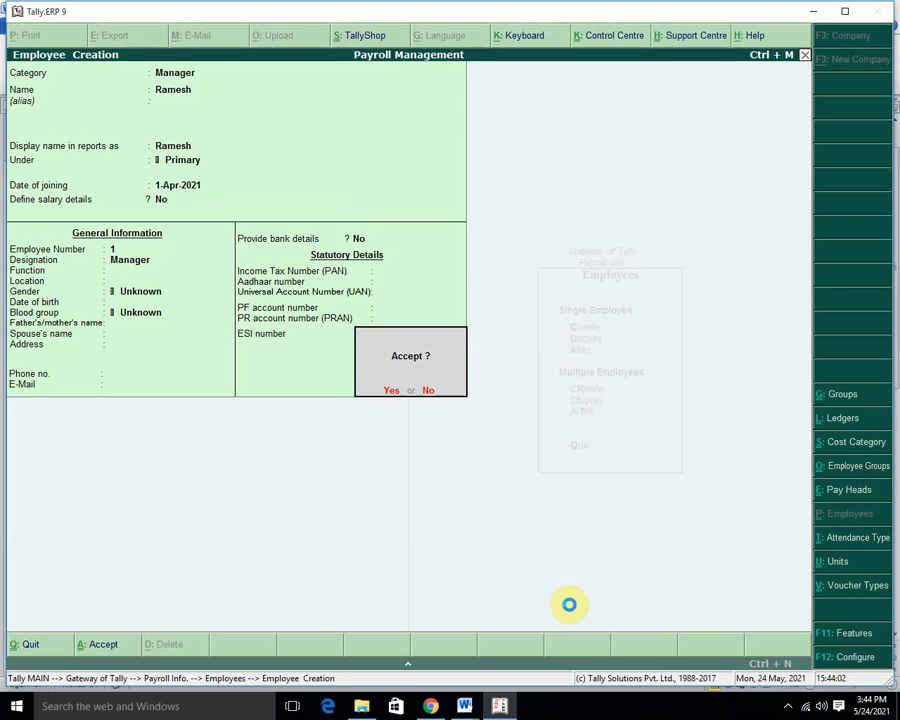
pyautogui.press('BackSpace')
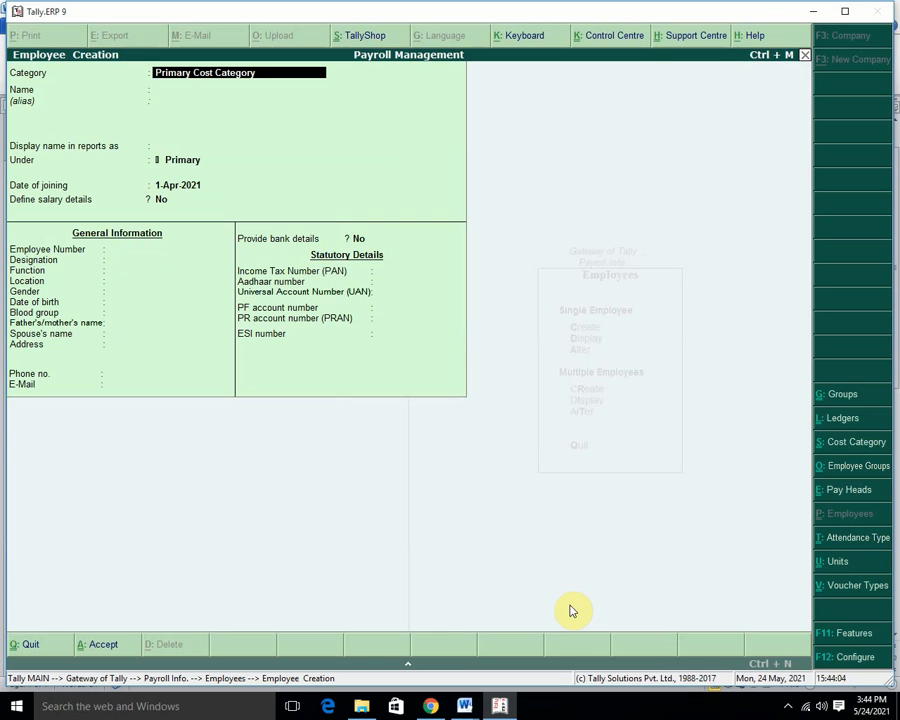
# Step: Set the second employee's category to Accountants and enter the employee's name and report display name
pyautogui.press('Up')
pyautogui.press('Down')
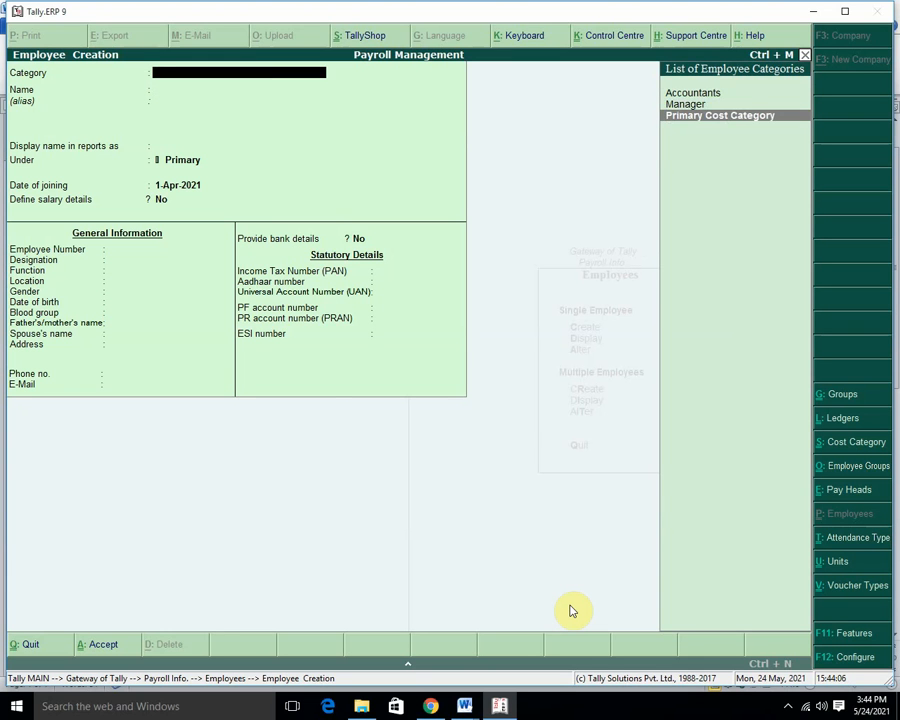
pyautogui.press('Up')
pyautogui.press('Up')
pyautogui.press('Return')
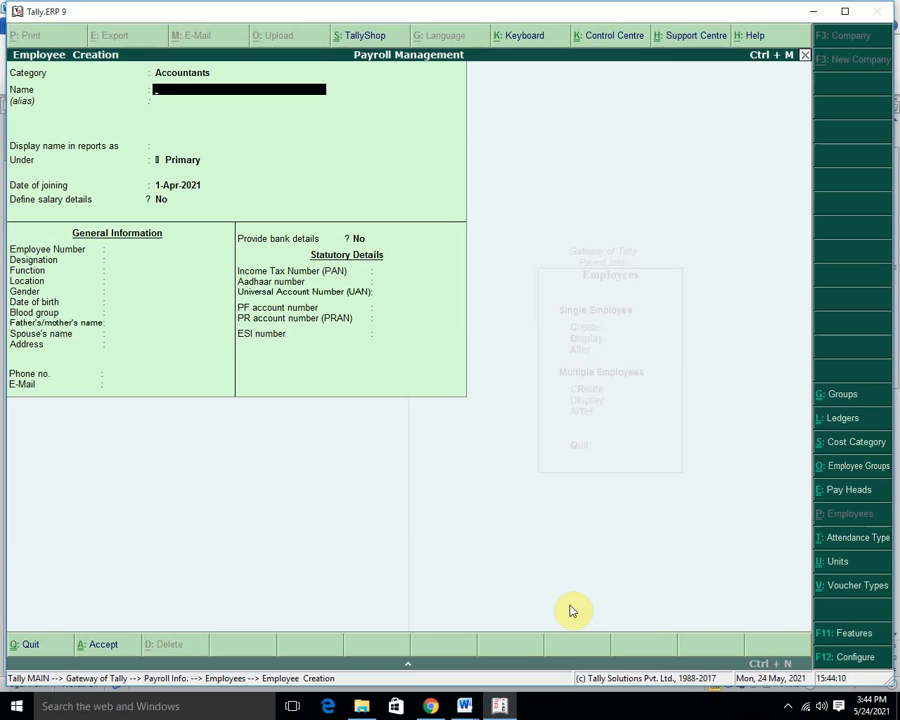
pyautogui.write('Umesh')
pyautogui.press('Return')
pyautogui.press('Return')
pyautogui.press('Return')
pyautogui.press('Return')
pyautogui.press('Return')
pyautogui.press('Return')
pyautogui.press('Return')
pyautogui.press('Return')
pyautogui.press('Return')
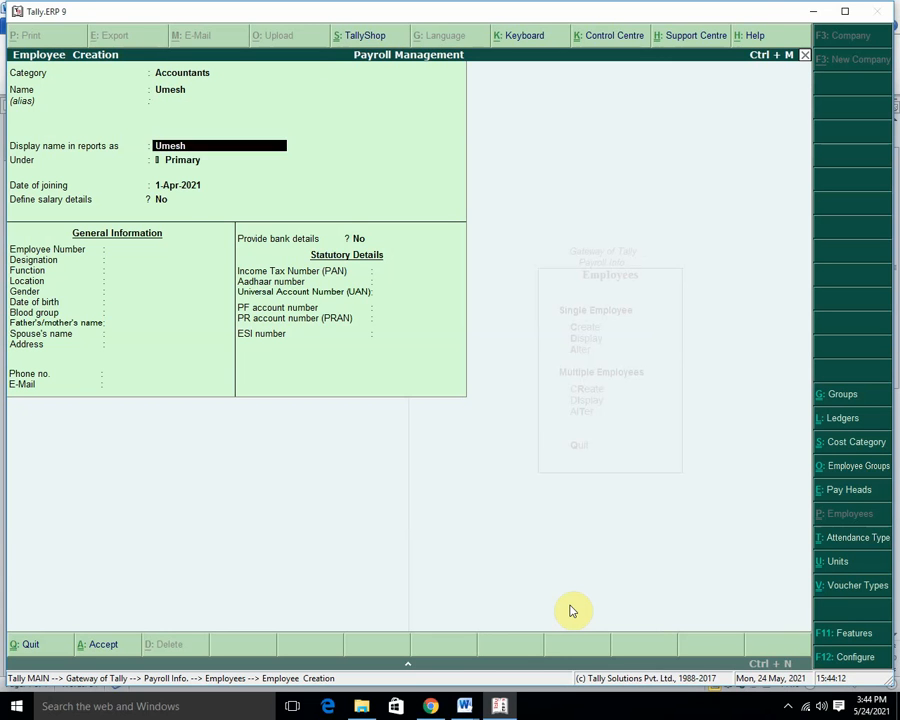
# Step: Keep the accountant under Primary with joining date 1-Apr-2021, salary details No, and gender and blood group Unknown
pyautogui.press('Return')
pyautogui.press('Return')
pyautogui.press('Return')
pyautogui.press('Return')
pyautogui.press('Return')
pyautogui.press('Return')
pyautogui.press('Return')
pyautogui.press('Return')
pyautogui.press('Return')
pyautogui.press('Return')
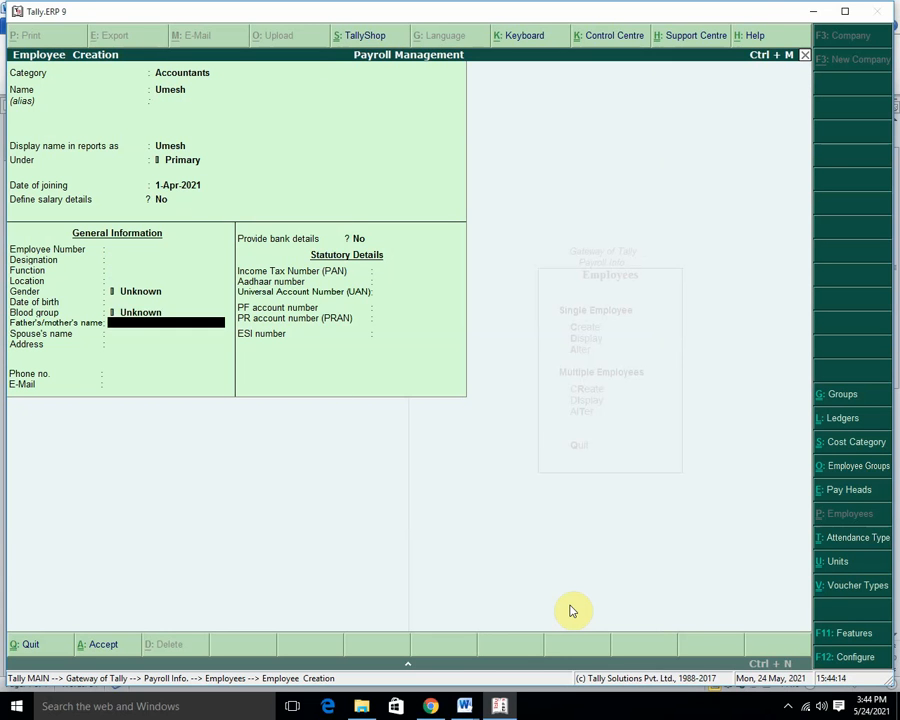
# Step: Leave the accountant's remaining contact and statutory fields blank, keep bank details at No, and save the employee
pyautogui.press('Return')
pyautogui.press('Return')
pyautogui.press('Return')
pyautogui.press('Return')
pyautogui.press('Return')
pyautogui.press('Return')
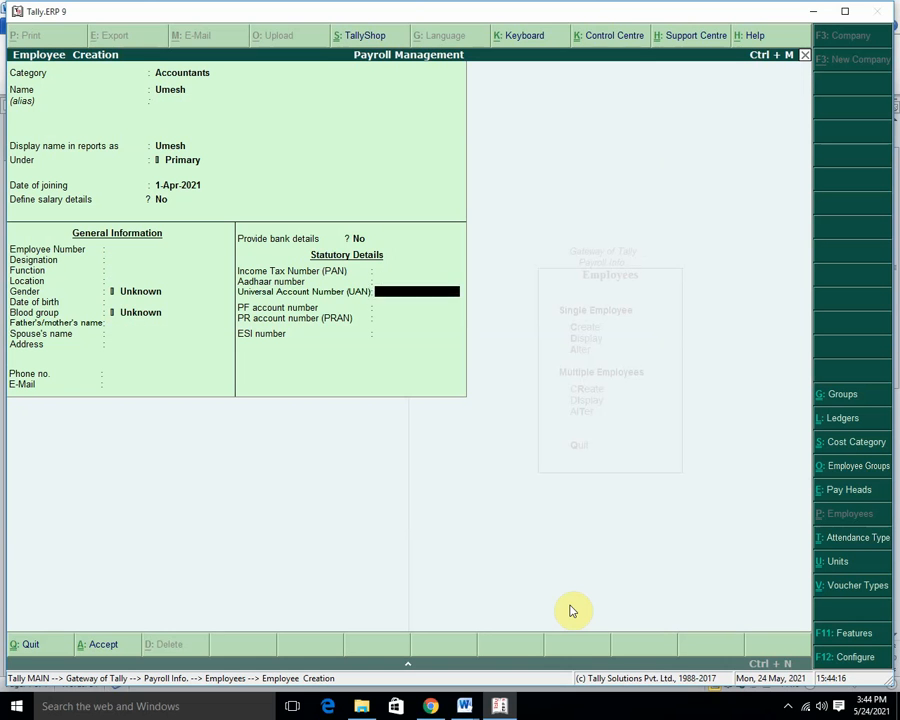
pyautogui.press('Return')
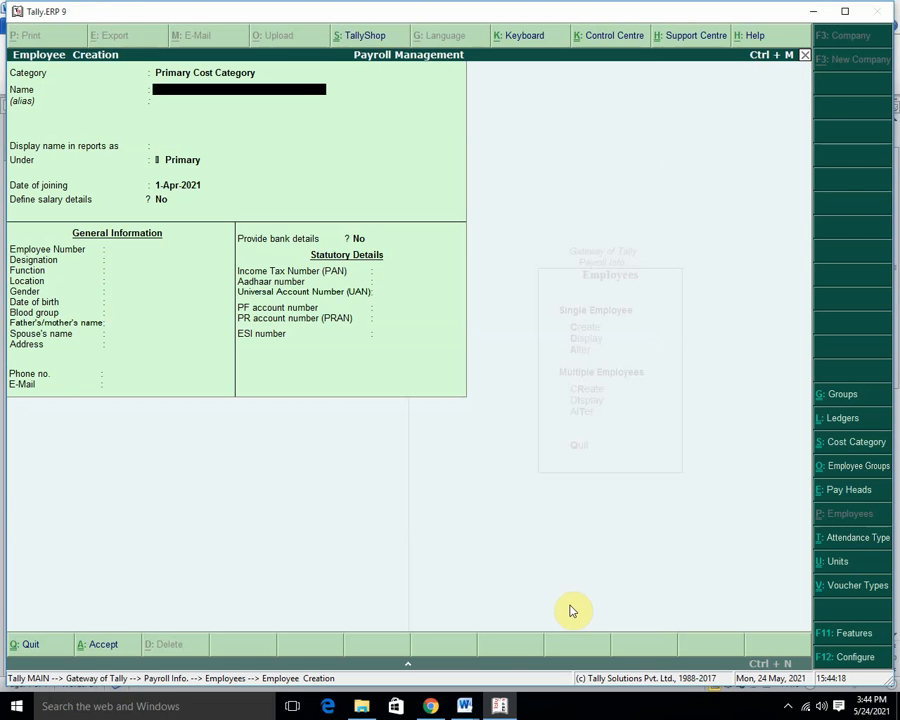
# Step: Quit employee creation and return to the payroll information options
pyautogui.press('Escape')
pyautogui.press('y')
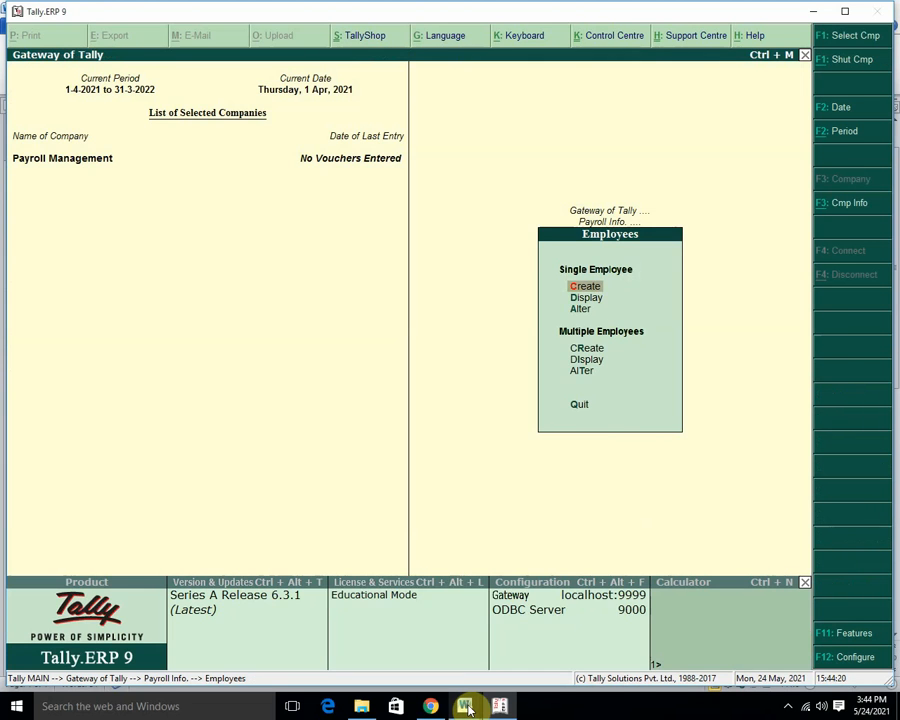
pyautogui.press('Escape')
# Step: Switch to the Final Step for payroll management document in Word and highlight step 7, Define Salary, in yellow
pyautogui.moveTo(465, 708)
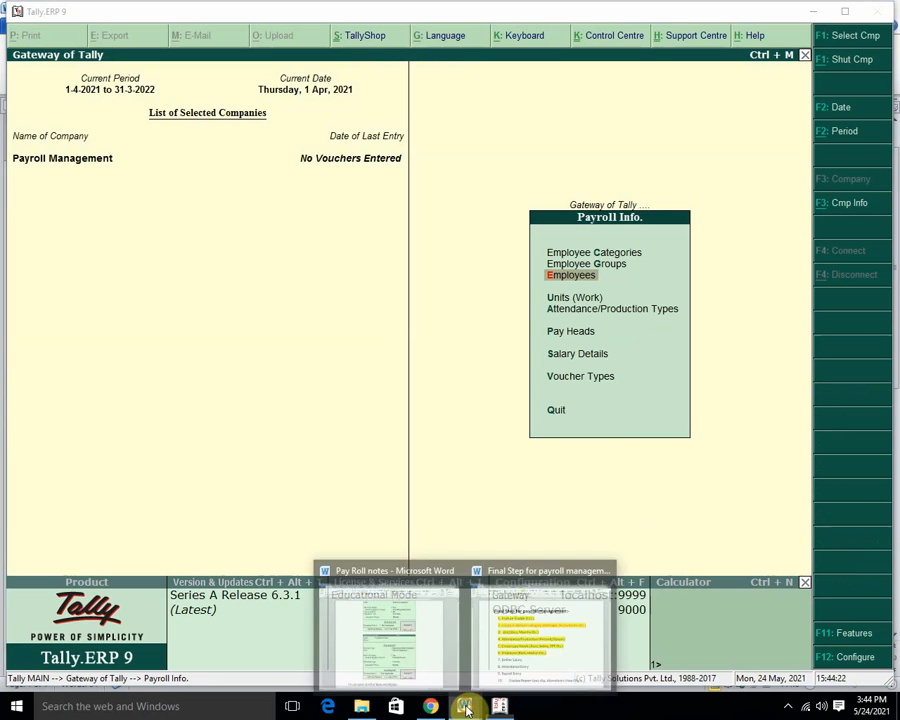
pyautogui.click(507, 668)
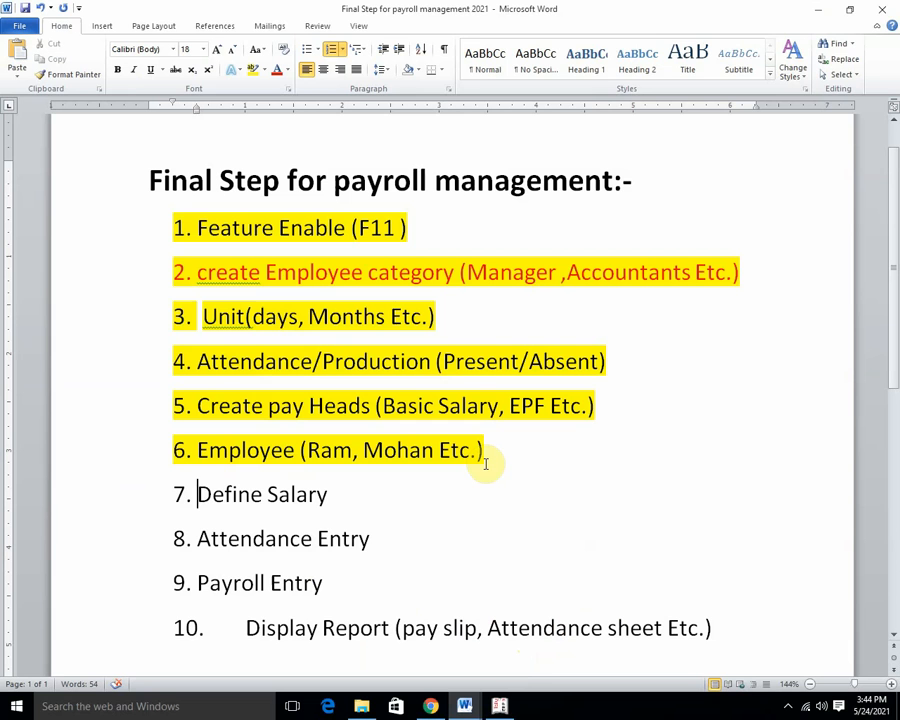
pyautogui.click(178, 492)
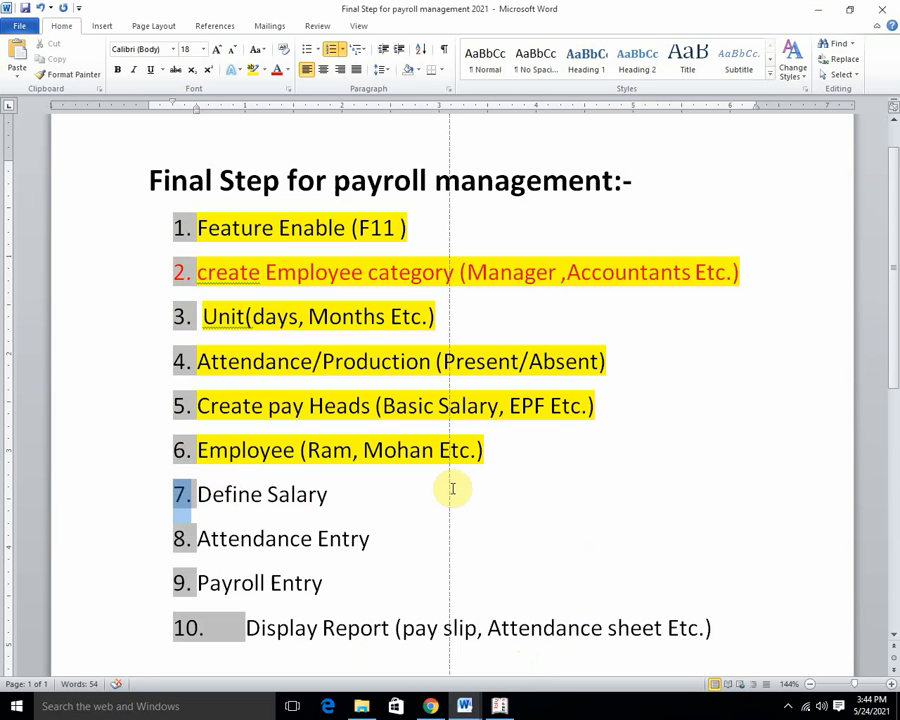
pyautogui.click(350, 488)
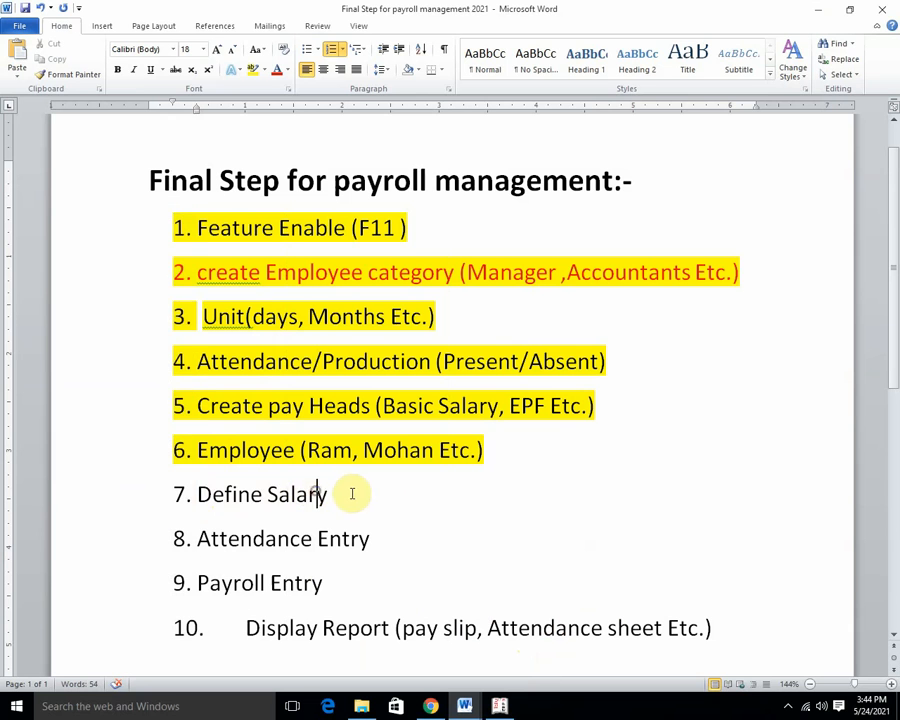
pyautogui.moveTo(350, 488); pyautogui.dragTo(146, 489)
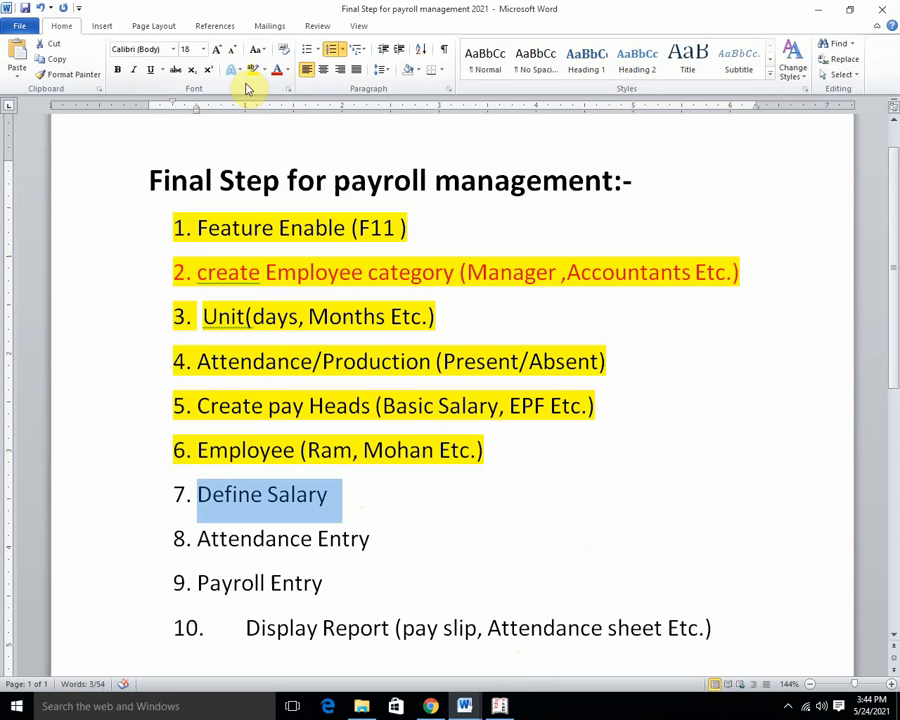
pyautogui.click(256, 72)
pyautogui.press('Left')
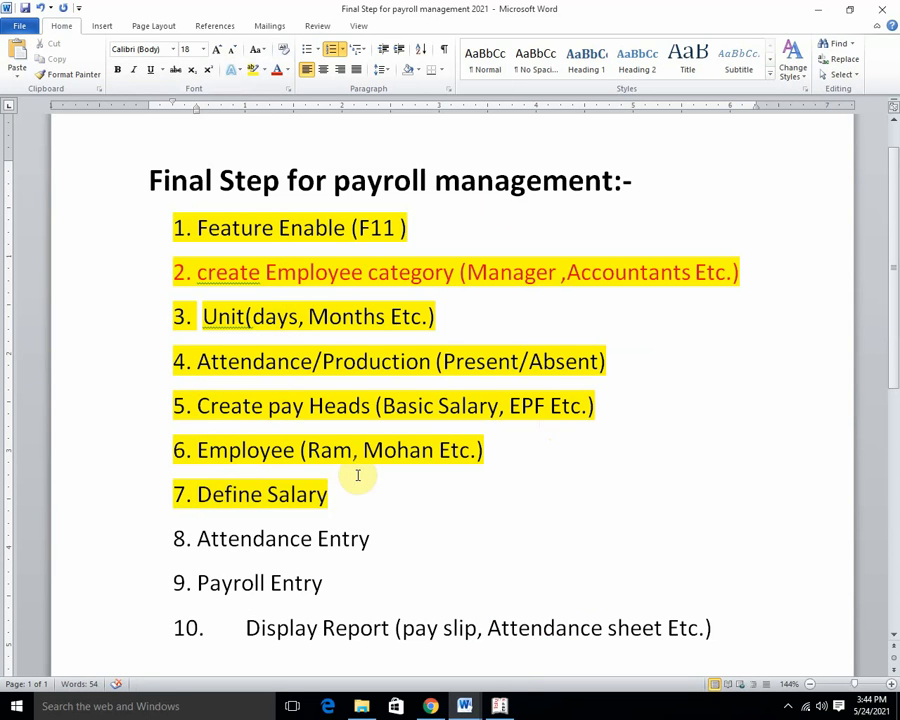
# Step: Return to Tally.ERP 9 and select Salary Details in the payroll information
pyautogui.click(499, 706)
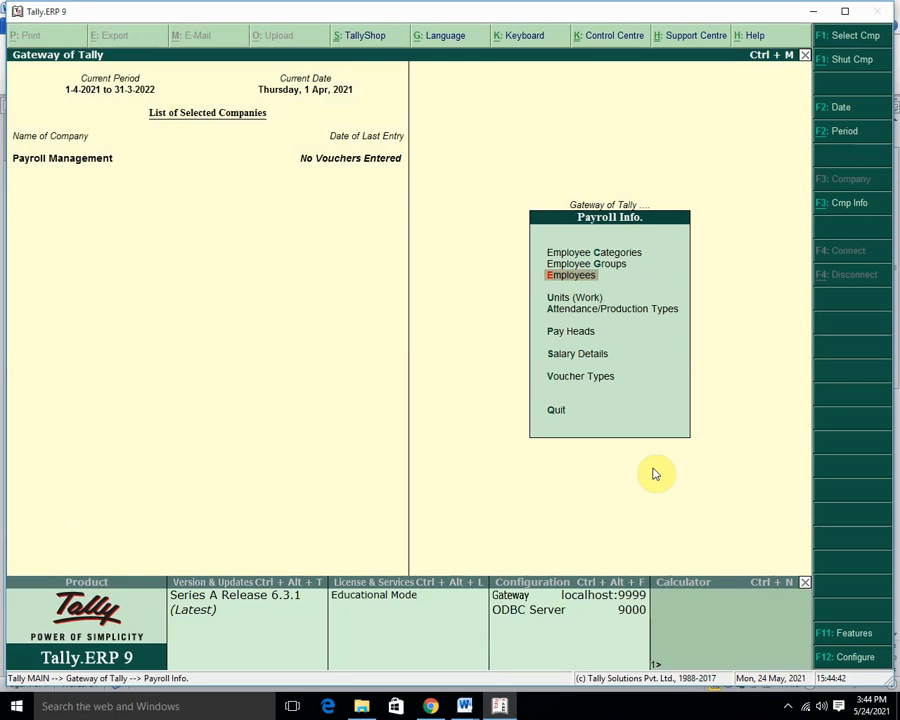
pyautogui.press('Up')
pyautogui.press('Up')
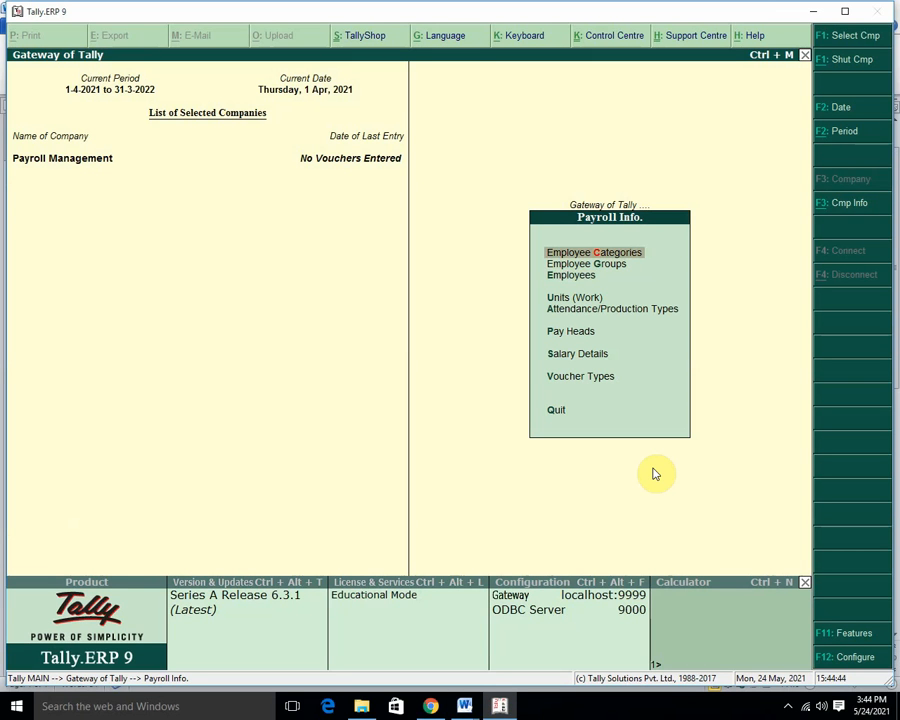
pyautogui.press('Down')
pyautogui.press('Down')
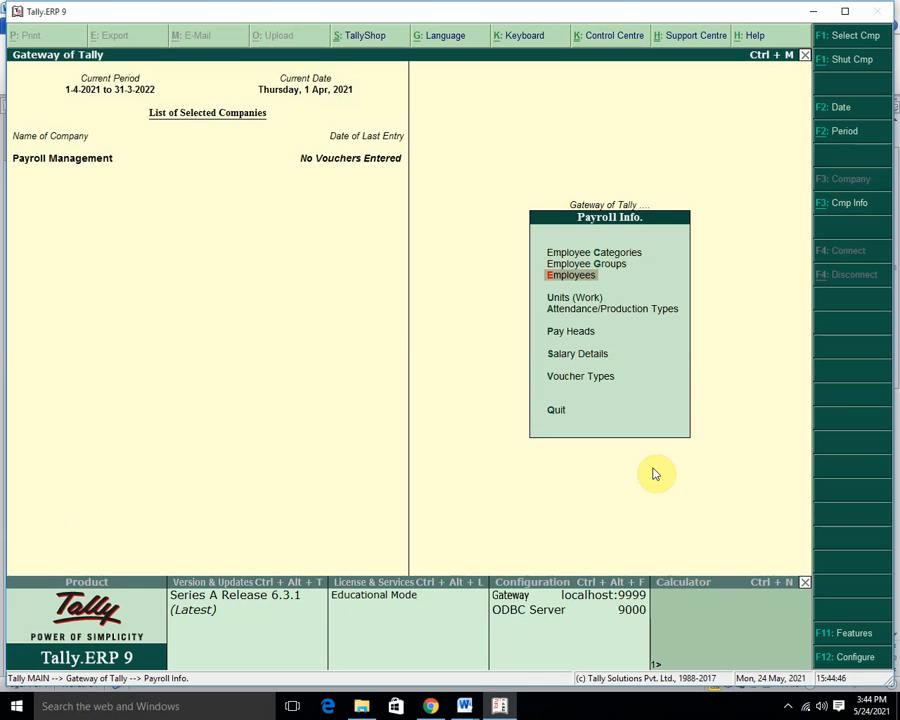
pyautogui.press('Down')
pyautogui.press('Down')
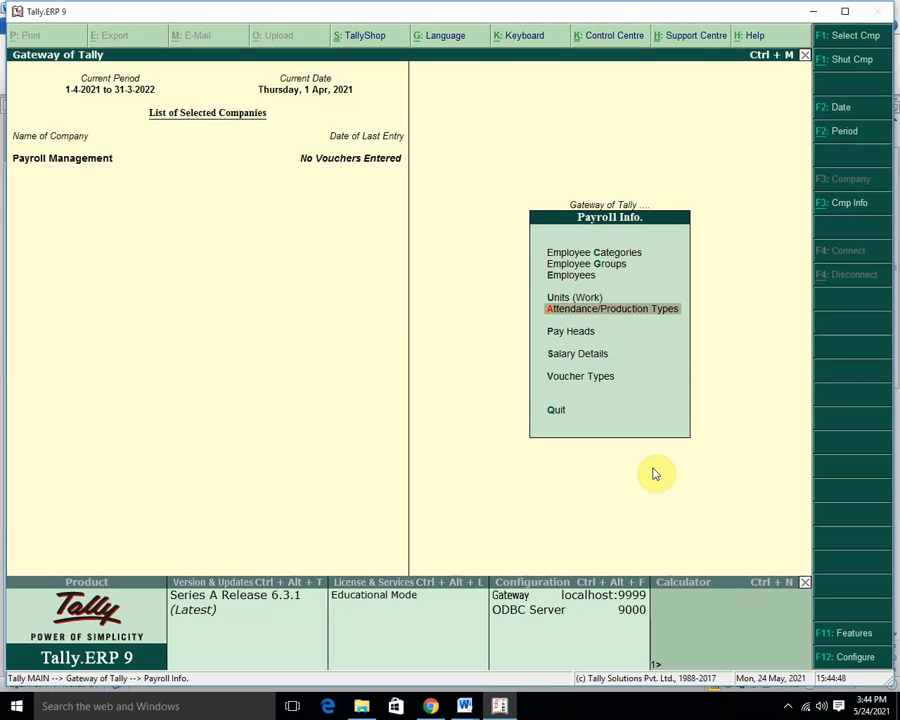
pyautogui.press('Down')
pyautogui.press('Down')
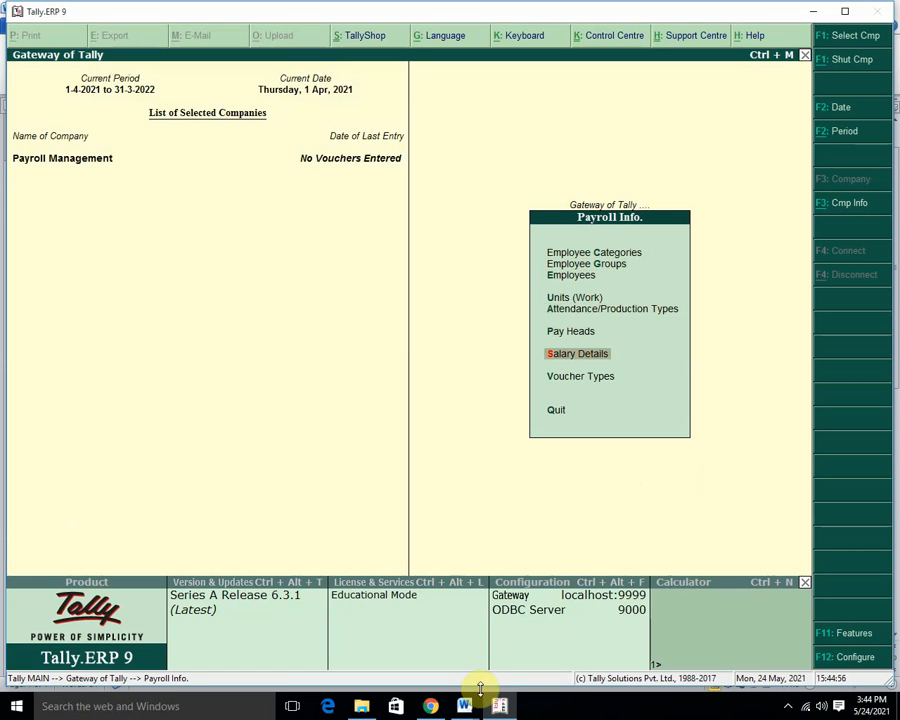
# Step: Switch back to the Word step list and remove the word "Define" from step 7
pyautogui.moveTo(465, 706)
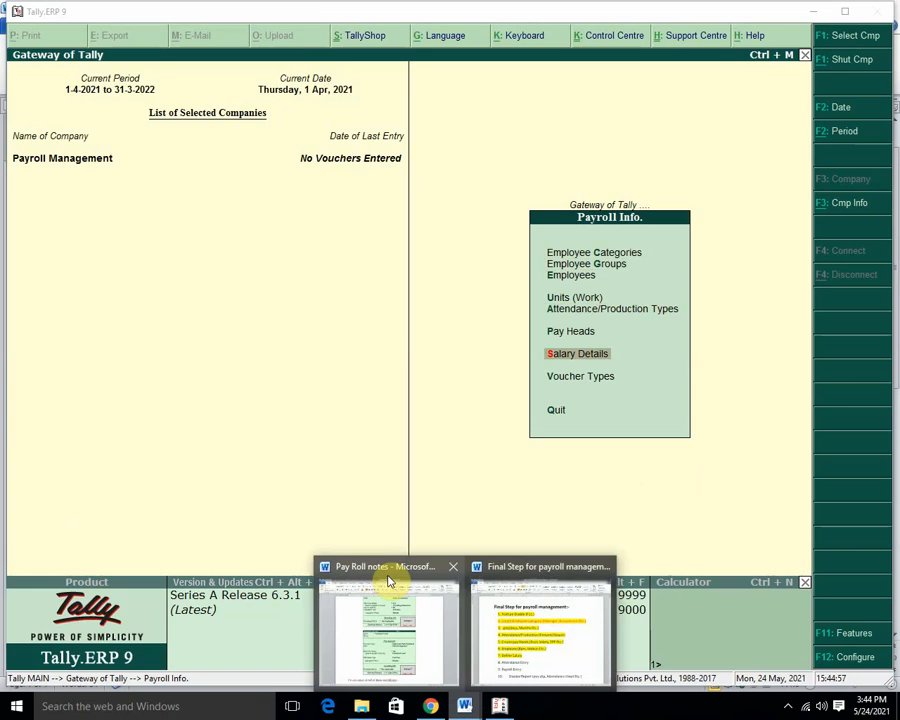
pyautogui.click(498, 620)
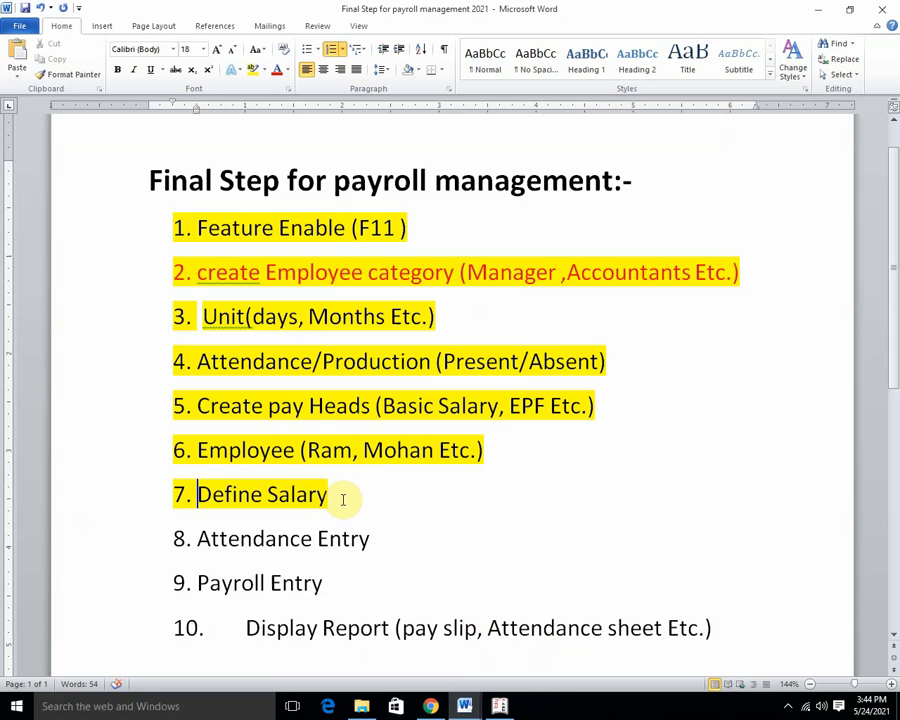
pyautogui.click(264, 494)
pyautogui.press('BackSpace')
pyautogui.press('BackSpace')
pyautogui.press('BackSpace')
pyautogui.press('BackSpace')
pyautogui.press('BackSpace')
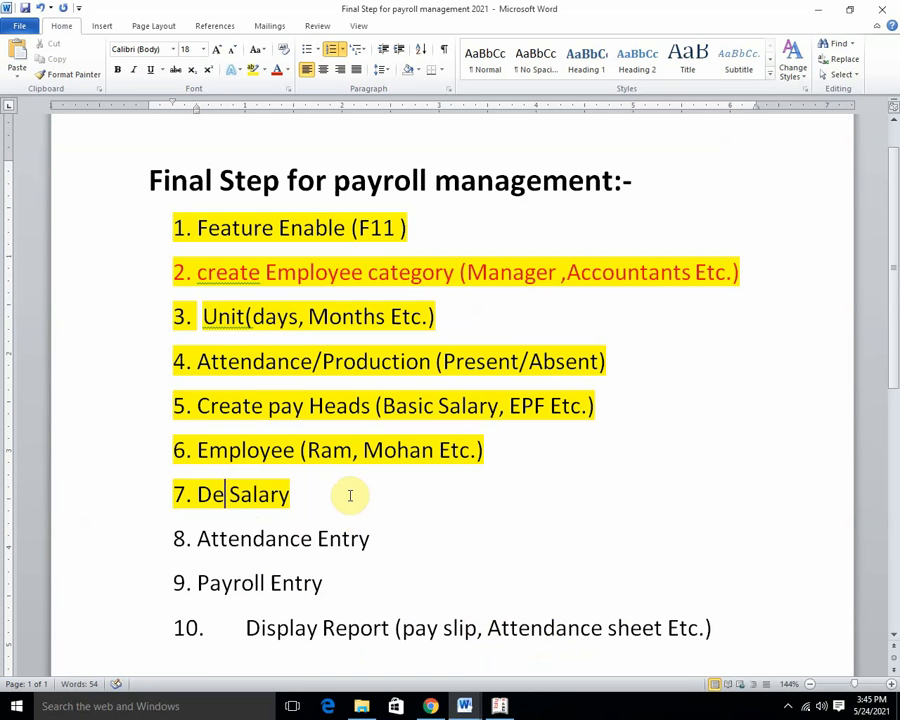
pyautogui.press('BackSpace')
# Step: Add "Details" after "Salary" in step 7 and save the document
pyautogui.click(284, 491)
pyautogui.write('D')
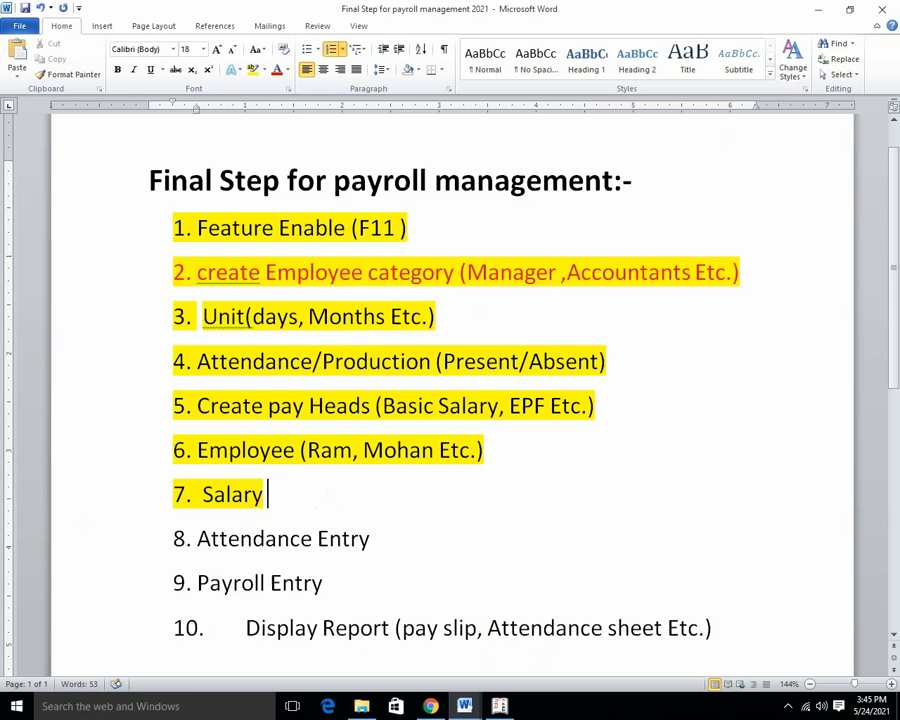
pyautogui.write('tails')
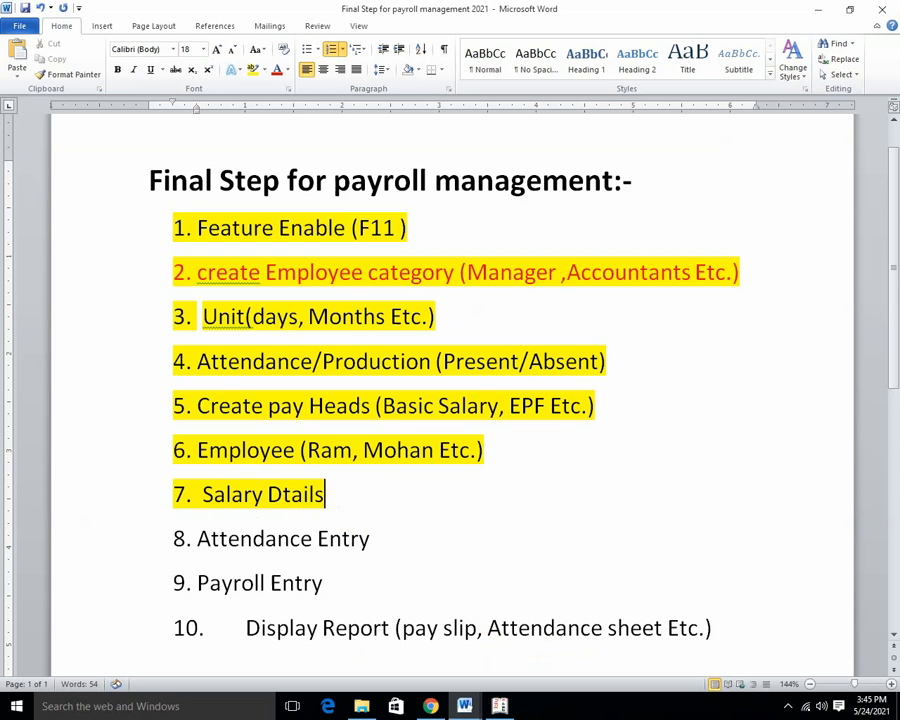
pyautogui.click(292, 494)
pyautogui.write('e')
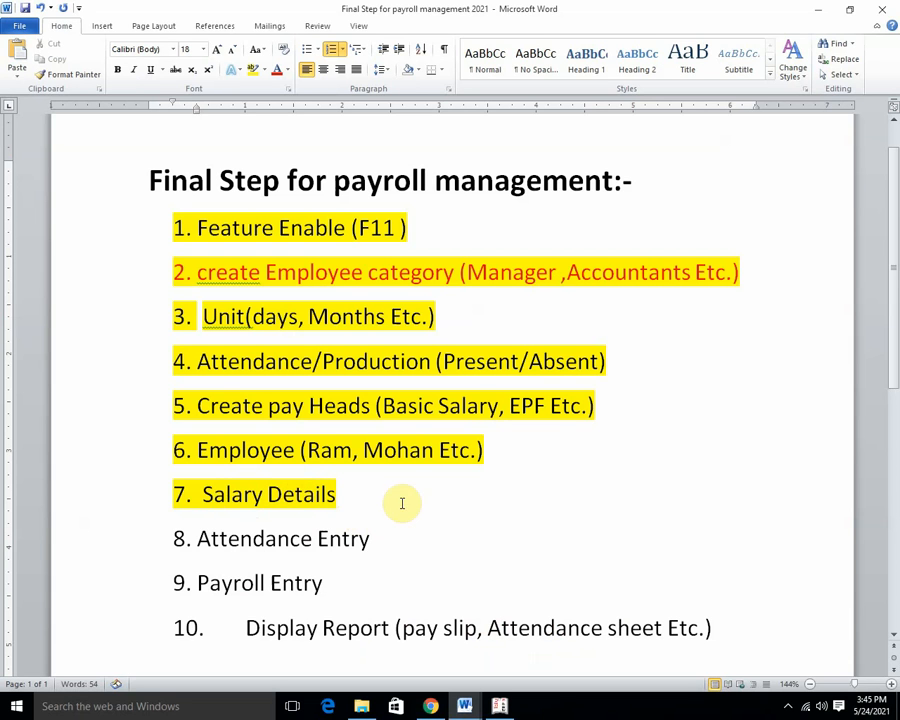
pyautogui.click(412, 496)
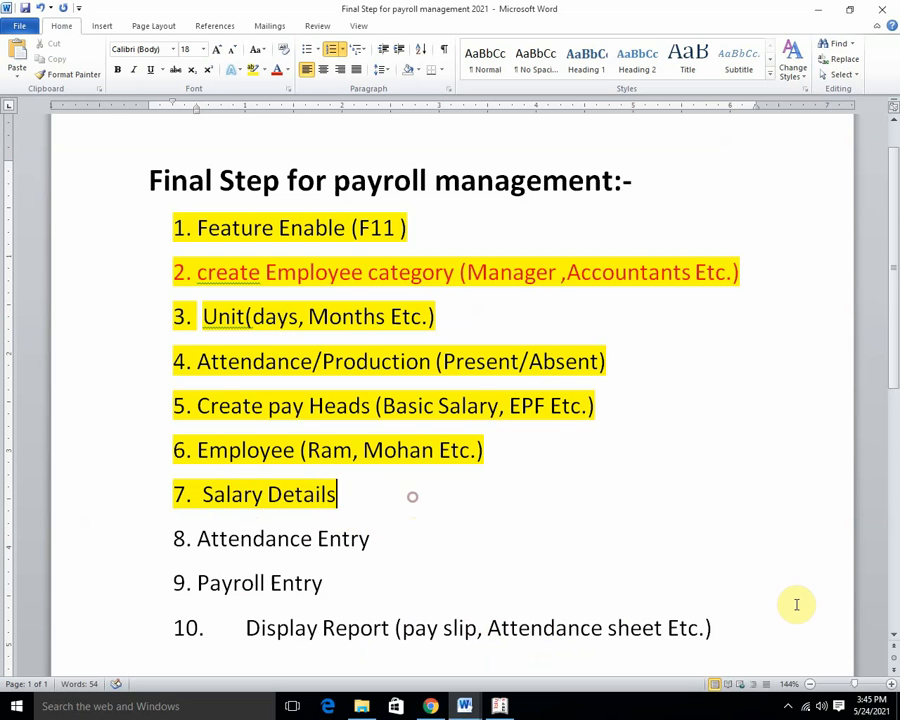
pyautogui.click(25, 7)
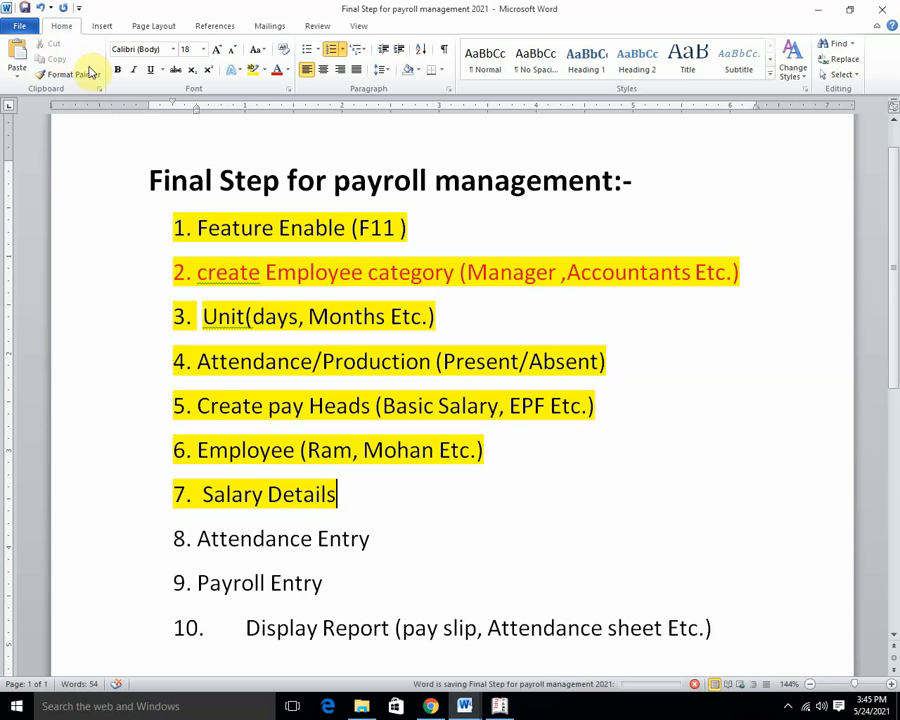
# Step: Switch to Tally.ERP 9 and start defining salary details for the Manager category employee, effective from 1-Apr-2021
pyautogui.click(499, 706)
pyautogui.press('Return')
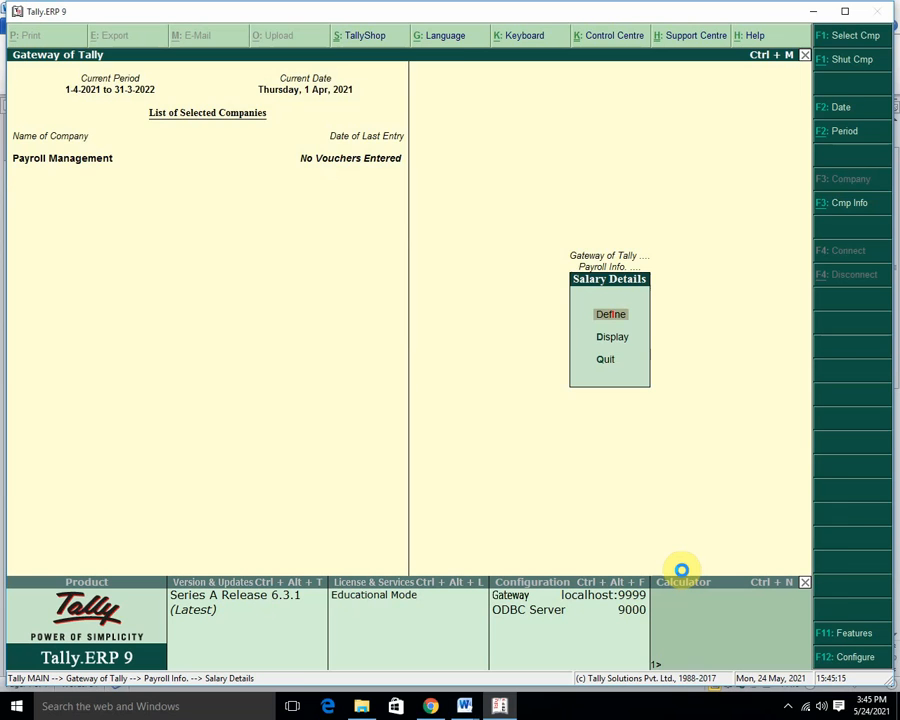
pyautogui.press('Return')
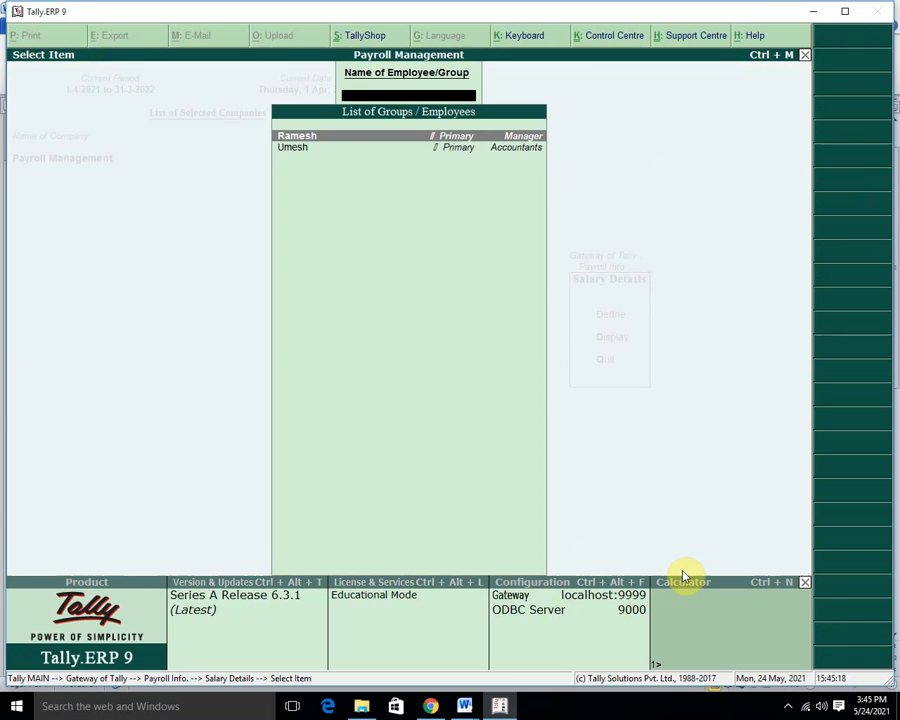
pyautogui.press('Return')
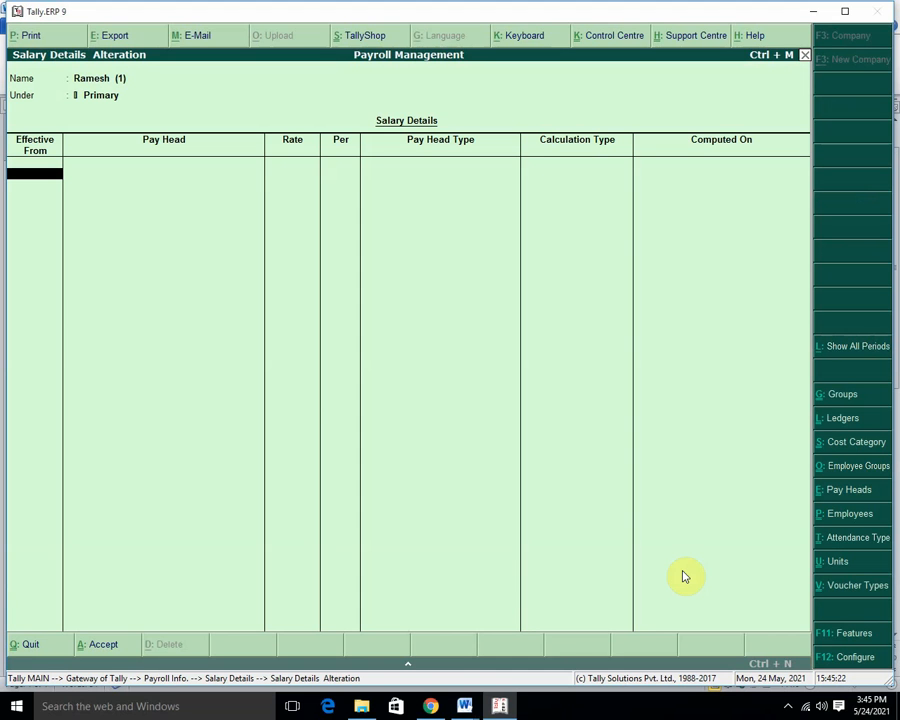
pyautogui.write('apr')
pyautogui.press('Return')
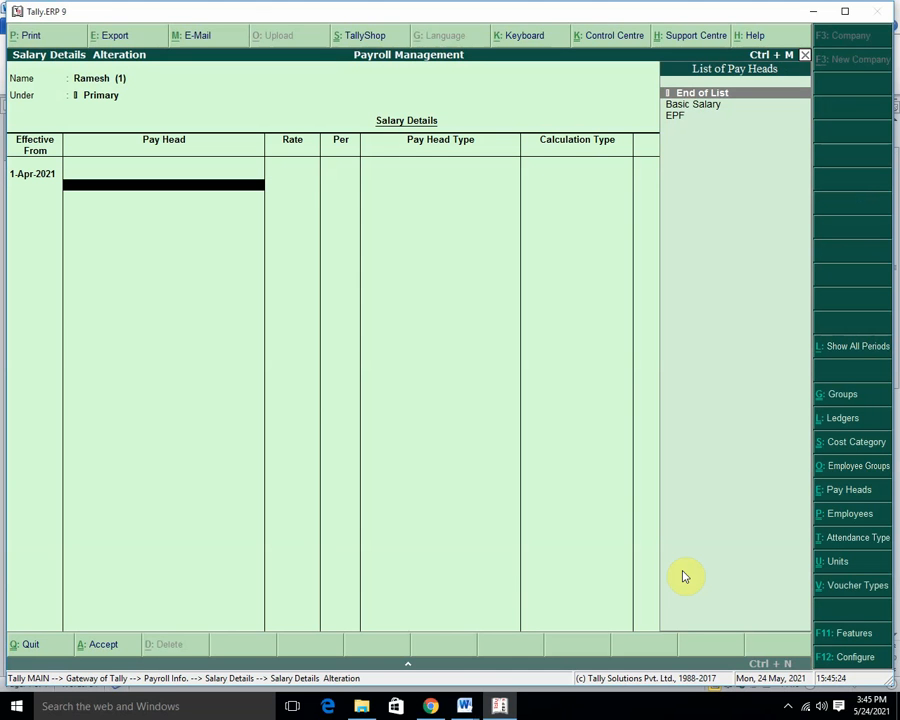
# Step: Add the Basic Salary pay head with a rate of 10,000 to the Manager employee's salary details
pyautogui.press('Down')
pyautogui.press('Return')
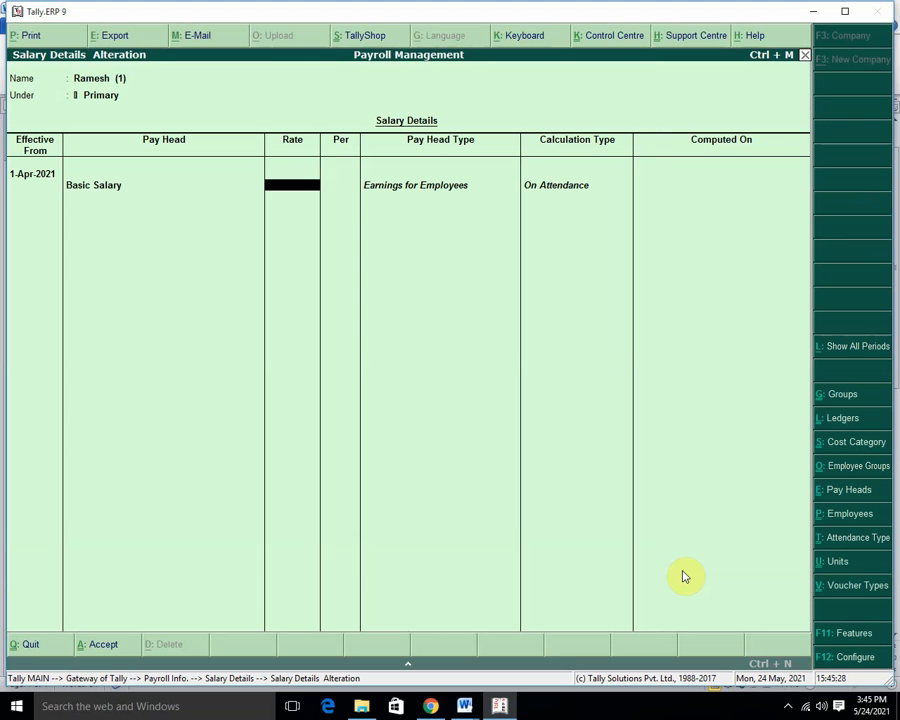
pyautogui.write('10000')
pyautogui.press('Return')
# Step: Add the EPF pay head and work out its amount as 10000*12.5/100 in the built-in calculator
pyautogui.press('Down')
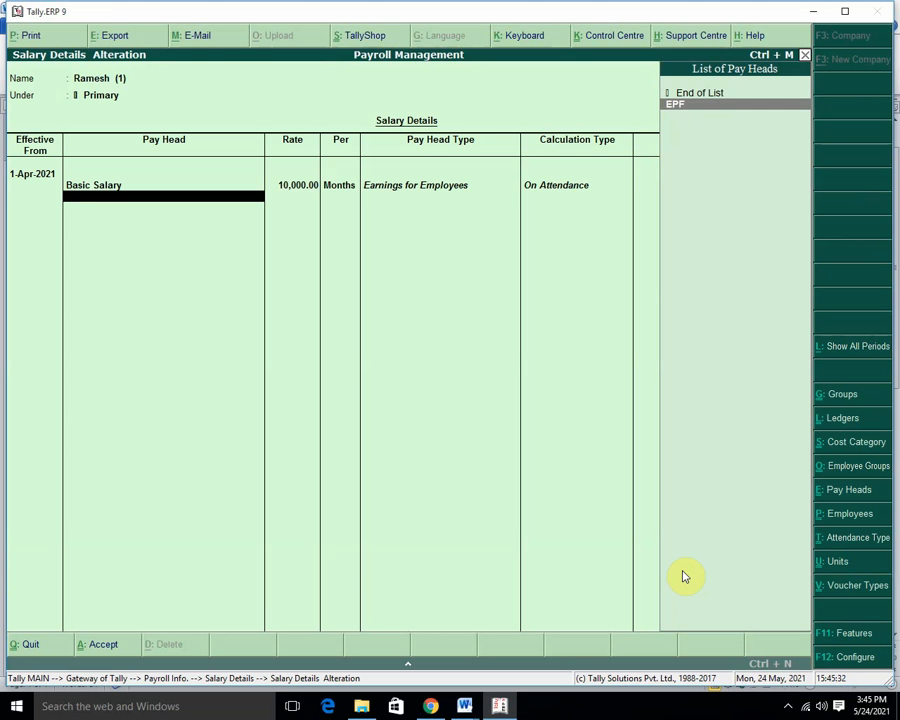
pyautogui.press('Return')
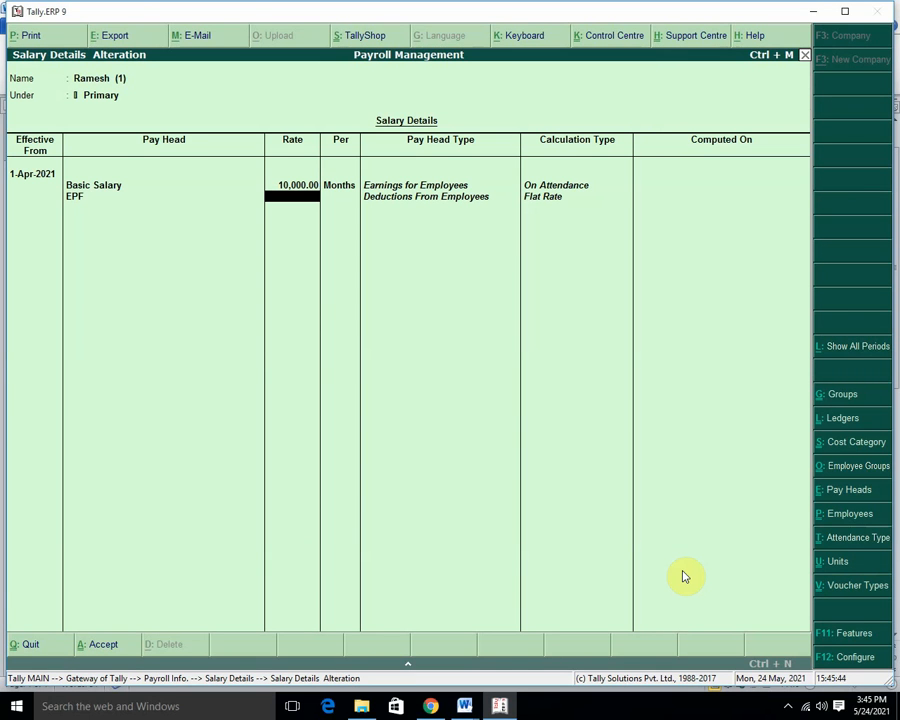
pyautogui.hotkey('ctrl', 'n')
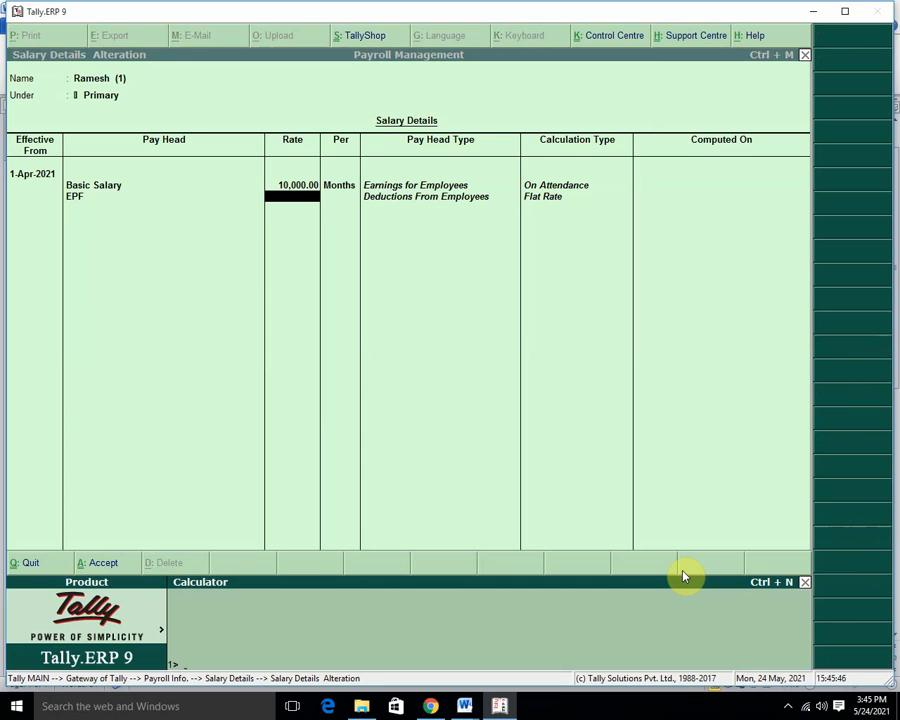
pyautogui.write('10000*')
pyautogui.write('12.5/100')
pyautogui.press('Return')
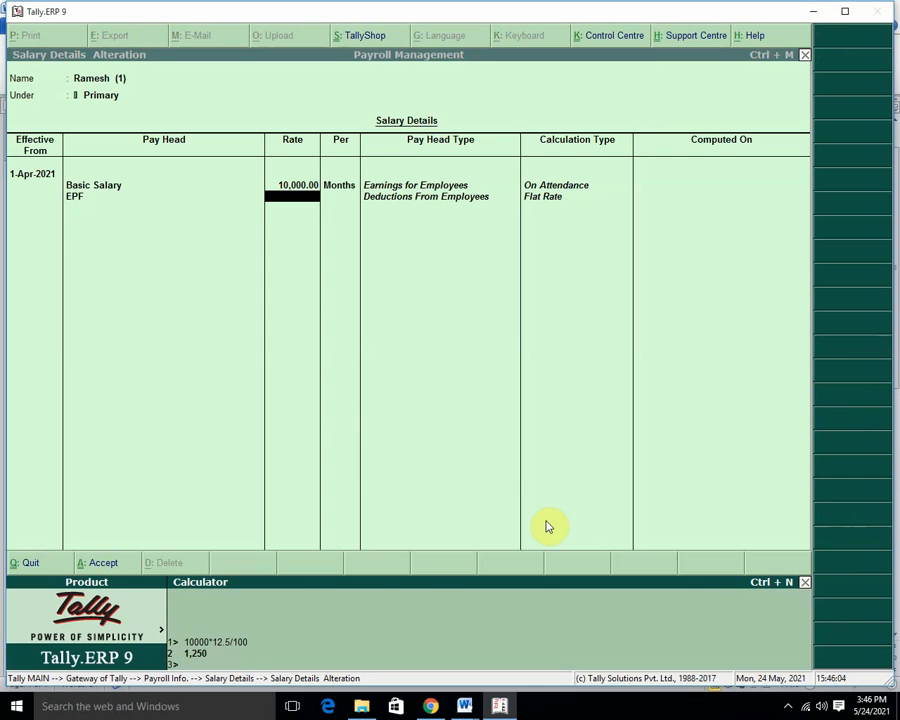
# Step: Set the EPF rate to 1,250, end the pay head list and save the Manager employee's salary details
pyautogui.hotkey('ctrl', 'm')
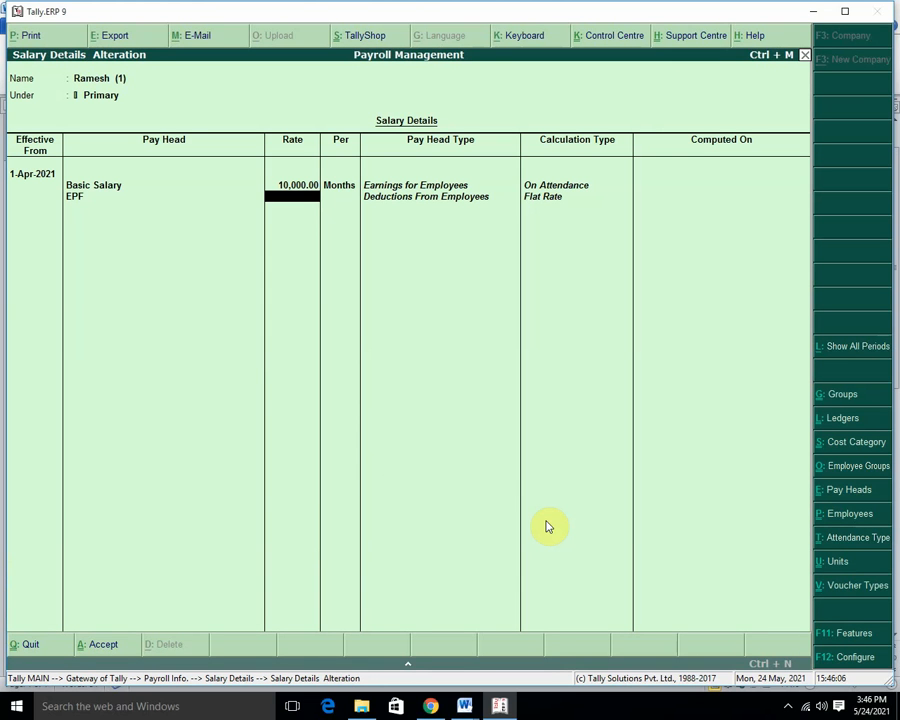
pyautogui.write('1,250')
pyautogui.press('Return')
pyautogui.press('Return')
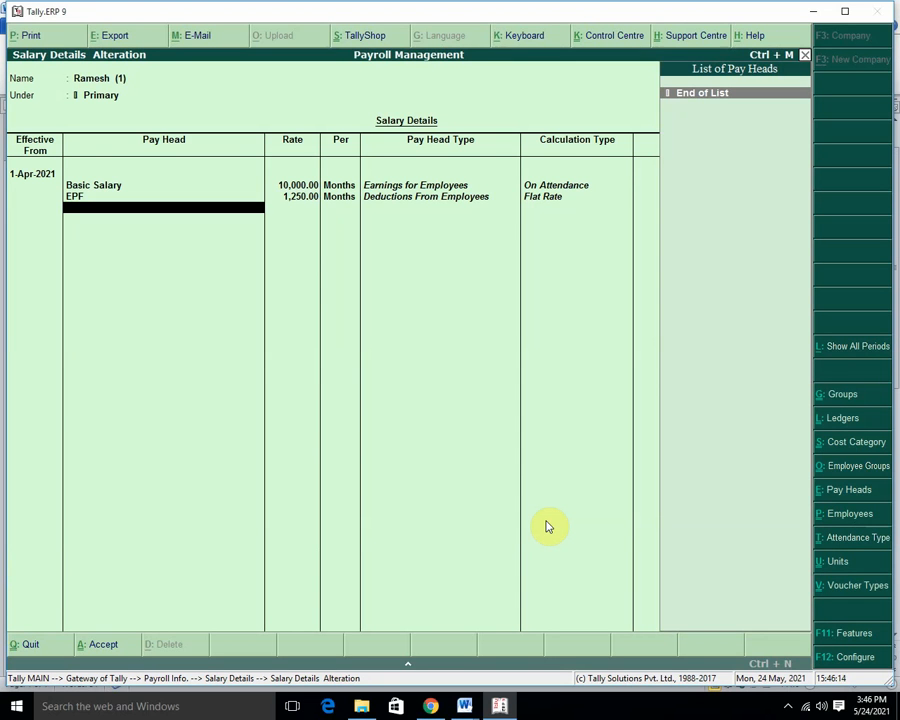
pyautogui.press('Return')
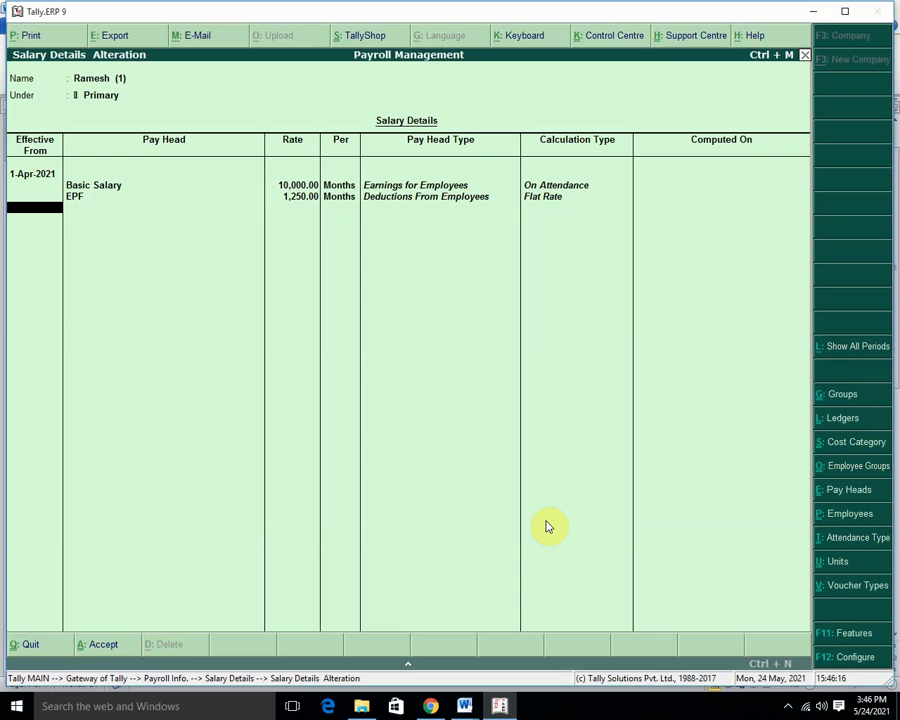
pyautogui.press('Return')
pyautogui.press('Return')
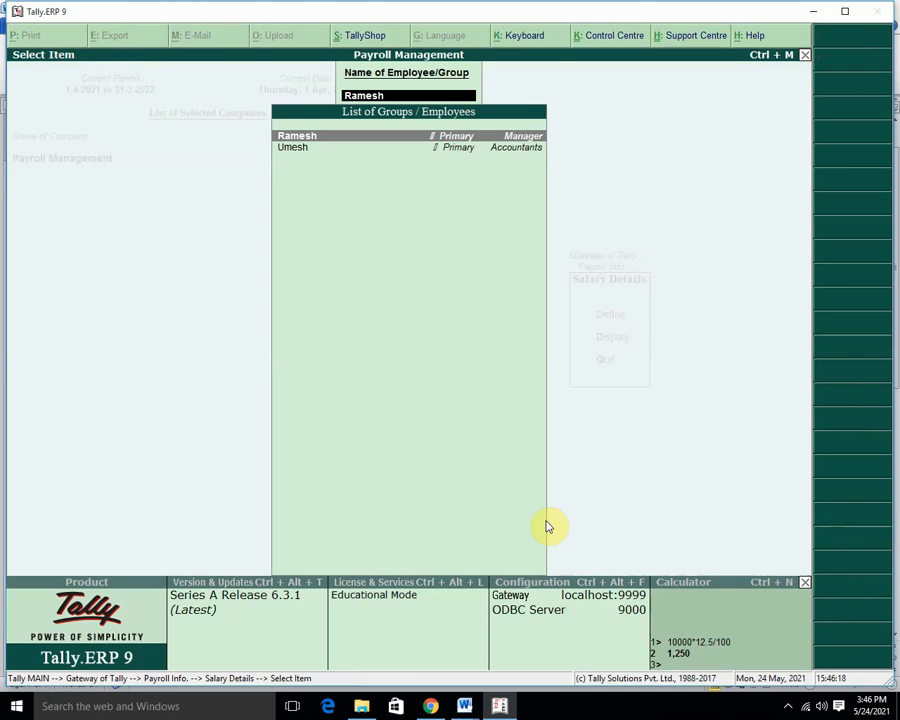
# Step: Start salary details for the Accountants category employee, effective from 1-Apr-2021, with Basic Salary at 8,000
pyautogui.press('Down')
pyautogui.press('Return')
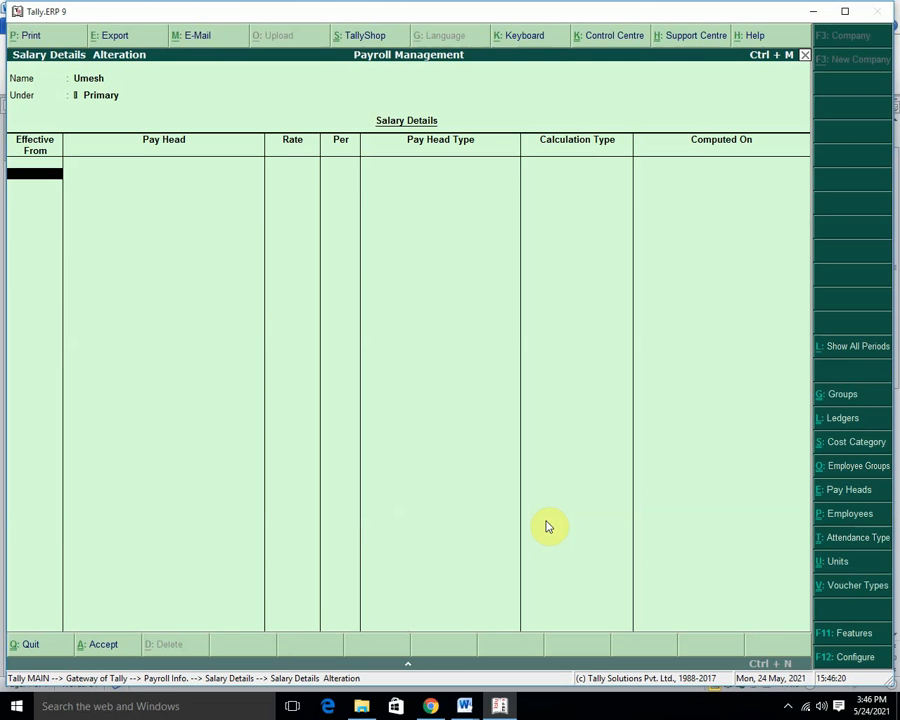
pyautogui.write('apr')
pyautogui.press('Return')
pyautogui.press('Down')
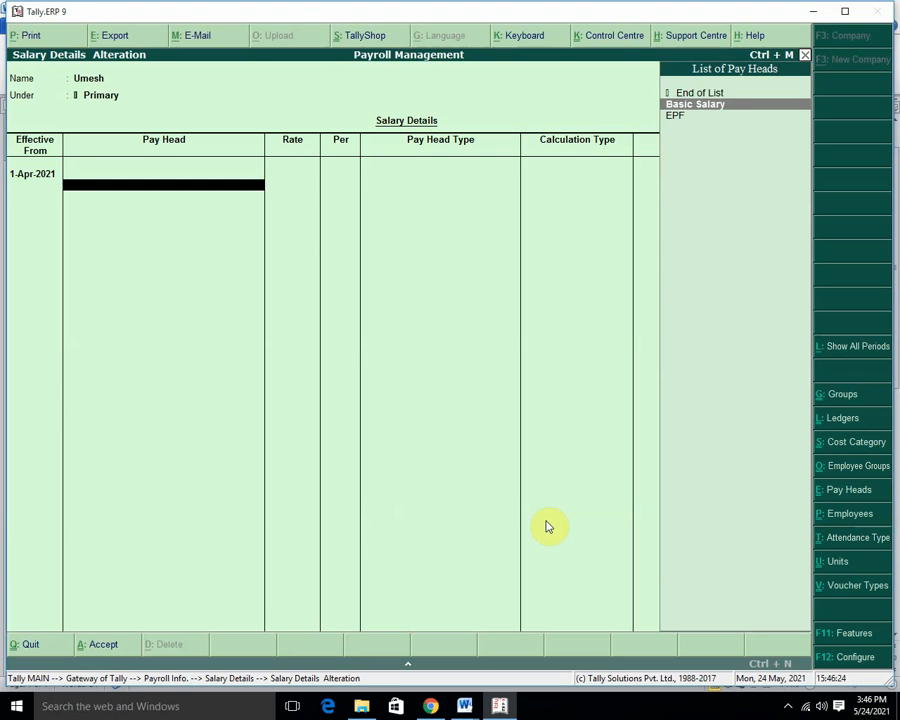
pyautogui.press('Return')
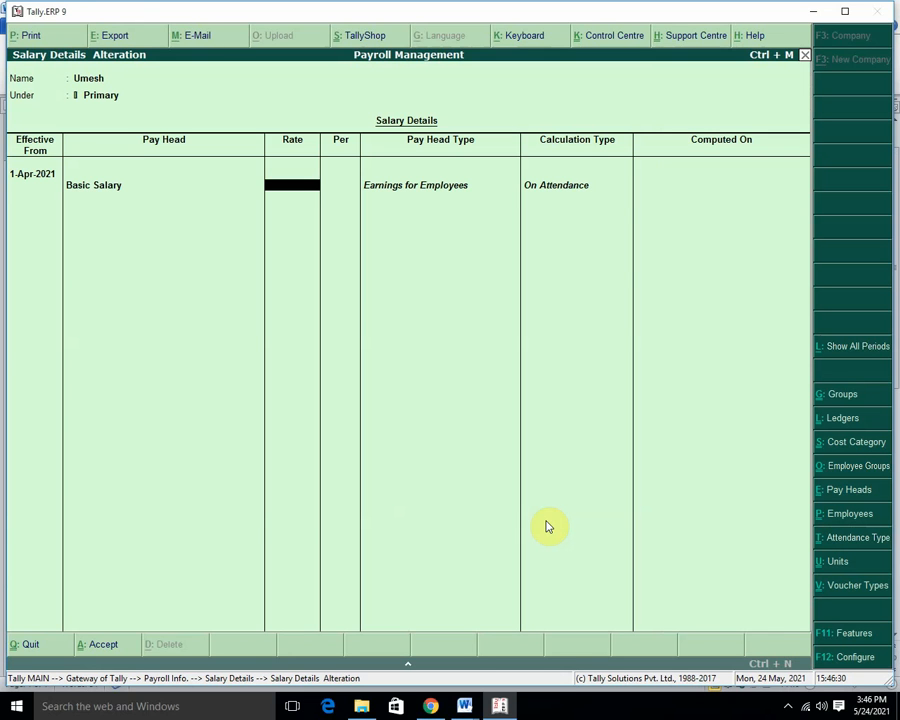
pyautogui.write('8000')
pyautogui.press('Return')
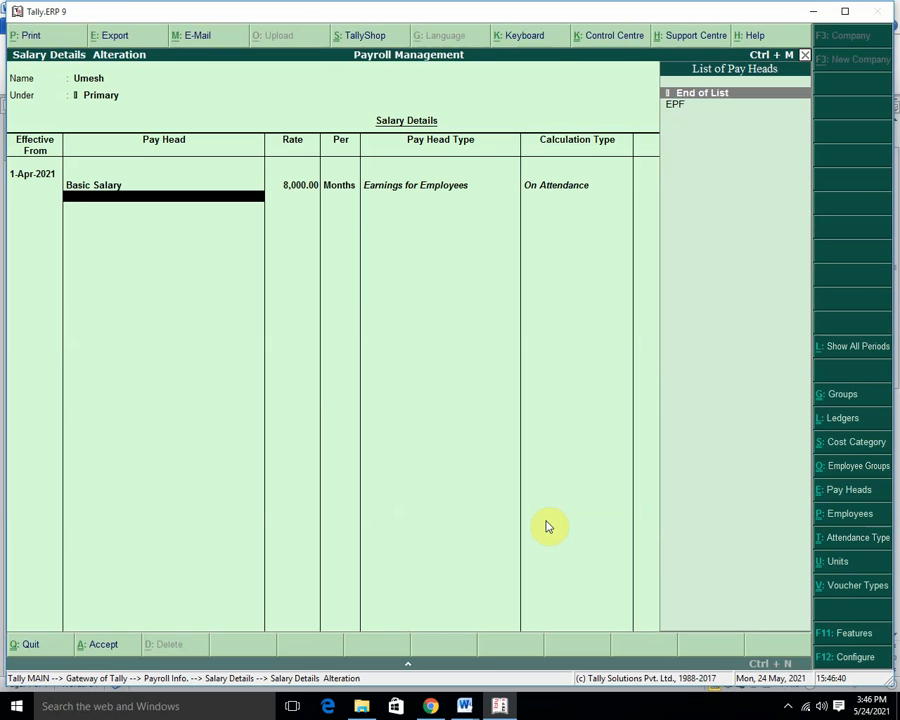
# Step: Calculate the Accountants employee's EPF as 8000*12.5/100 in the built-in calculator and return to the salary details
pyautogui.hotkey('ctrl', 'n')
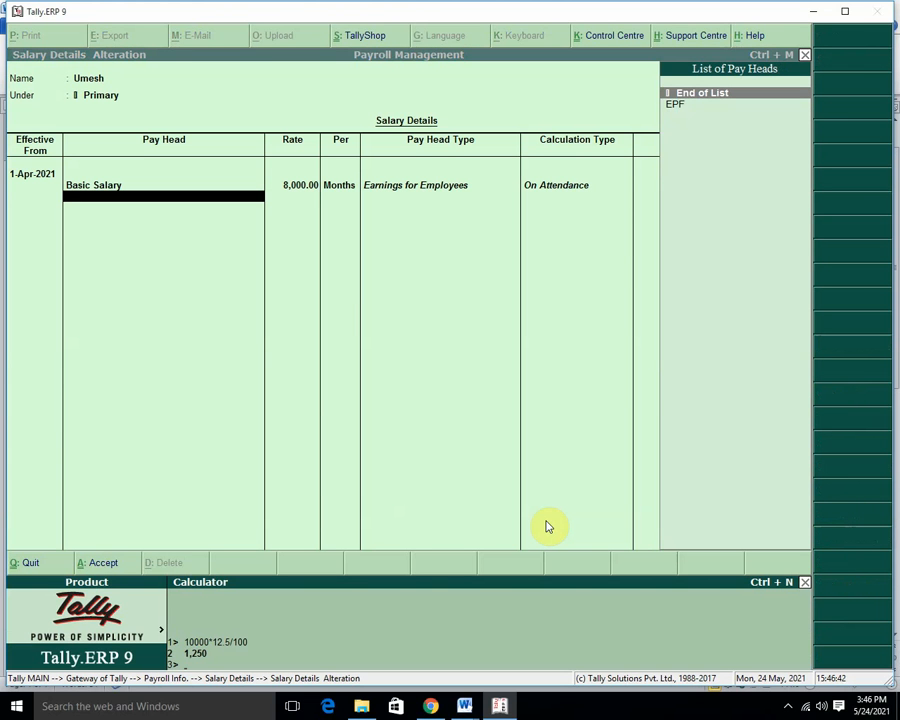
pyautogui.write('8000*12.5/100')
pyautogui.press('Return')
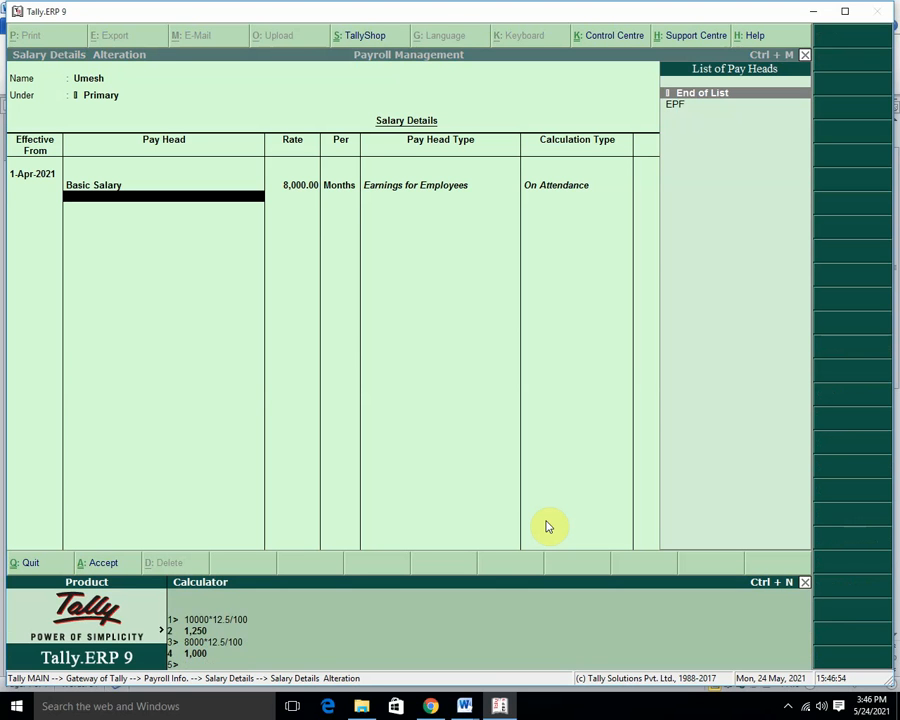
pyautogui.hotkey('ctrl', 'm')
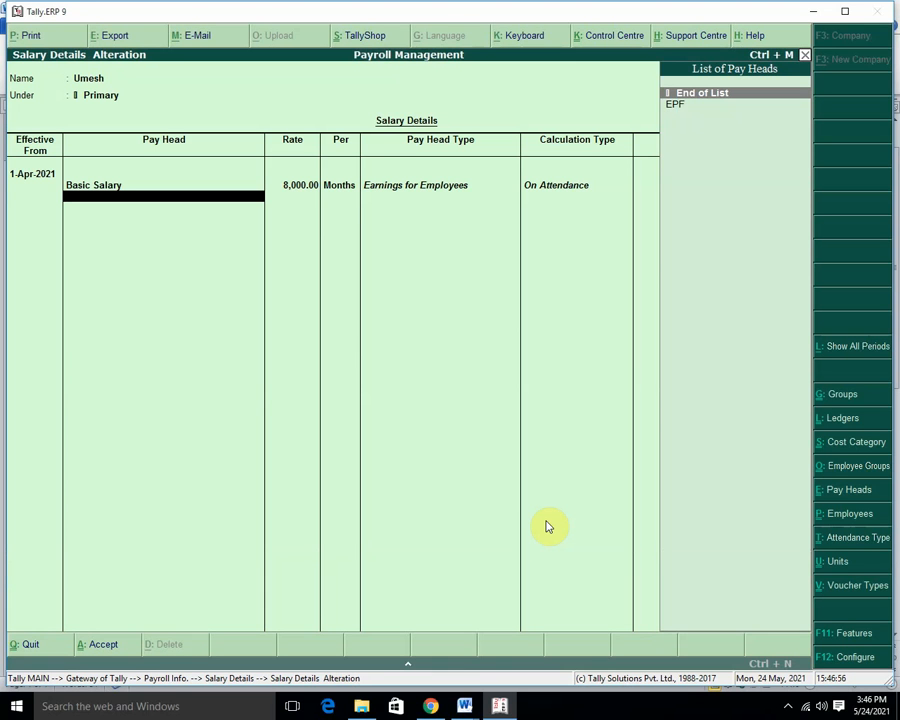
# Step: Add the EPF pay head at 1,000, save the Accountants employee's salary details and return to the payroll information
pyautogui.press('Down')
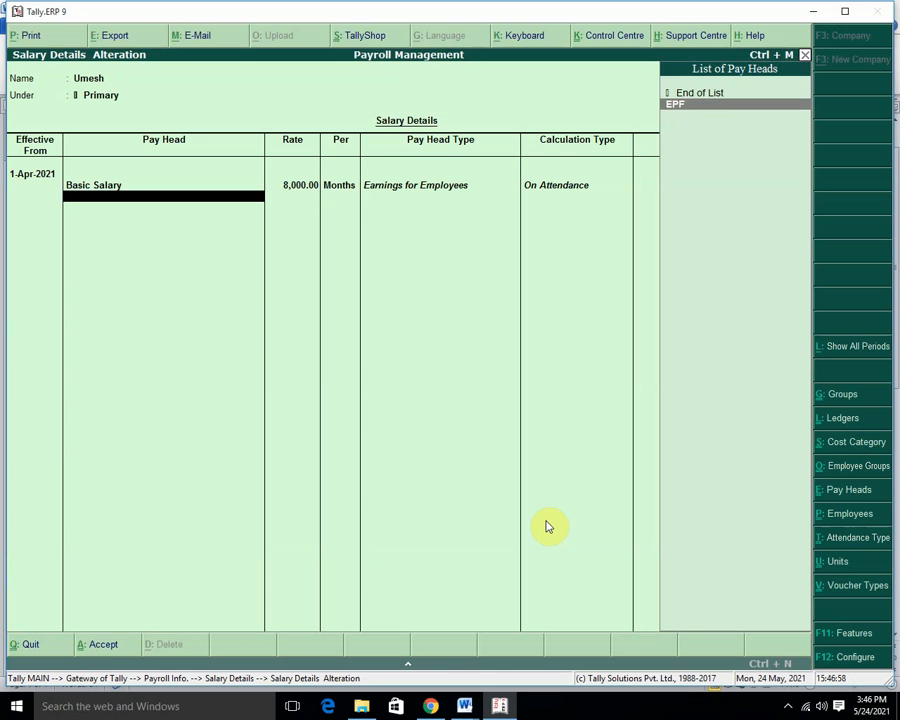
pyautogui.press('Return')
pyautogui.write('1000')
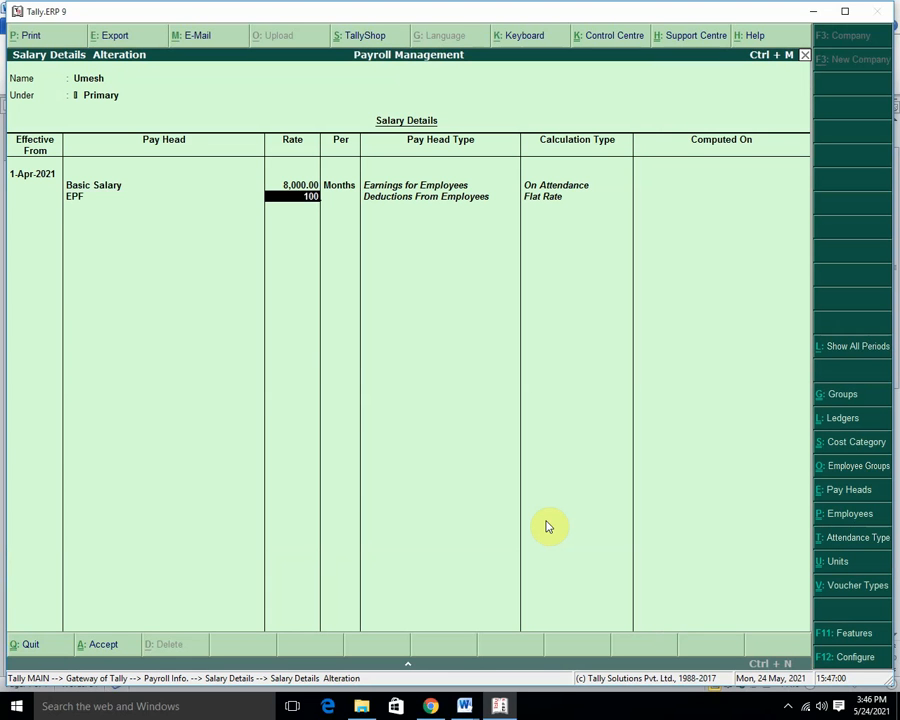
pyautogui.press('Return')
pyautogui.press('Return')
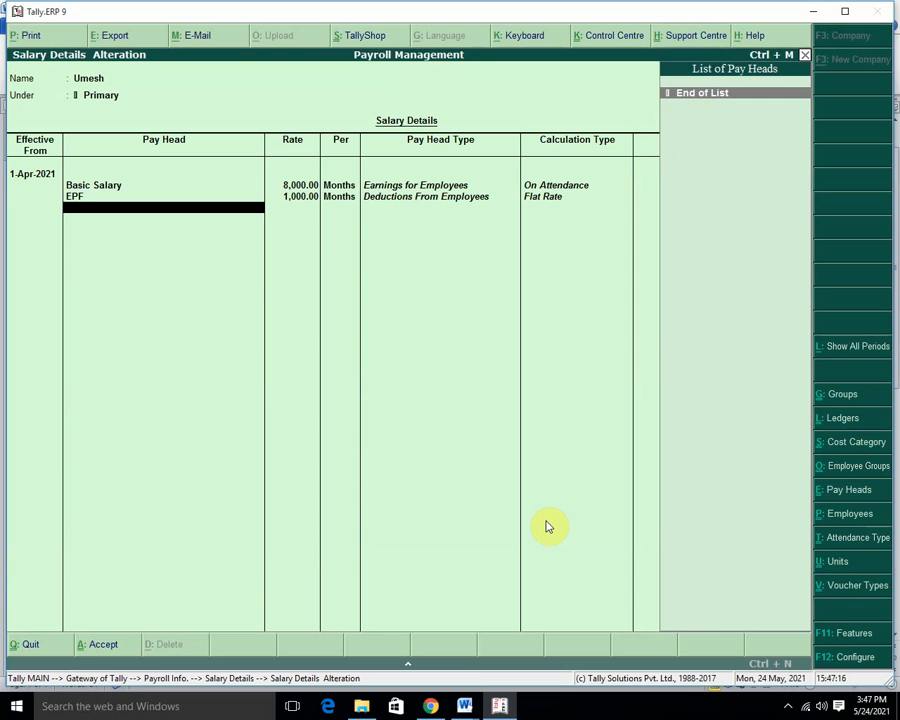
pyautogui.press('Return')
pyautogui.press('Return')
pyautogui.press('Return')
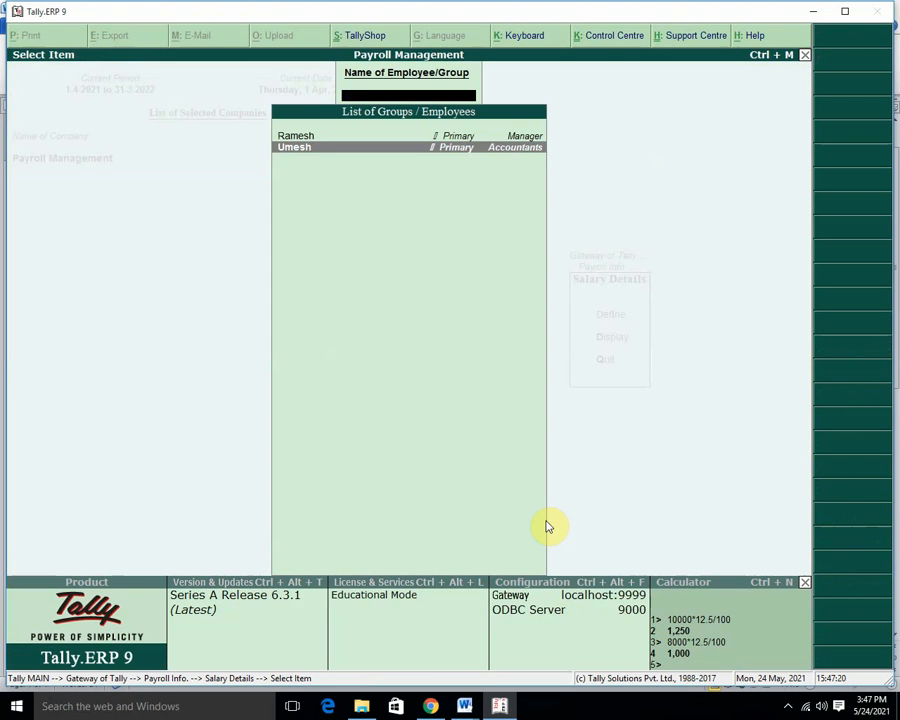
pyautogui.press('Escape')
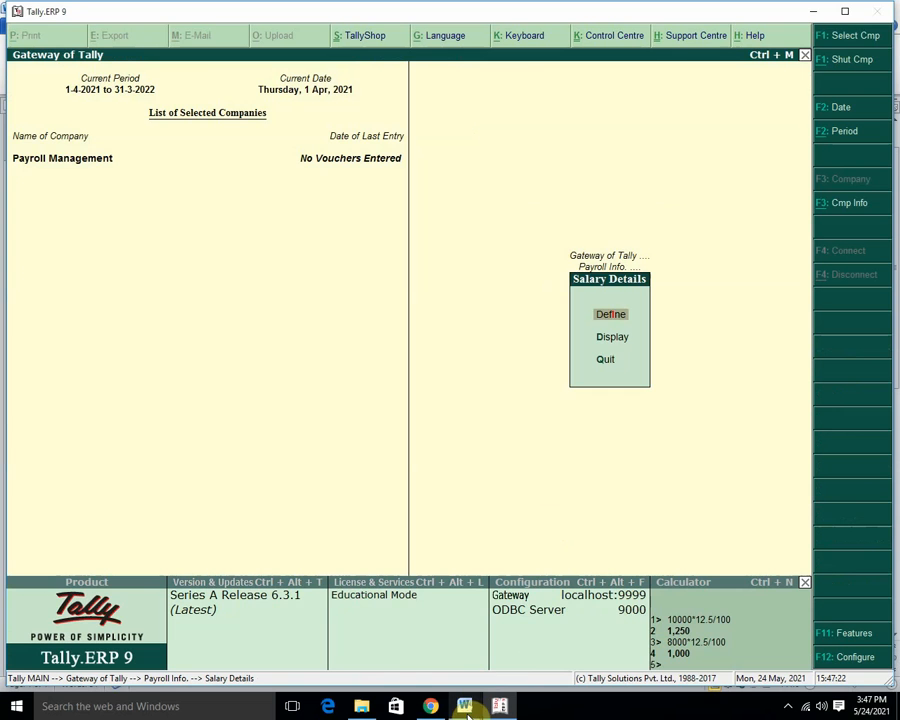
pyautogui.press('Escape')
# Step: Switch to the Word step list and highlight step 8, Attendance Entry, in yellow
pyautogui.moveTo(464, 703)
pyautogui.click(505, 651)
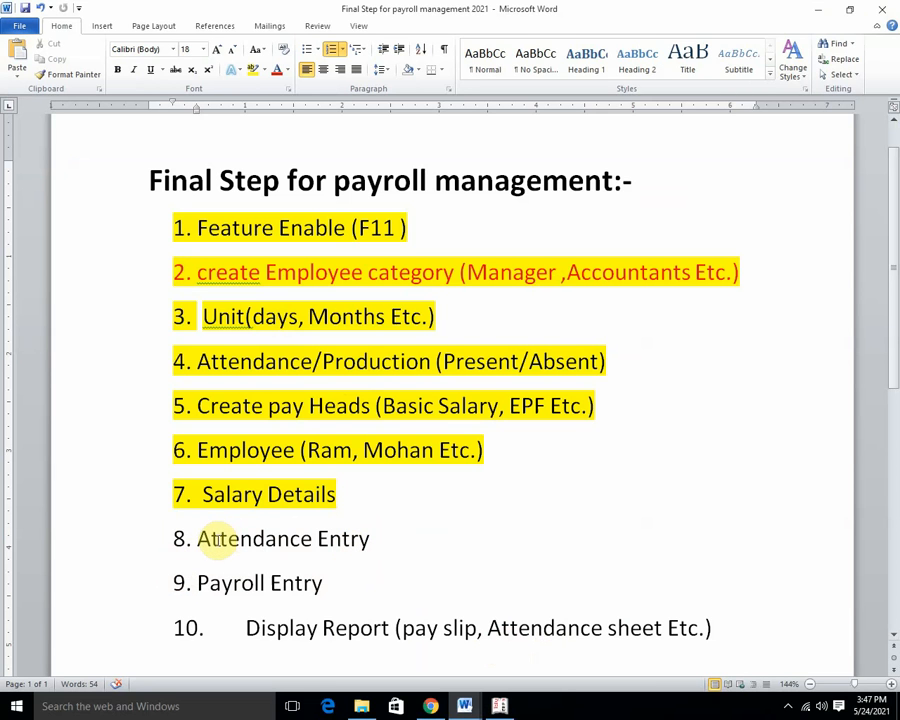
pyautogui.click(172, 538)
pyautogui.moveTo(172, 538); pyautogui.dragTo(386, 530)
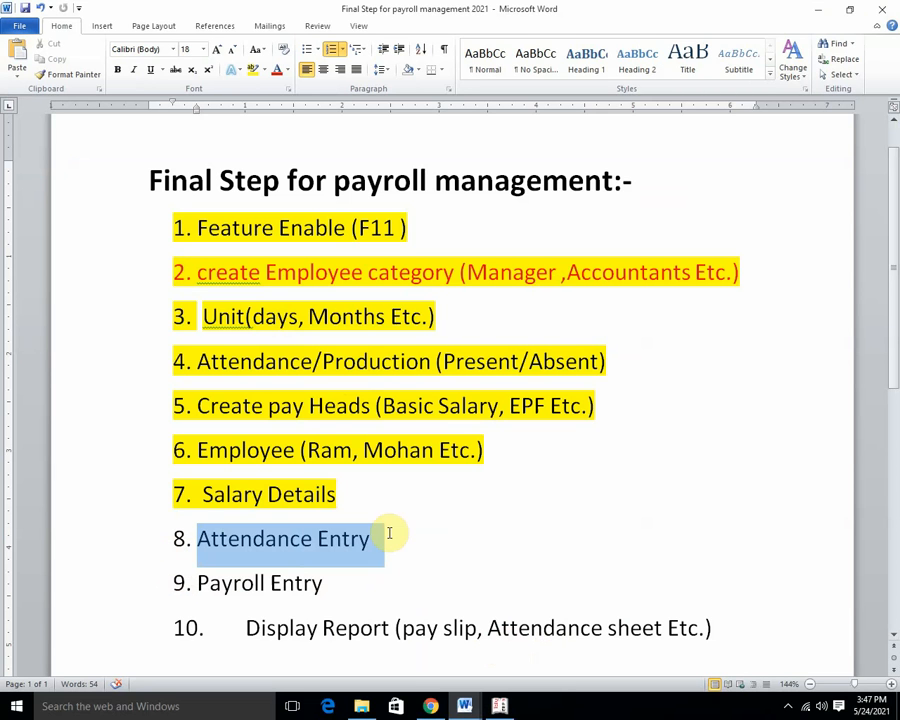
pyautogui.click(253, 73)
pyautogui.press('Right')
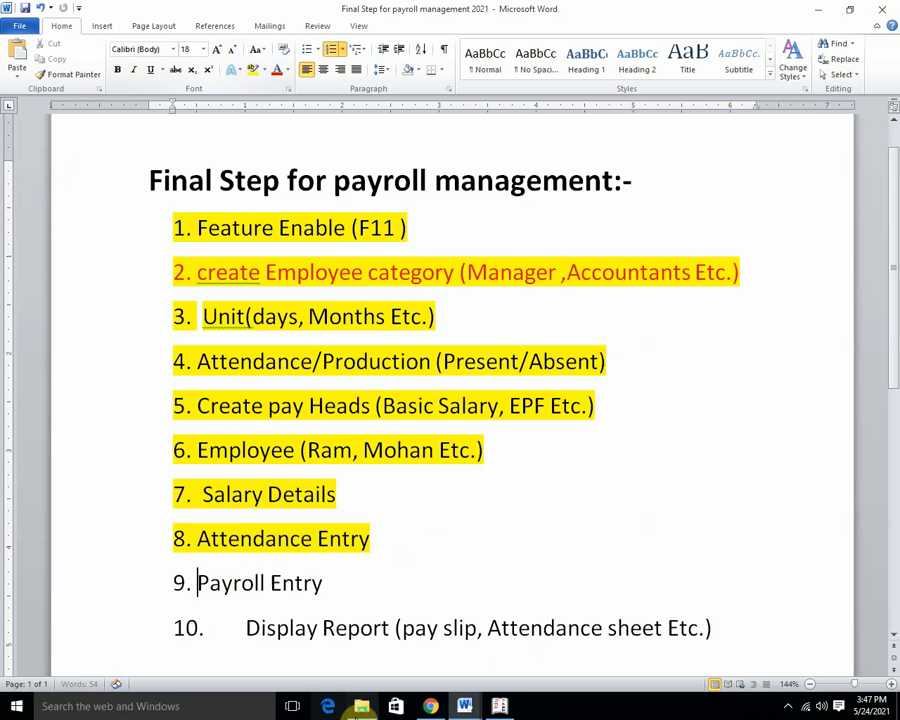
# Step: Return to Tally.ERP 9 and open Payroll Vouchers from the Gateway of Tally
pyautogui.click(499, 706)
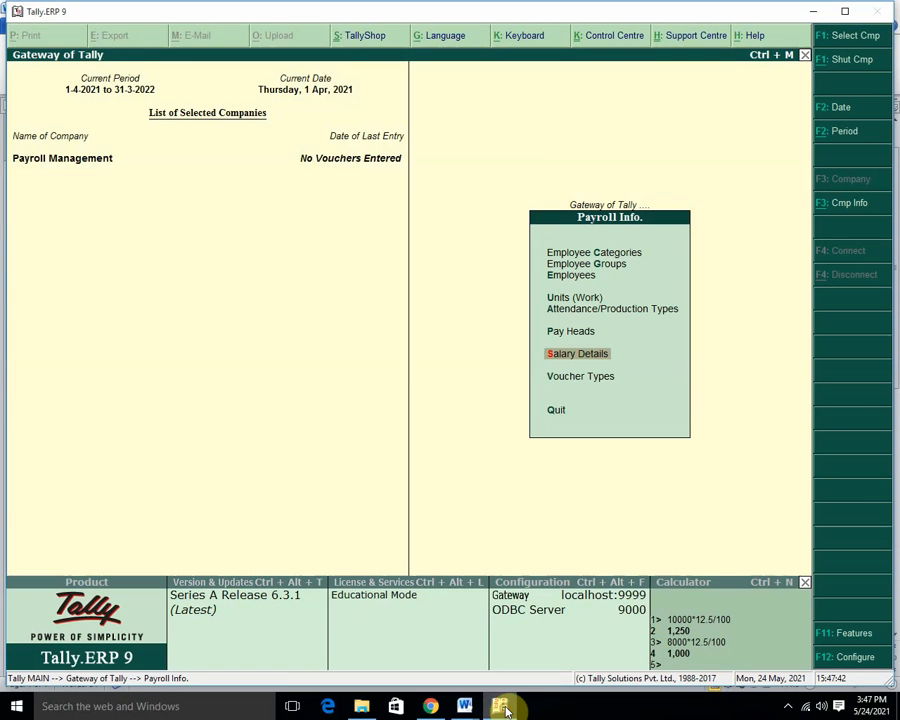
pyautogui.press('Escape')
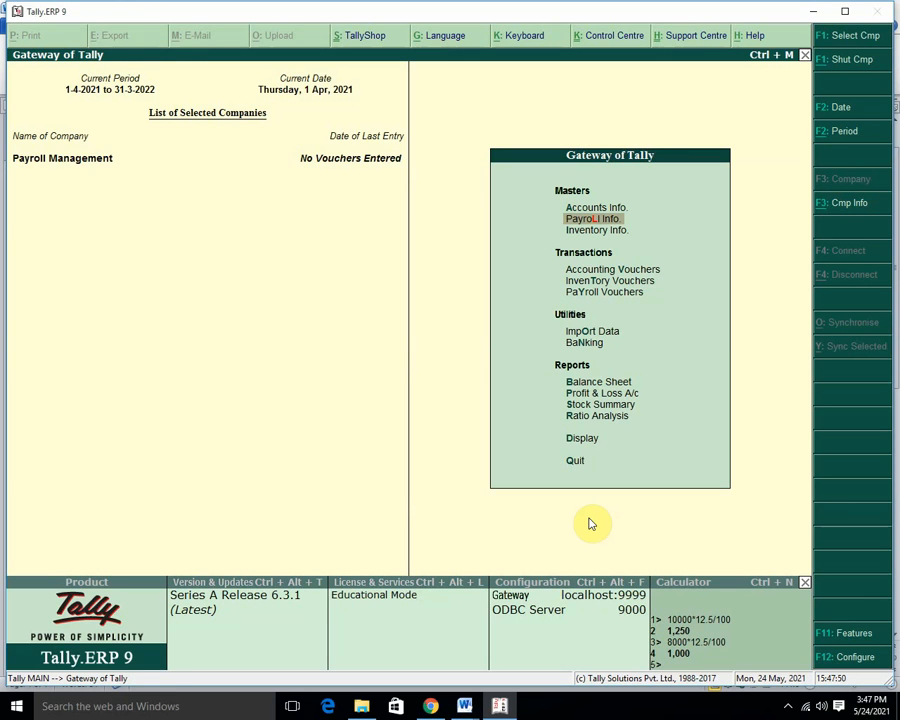
pyautogui.press('Down')
pyautogui.press('Down')
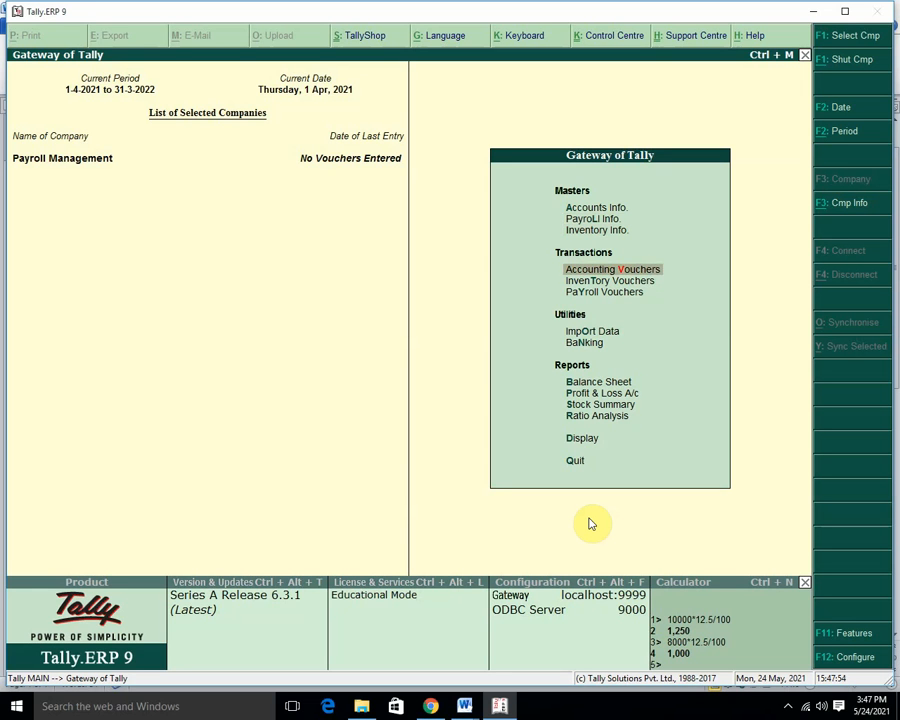
pyautogui.press('Down')
pyautogui.press('Down')
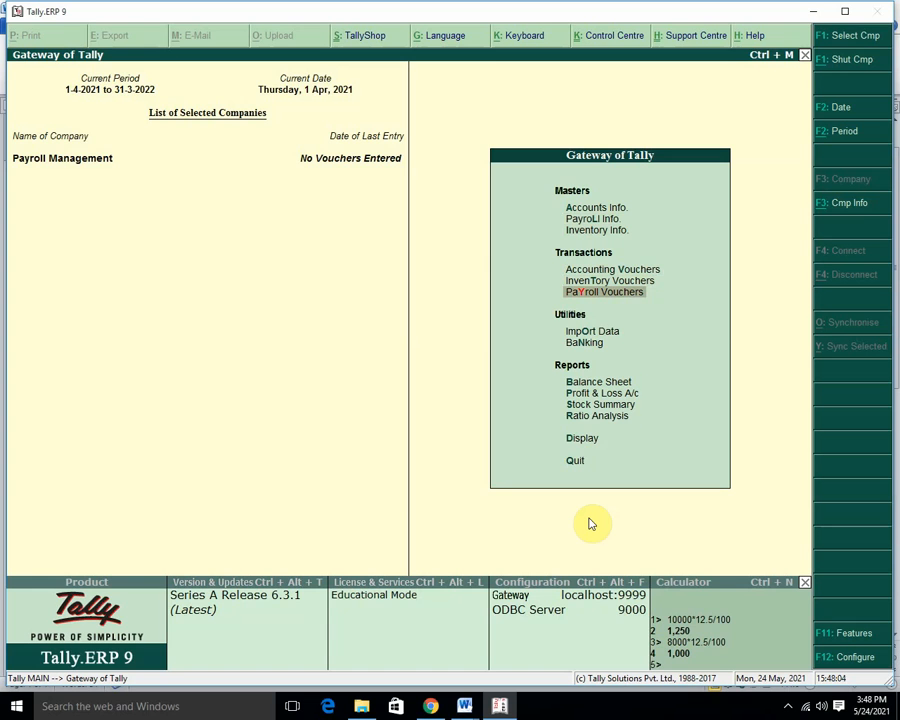
pyautogui.press('Return')
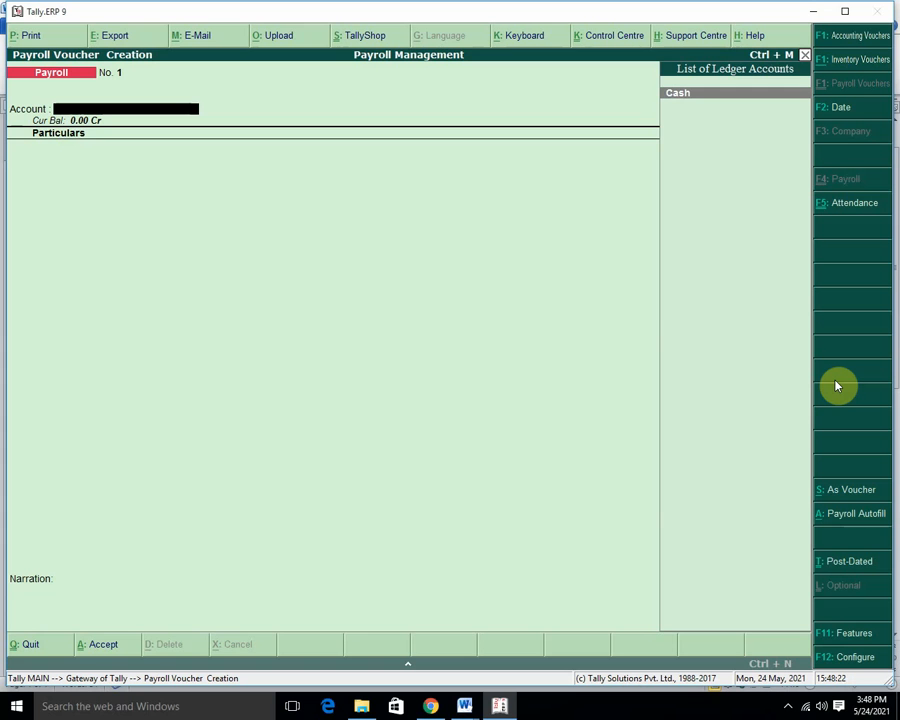
# Step: Change the payroll voucher date to 1-May-2021
pyautogui.press('F2')
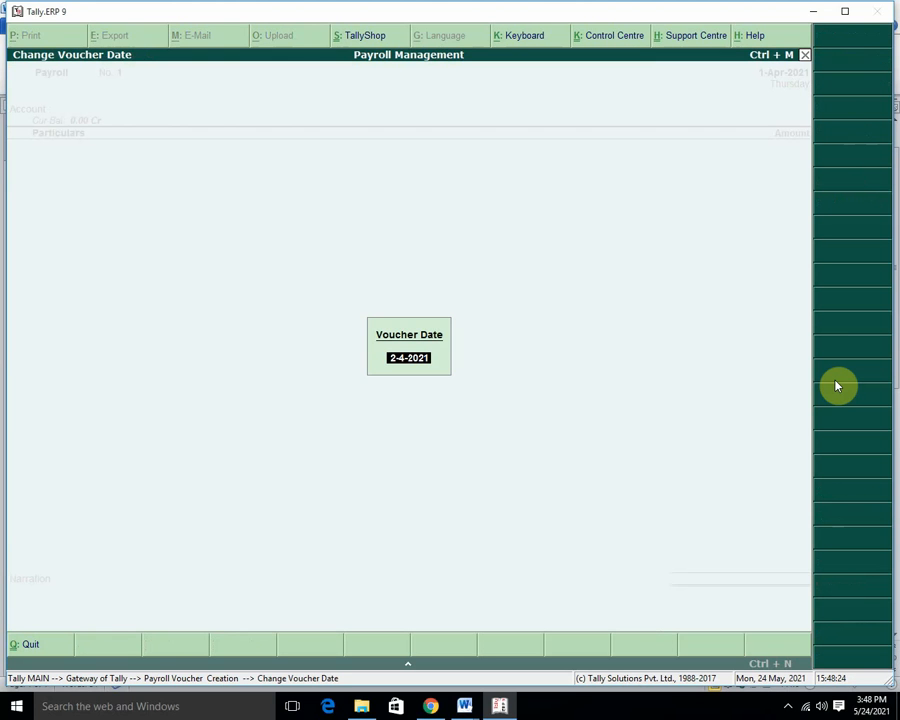
pyautogui.write('may')
pyautogui.press('Return')
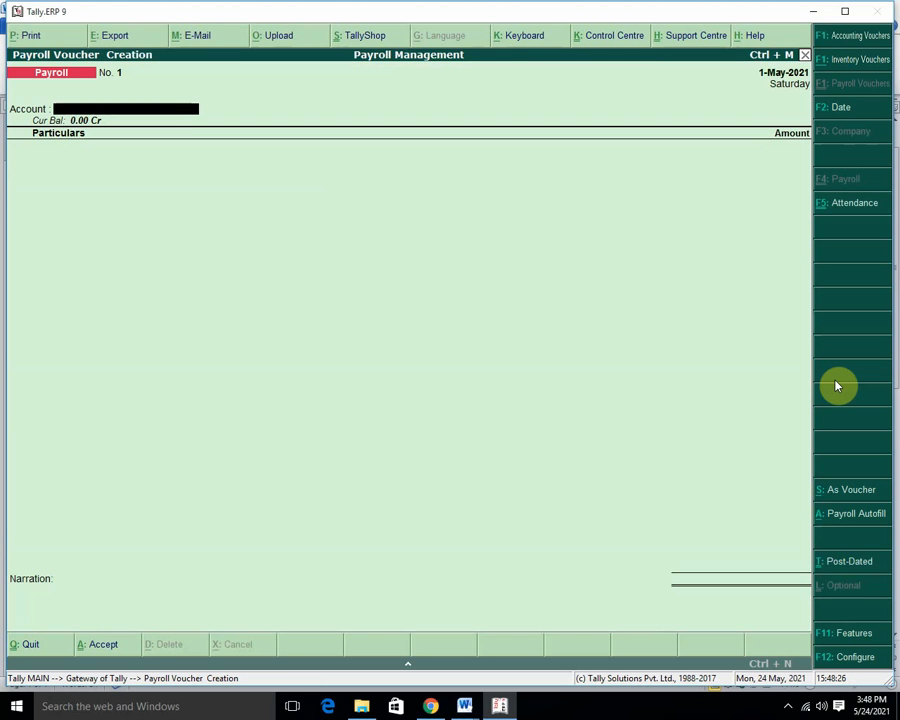
# Step: Start an attendance voucher and record 25 days Present for the Manager employee
pyautogui.click(840, 208)
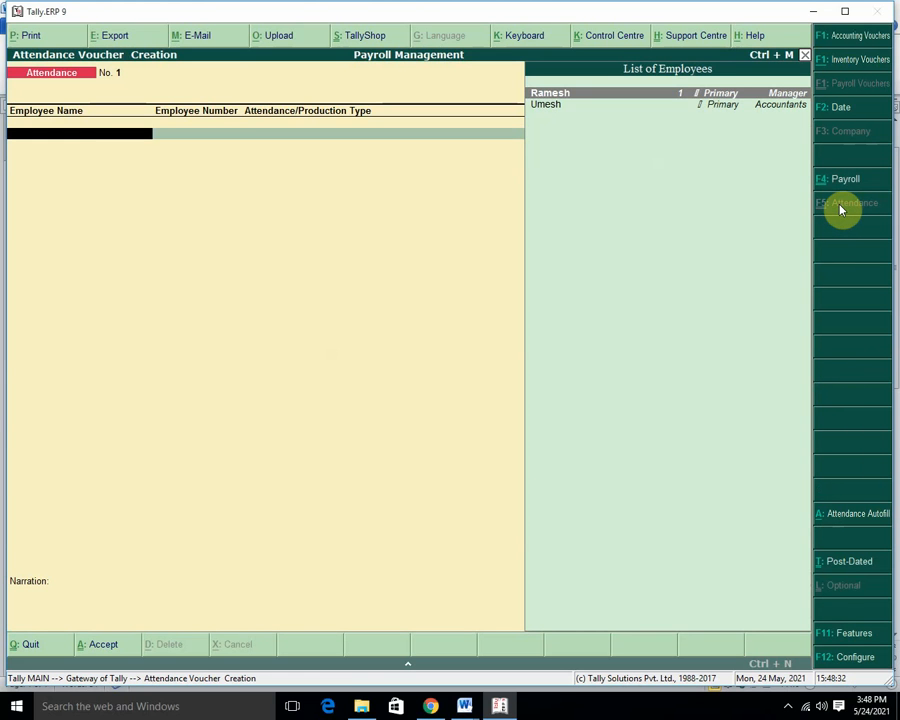
pyautogui.press('Return')
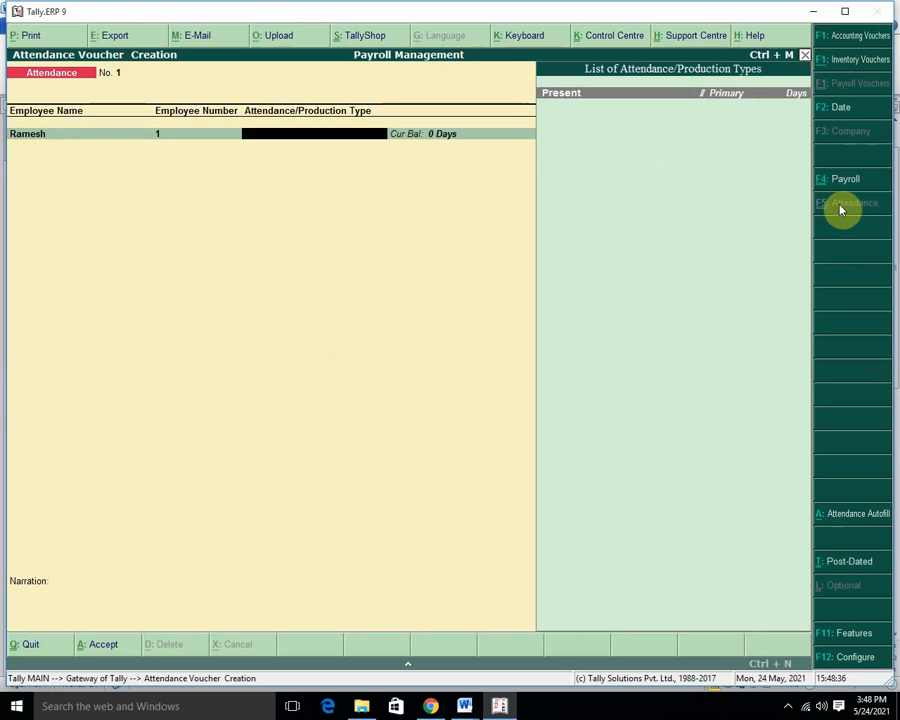
pyautogui.press('Return')
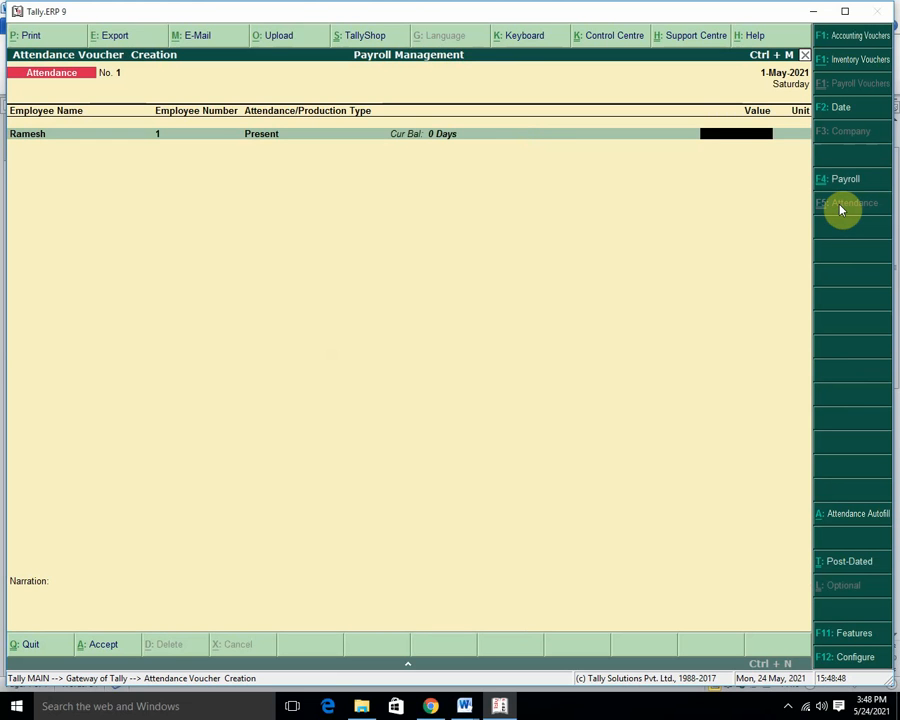
pyautogui.write('25')
pyautogui.press('Return')
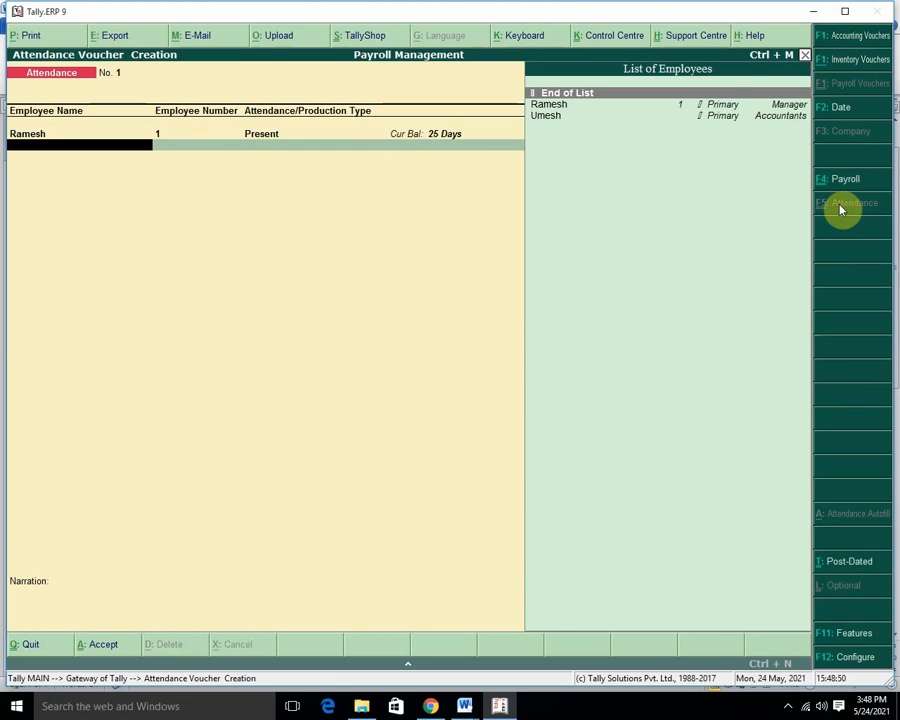
# Step: Add the Accountants employee to the attendance voucher with 30 days Present
pyautogui.press('Down')
pyautogui.press('Down')
pyautogui.press('Return')
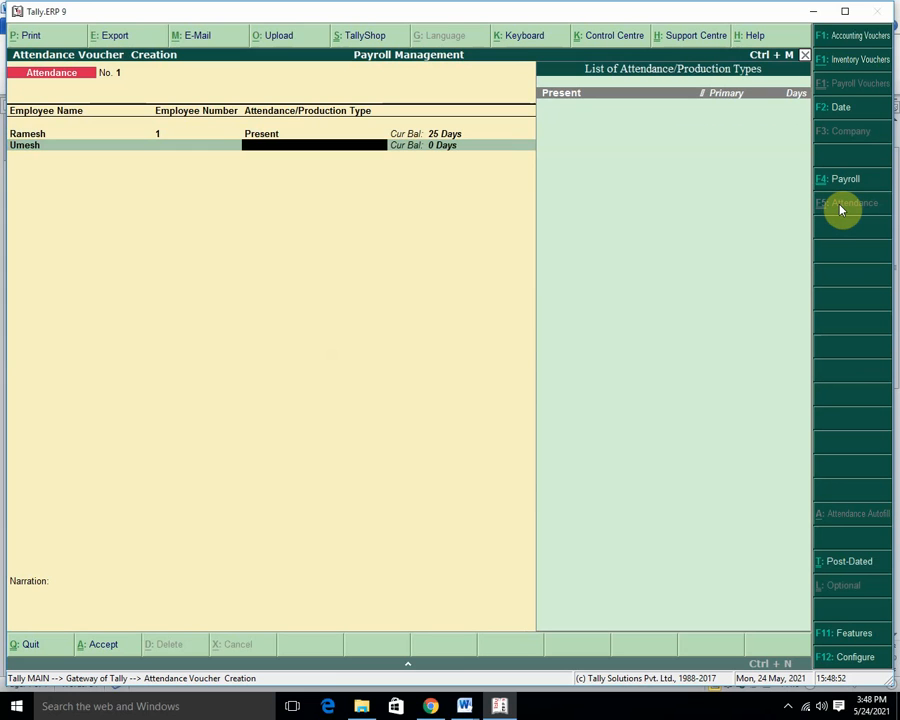
pyautogui.press('Return')
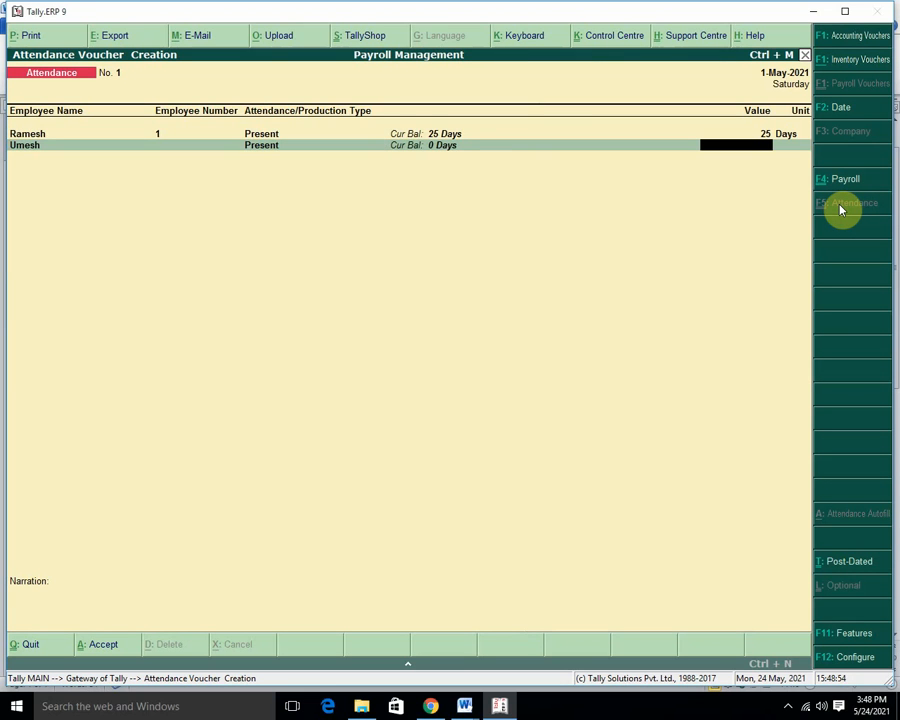
pyautogui.write('30')
pyautogui.press('Return')
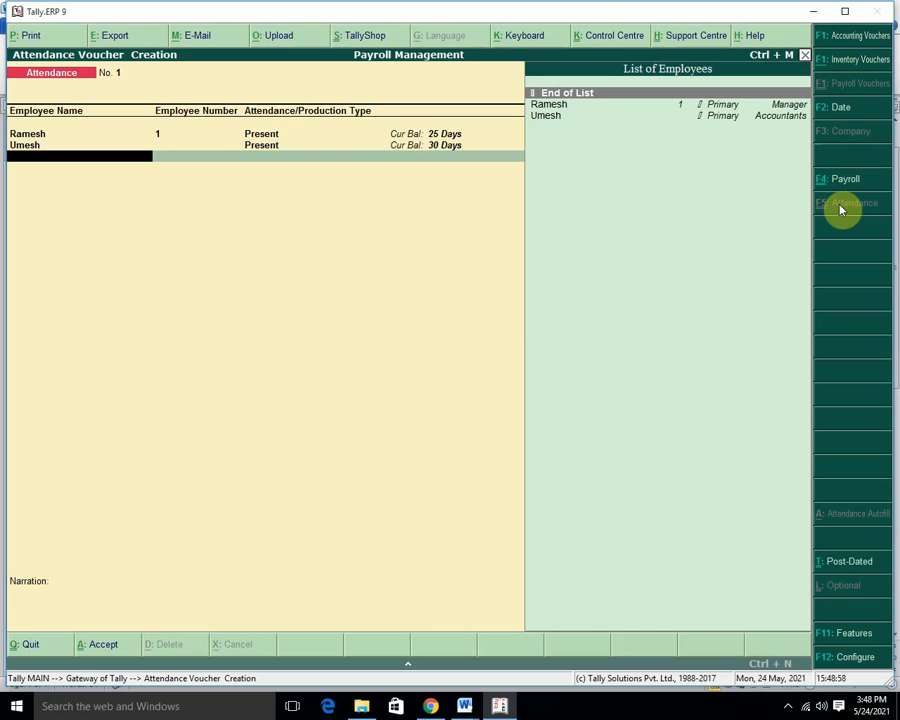
# Step: Correct the Accountants employee's attendance to 28 days and save the attendance voucher with a blank narration
pyautogui.press('Return')
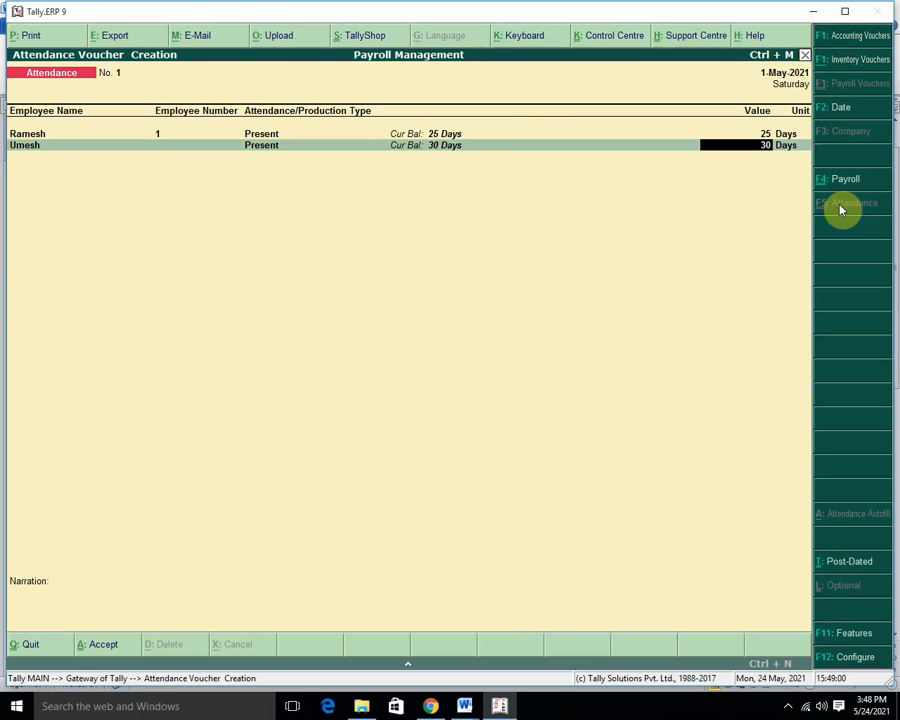
pyautogui.write('28')
pyautogui.press('Return')
pyautogui.press('Return')
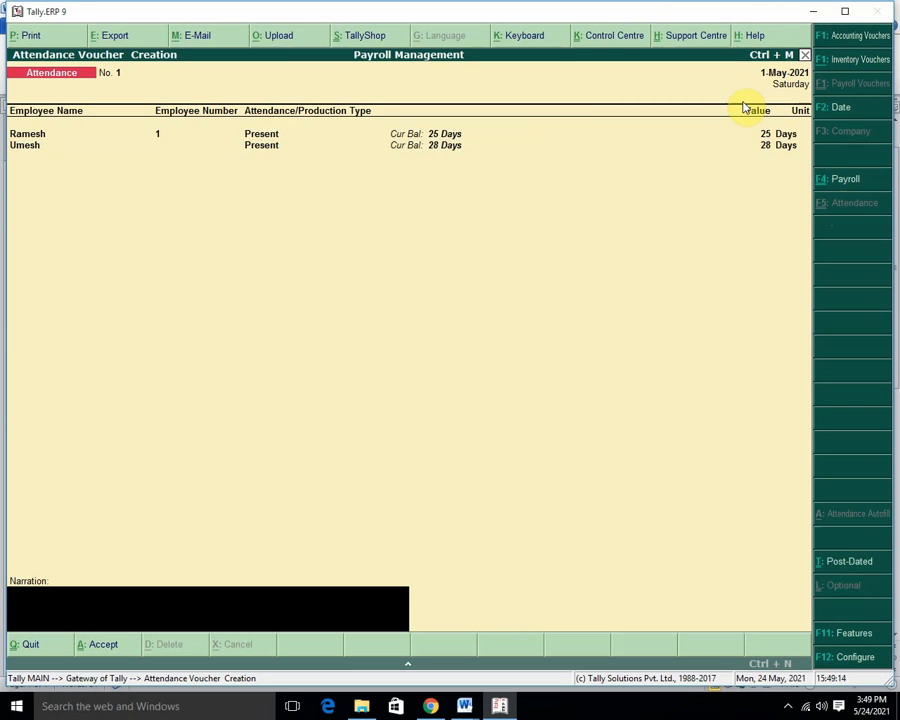
pyautogui.press('Return')
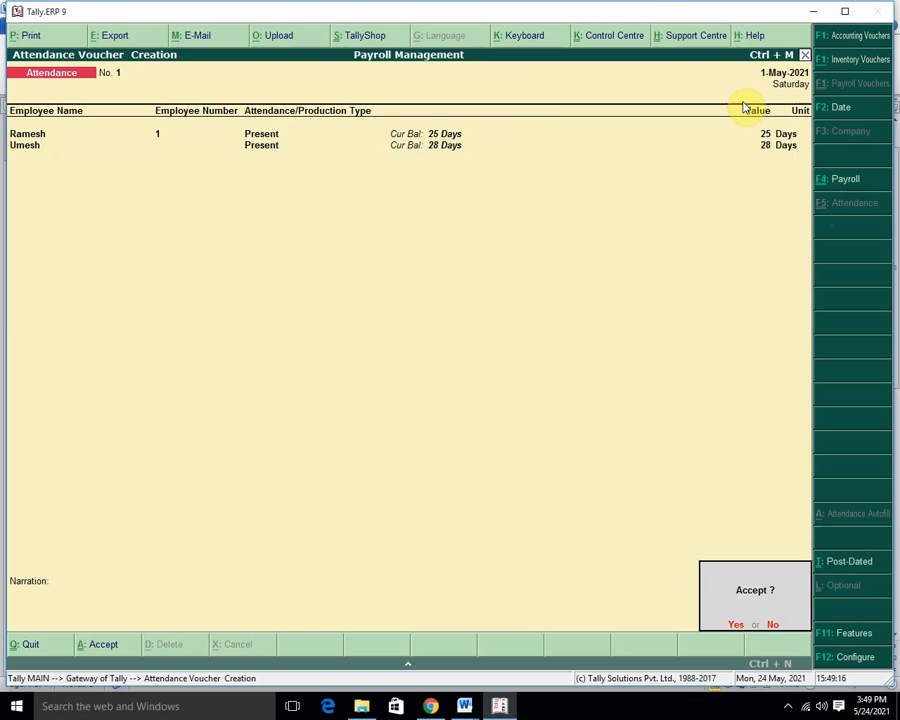
pyautogui.press('Return')
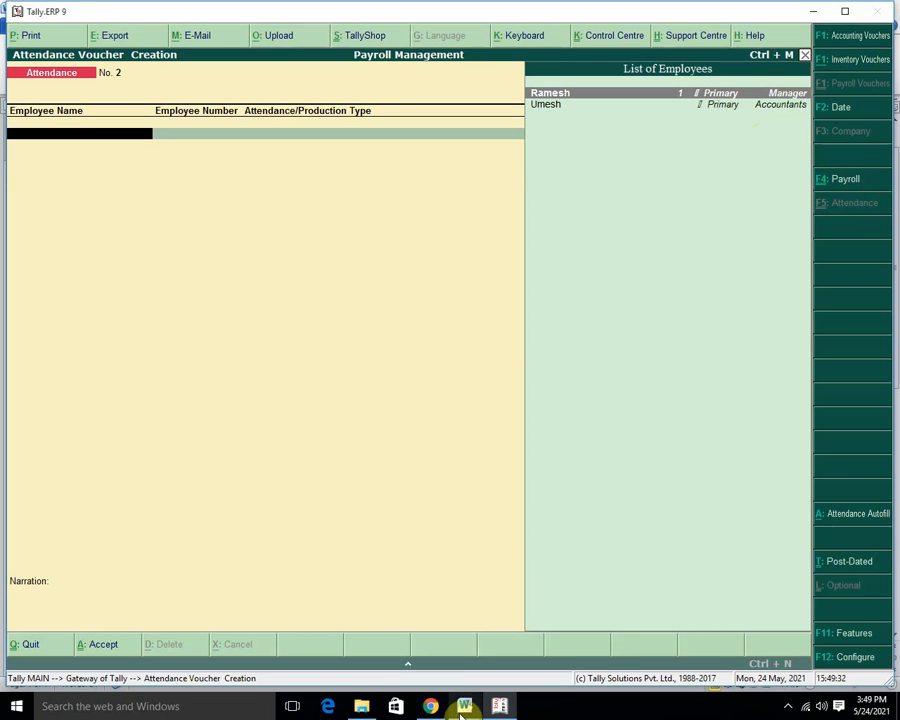
# Step: Switch to the Word step list and highlight step 9, Payroll Entry, in yellow
pyautogui.moveTo(465, 706)
pyautogui.click(525, 650)
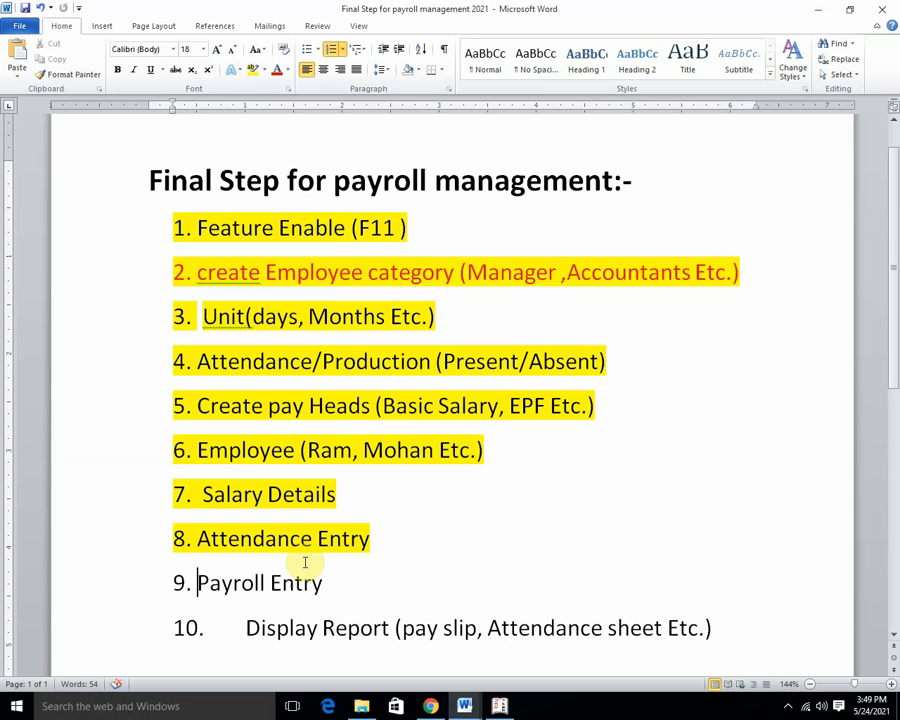
pyautogui.click(168, 580)
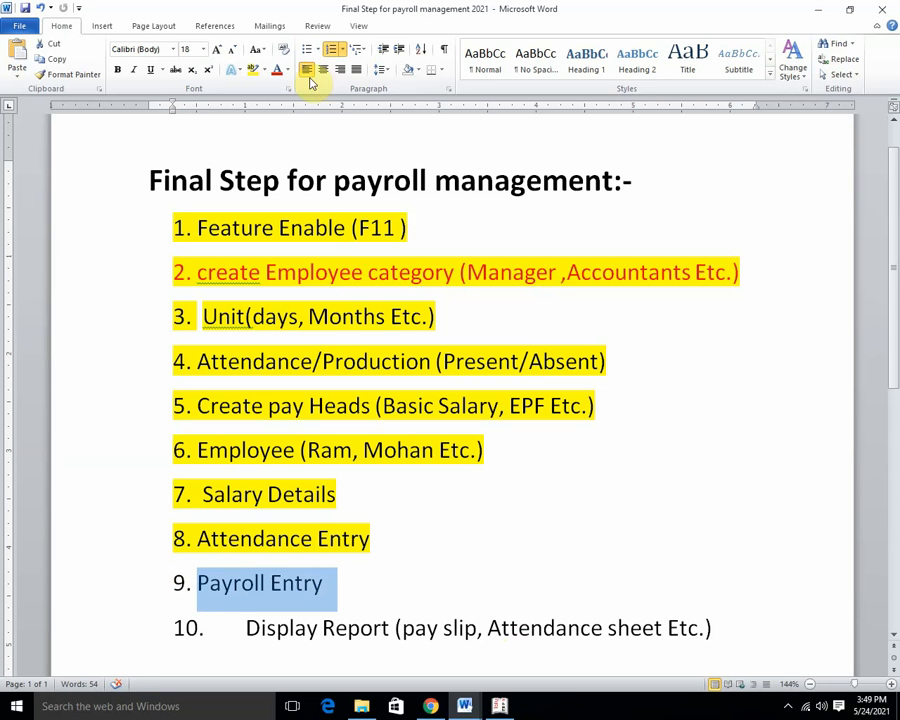
pyautogui.click(253, 69)
pyautogui.click(247, 627)
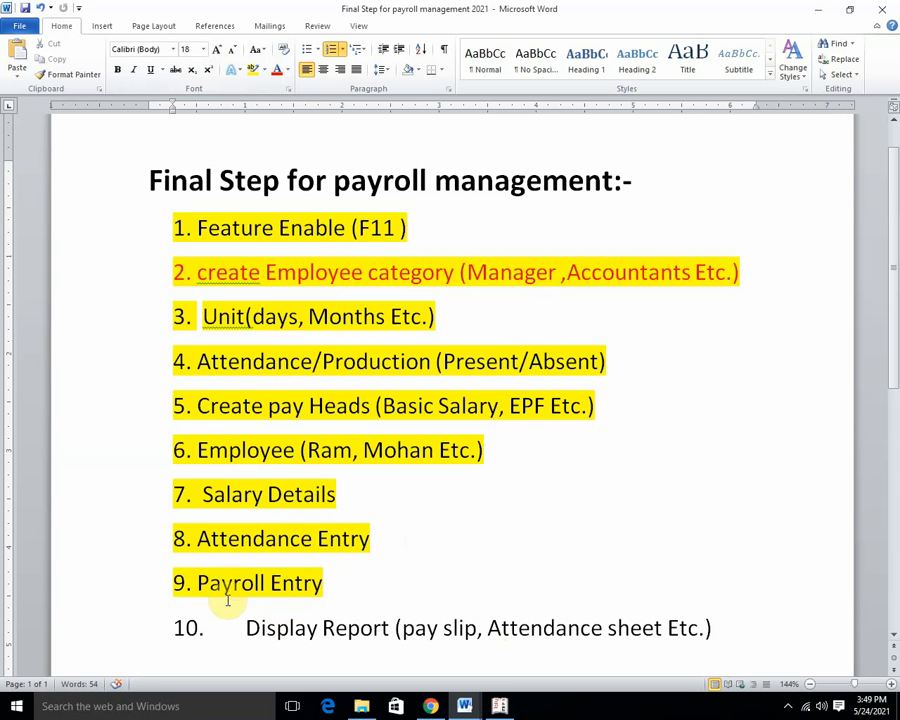
pyautogui.scroll(-2, 340, 584)
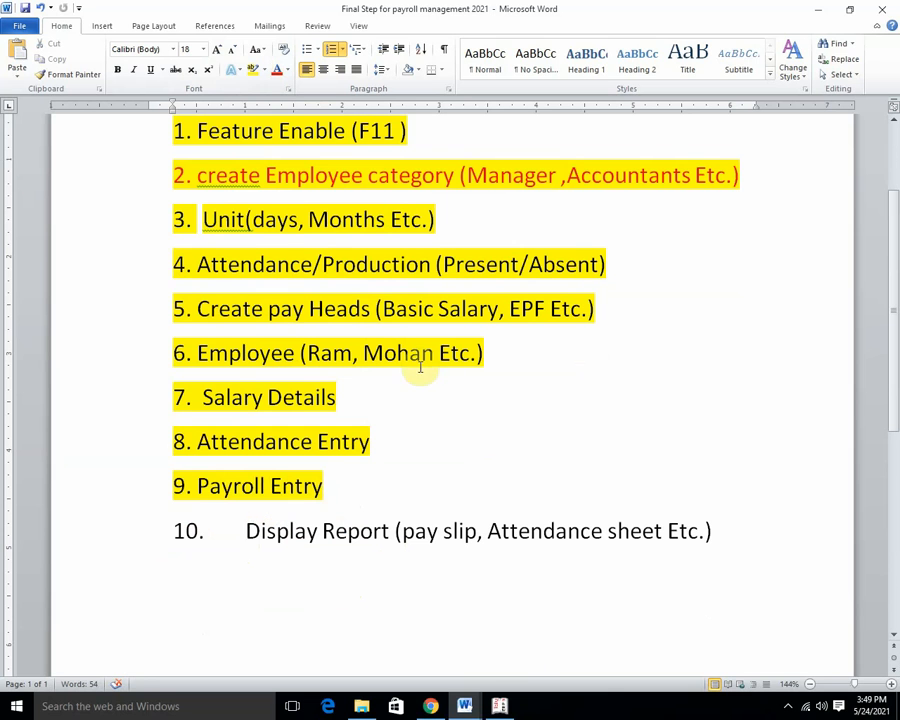
# Step: Return to Tally.ERP 9, switch to a payroll voucher and start Payroll Autofill for the Salary process
pyautogui.click(494, 686)
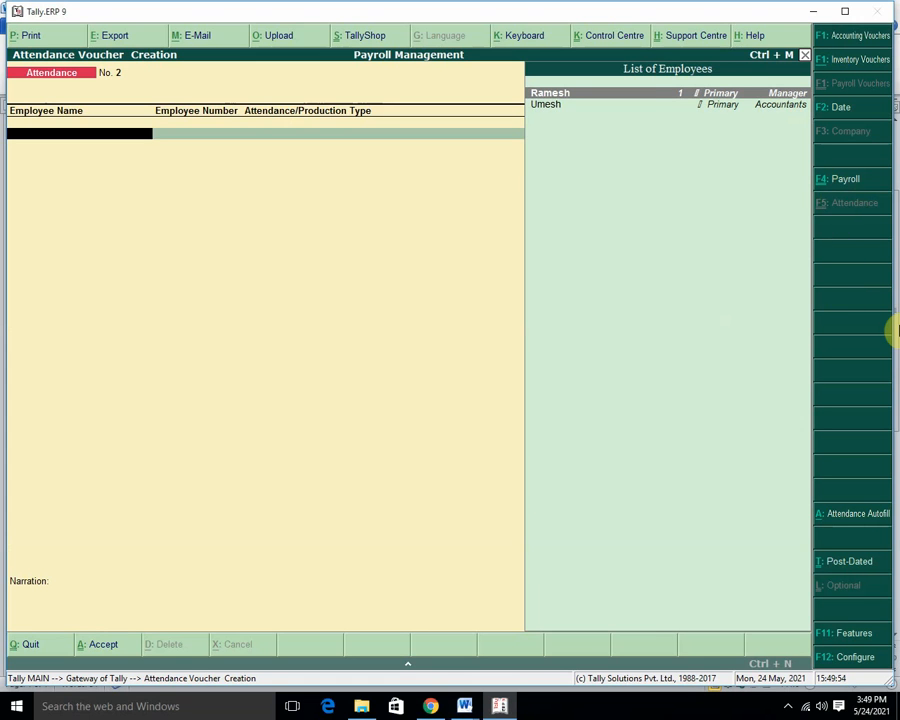
pyautogui.hotkey('ctrl', 'F4')
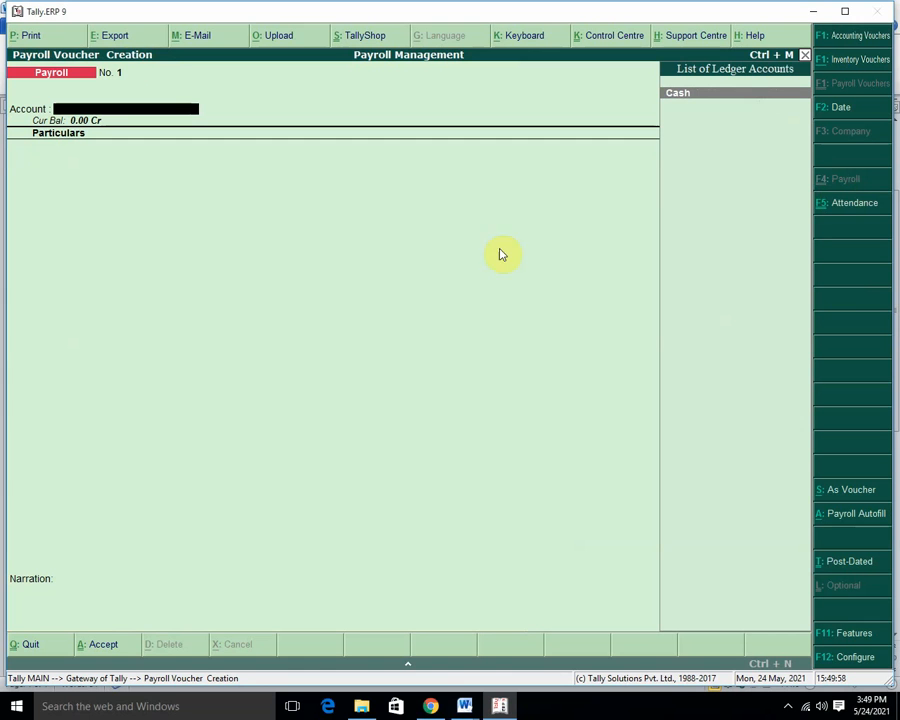
pyautogui.click(838, 520)
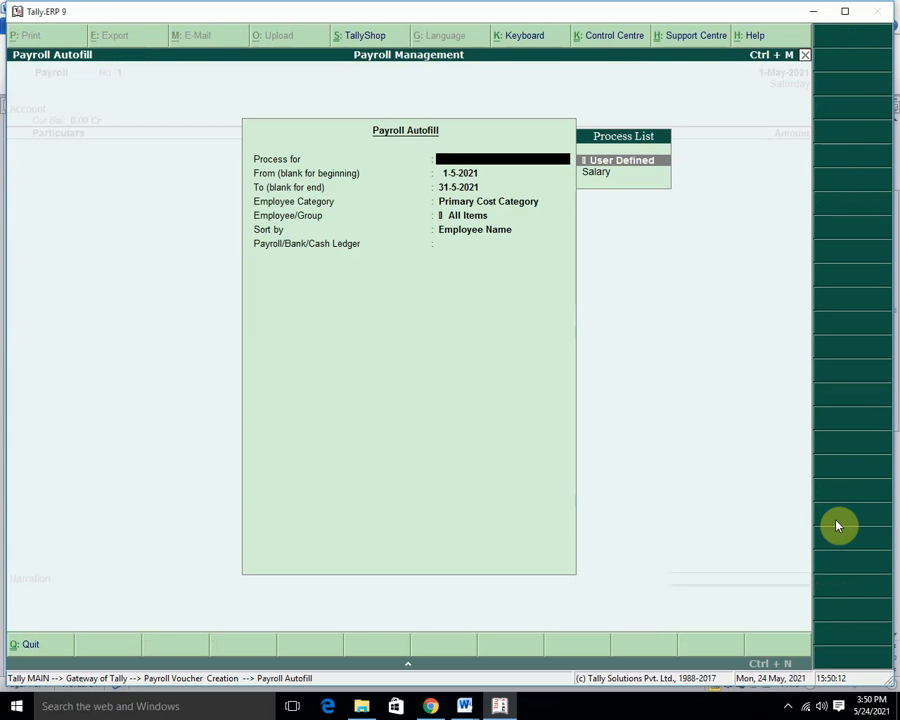
pyautogui.press('Down')
pyautogui.press('Return')
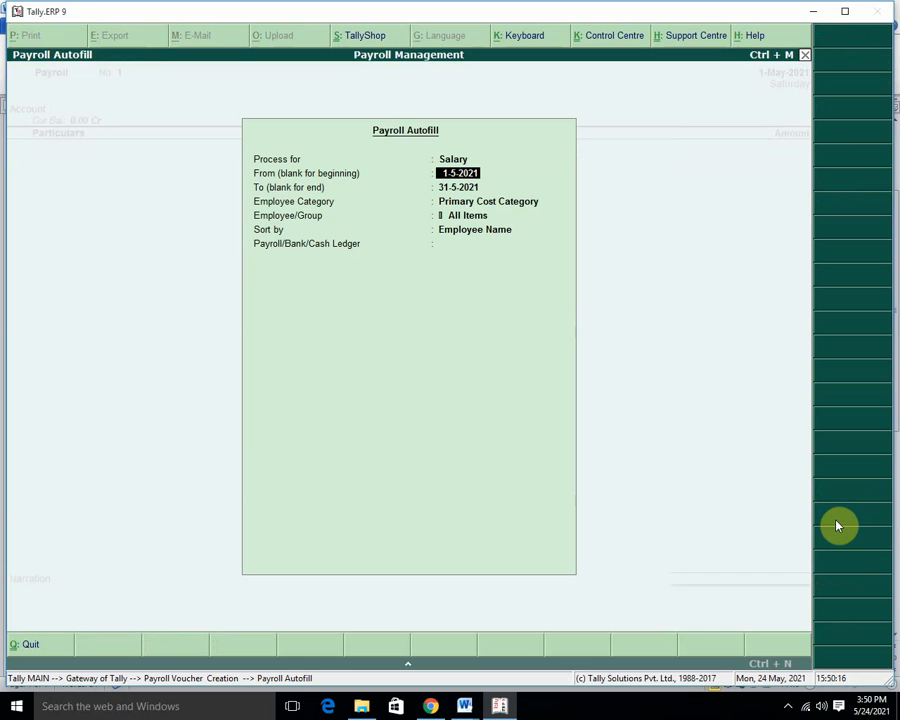
# Step: Try to autofill the payroll voucher for 1-5-2021 to 31-5-2021 with Primary Cost Category, All Items, sorted by Employee Name, using the Cash ledger
pyautogui.press('Return')
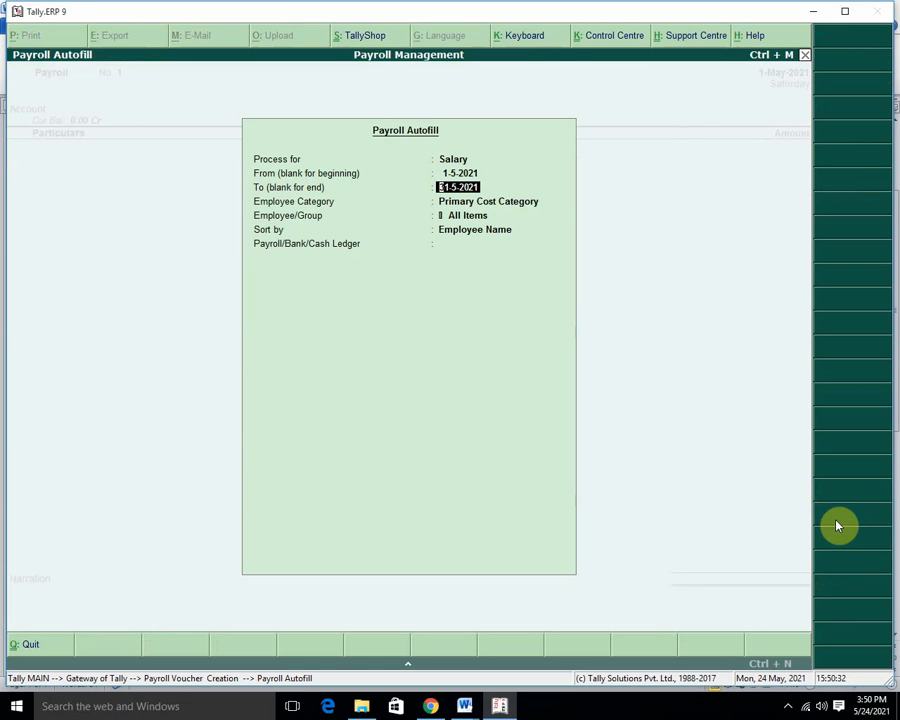
pyautogui.press('Return')
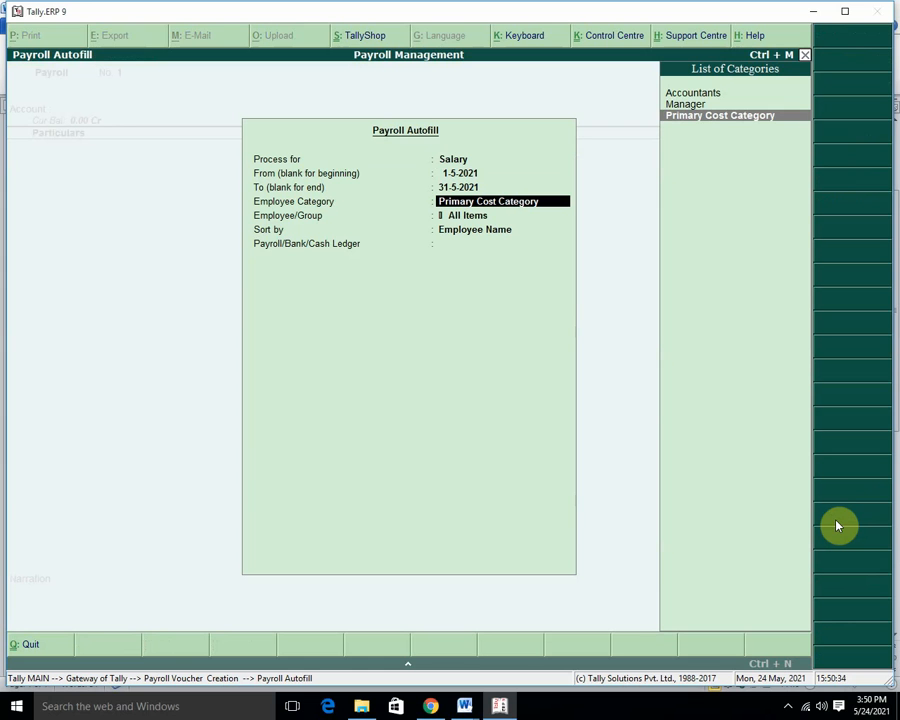
pyautogui.press('Return')
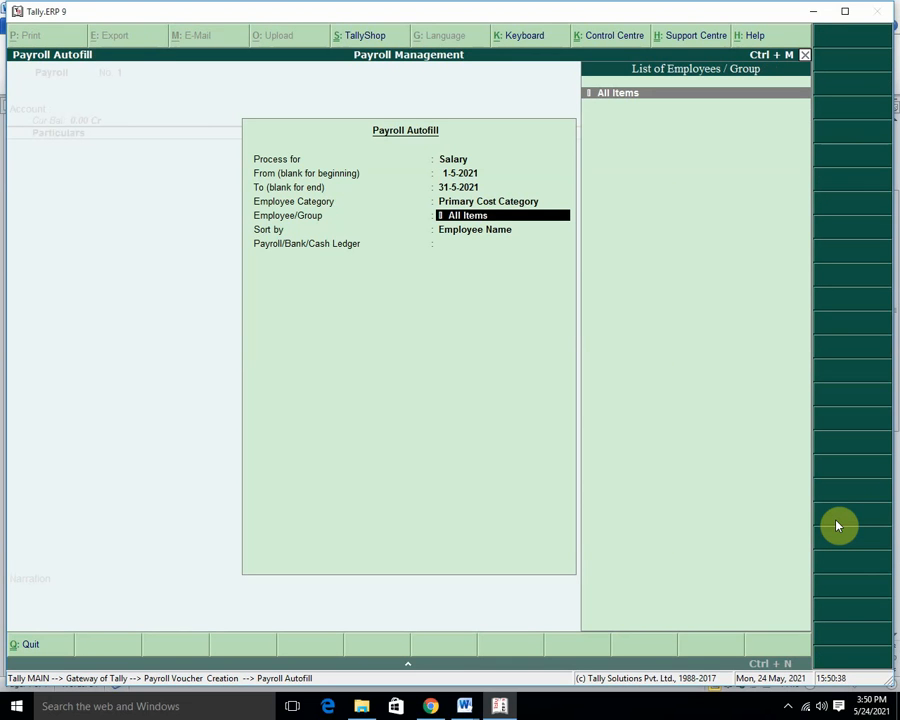
pyautogui.press('Return')
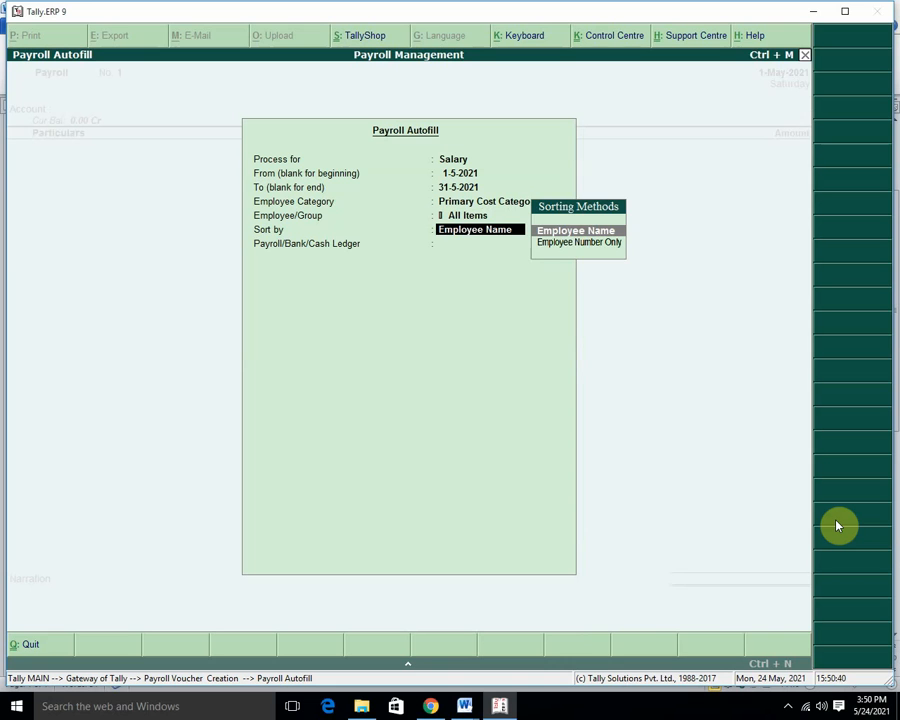
pyautogui.press('Return')
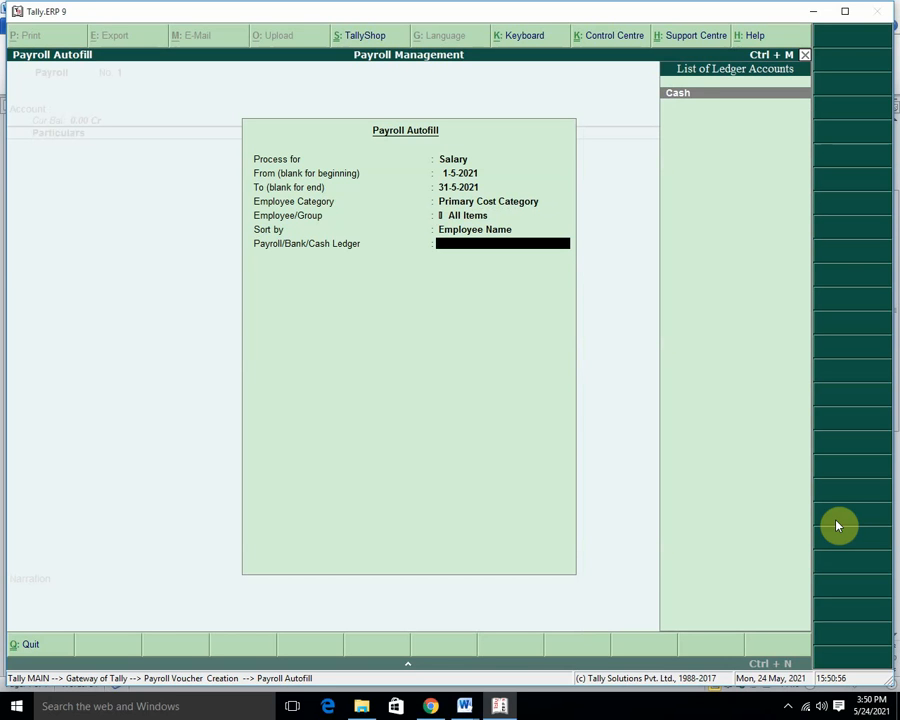
pyautogui.press('Return')
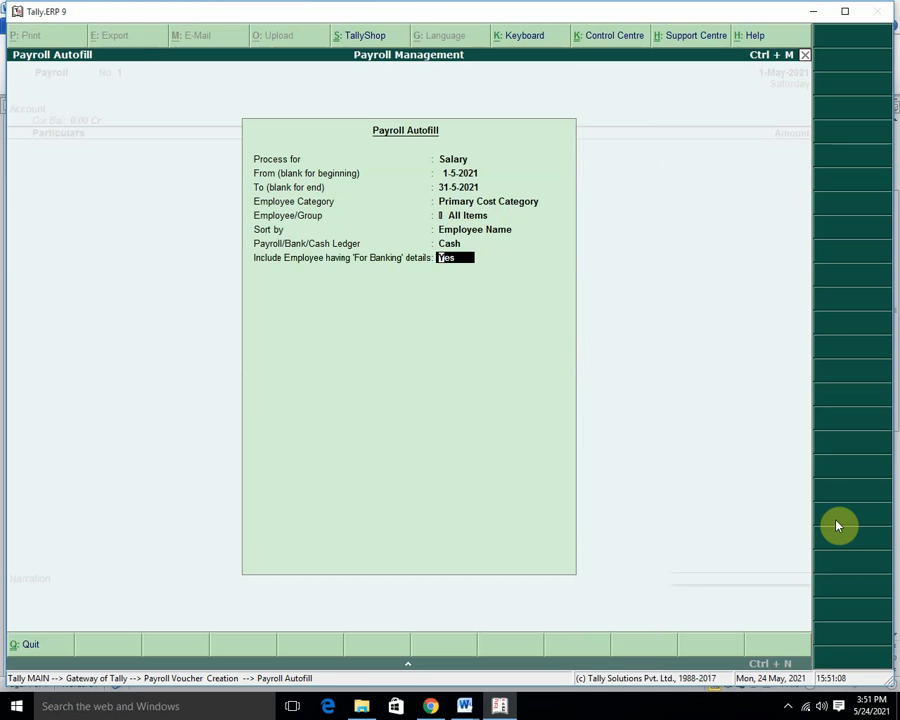
pyautogui.press('Return')
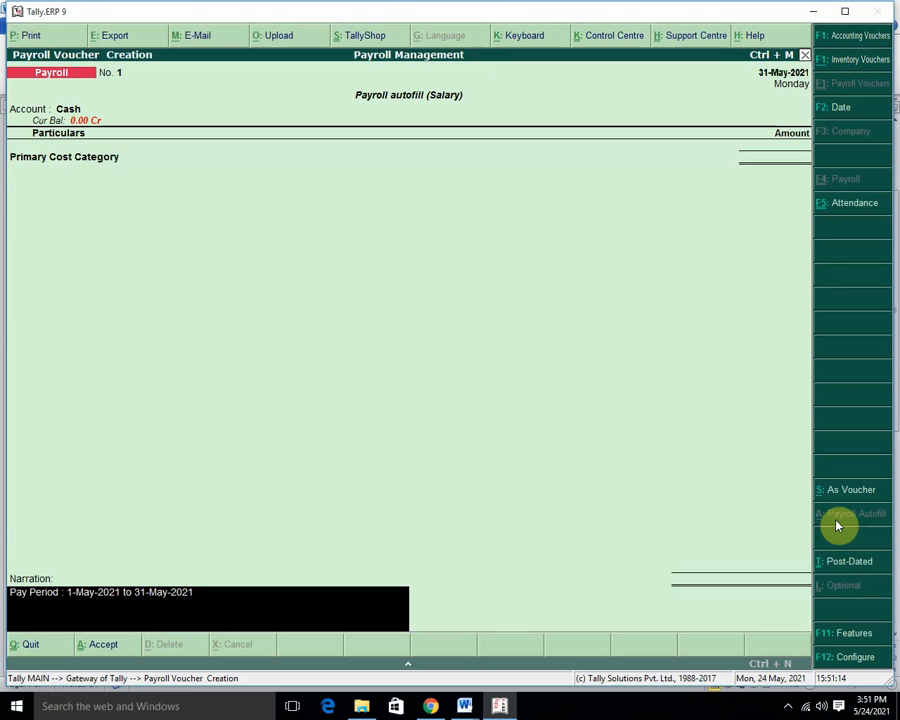
pyautogui.press('Return')
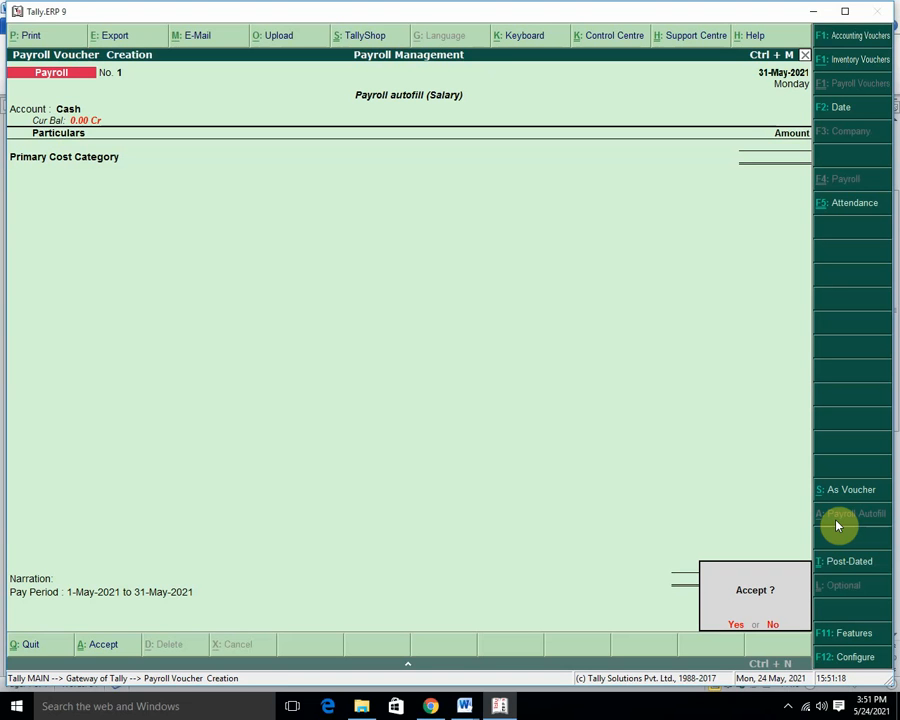
pyautogui.press('Escape')
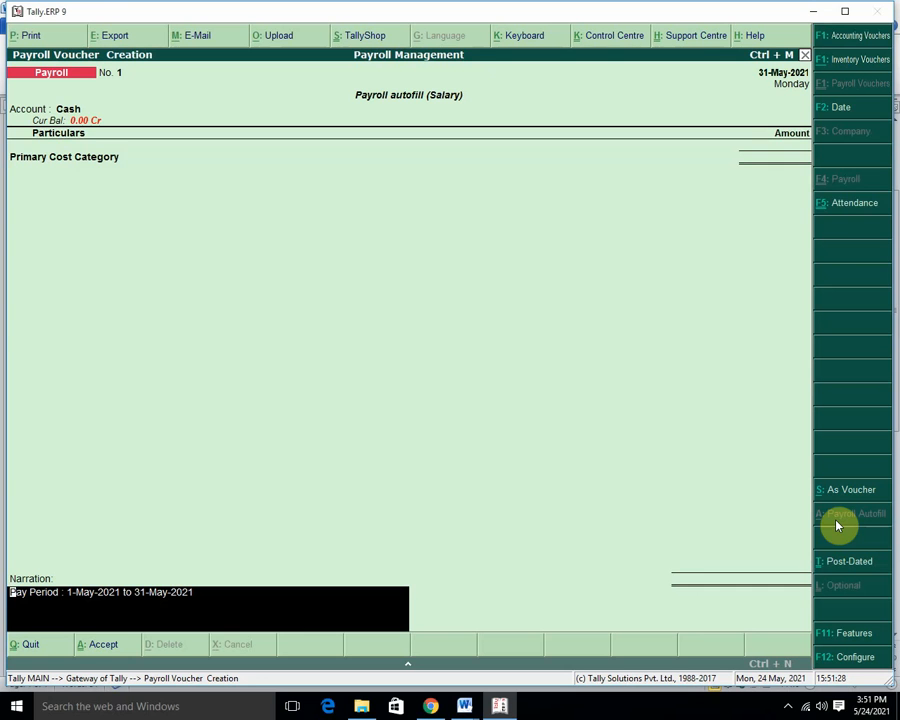
# Step: Leave voucher creation for the Gateway of Tally and display the Day Book
pyautogui.click(832, 205)
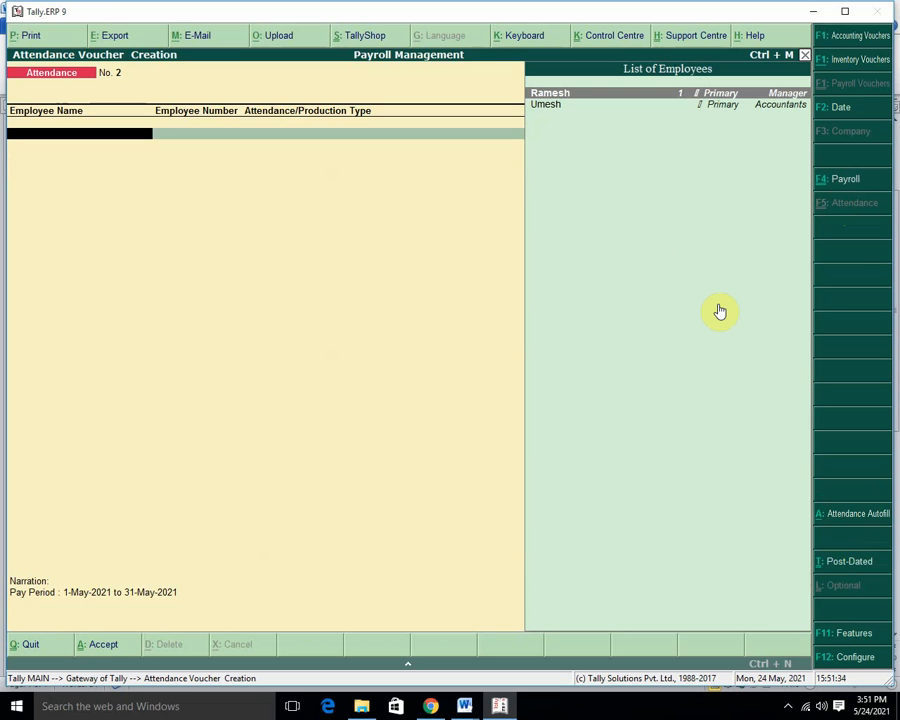
pyautogui.press('Escape')
pyautogui.press('Return')
pyautogui.press('Down')
pyautogui.press('Down')
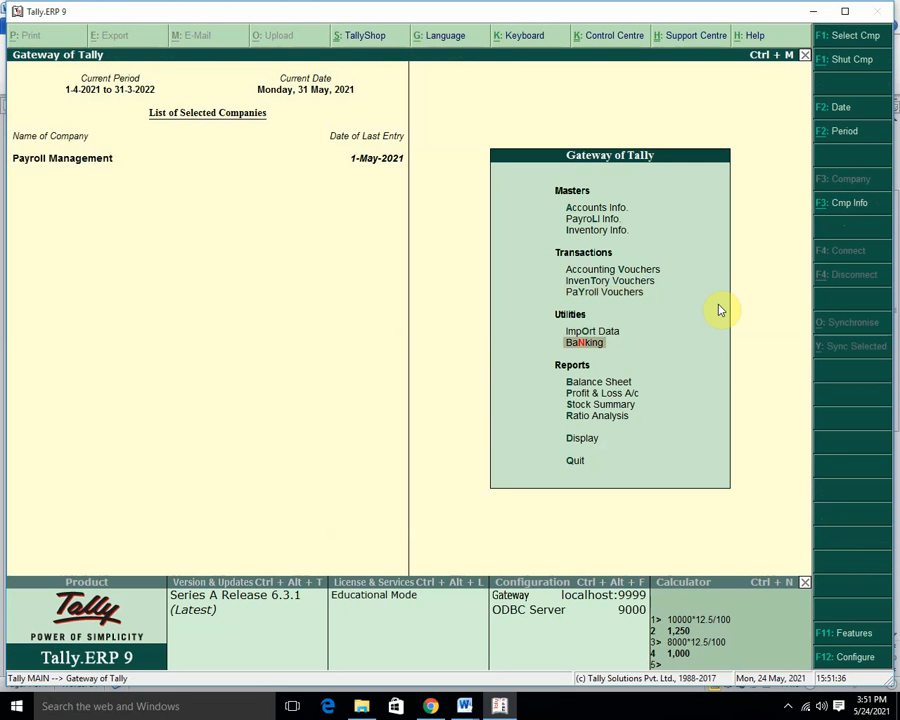
pyautogui.press('Down')
pyautogui.press('Down')
pyautogui.press('Down')
pyautogui.press('Down')
pyautogui.press('Down')
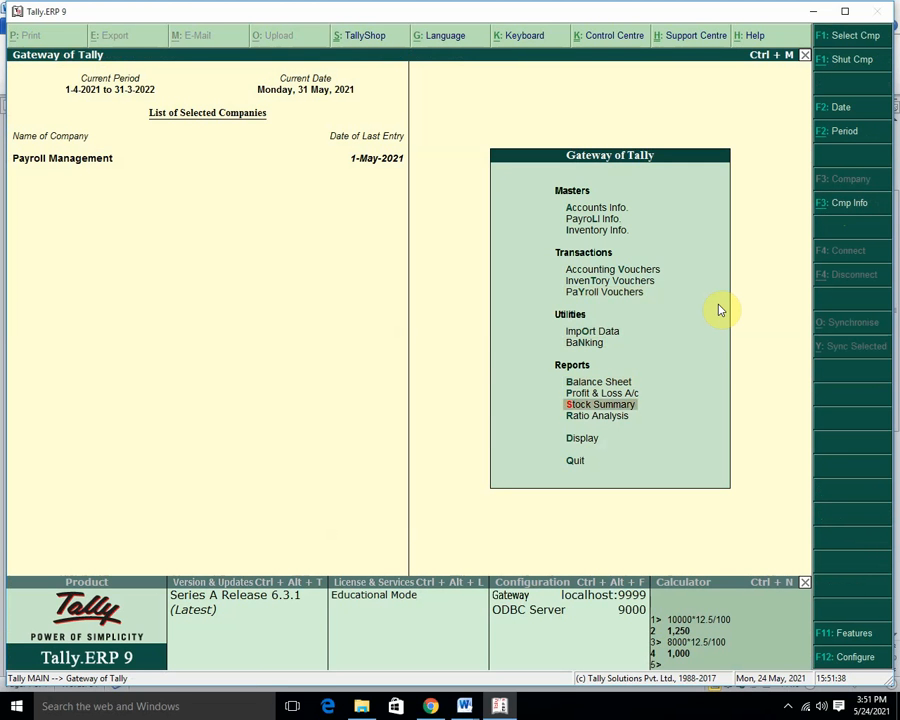
pyautogui.press('Return')
pyautogui.press('Down')
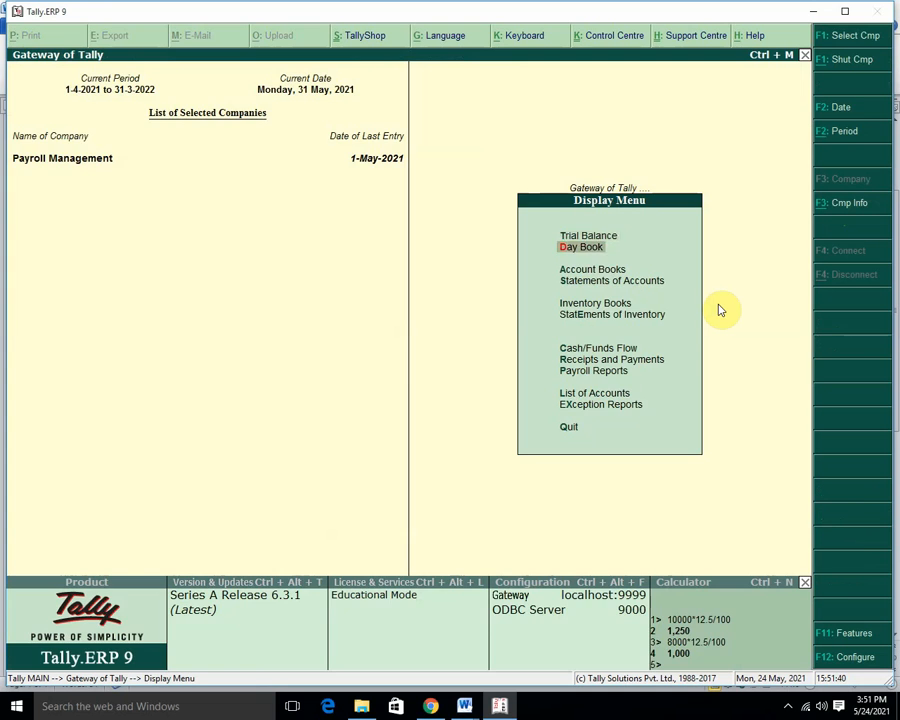
pyautogui.press('Return')
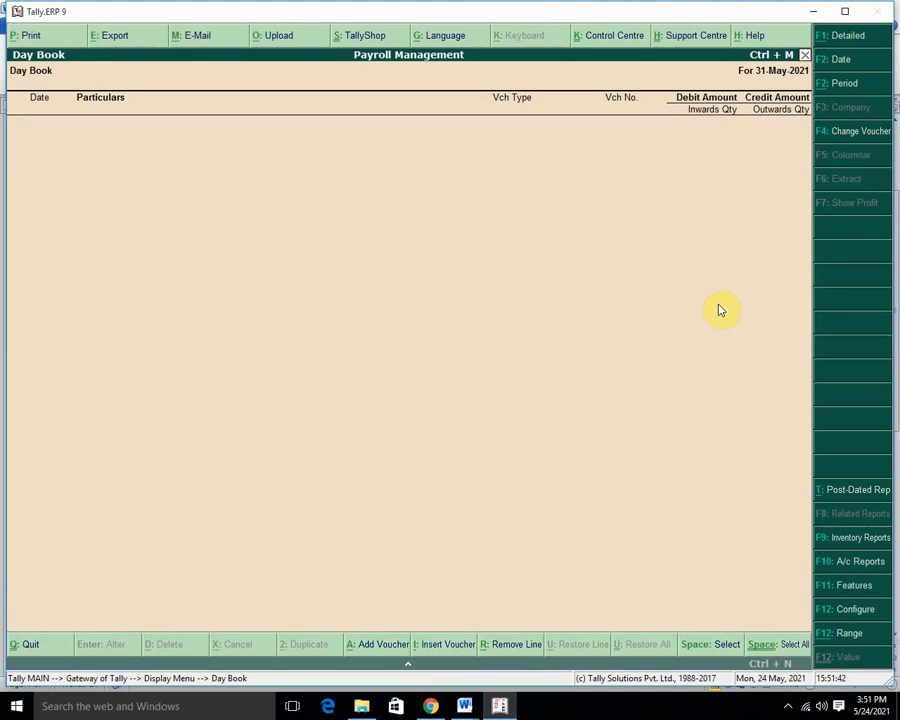
# Step: Change the Day Book date to 1-May-2021
pyautogui.press('F2')
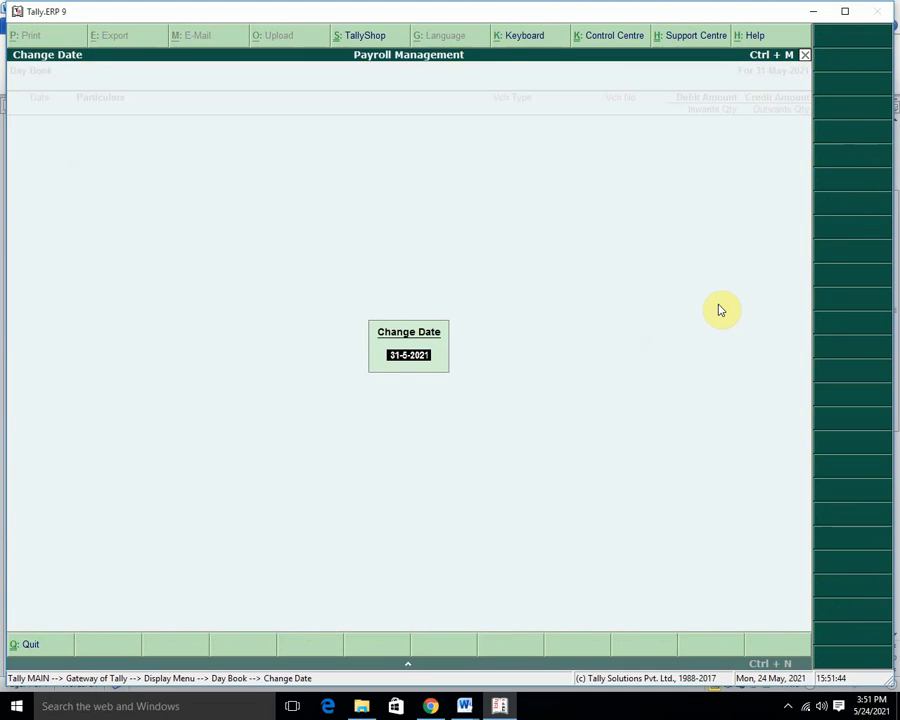
pyautogui.write('1-5')
pyautogui.press('Return')
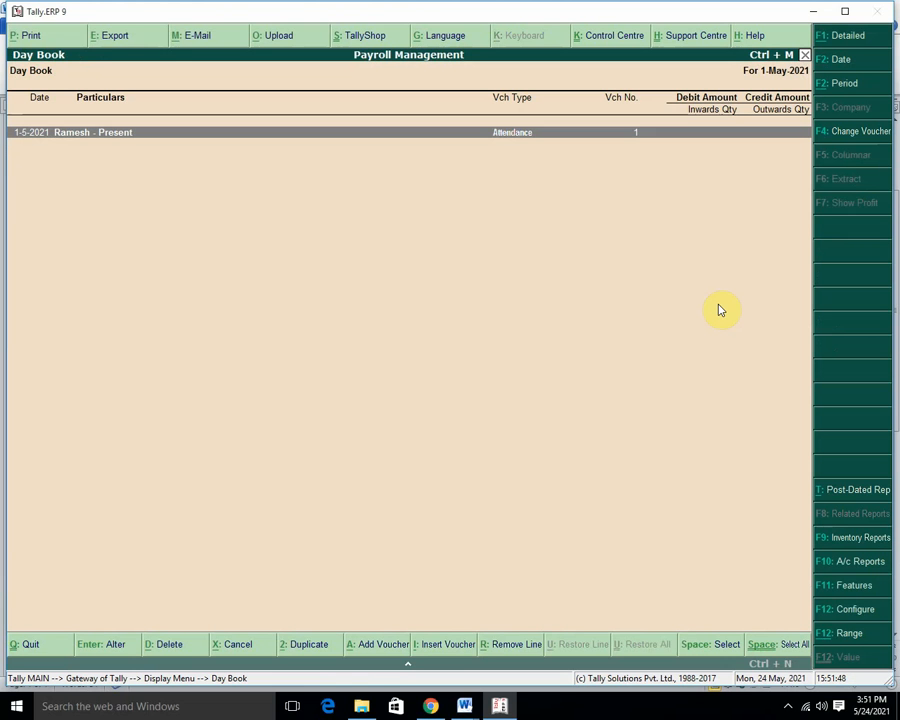
# Step: Open the 1-May-2021 attendance voucher from the Day Book, review each employee's attendance line and accept the voucher
pyautogui.press('Return')
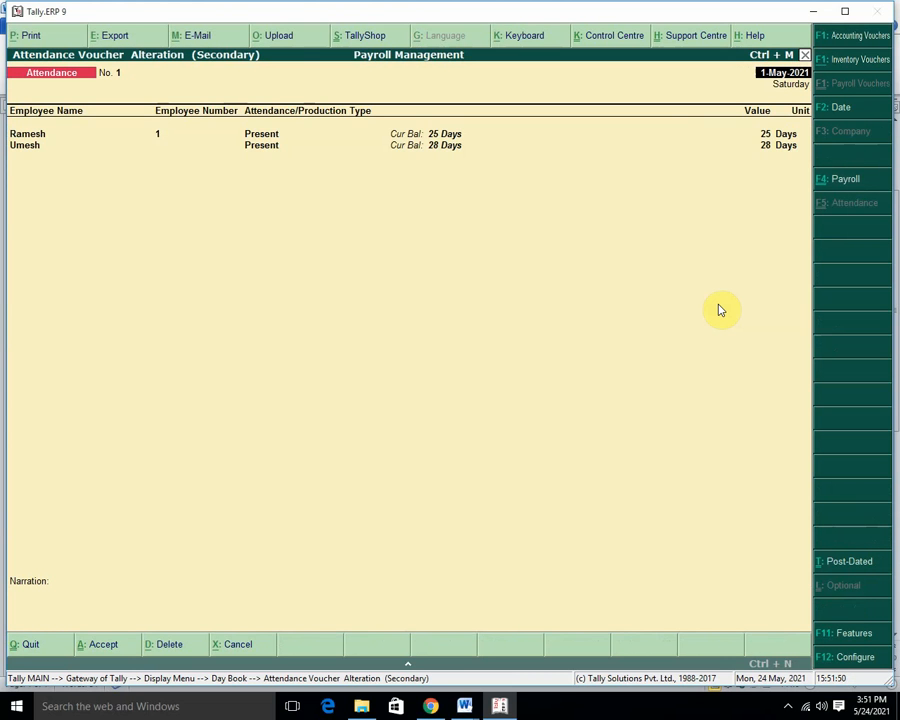
pyautogui.press('Return')
pyautogui.press('Return')
pyautogui.press('Return')
pyautogui.press('Return')
pyautogui.press('Return')
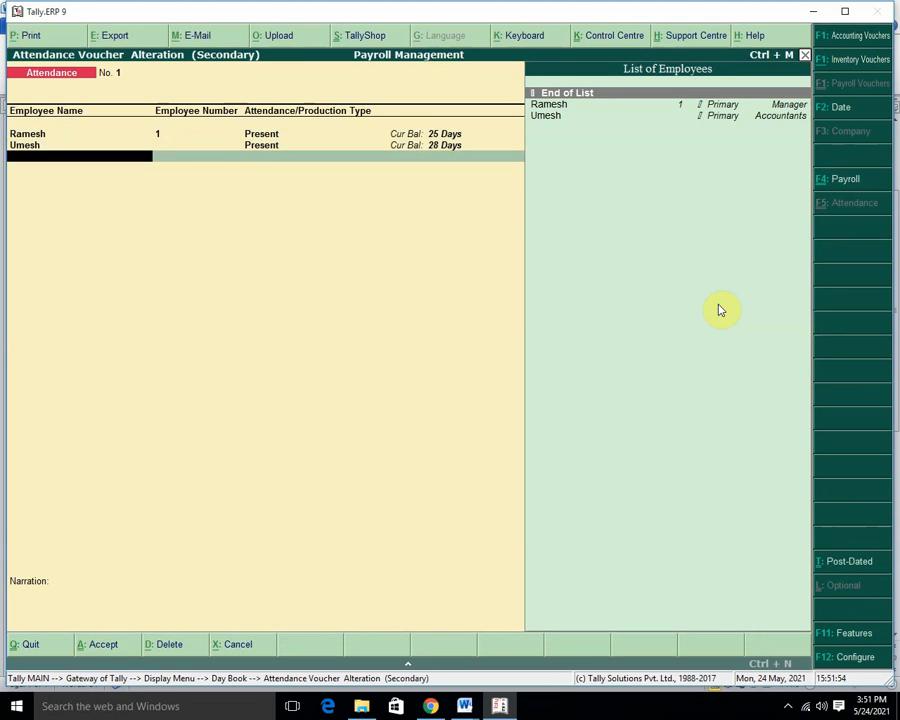
pyautogui.press('Return')
pyautogui.press('Return')
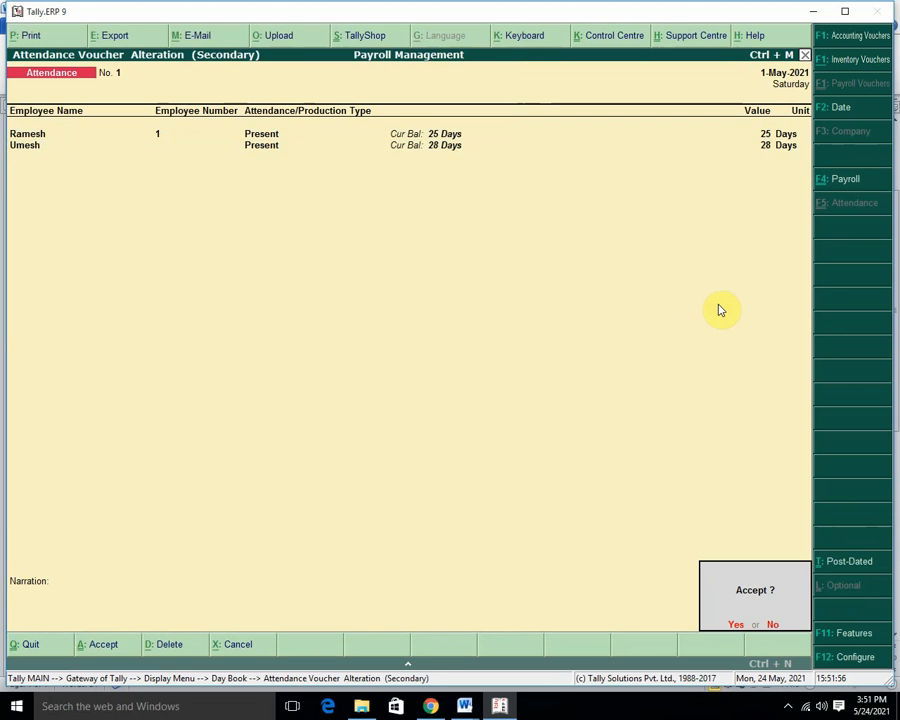
pyautogui.press('Return')
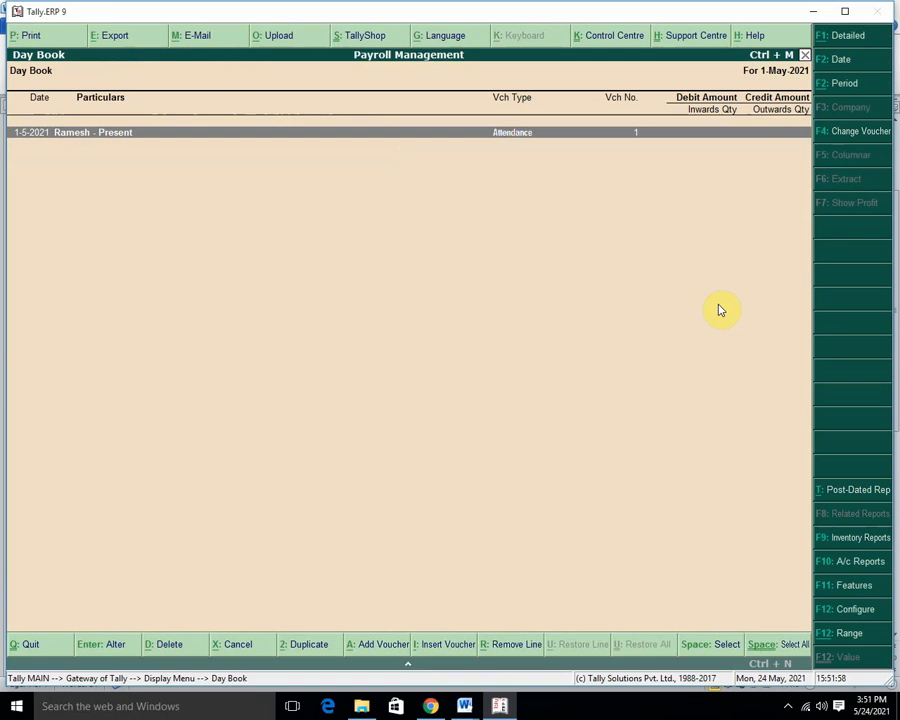
# Step: Return to the Gateway of Tally, display the Day Book again and change its date to 31-May-2021
pyautogui.press('Escape')
pyautogui.press('Escape')
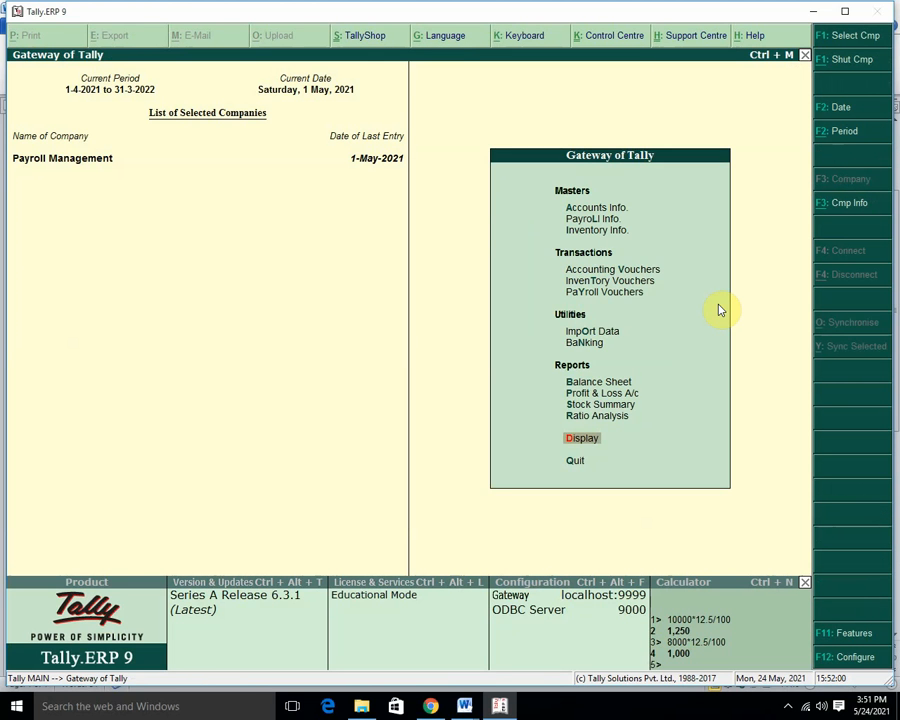
pyautogui.press('Return')
pyautogui.press('Down')
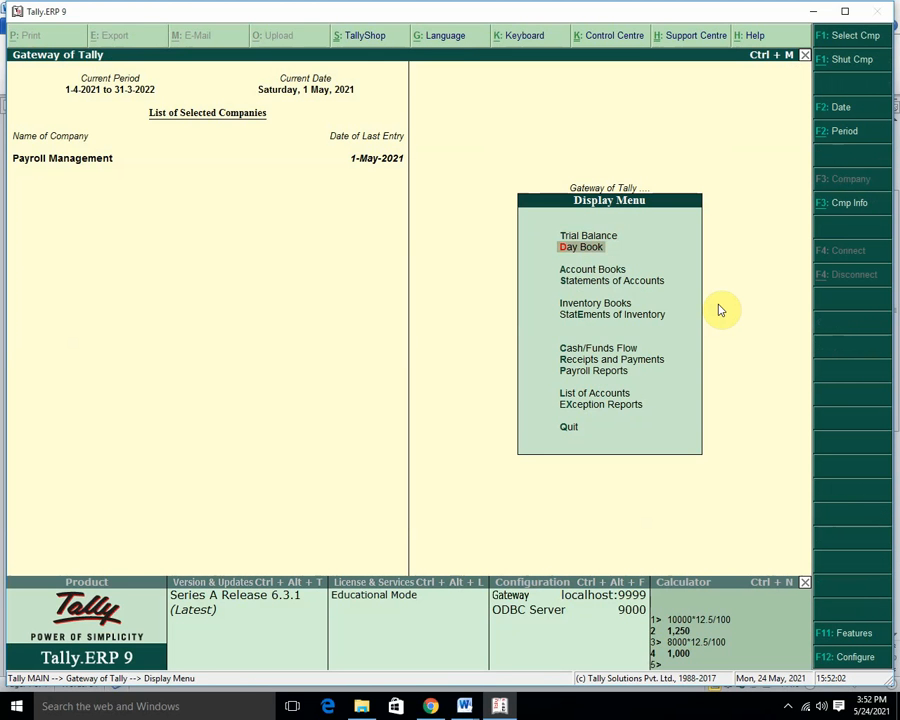
pyautogui.press('Return')
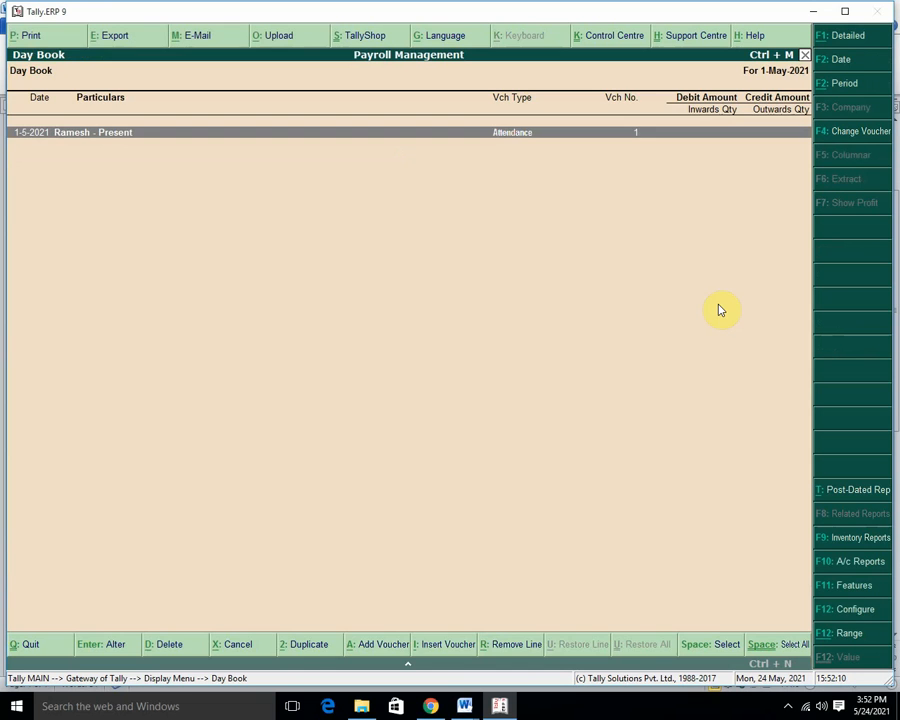
pyautogui.press('F2')
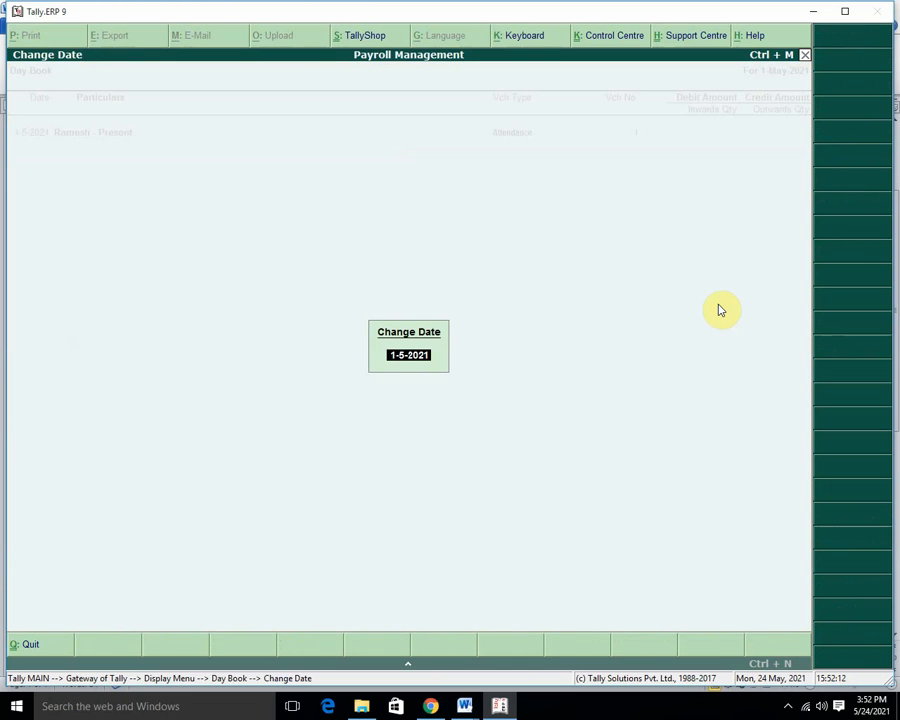
pyautogui.write('31')
pyautogui.press('Return')
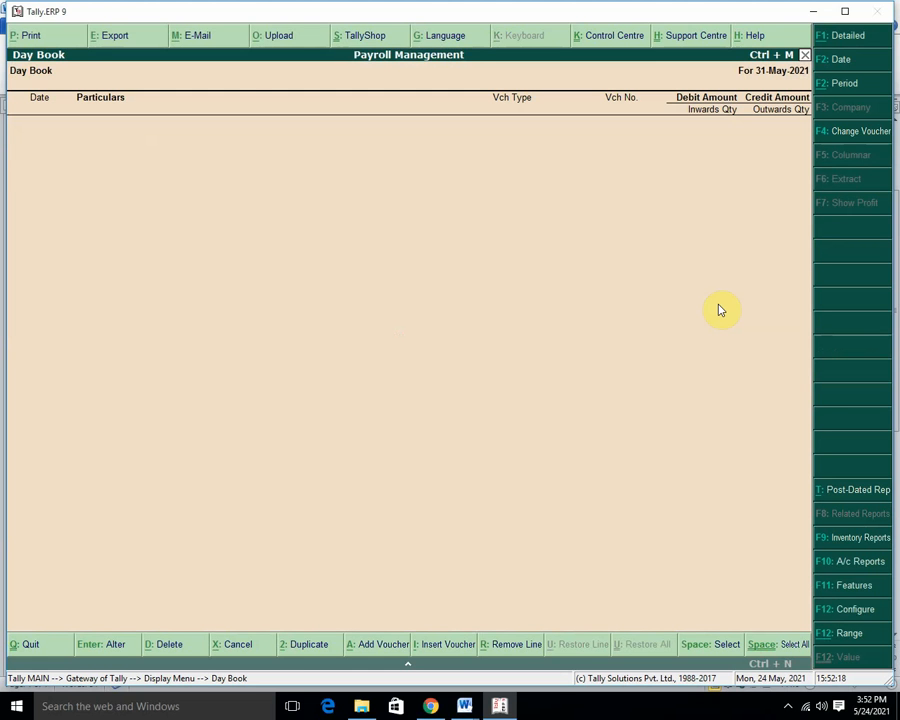
# Step: Close the Day Book and return to the Gateway of Tally, declining to quit the program
pyautogui.press('Escape')
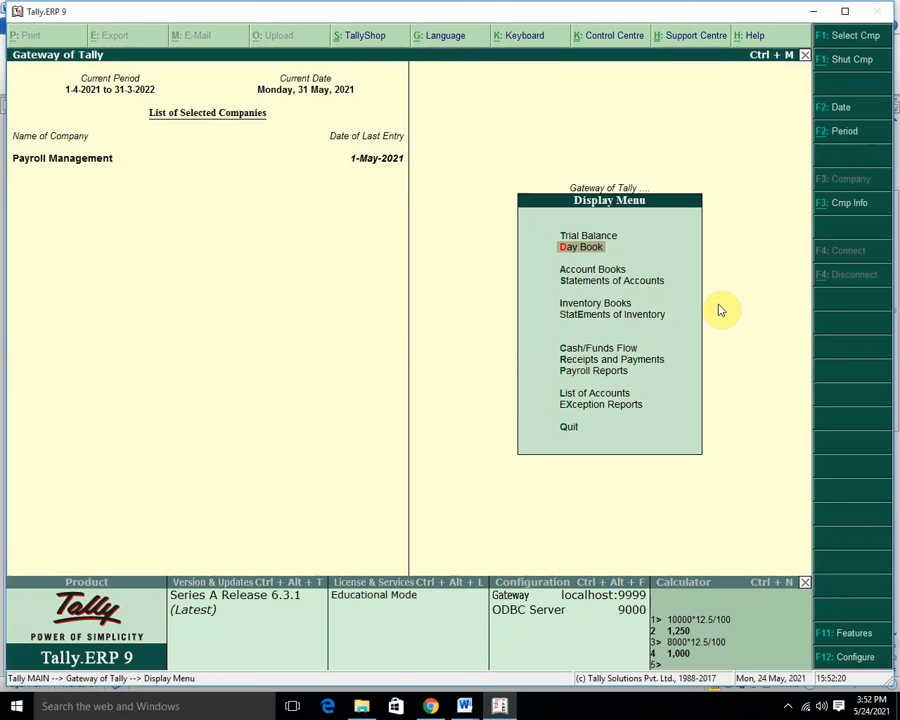
pyautogui.press('Escape')
pyautogui.press('Escape')
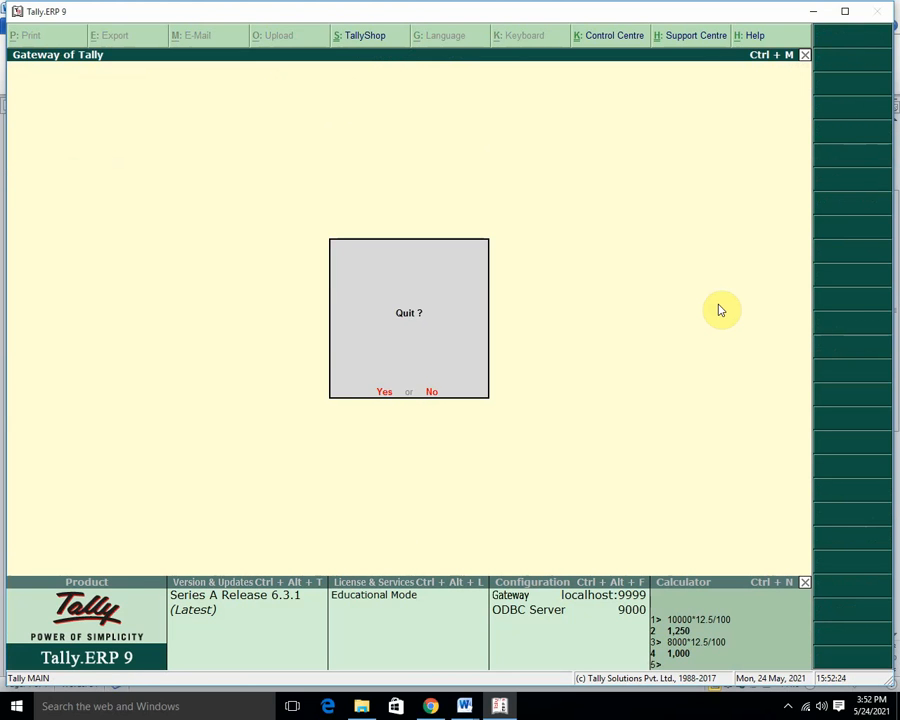
pyautogui.press('n')
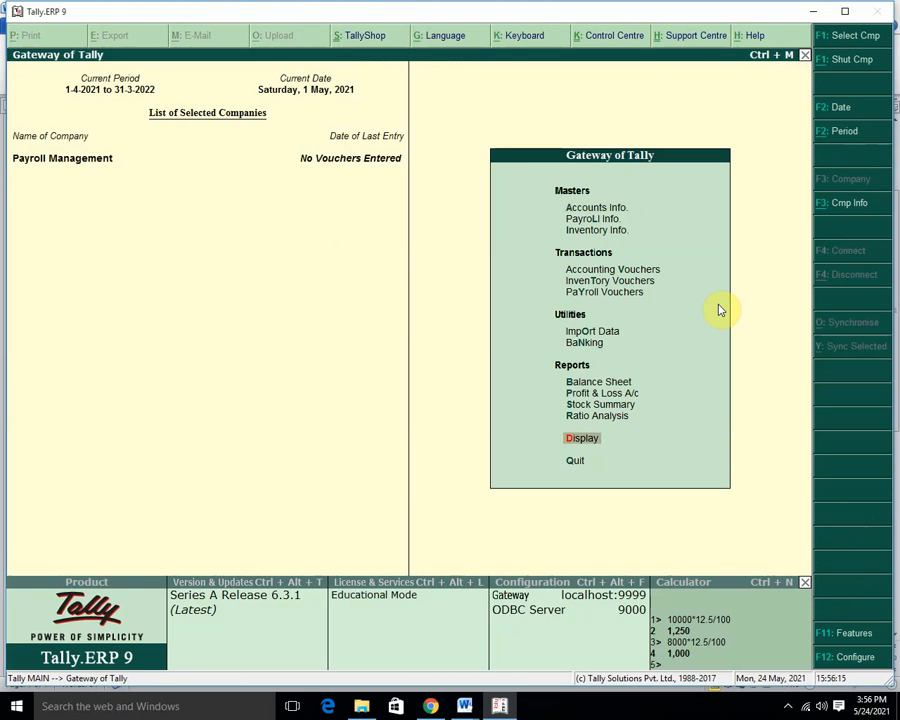
pyautogui.click(790, 708)
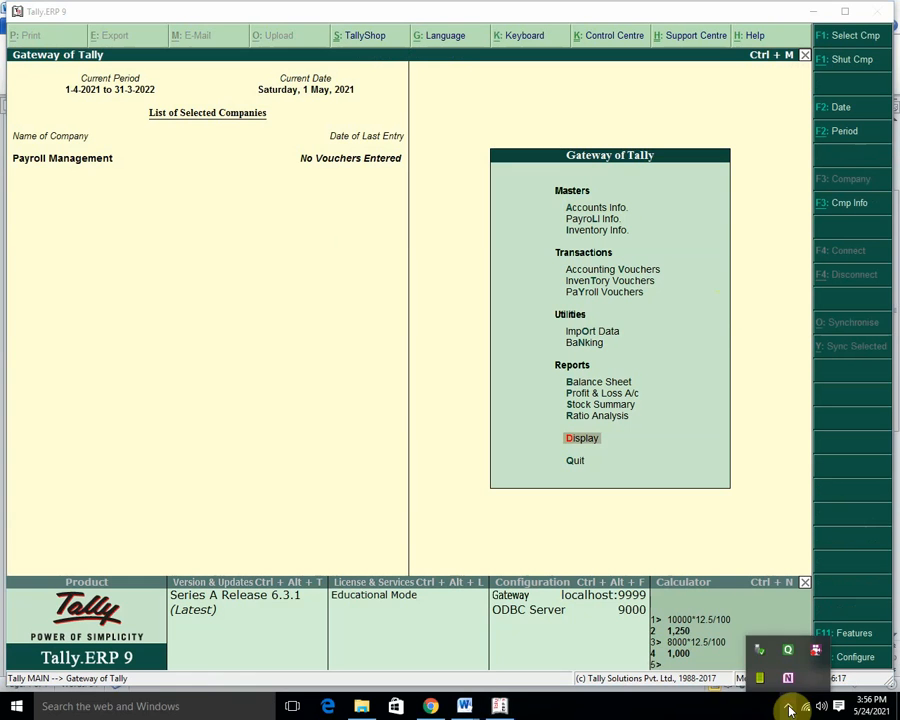
pyautogui.click(762, 484)
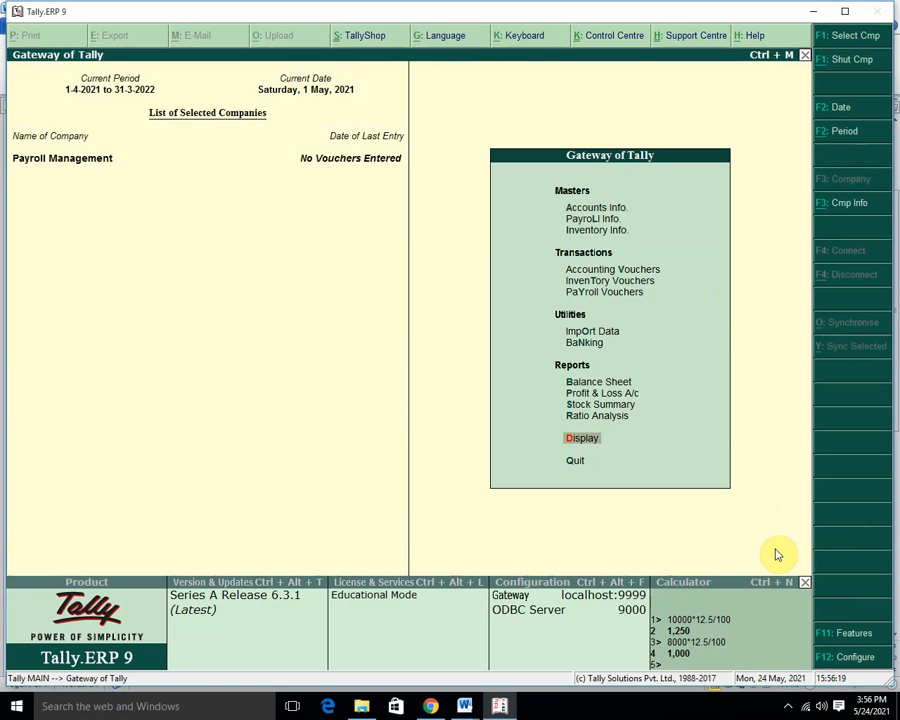
# Step: Open payroll voucher creation from the Gateway of Tally
pyautogui.press('Up')
pyautogui.press('Up')
pyautogui.press('Up')
pyautogui.press('Up')
pyautogui.press('Up')
pyautogui.press('Up')
pyautogui.press('Up')
pyautogui.press('Up')
pyautogui.press('Down')
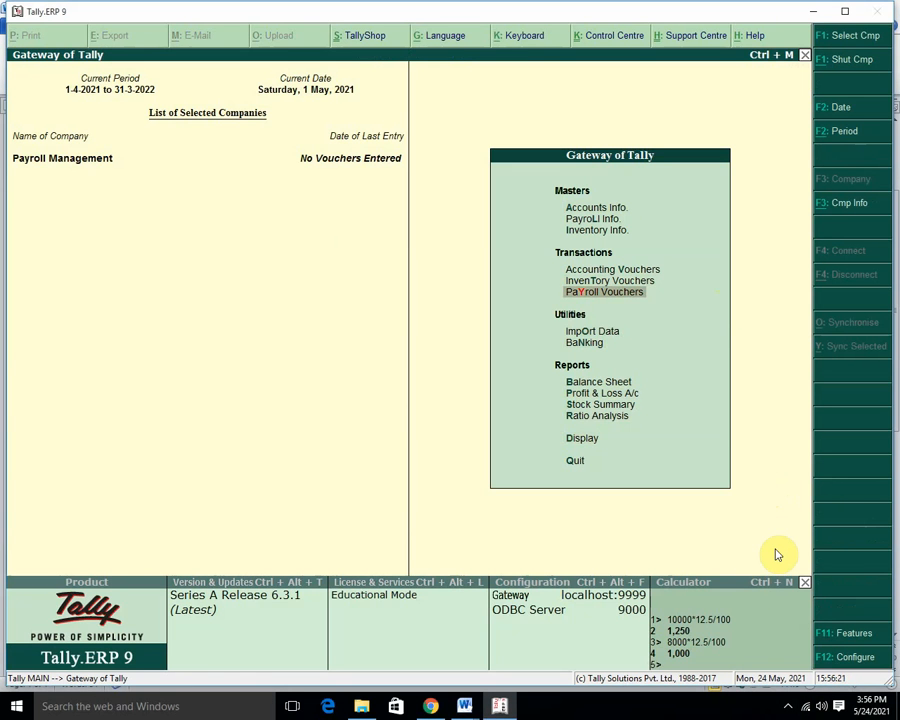
pyautogui.press('Return')
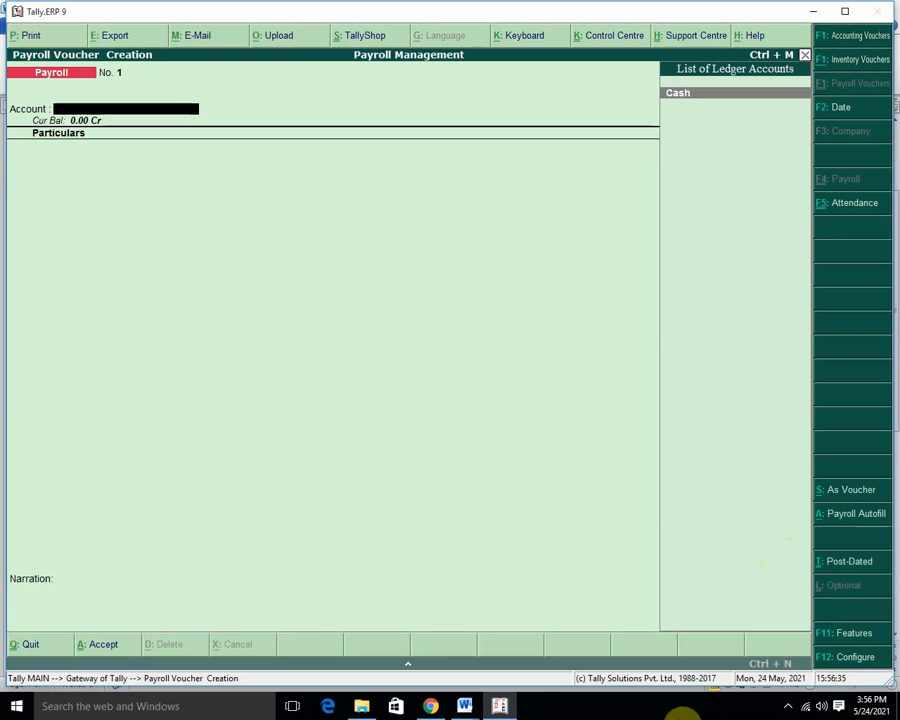
# Step: Switch to the Final Step for payroll management 2021 document in Word, check the step list and return to Tally.ERP 9
pyautogui.moveTo(470, 712)
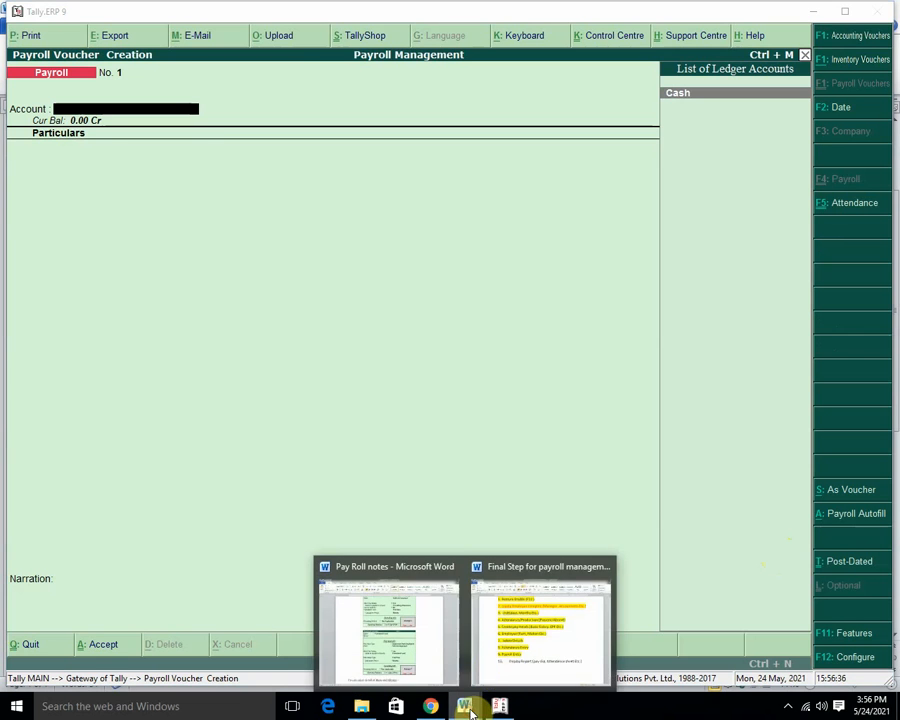
pyautogui.click(514, 652)
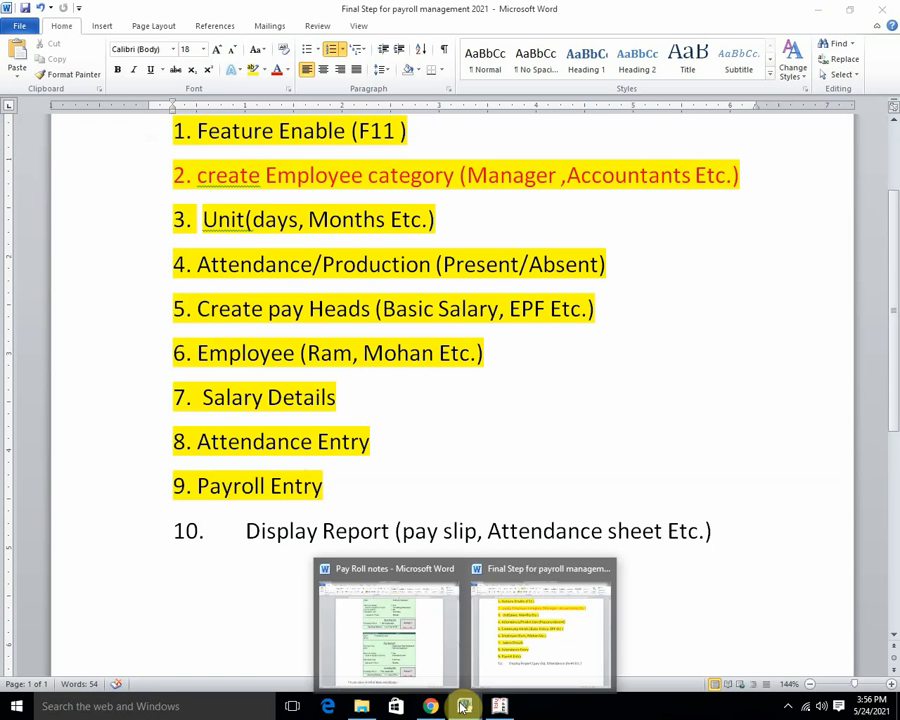
pyautogui.click(511, 666)
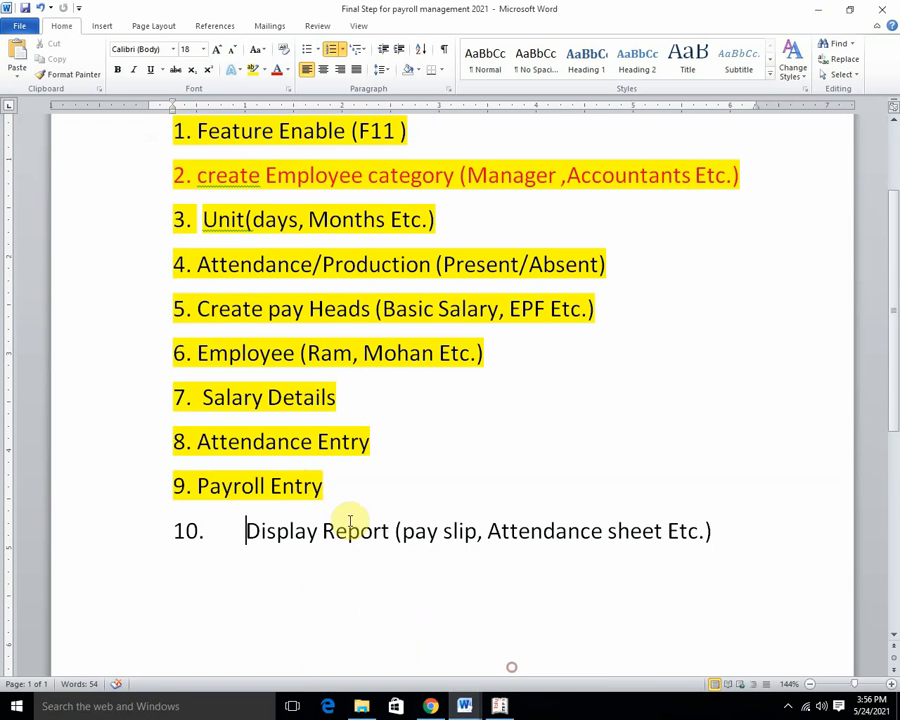
pyautogui.click(816, 10)
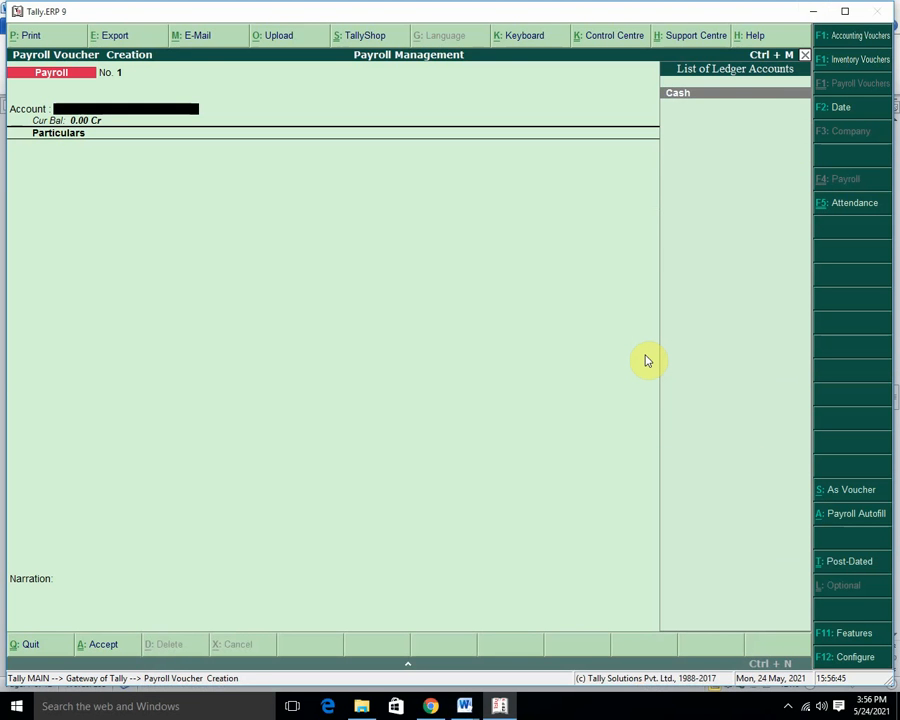
# Step: Switch to an attendance voucher and record 25 days of Present for the employee in the Manager category
pyautogui.press('F5')
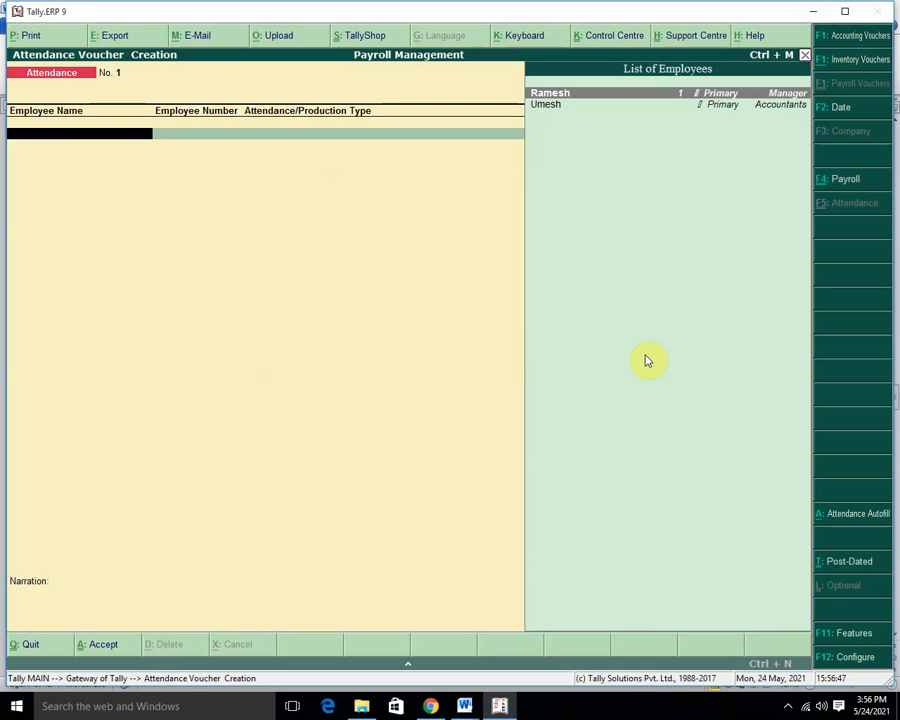
pyautogui.press('Return')
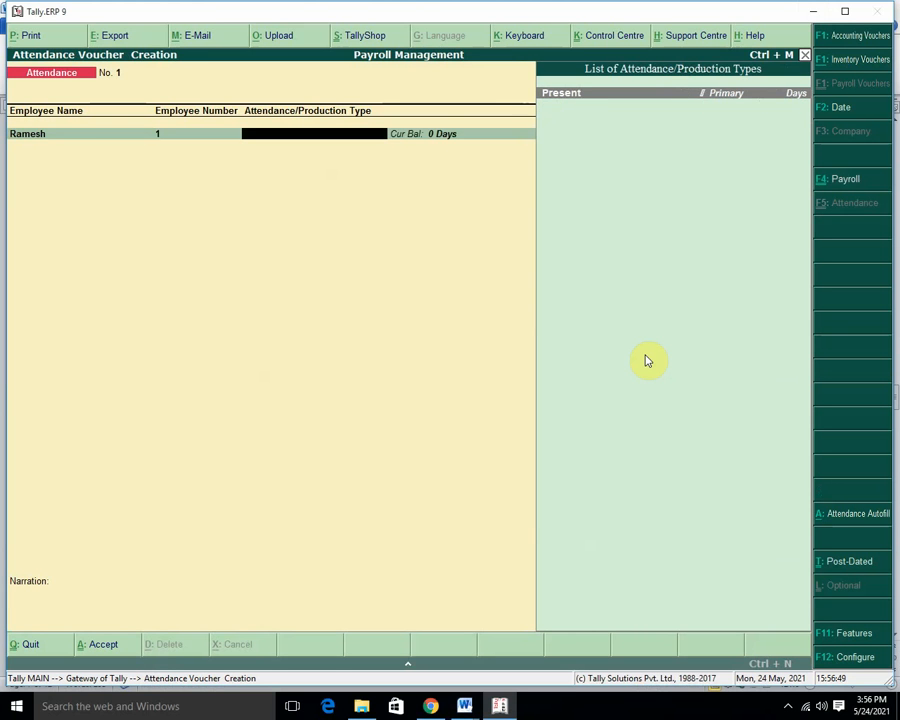
pyautogui.press('Return')
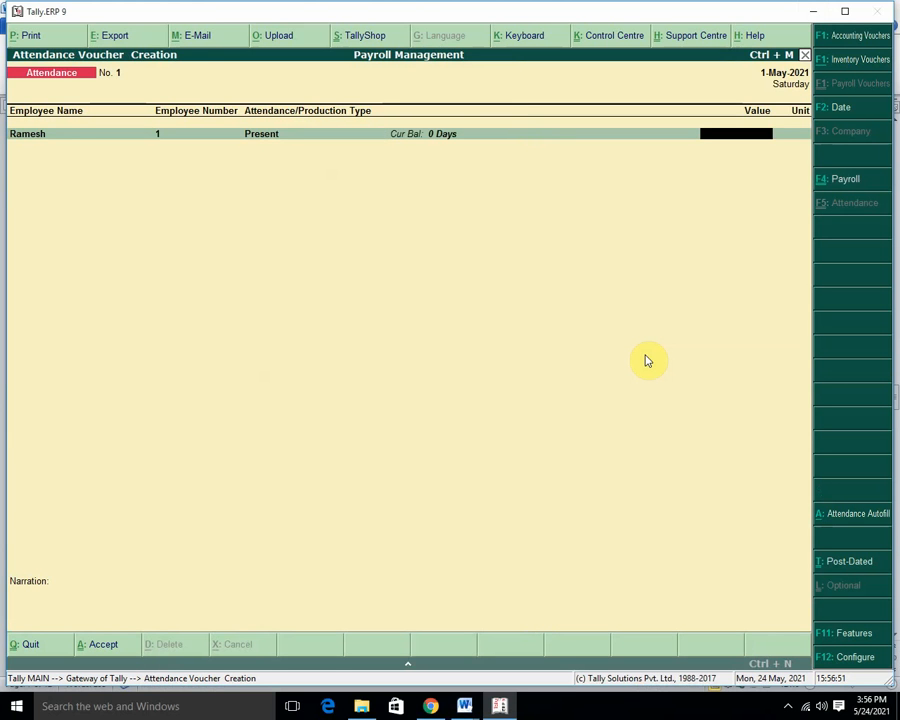
pyautogui.write('25')
pyautogui.press('Return')
# Step: Add 28 days of Present for the employee in the Accountants category and save the attendance voucher without a narration
pyautogui.press('Down')
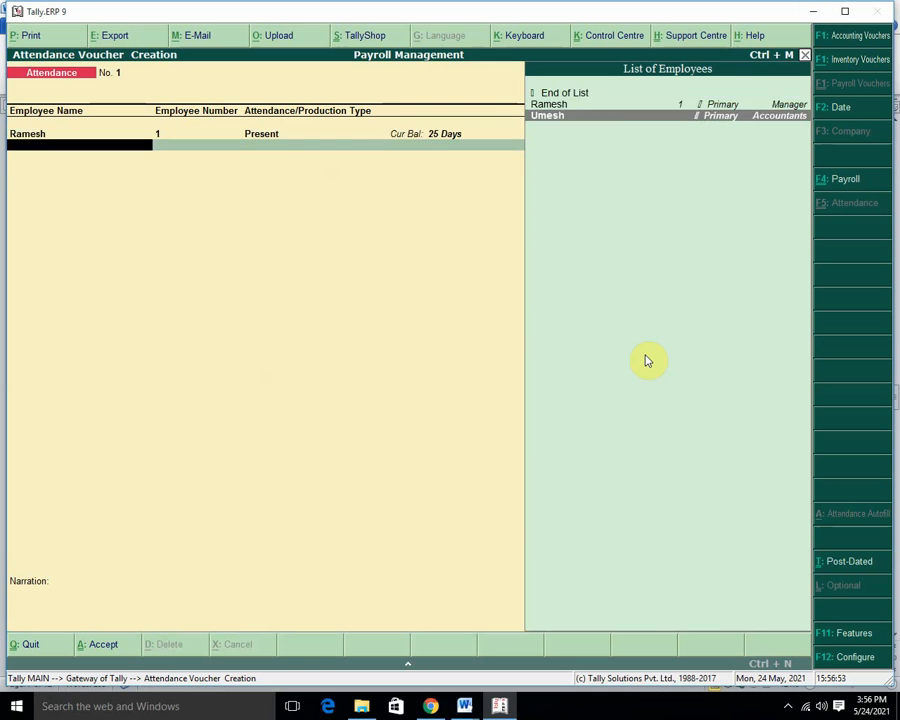
pyautogui.press('Return')
pyautogui.press('Return')
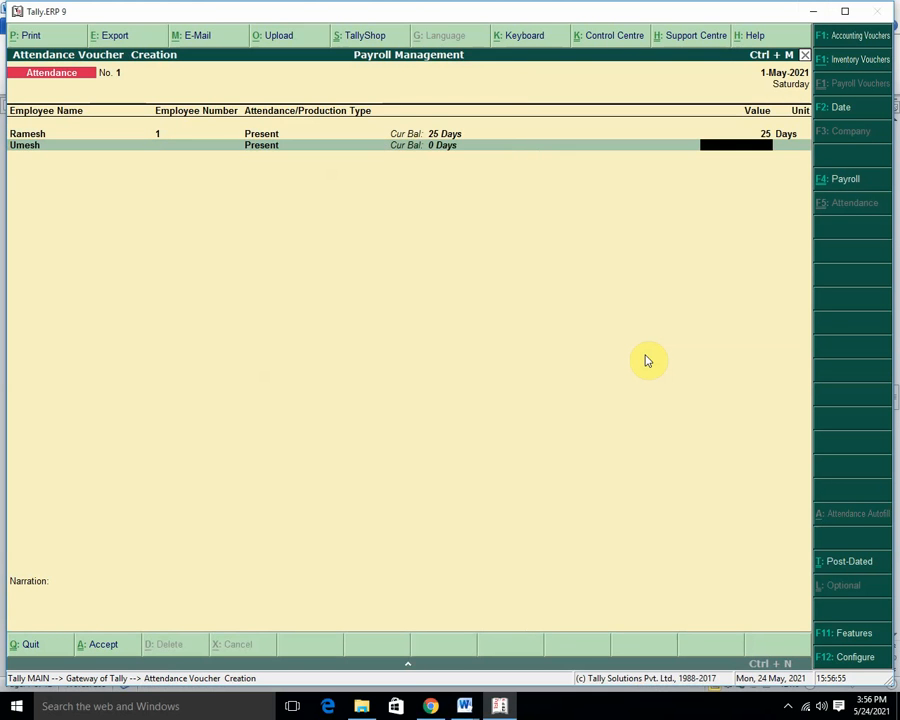
pyautogui.write('28')
pyautogui.press('Return')
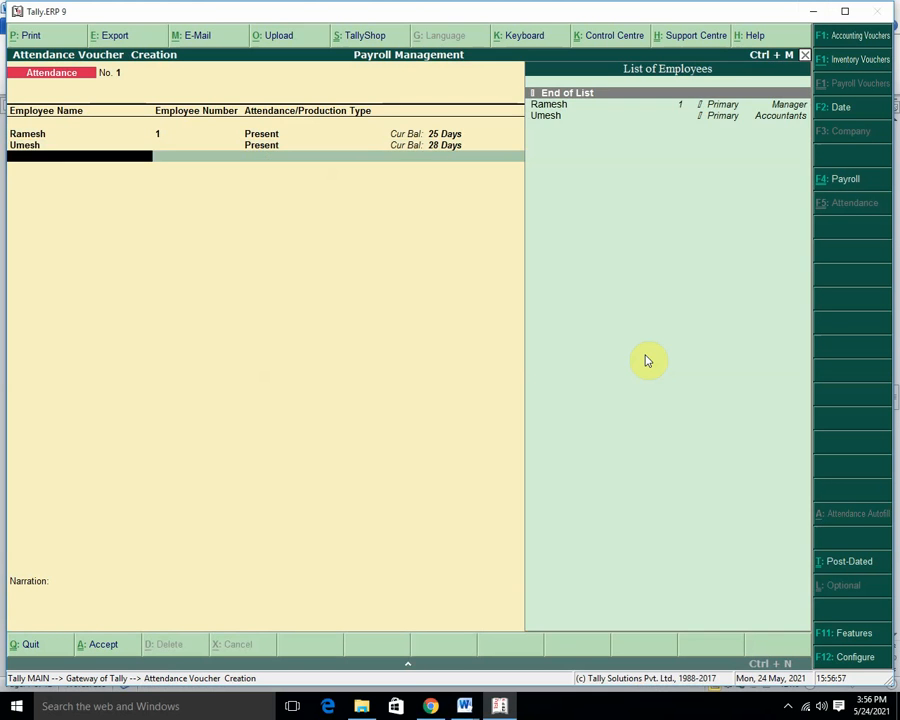
pyautogui.press('Return')
pyautogui.press('Return')
pyautogui.press('Return')
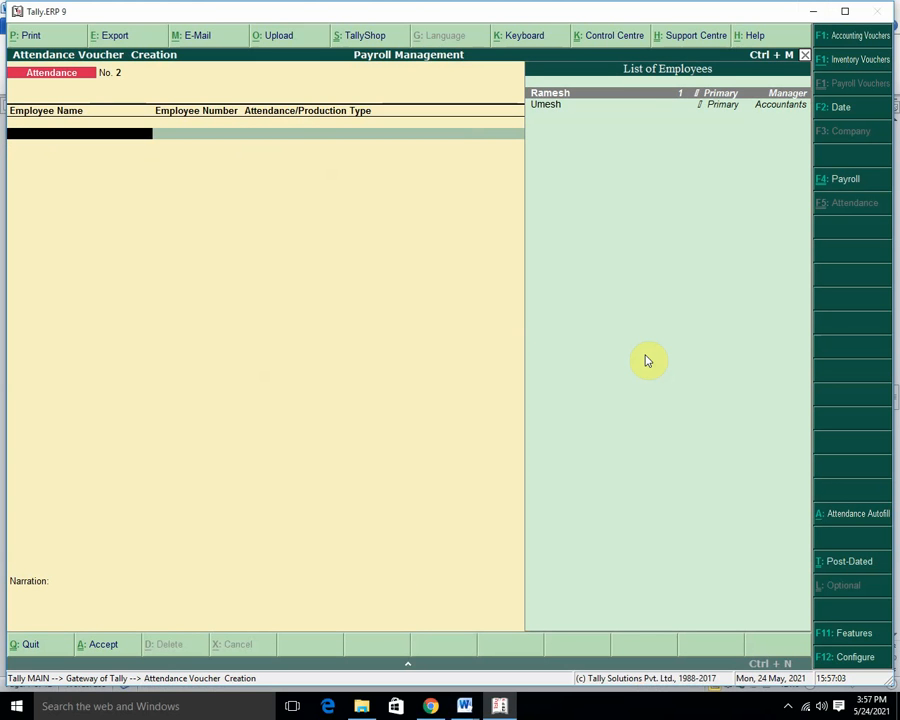
# Step: Switch to a payroll voucher and start Payroll Autofill for the Salary process from 1-5-2021 to 31-5-2021
pyautogui.hotkey('ctrl', 'F4')
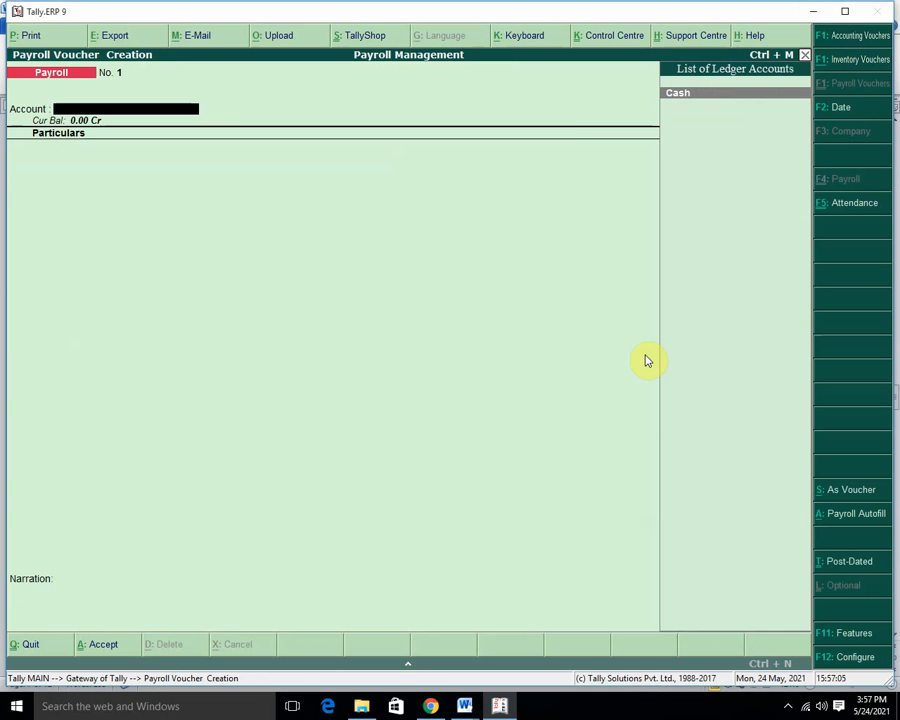
pyautogui.hotkey('alt', 'a')
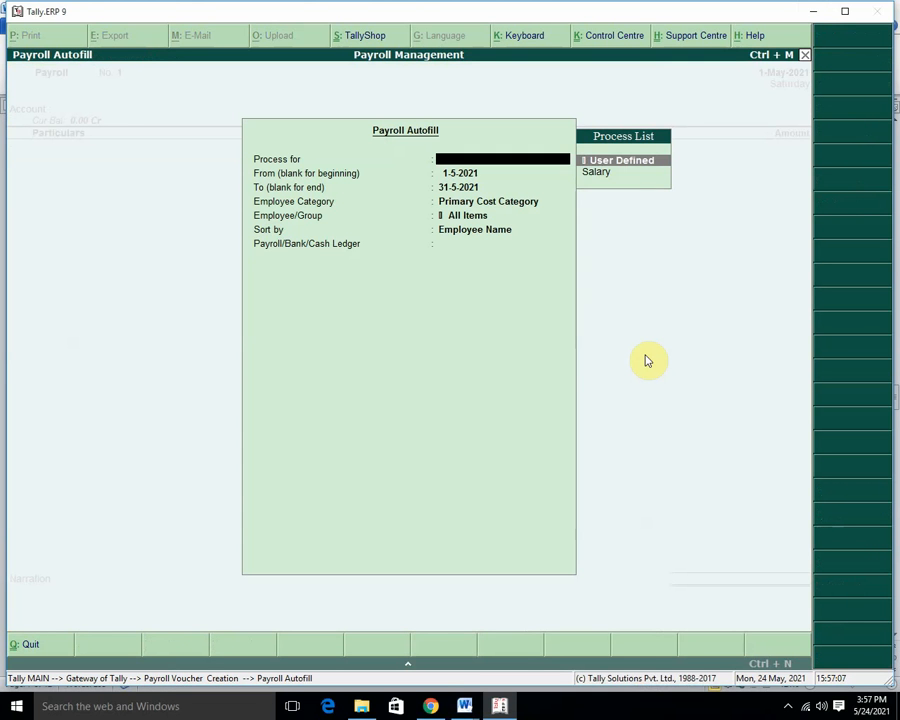
pyautogui.press('Down')
pyautogui.press('Return')
pyautogui.press('Return')
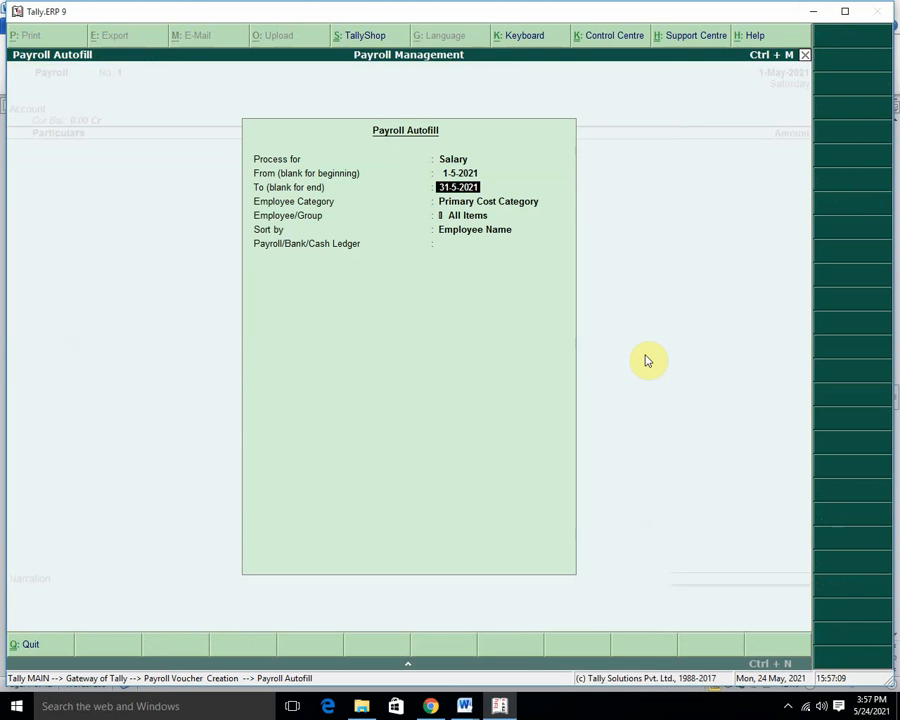
pyautogui.press('Return')
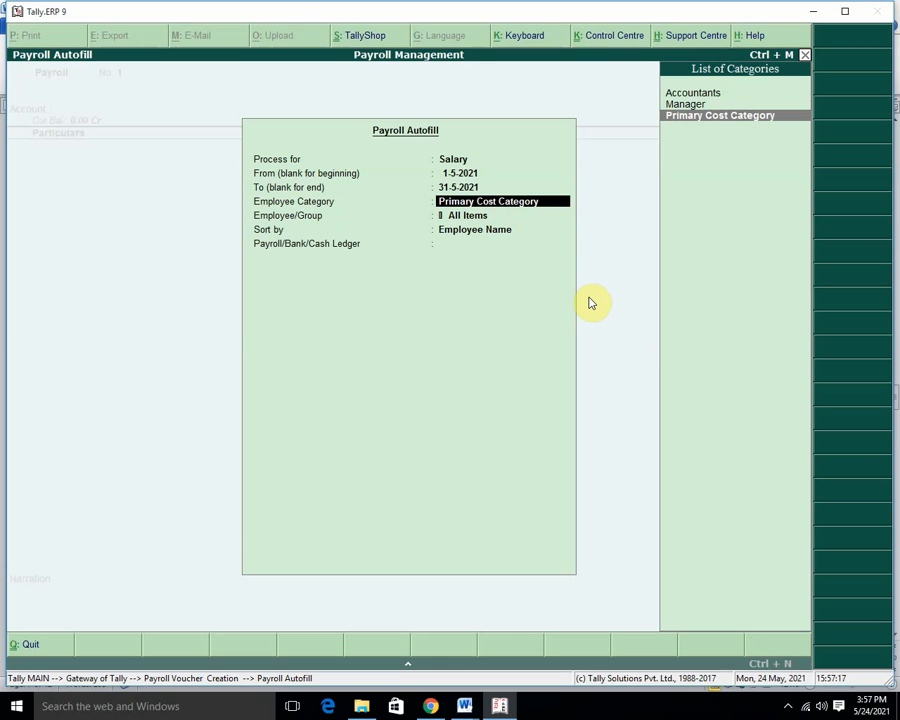
# Step: Look through the employee categories for the payroll autofill and set the Employee Category to Manager
pyautogui.press('Up')
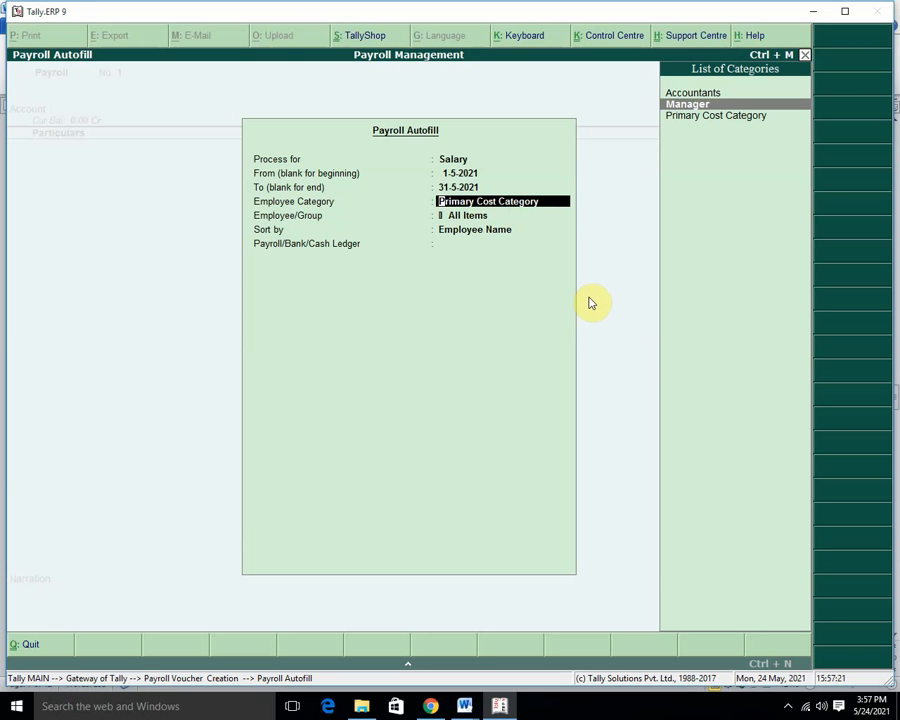
pyautogui.press('Up')
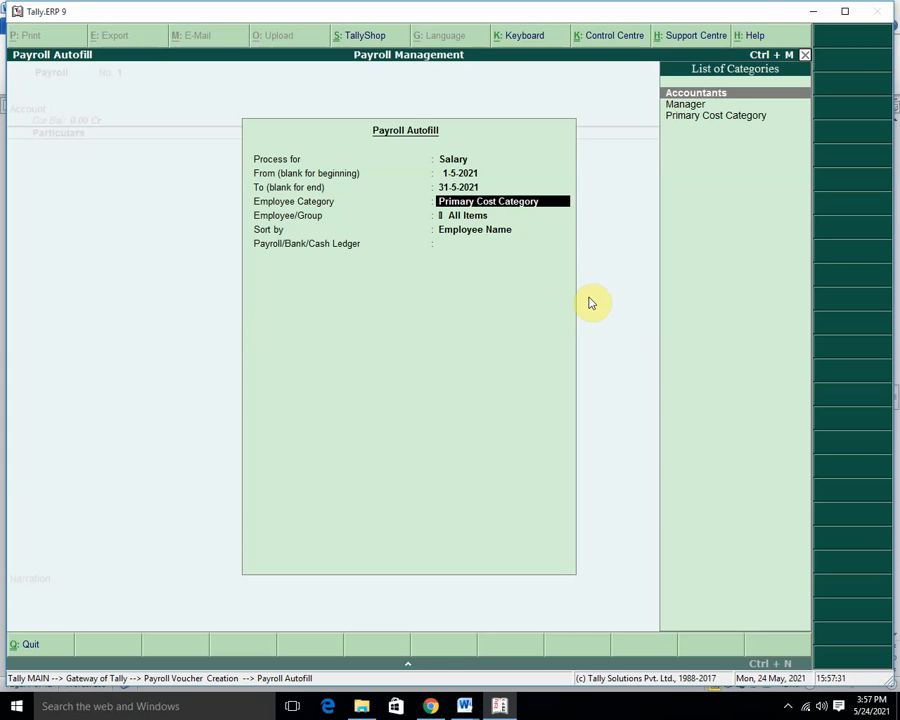
pyautogui.press('Down')
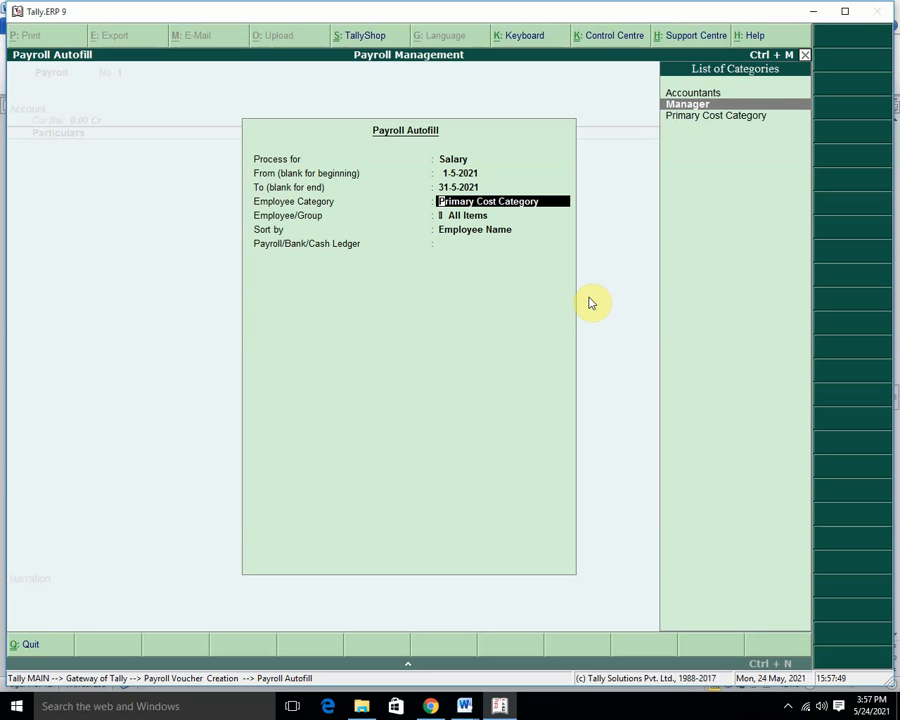
pyautogui.press('Return')
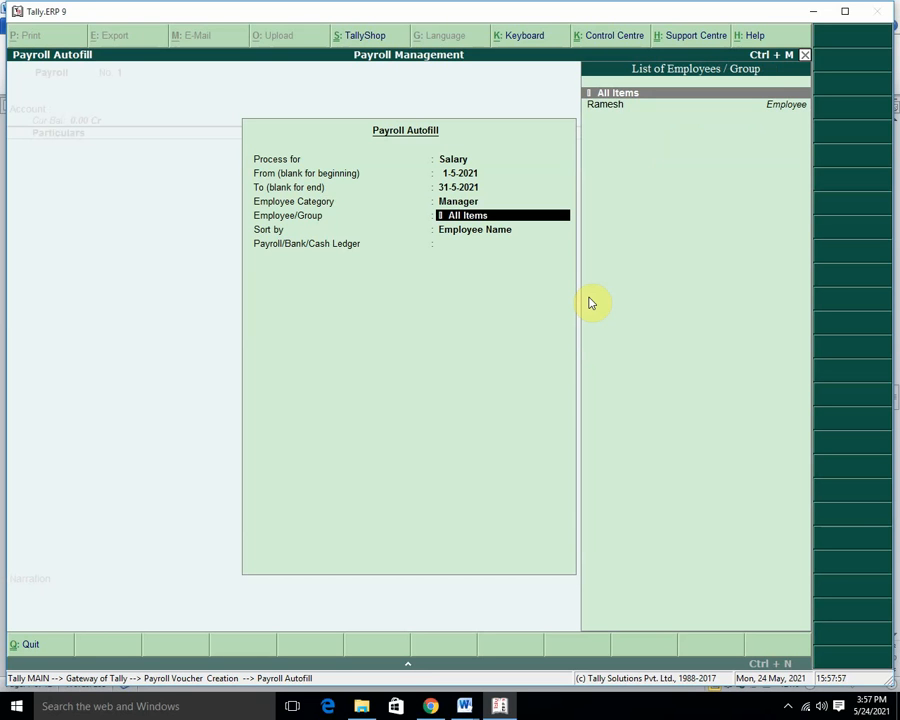
# Step: Complete the payroll autofill for All Items, sorted by Employee Name, with Cash as the Payroll/Bank/Cash Ledger
pyautogui.press('Return')
pyautogui.press('Return')
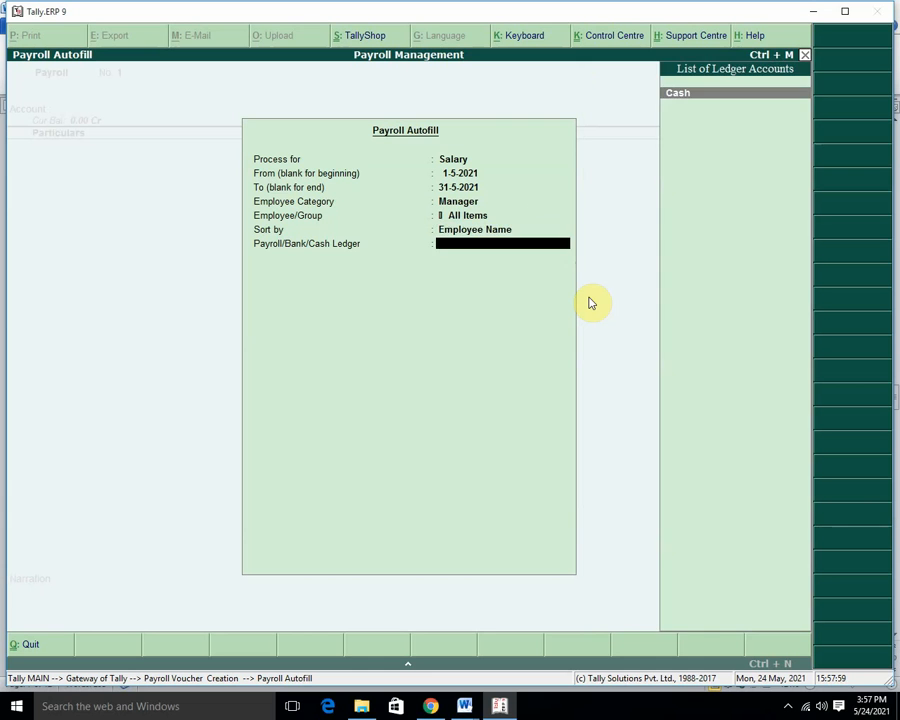
pyautogui.press('Return')
pyautogui.press('Return')
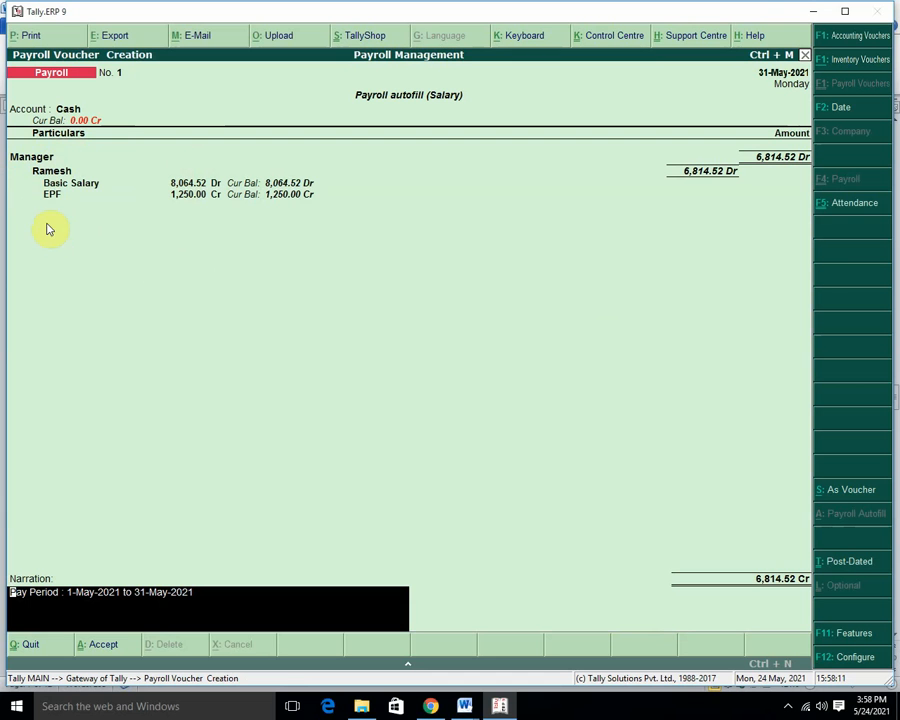
# Step: Clear the pay period narration and quit the payroll voucher without saving it
pyautogui.press('Delete')
pyautogui.press('Delete')
pyautogui.press('Delete')
pyautogui.press('Delete')
pyautogui.press('Delete')
pyautogui.press('Delete')
pyautogui.press('Delete')
pyautogui.press('Delete')
pyautogui.press('Delete')
pyautogui.press('Delete')
pyautogui.press('Delete')
pyautogui.press('Delete')
pyautogui.press('Delete')
pyautogui.press('Delete')
pyautogui.press('Delete')
pyautogui.press('Delete')
pyautogui.press('Delete')
pyautogui.press('Delete')
pyautogui.press('Delete')
pyautogui.press('Delete')
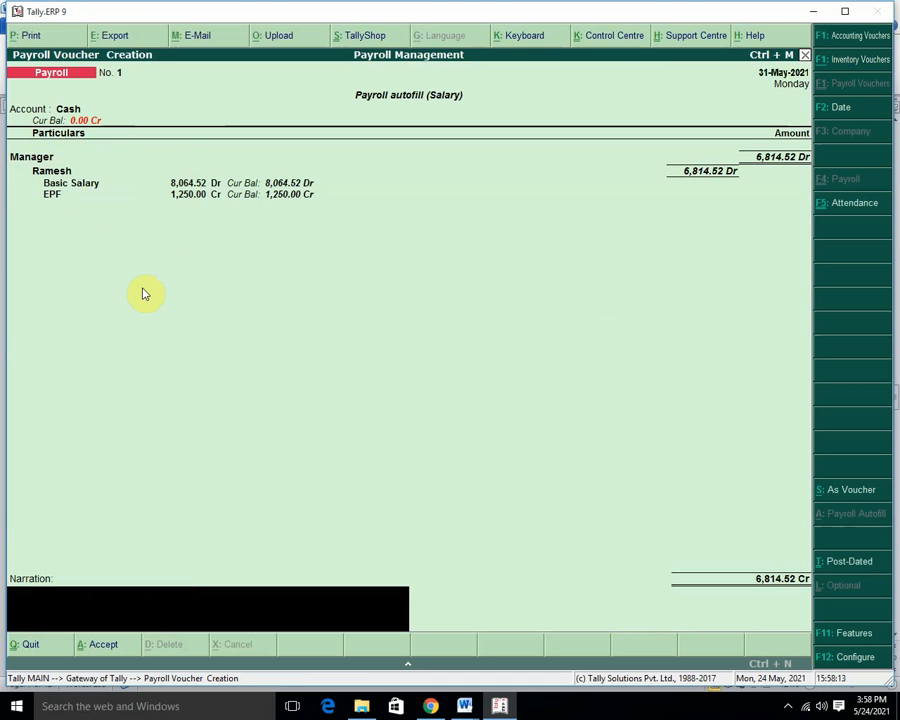
pyautogui.press('Escape')
pyautogui.press('y')
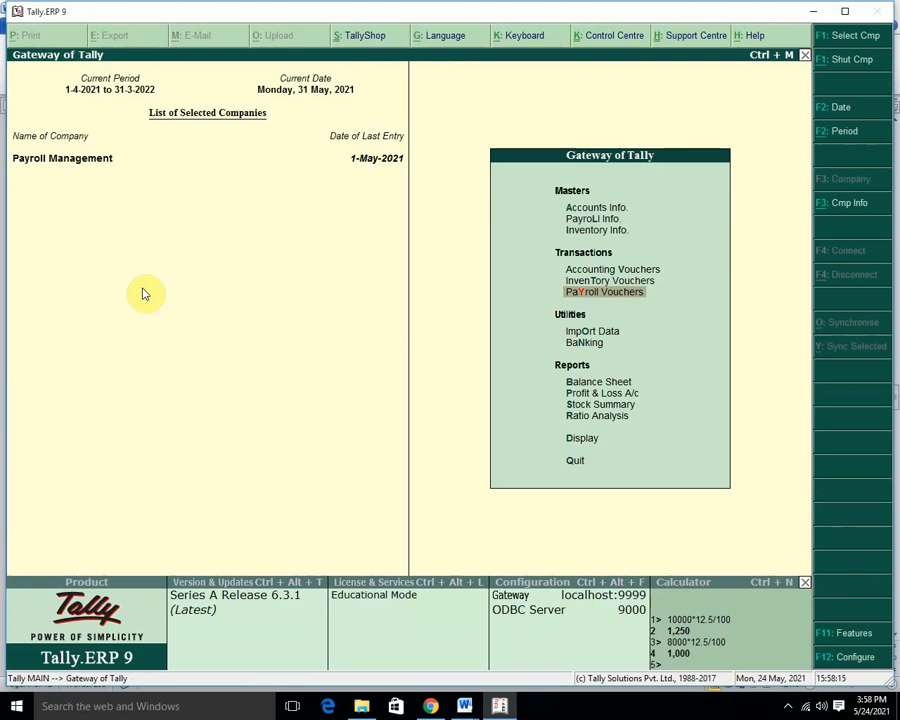
# Step: Start creating a single employee under Payroll Info and enter the new employee's name
pyautogui.press('Up')
pyautogui.press('Up')
pyautogui.press('Up')
pyautogui.press('l')
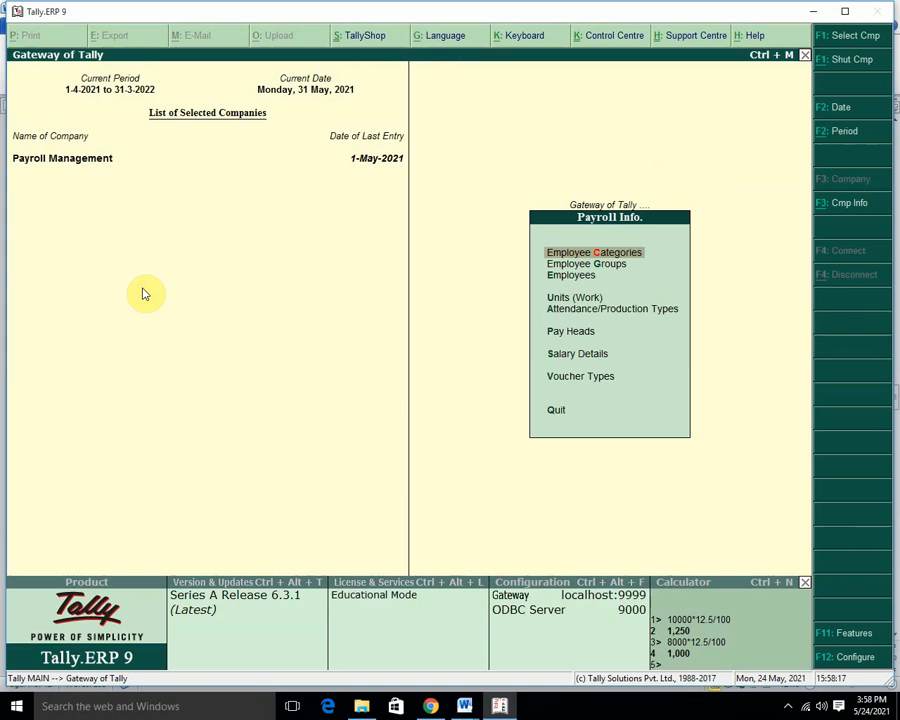
pyautogui.press('Down')
pyautogui.press('Down')
pyautogui.press('Down')
pyautogui.press('Down')
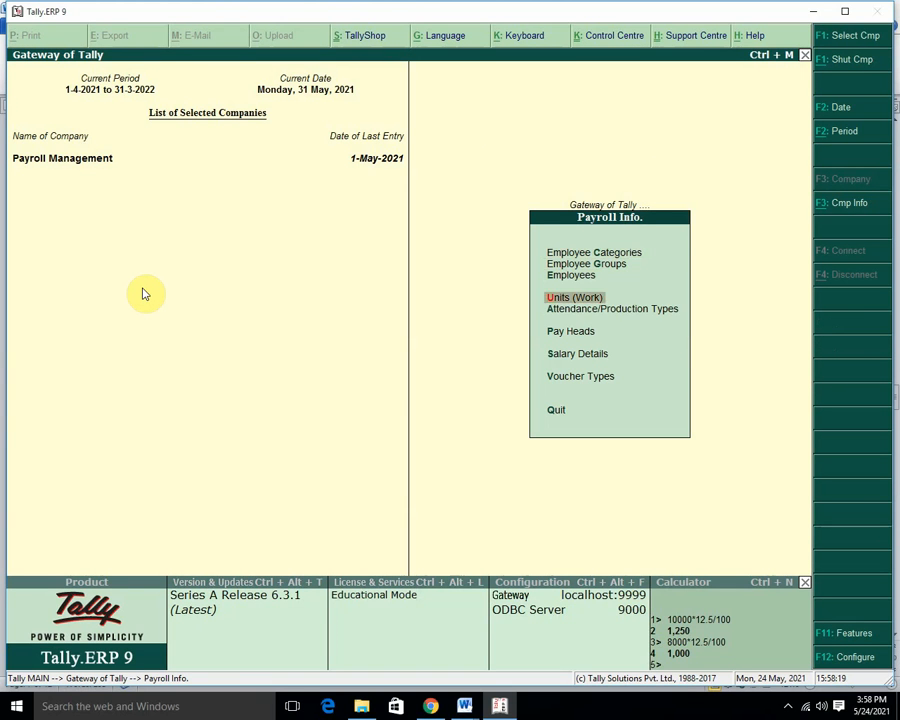
pyautogui.press('Down')
pyautogui.press('Up')
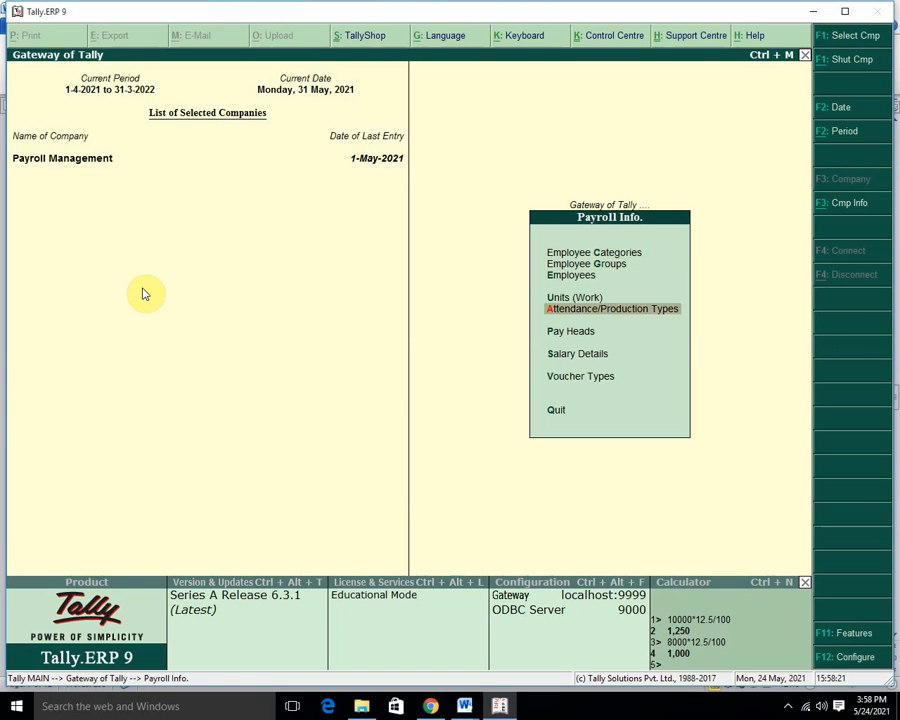
pyautogui.press('Up')
pyautogui.press('Up')
pyautogui.press('Return')
pyautogui.press('Return')
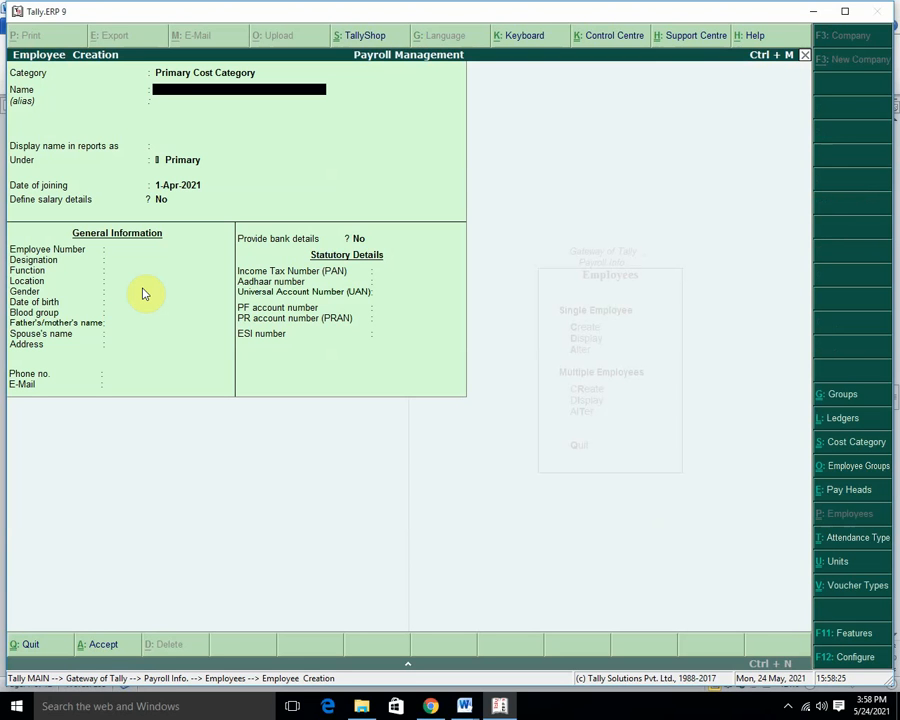
pyautogui.write('Arun')
pyautogui.press('Return')
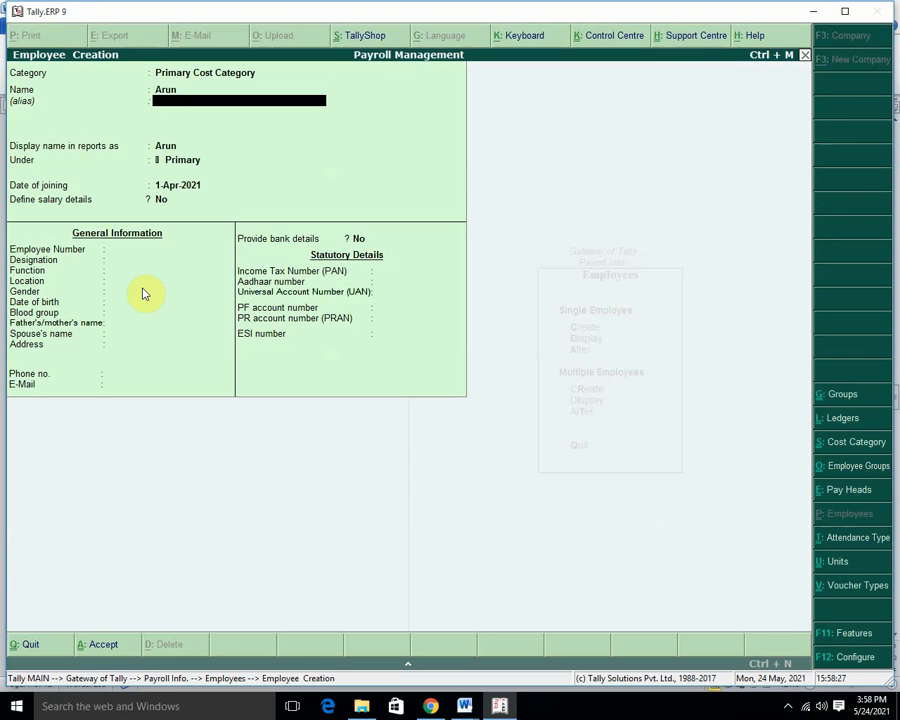
# Step: Set the new employee's category to Manager
pyautogui.press('BackSpace')
pyautogui.press('BackSpace')
pyautogui.press('BackSpace')
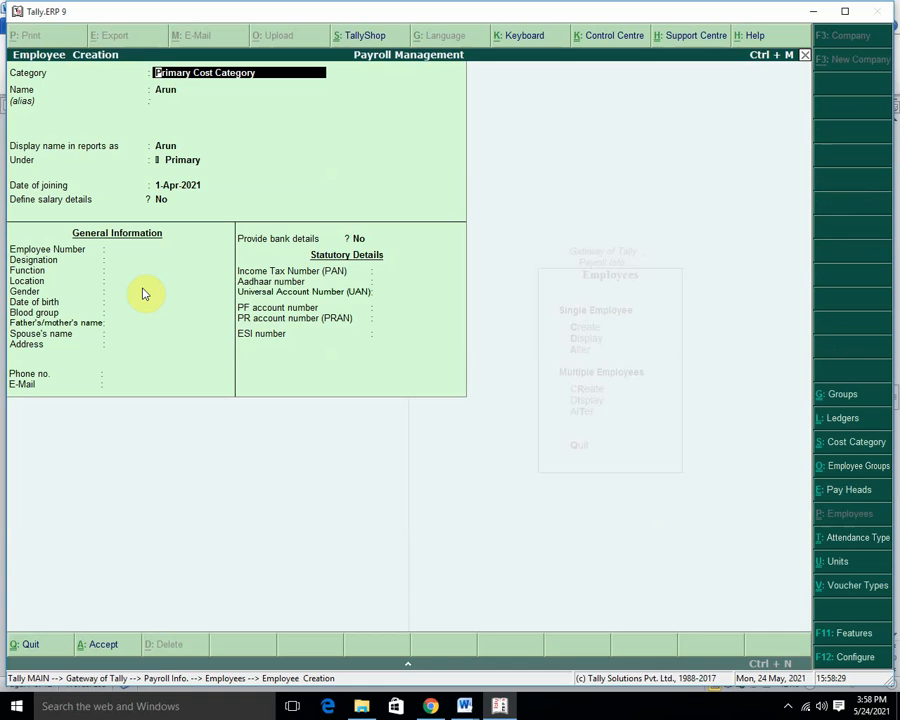
pyautogui.press('Down')
pyautogui.press('Return')
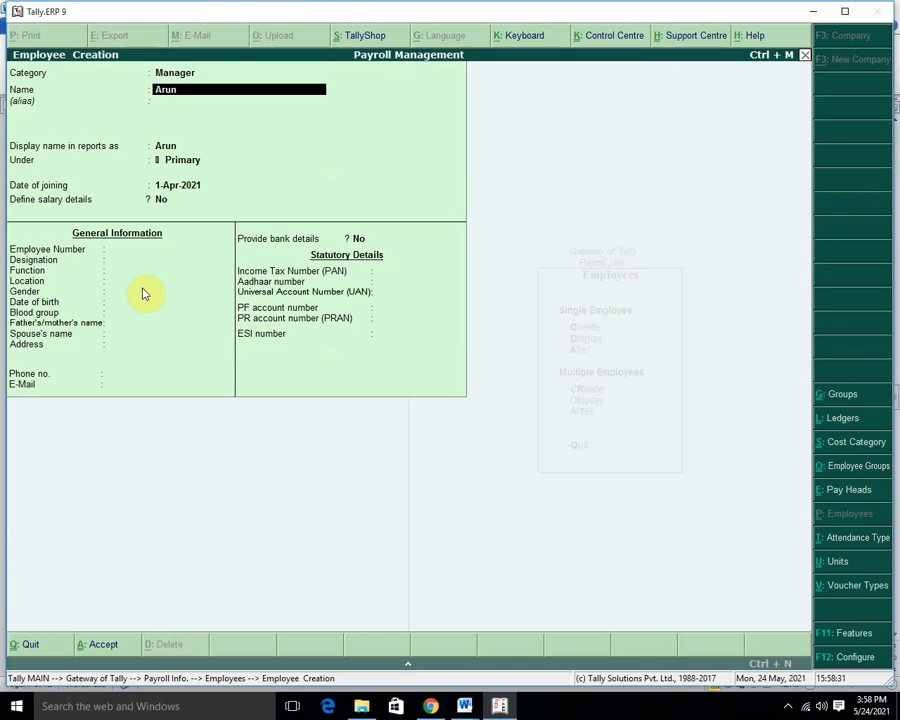
# Step: Keep the defaults for the remaining employee details, save the employee and return to the Gateway of Tally
pyautogui.press('Return')
pyautogui.press('Return')
pyautogui.press('Return')
pyautogui.press('Return')
pyautogui.press('Return')
pyautogui.press('Return')
pyautogui.press('Return')
pyautogui.press('Return')
pyautogui.press('Return')
pyautogui.press('Return')
pyautogui.press('Return')
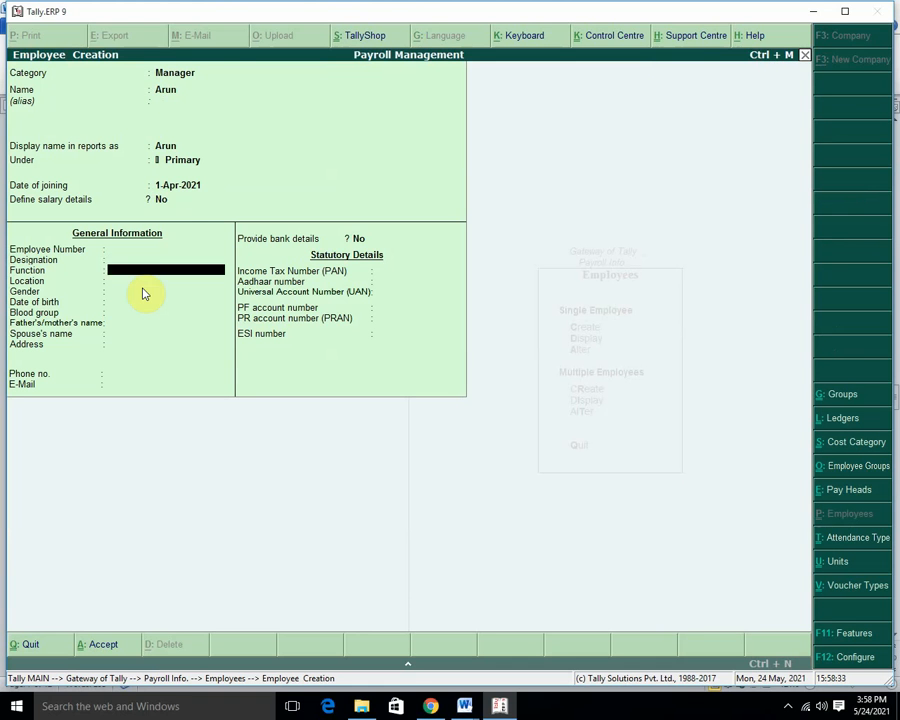
pyautogui.press('Return')
pyautogui.press('Return')
pyautogui.press('Return')
pyautogui.press('Return')
pyautogui.press('Return')
pyautogui.press('Return')
pyautogui.press('Return')
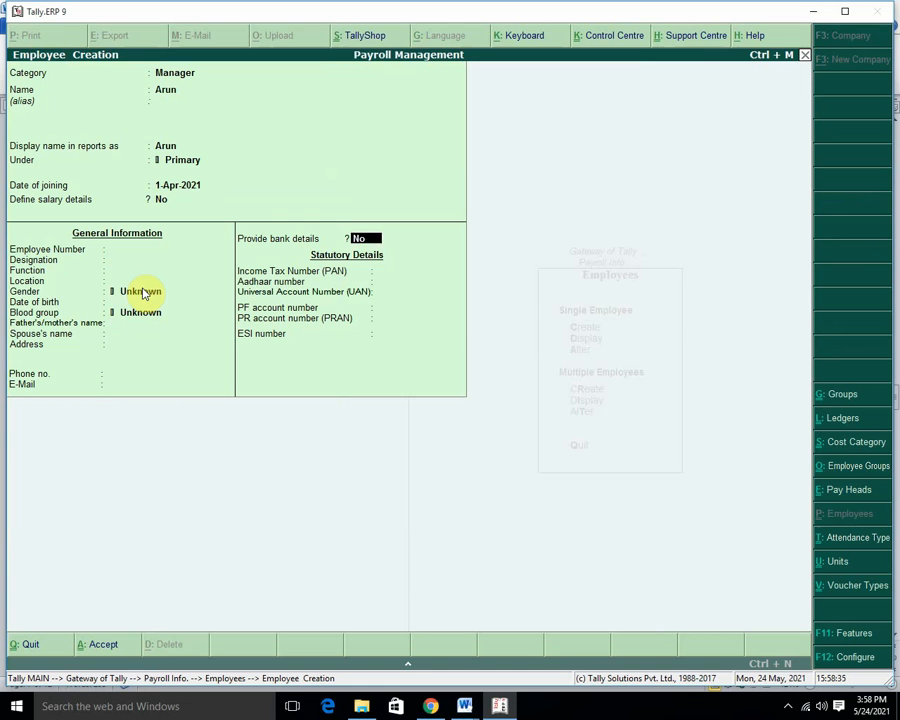
pyautogui.press('Return')
pyautogui.press('Return')
pyautogui.press('Return')
pyautogui.press('Return')
pyautogui.press('Return')
pyautogui.press('Return')
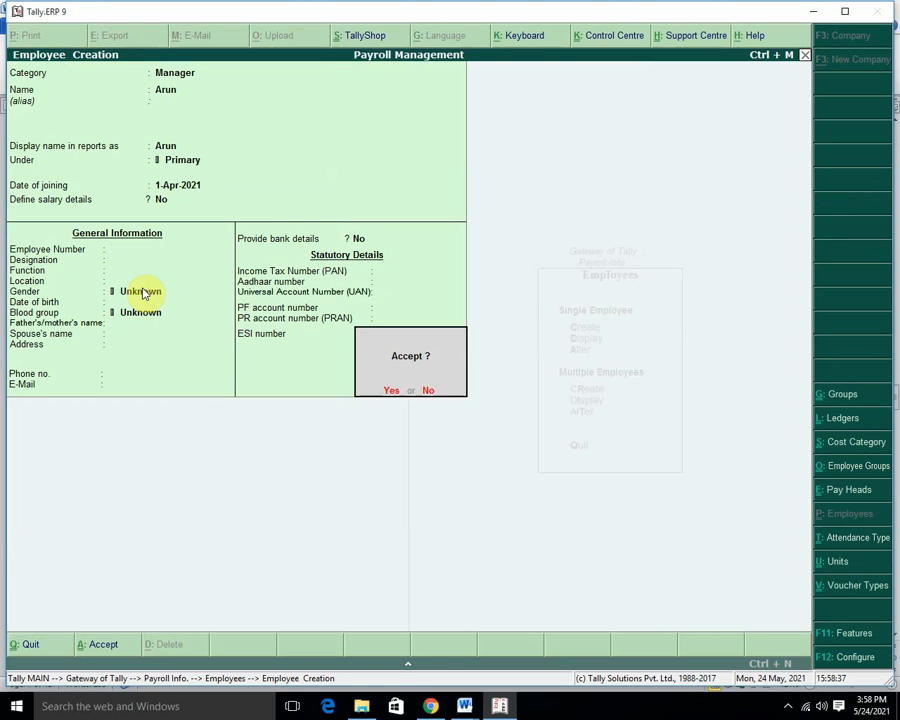
pyautogui.click(141, 290)
pyautogui.press('Escape')
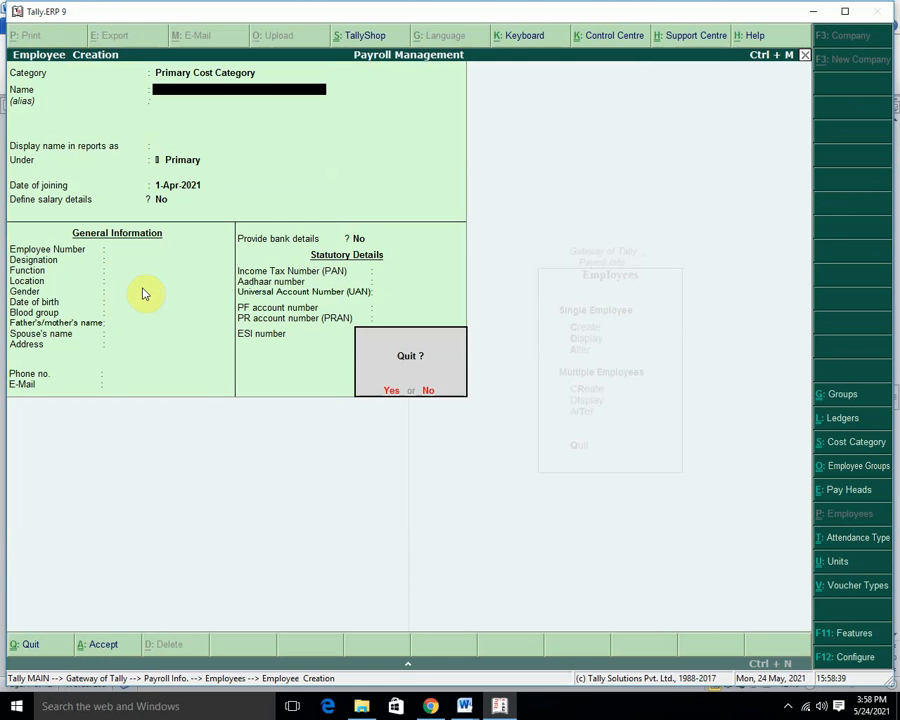
pyautogui.press('Return')
pyautogui.press('Escape')
pyautogui.press('Escape')
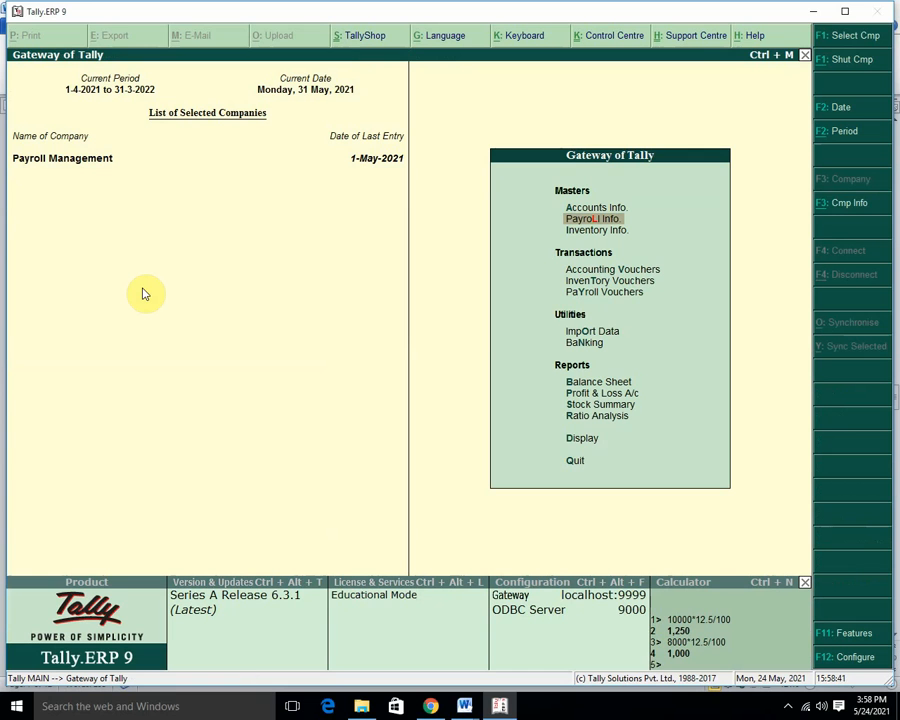
# Step: Display the Day Book for 1-May-2021
pyautogui.press('Down')
pyautogui.press('Down')
pyautogui.press('Down')
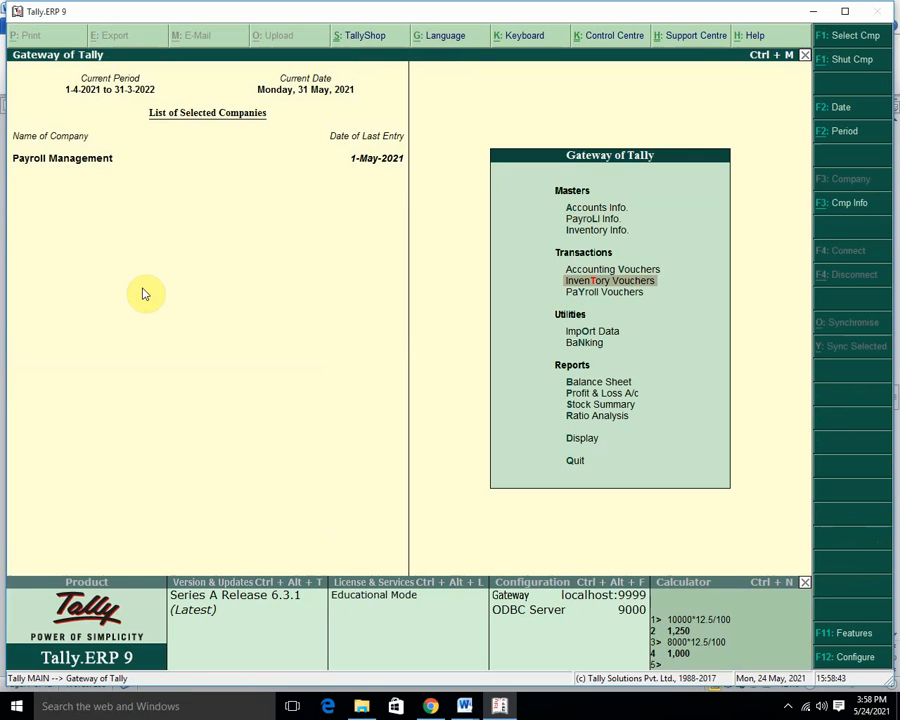
pyautogui.press('d')
pyautogui.press('Down')
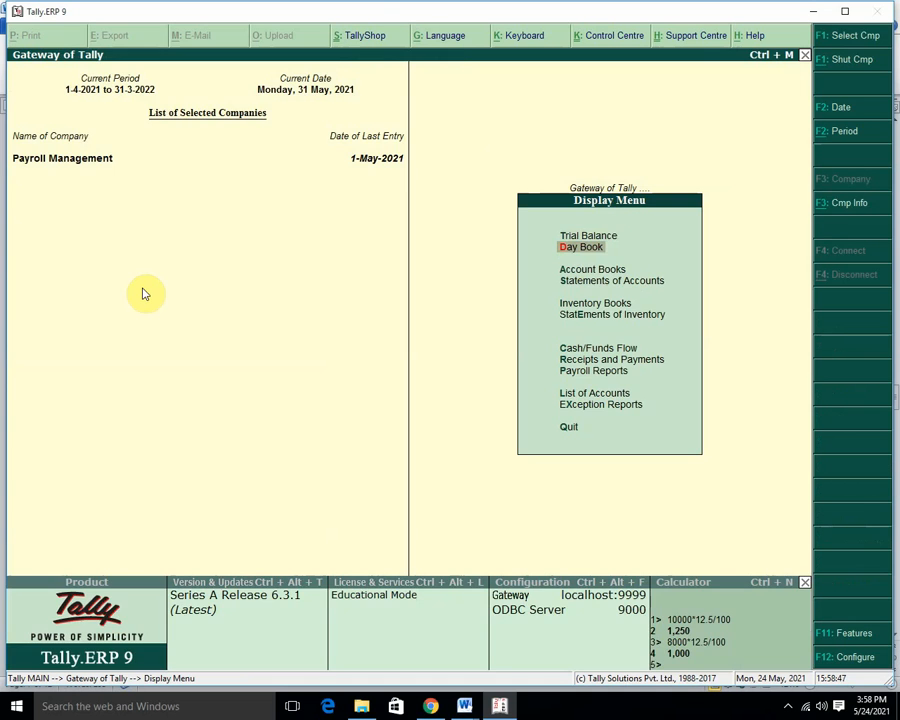
pyautogui.press('Return')
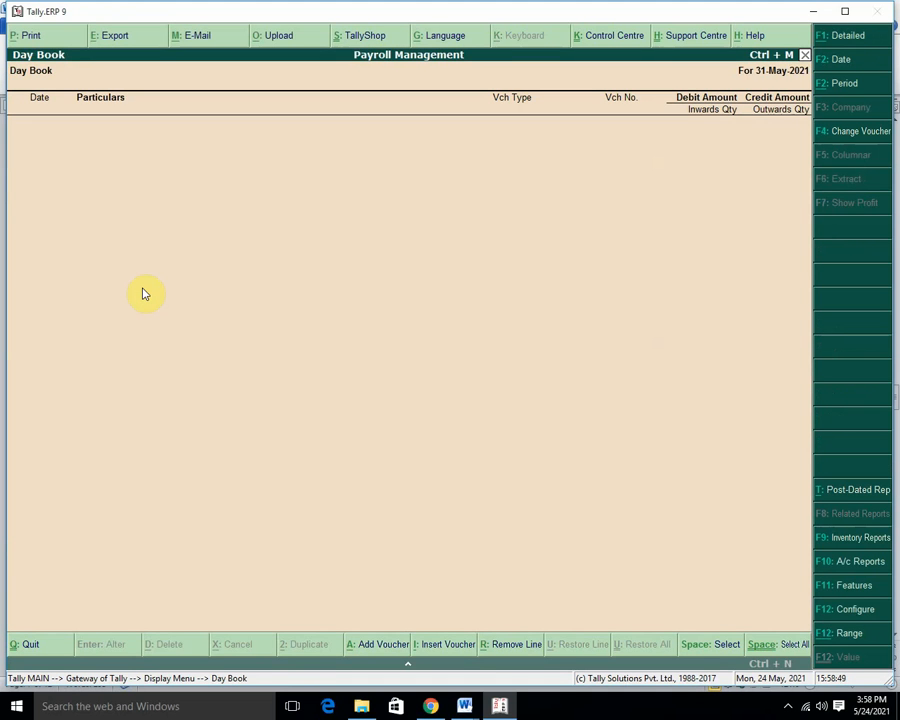
pyautogui.press('F2')
pyautogui.write('1')
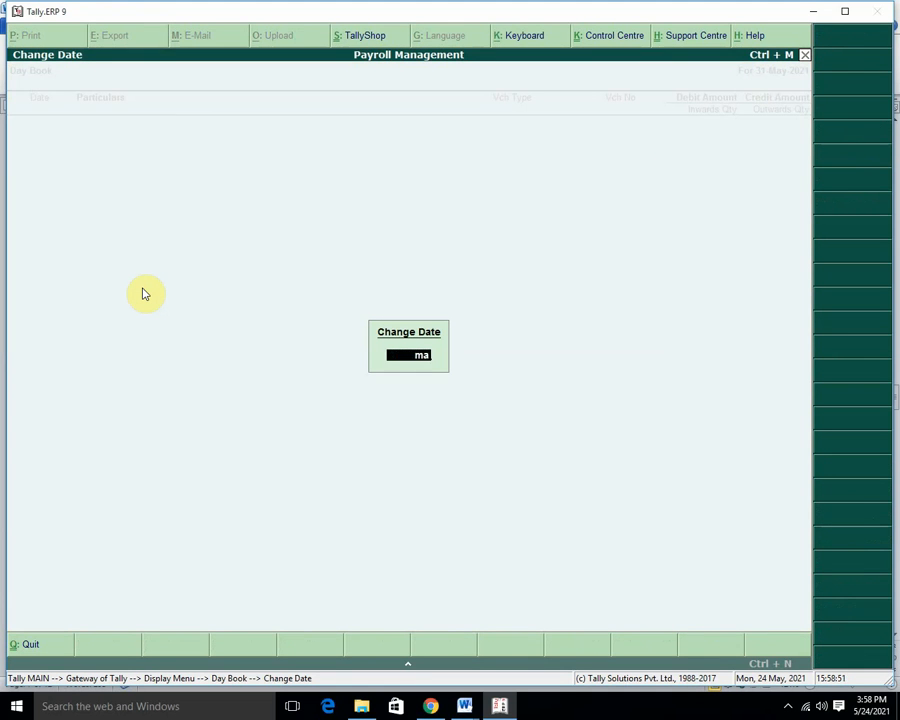
pyautogui.press('Return')
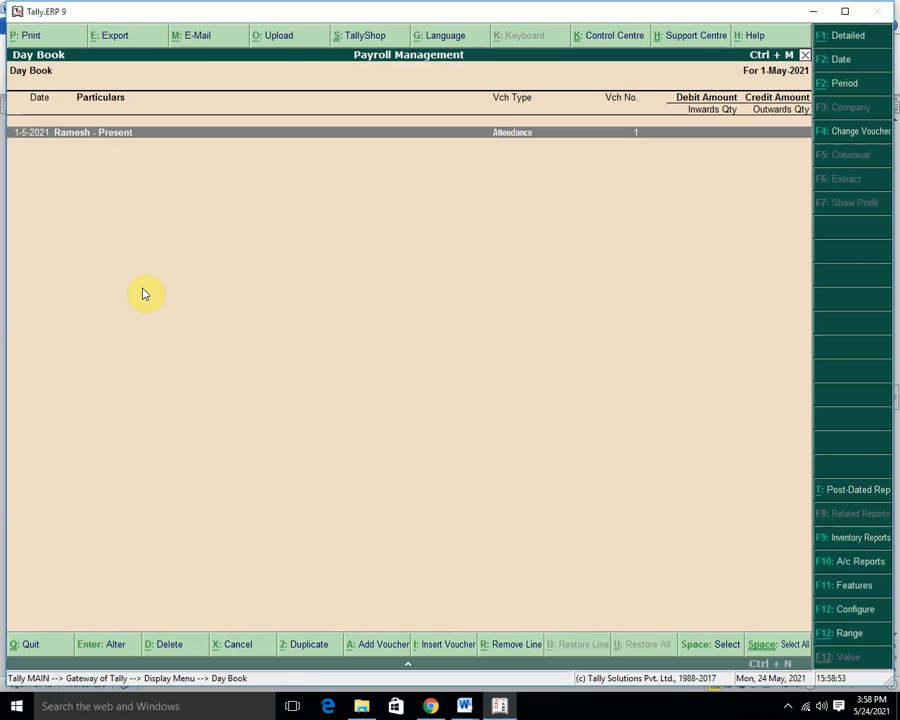
# Step: Delete the attendance voucher dated 1-5-2021 and leave the Day Book
pyautogui.hotkey('alt', 'd')
pyautogui.press('y')
pyautogui.press('Escape')
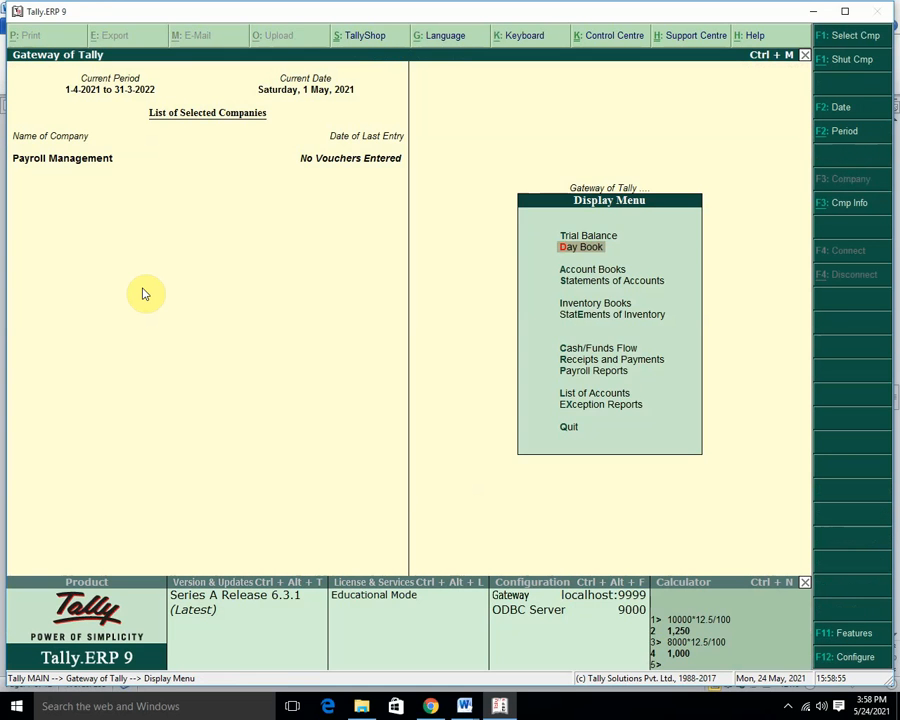
# Step: Start a new attendance voucher and record 31 days of Present for the newly created employee in the Manager category
pyautogui.press('Escape')
pyautogui.press('Up')
pyautogui.press('Up')
pyautogui.press('Up')
pyautogui.press('Up')
pyautogui.press('Up')
pyautogui.press('Up')
pyautogui.press('Up')
pyautogui.press('Up')
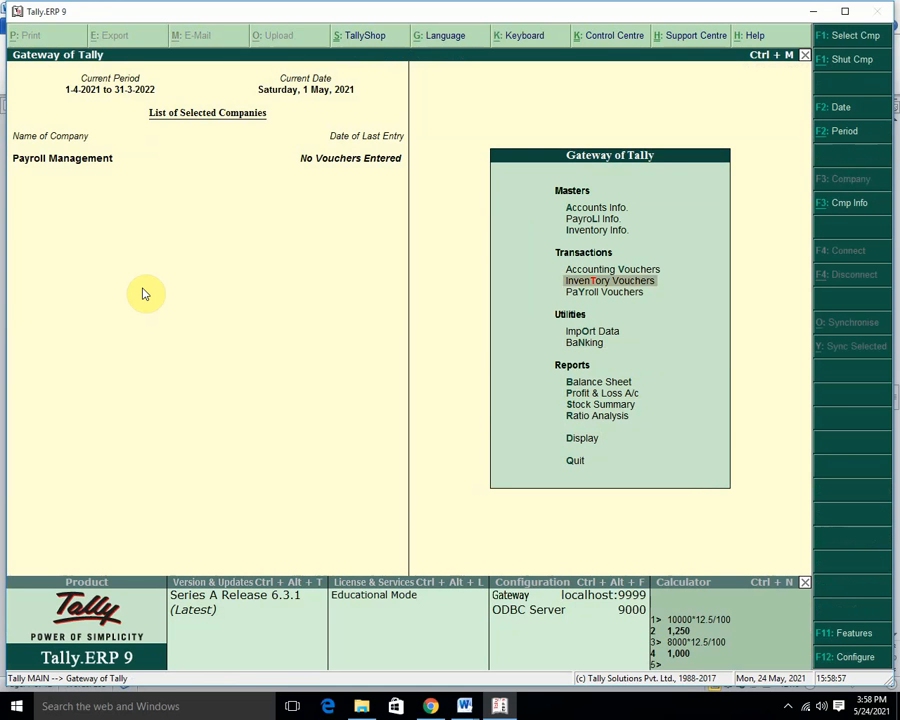
pyautogui.press('Down')
pyautogui.press('Return')
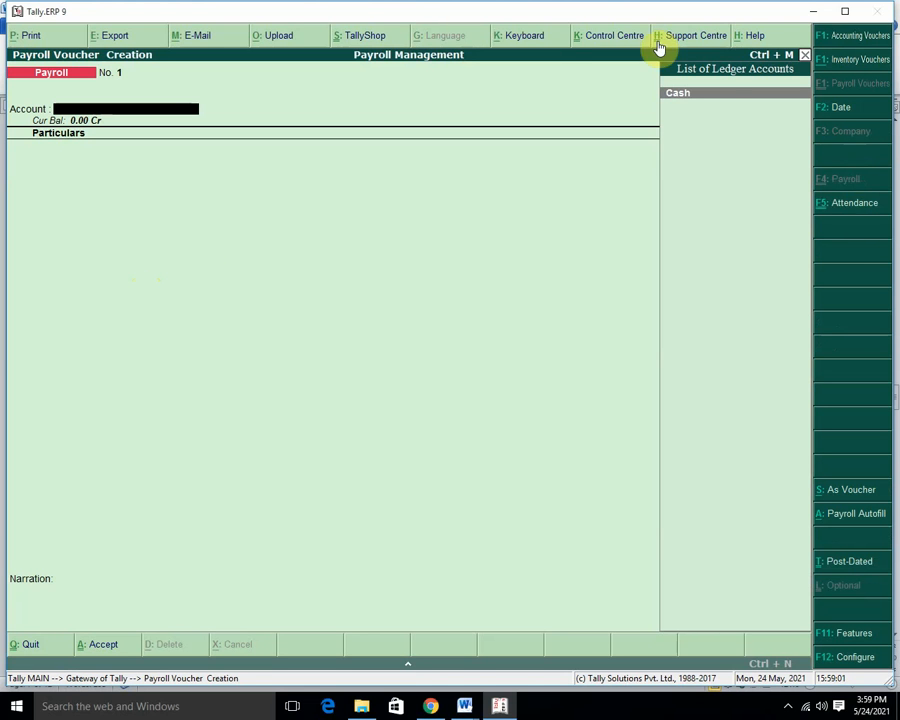
pyautogui.click(855, 205)
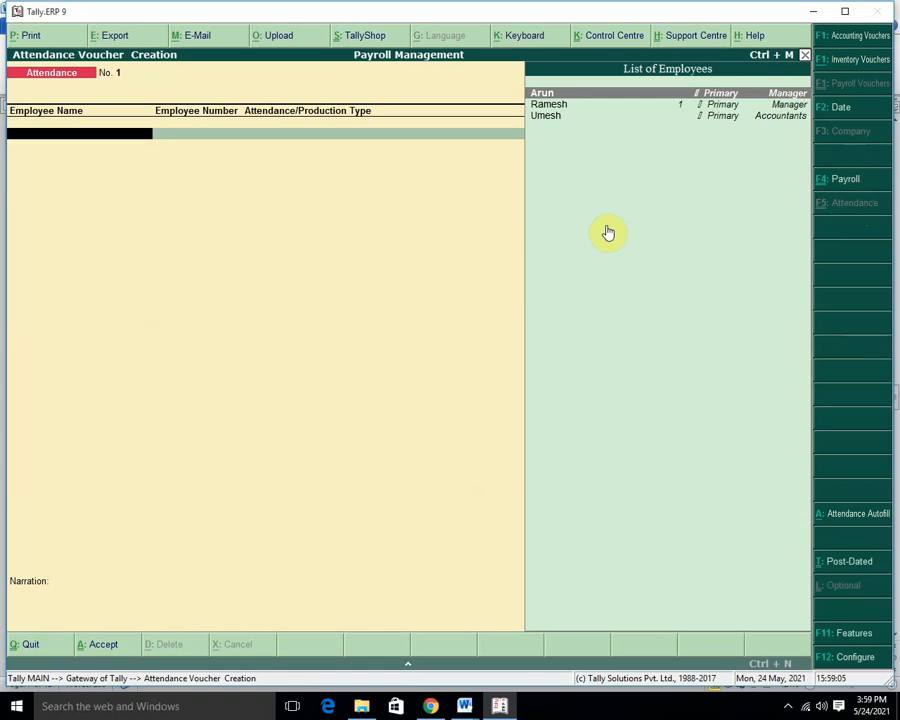
pyautogui.press('Return')
pyautogui.press('Return')
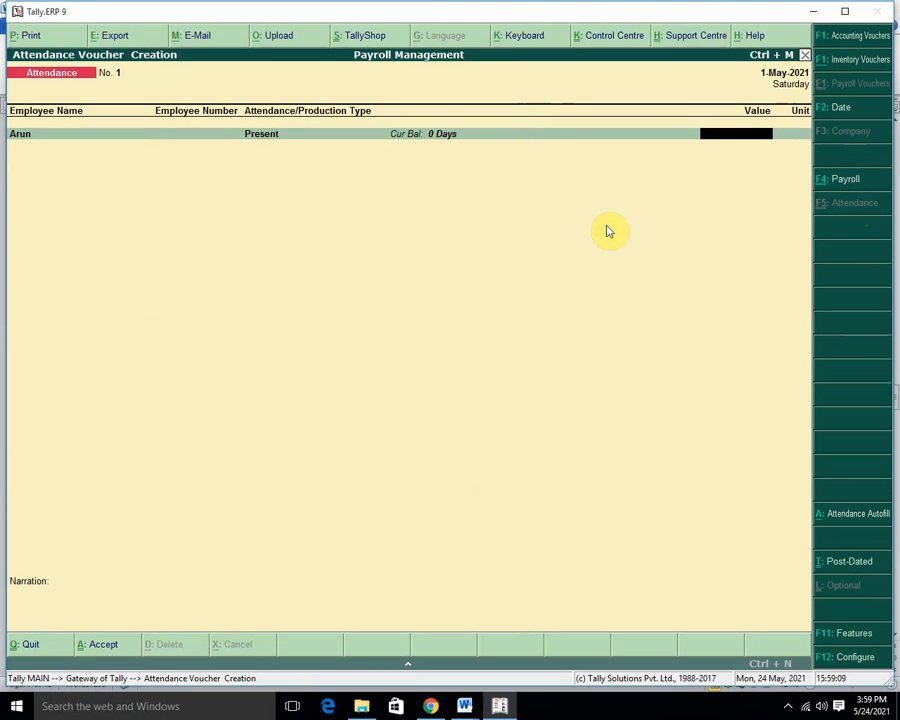
pyautogui.write('31')
pyautogui.press('Return')
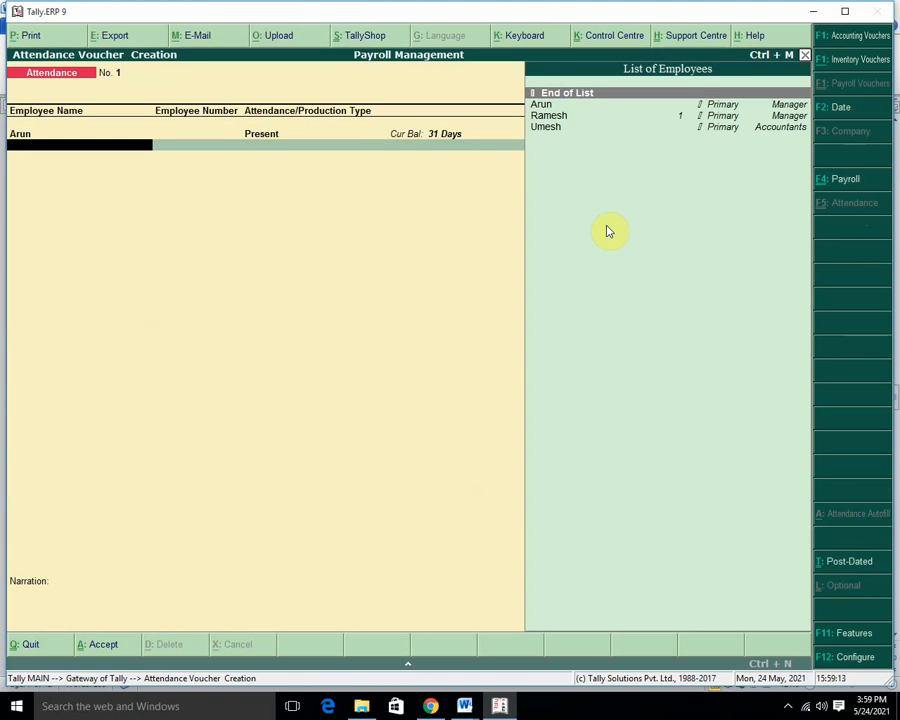
# Step: Add 28 days of Present for the other employee in the Manager category
pyautogui.press('Down')
pyautogui.press('Down')
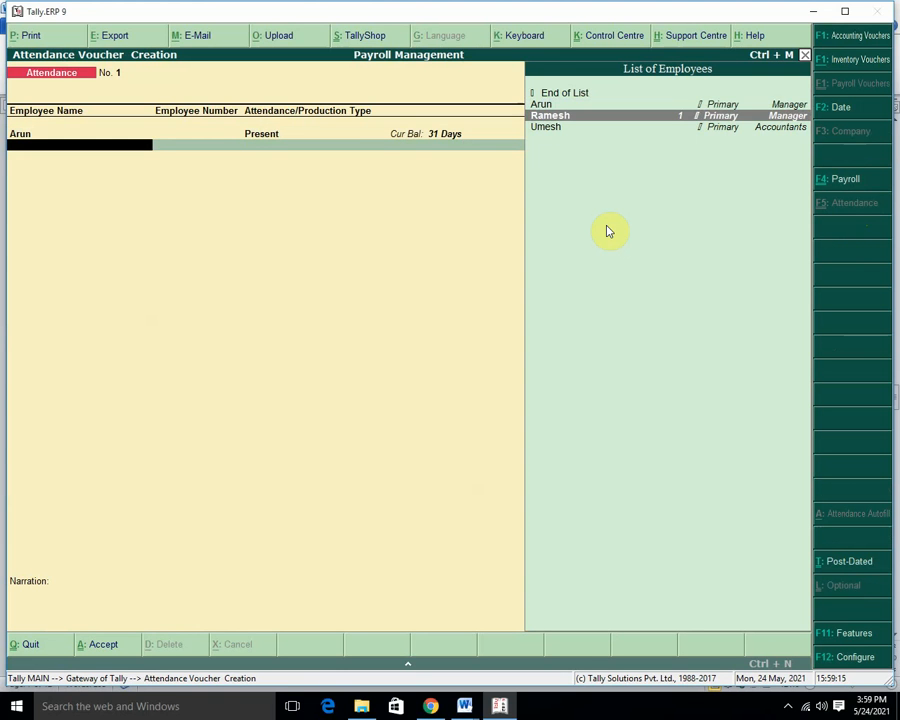
pyautogui.press('Return')
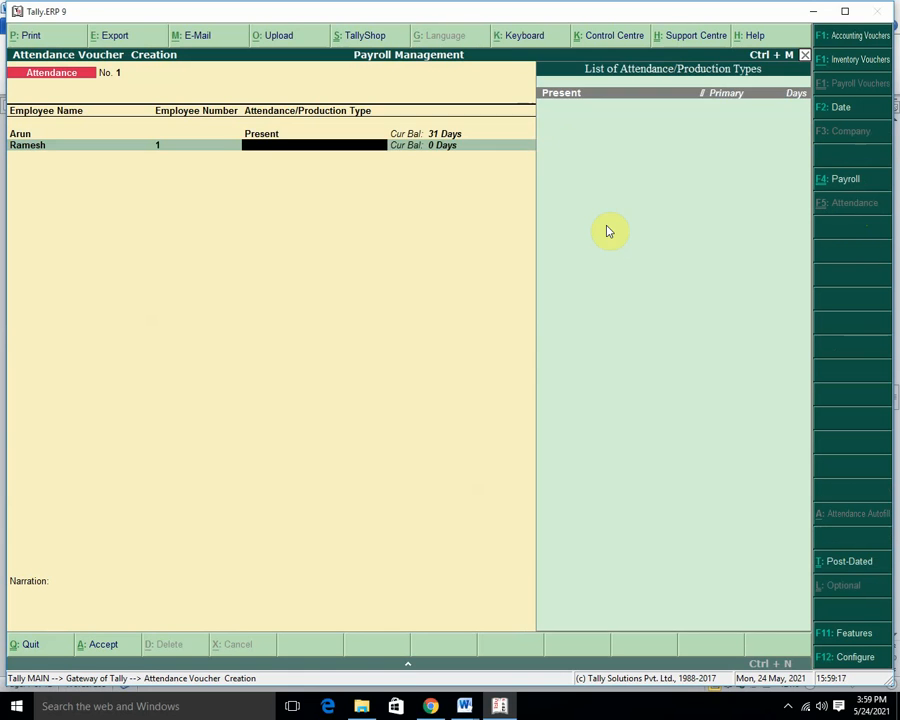
pyautogui.press('Return')
pyautogui.write('28')
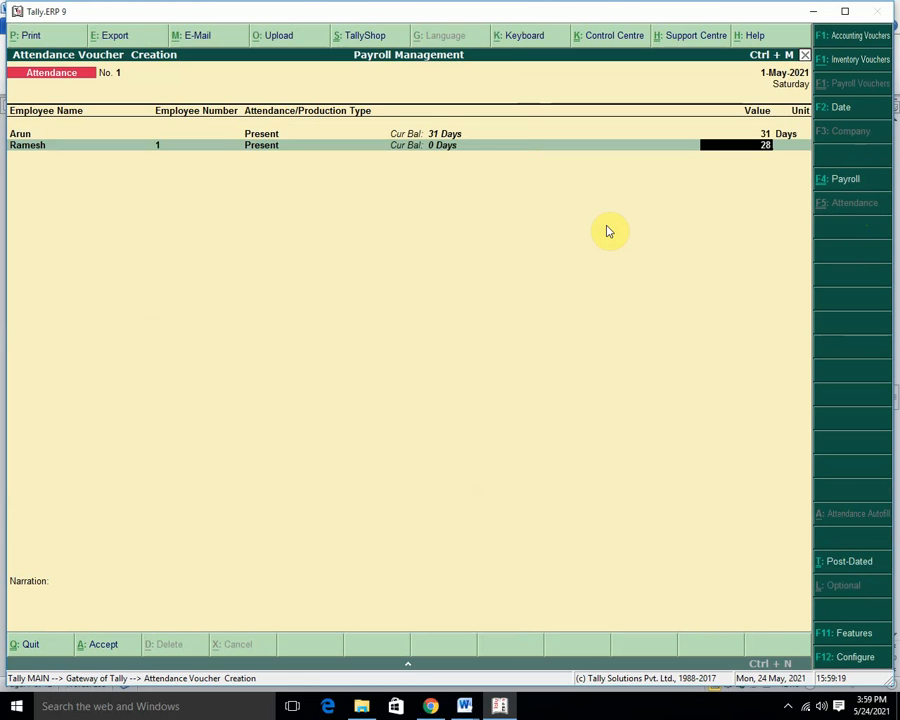
pyautogui.press('Return')
# Step: Add 25 days of Present for the Accountants employee and save the attendance voucher
pyautogui.press('Down')
pyautogui.press('Down')
pyautogui.press('Down')
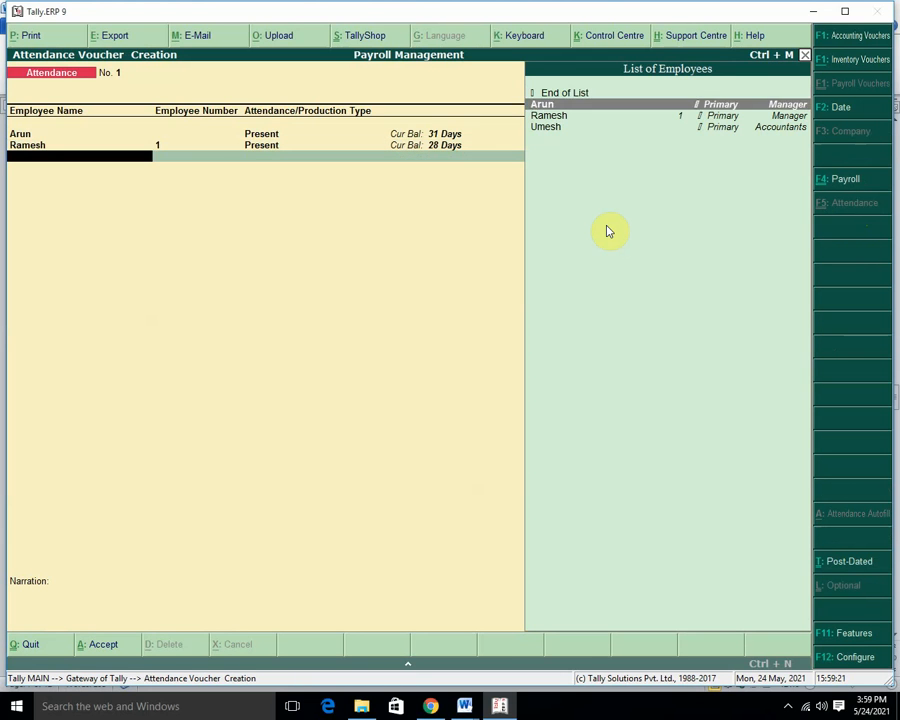
pyautogui.press('Return')
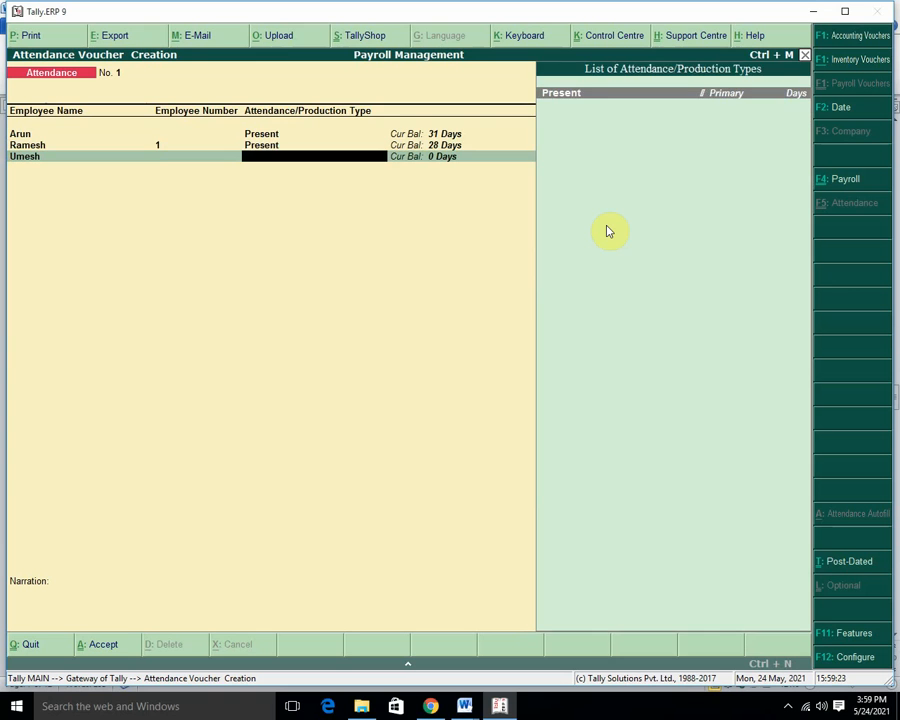
pyautogui.press('Return')
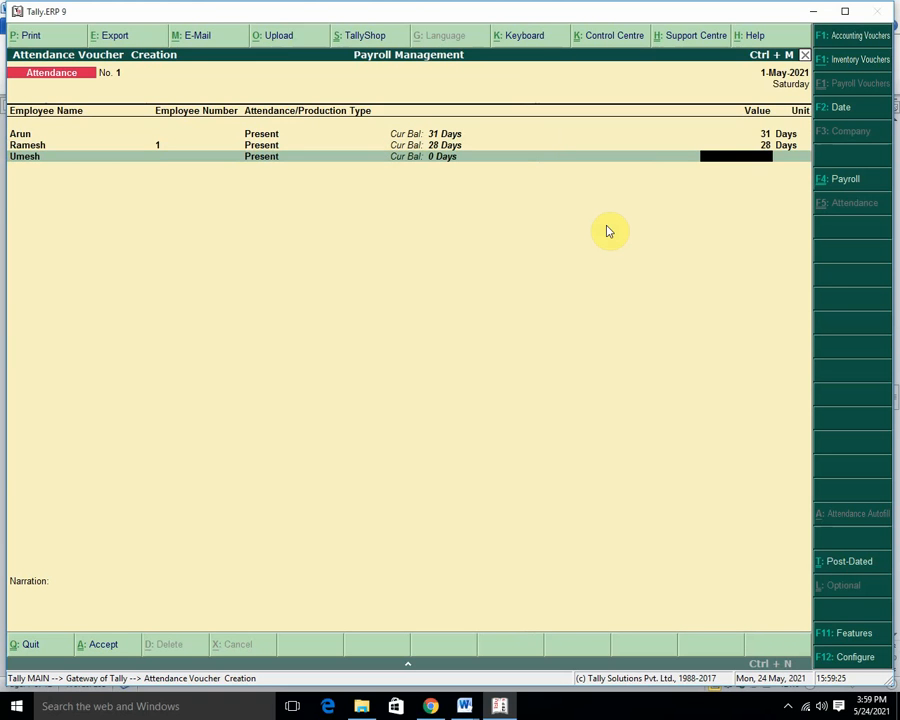
pyautogui.write('25')
pyautogui.press('Return')
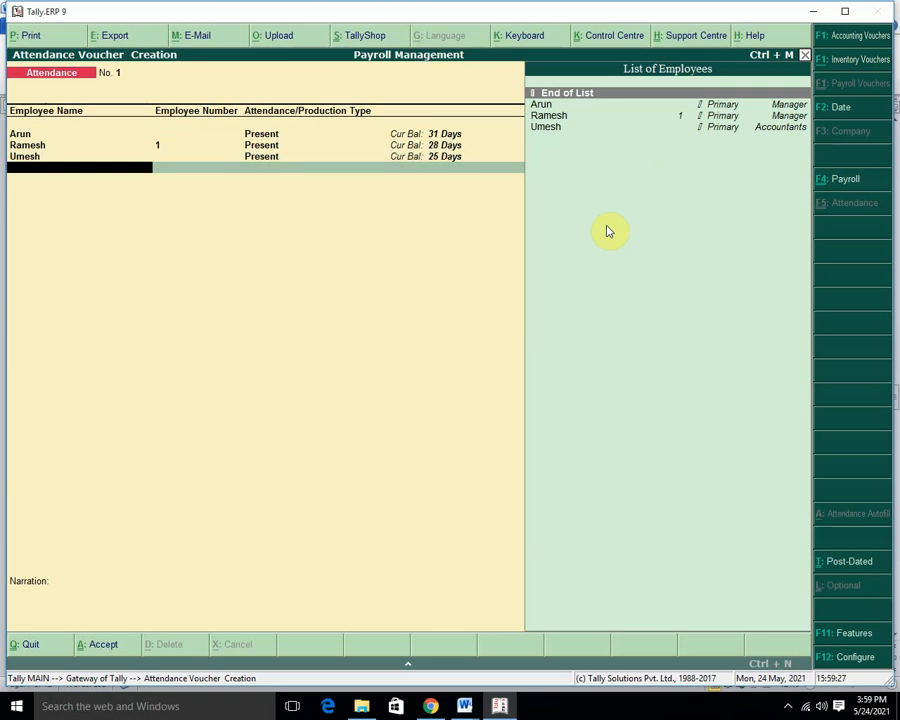
pyautogui.press('Return')
pyautogui.press('Return')
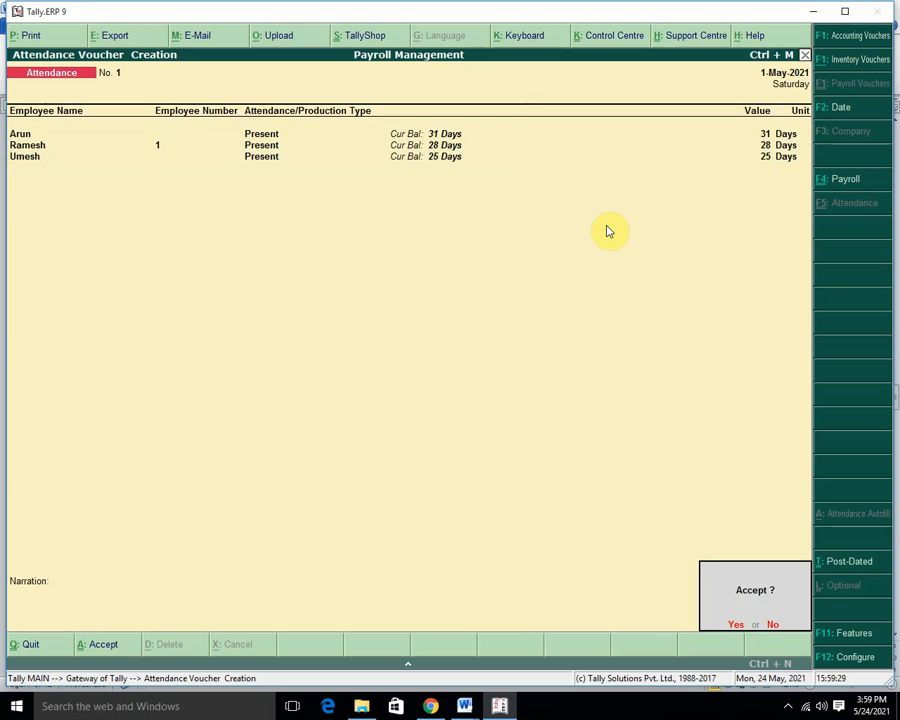
pyautogui.press('Return')
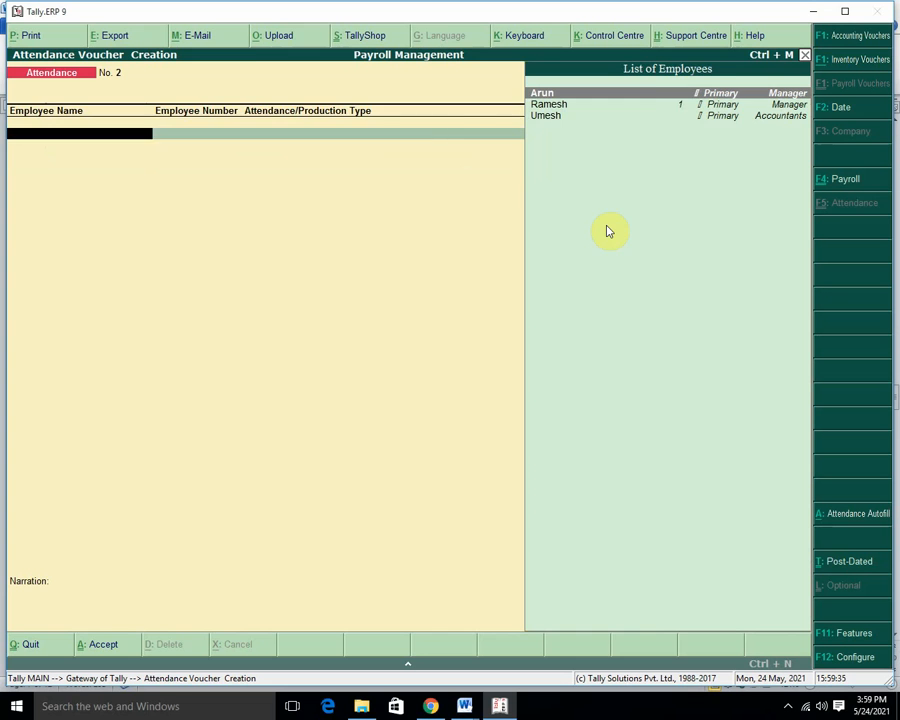
# Step: Try to autofill a Salary payroll voucher for 1-5-2021 to 31-5-2021 for all Manager employees with the Cash ledger
pyautogui.hotkey('ctrl', 'F4')
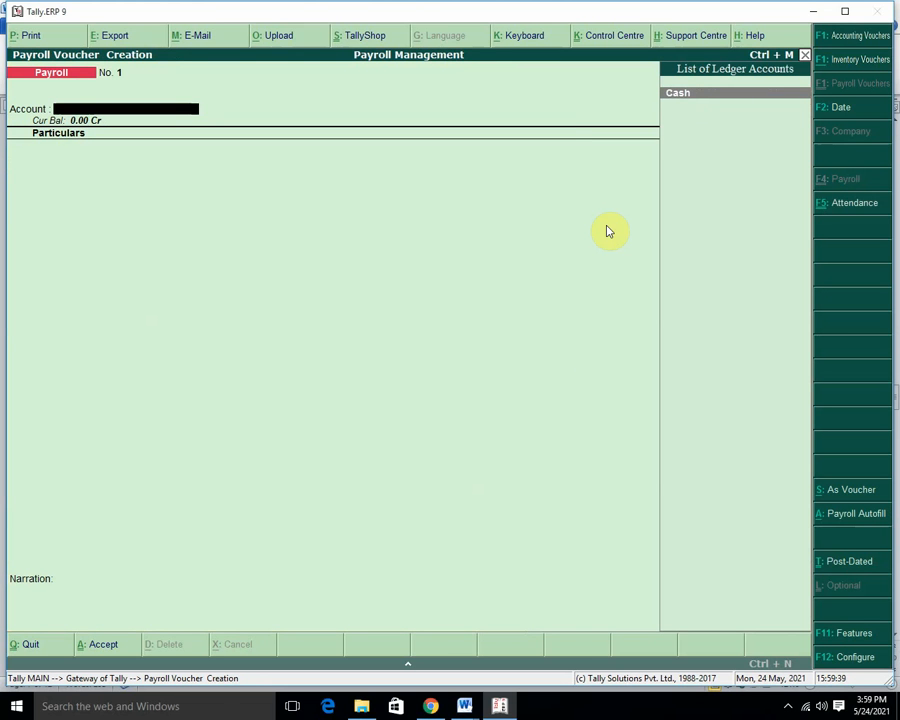
pyautogui.hotkey('alt', 'a')
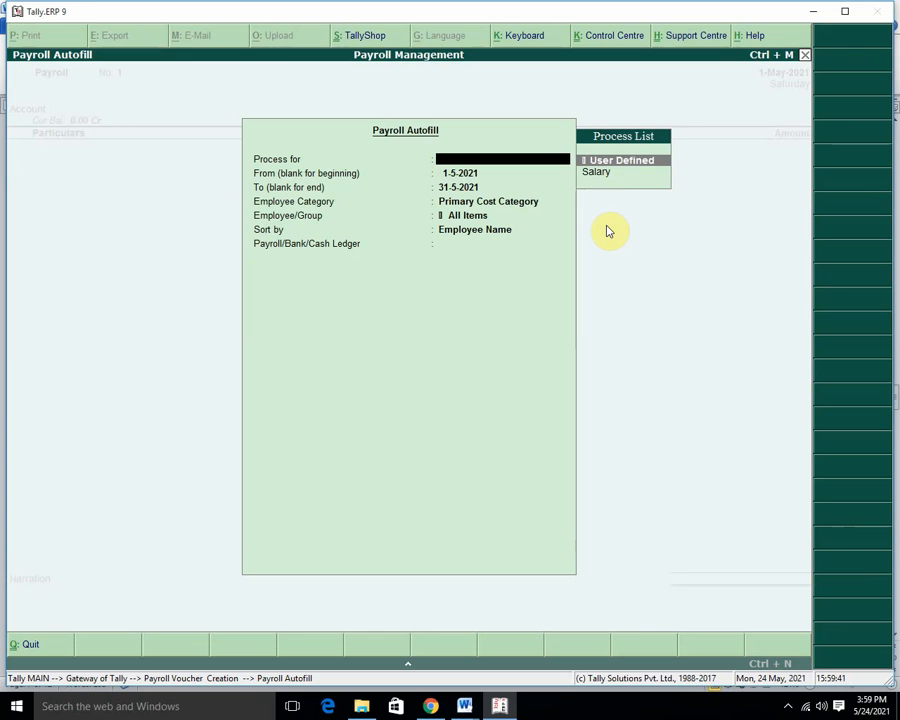
pyautogui.press('Down')
pyautogui.press('Return')
pyautogui.press('Return')
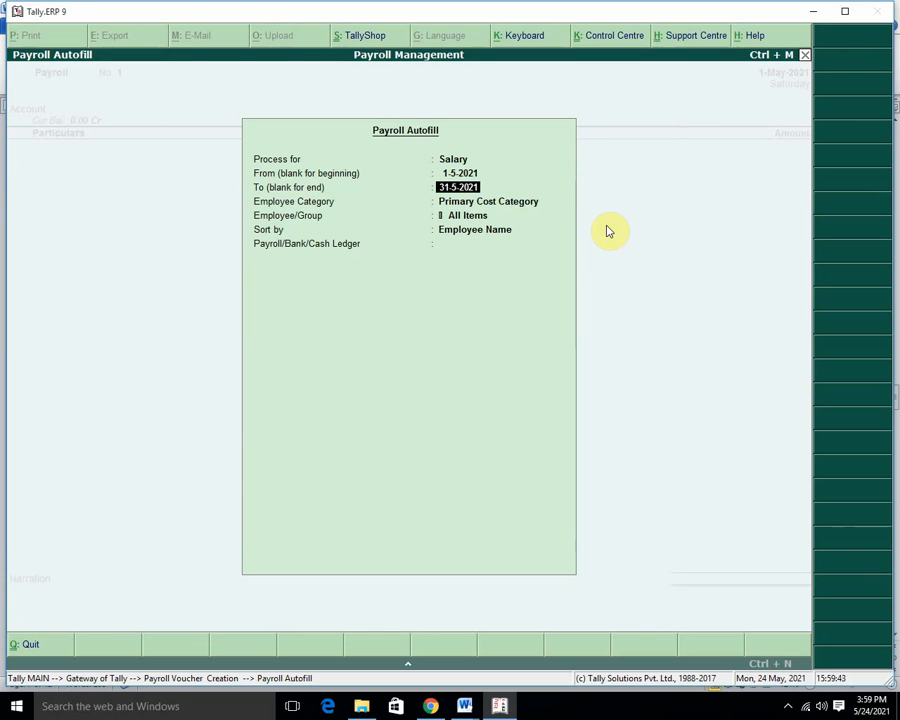
pyautogui.press('Return')
pyautogui.press('Up')
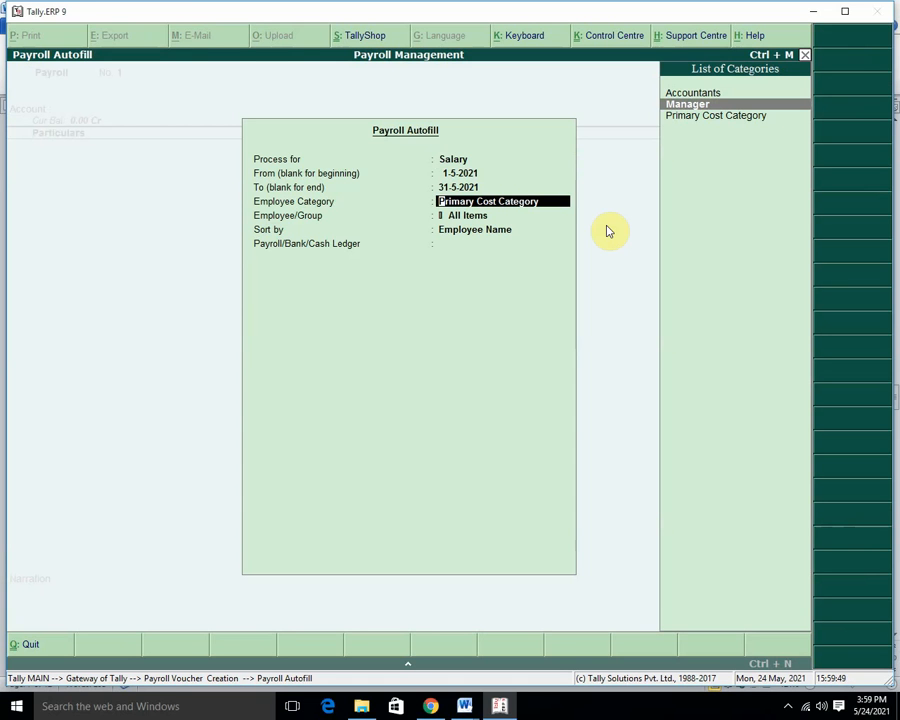
pyautogui.press('Return')
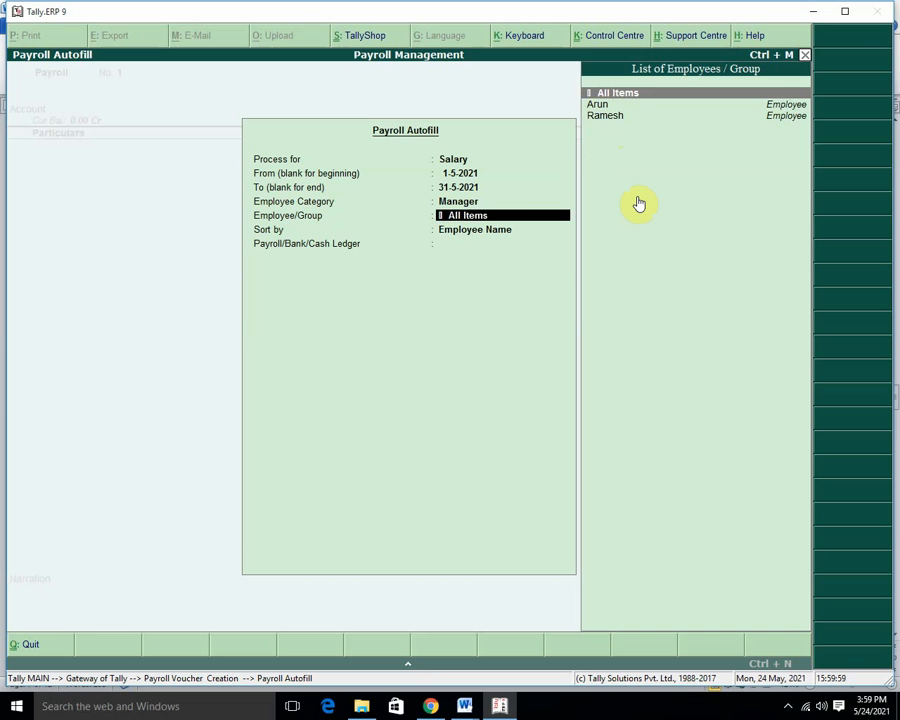
pyautogui.press('Return')
pyautogui.press('Return')
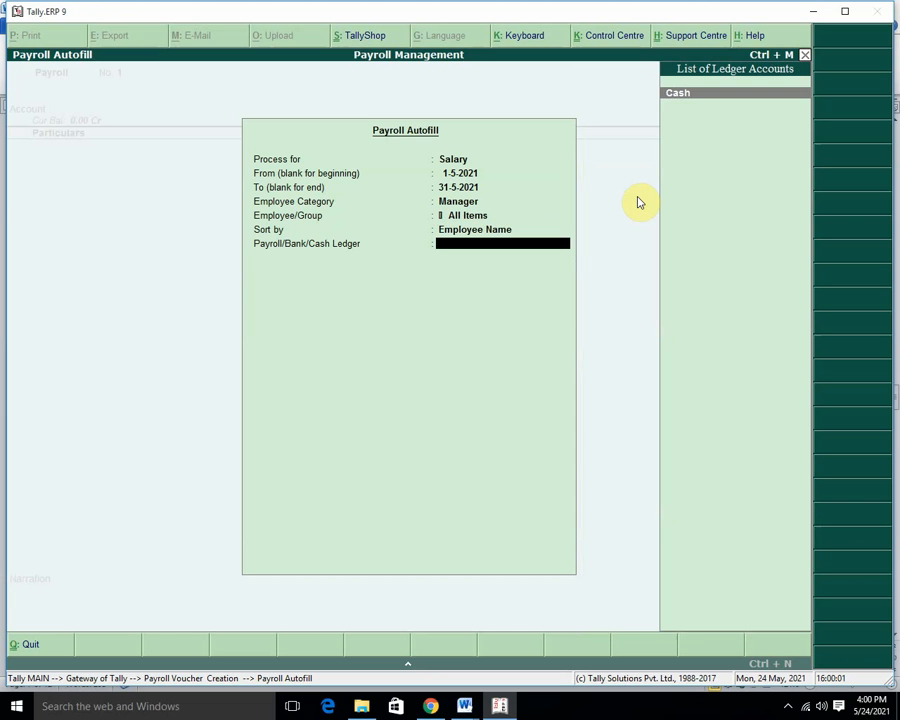
pyautogui.press('Return')
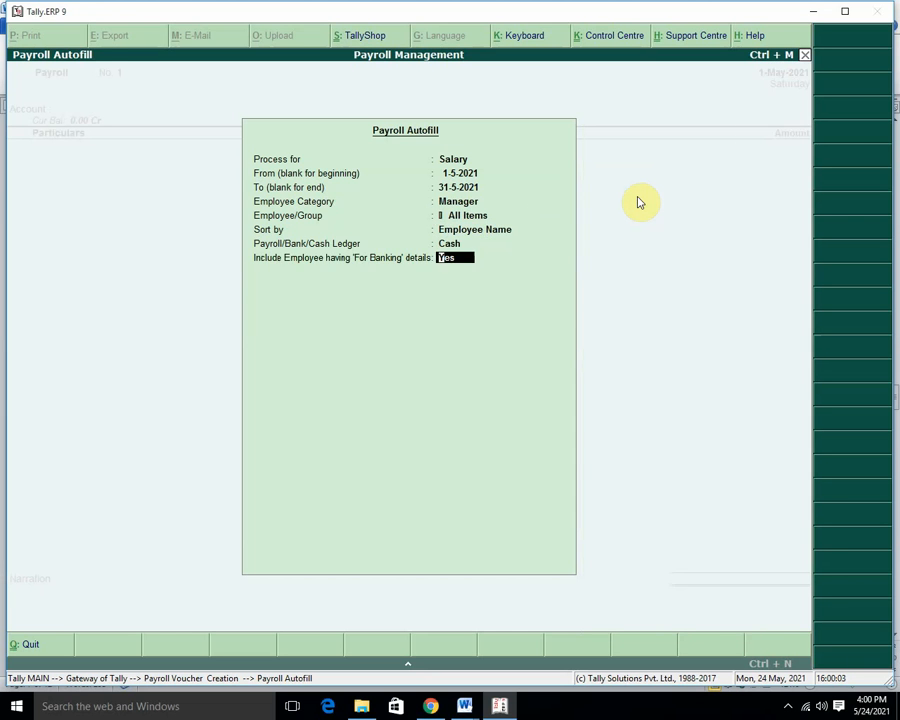
pyautogui.press('Return')
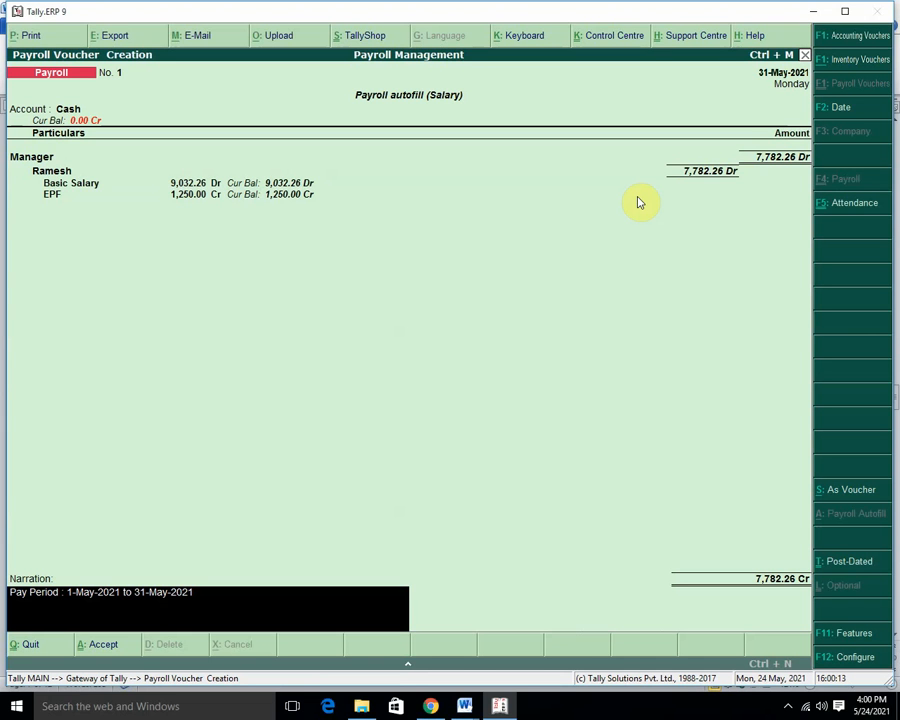
pyautogui.press('BackSpace')
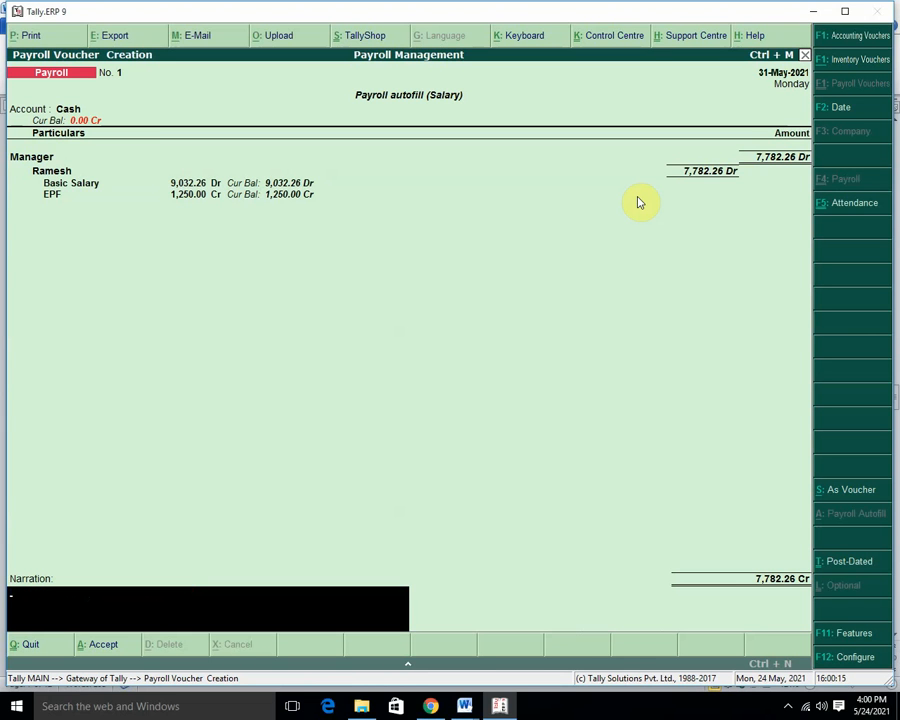
pyautogui.press('Escape')
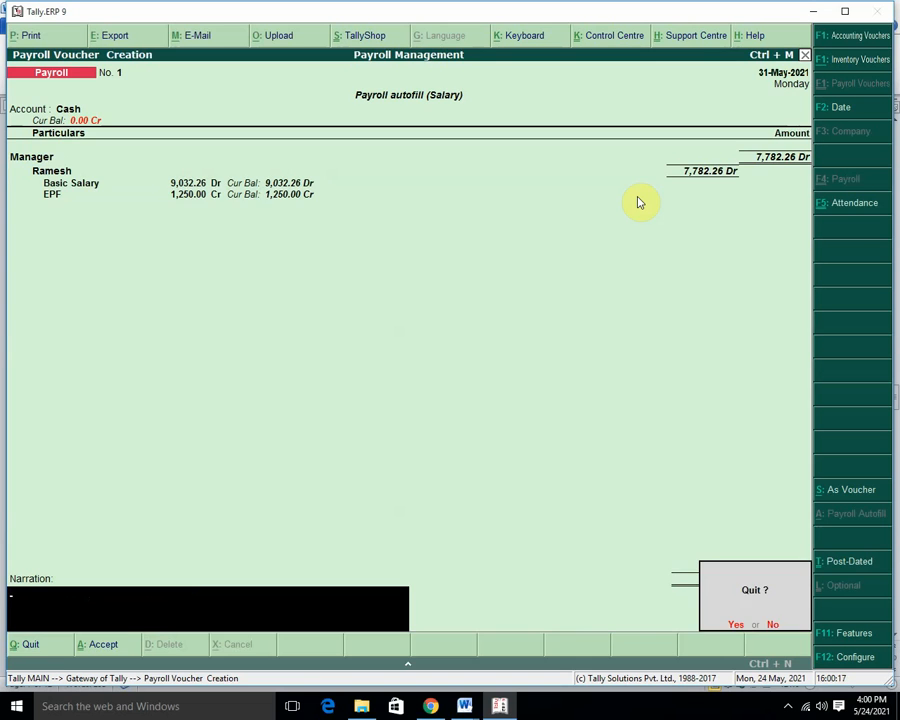
pyautogui.press('Return')
# Step: Open the salary details definition for the newly added Manager employee
pyautogui.press('Up')
pyautogui.press('Up')
pyautogui.press('Up')
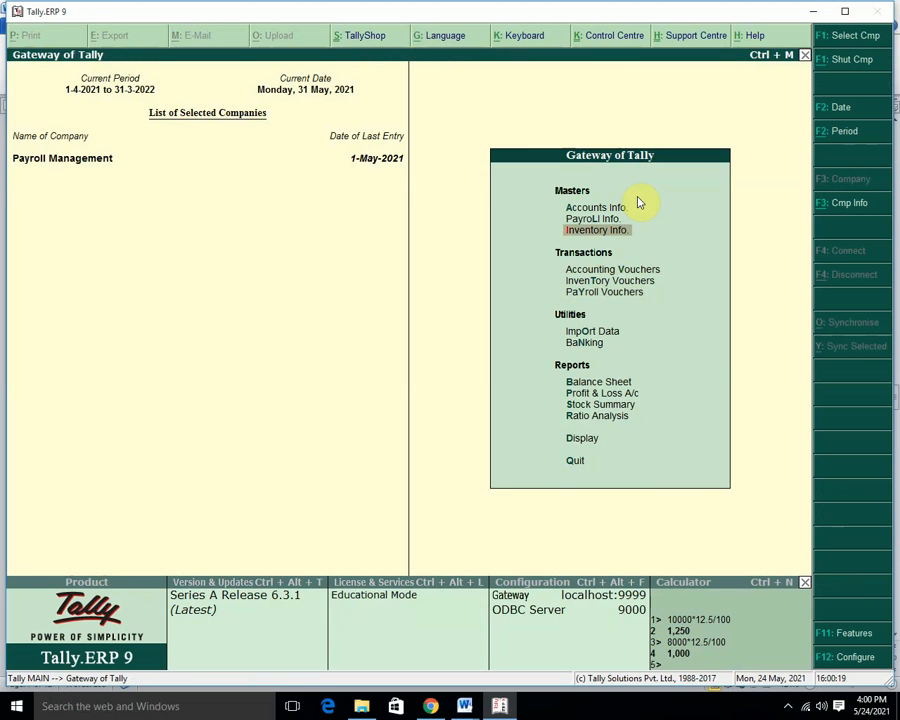
pyautogui.press('Return')
pyautogui.press('Escape')
pyautogui.press('Up')
pyautogui.press('Return')
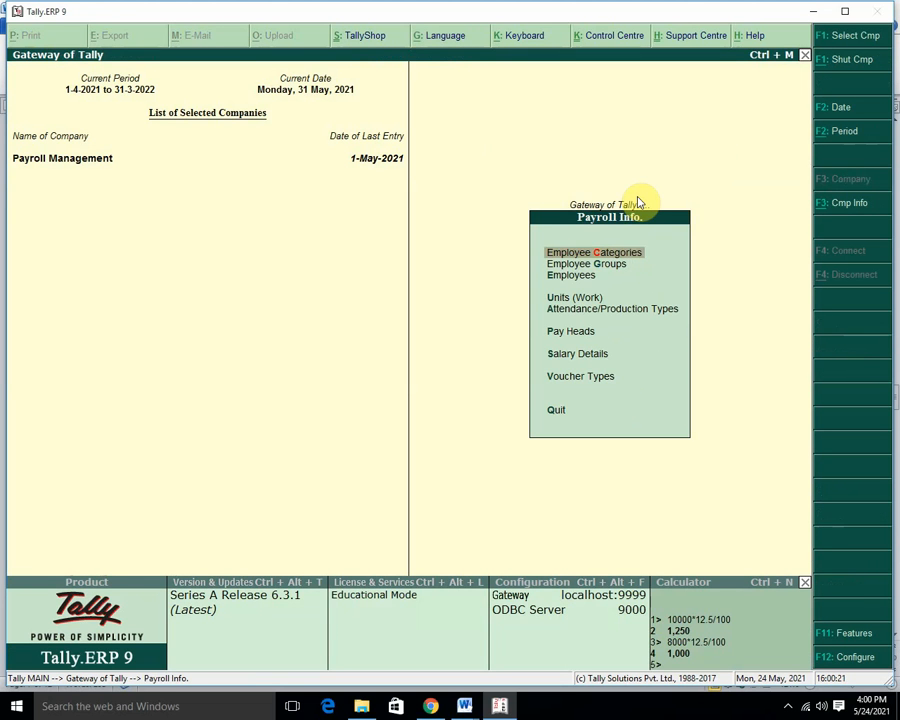
pyautogui.press('Down')
pyautogui.press('Down')
pyautogui.press('Down')
pyautogui.press('Down')
pyautogui.press('Down')
pyautogui.press('Down')
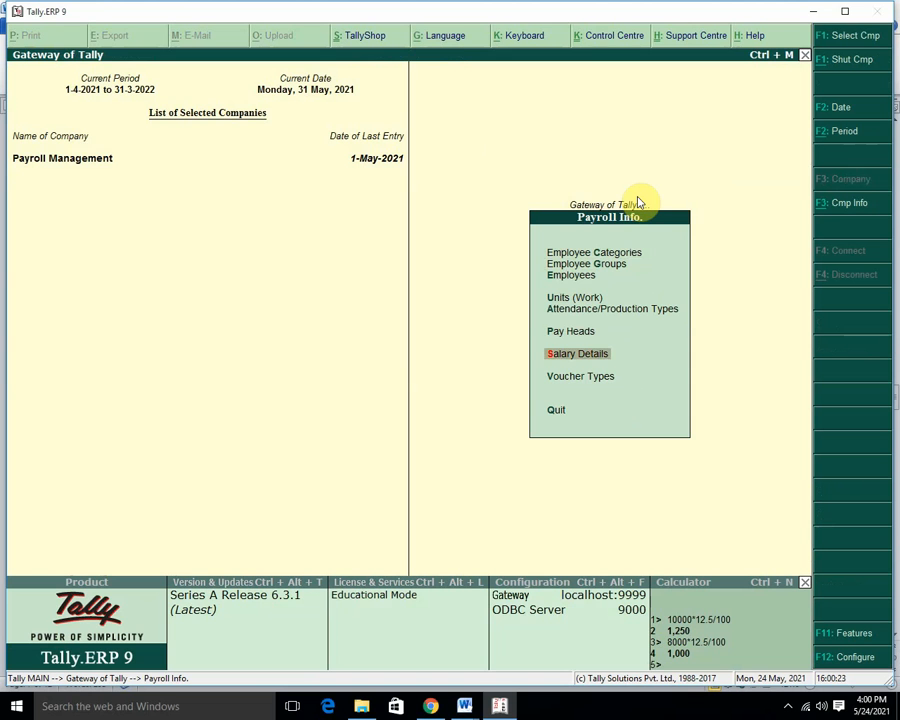
pyautogui.press('Up')
pyautogui.press('Down')
pyautogui.press('Return')
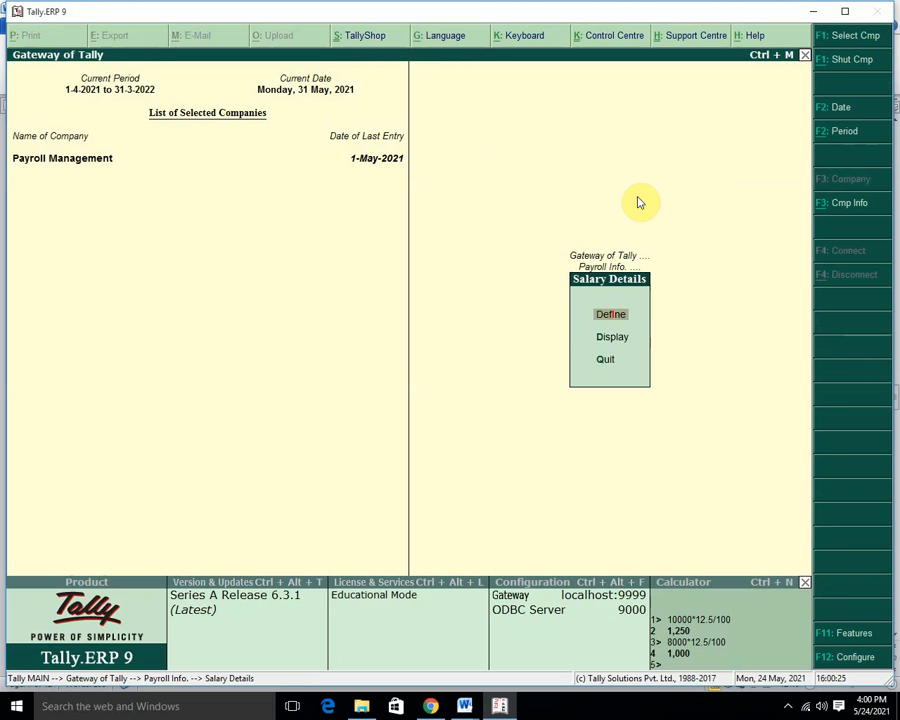
pyautogui.press('Return')
pyautogui.press('Return')
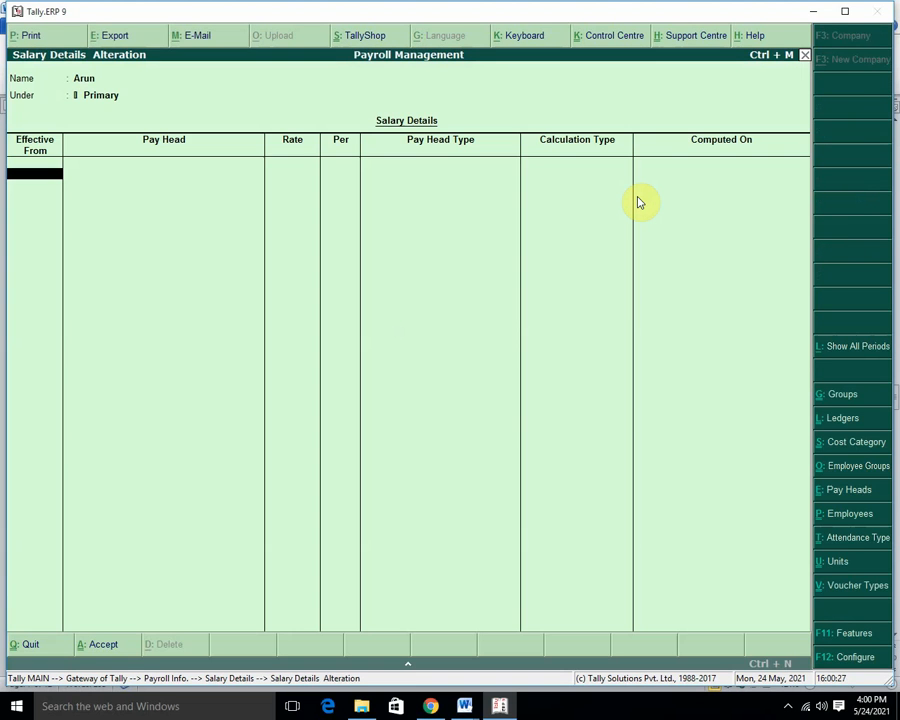
# Step: Define a Basic Salary of 10,000 per month for this employee, effective from 1-Apr-2021
pyautogui.write('apr')
pyautogui.press('Return')
pyautogui.press('Down')
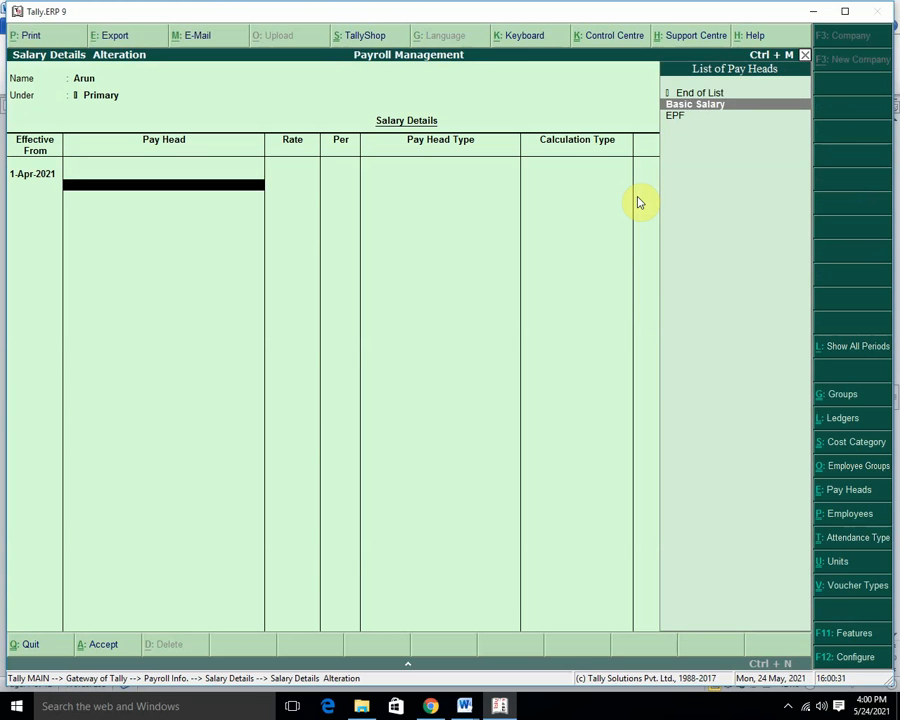
pyautogui.press('Return')
pyautogui.write('10000')
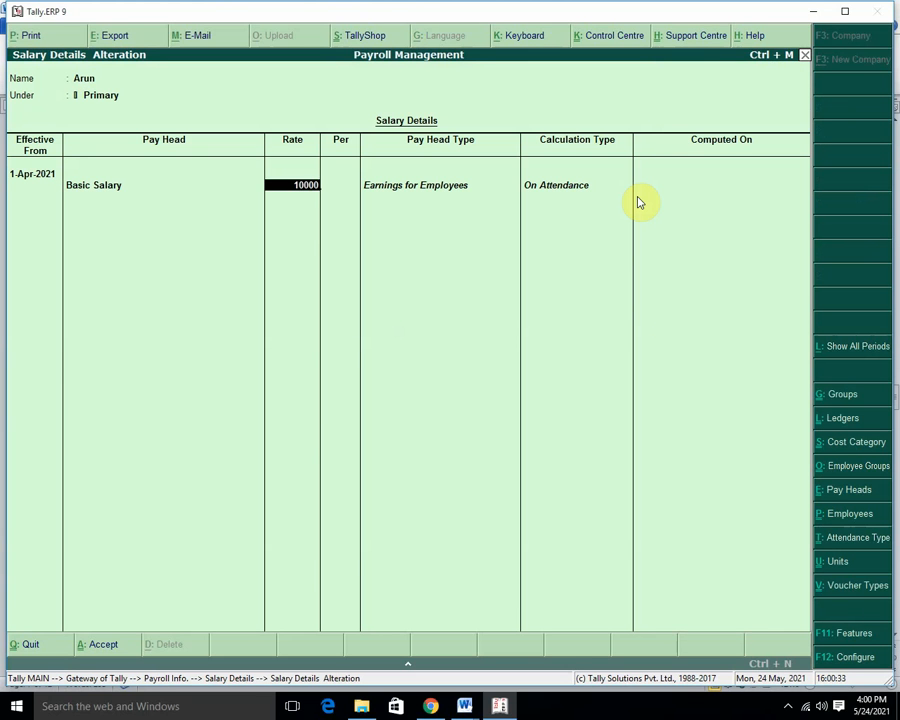
pyautogui.press('Return')
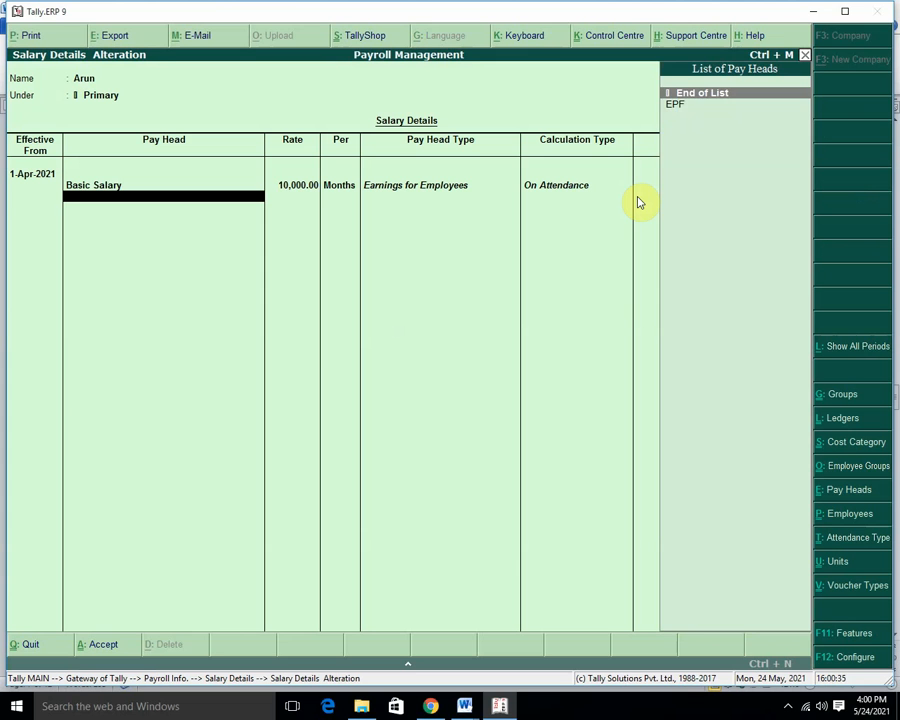
# Step: Add an EPF deduction of 1,250 per month and save the employee's salary details
pyautogui.press('Down')
pyautogui.press('Return')
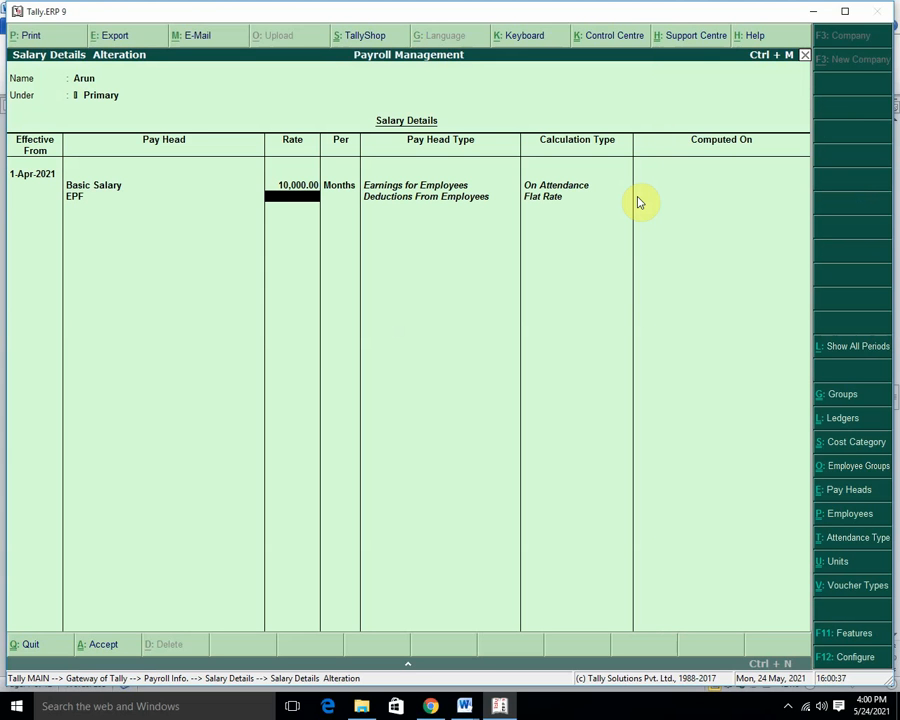
pyautogui.write('1250')
pyautogui.press('Return')
pyautogui.press('Return')
pyautogui.press('Return')
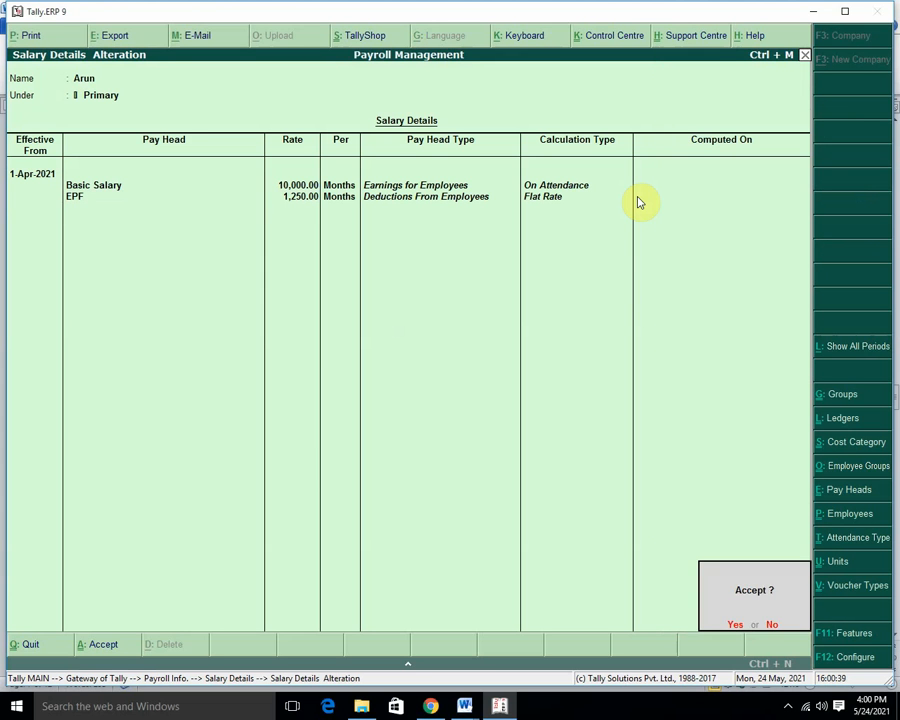
pyautogui.press('Return')
pyautogui.press('Escape')
pyautogui.press('Escape')
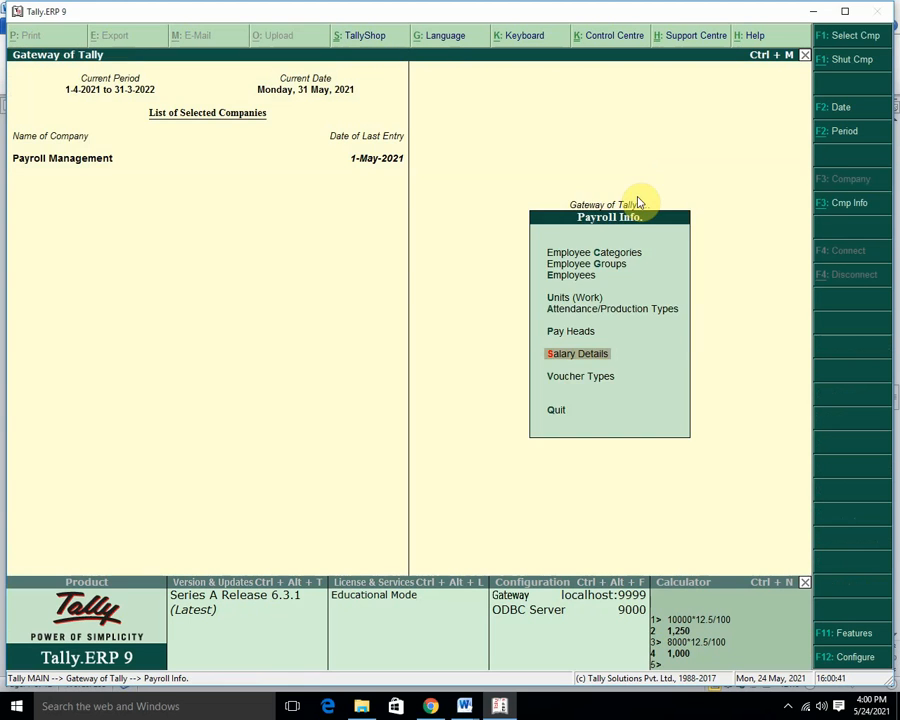
# Step: Start a new payroll voucher and set its autofill to process Salary for 1-5-2021 to 31-5-2021
pyautogui.press('Escape')
pyautogui.press('Down')
pyautogui.press('Down')
pyautogui.press('Down')
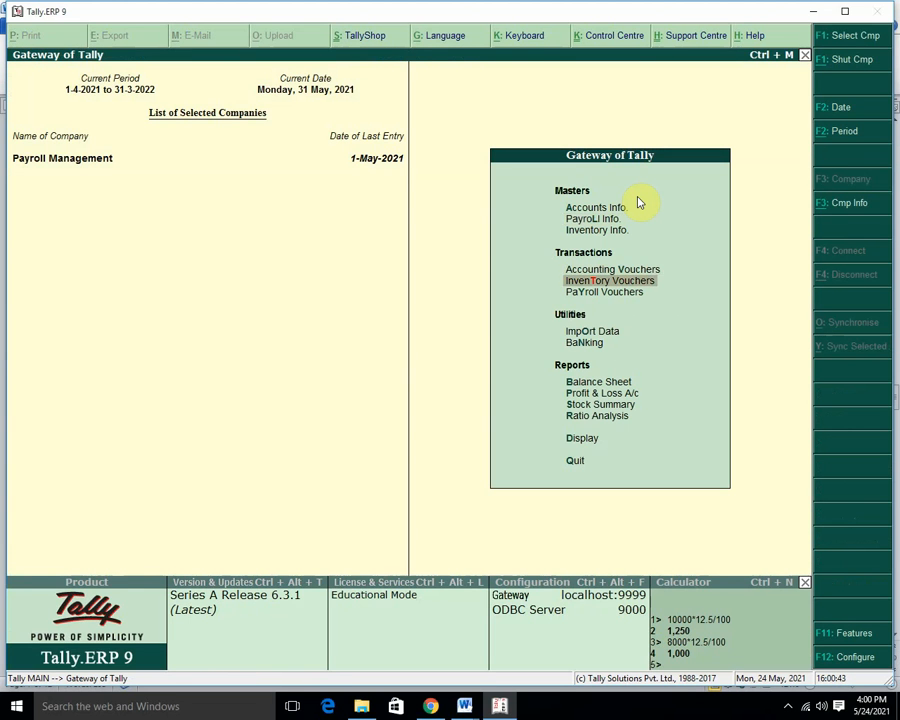
pyautogui.press('Down')
pyautogui.press('Return')
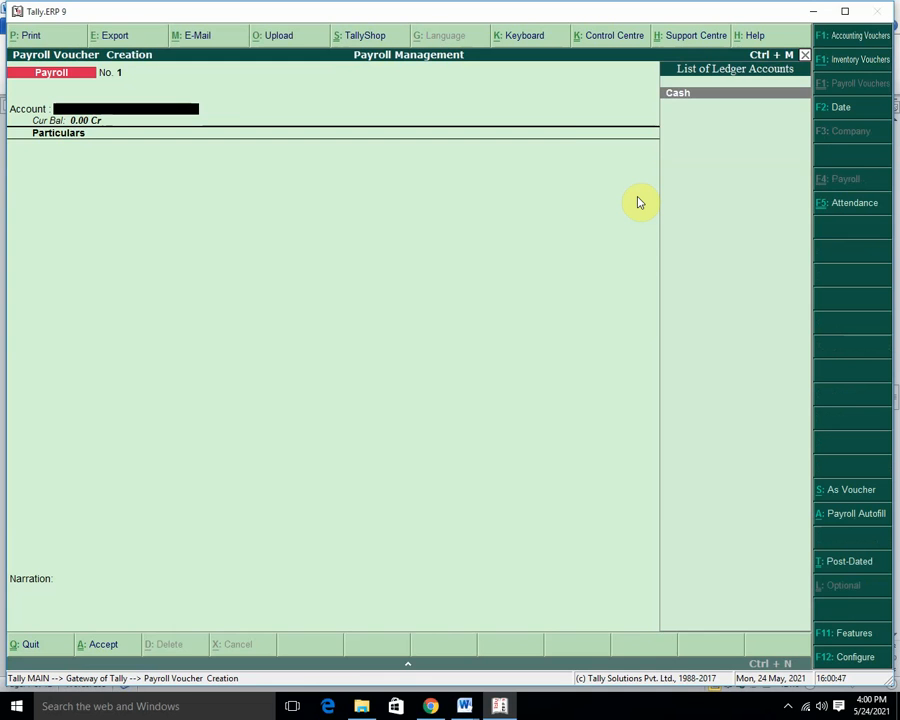
pyautogui.hotkey('alt', 'a')
pyautogui.press('Down')
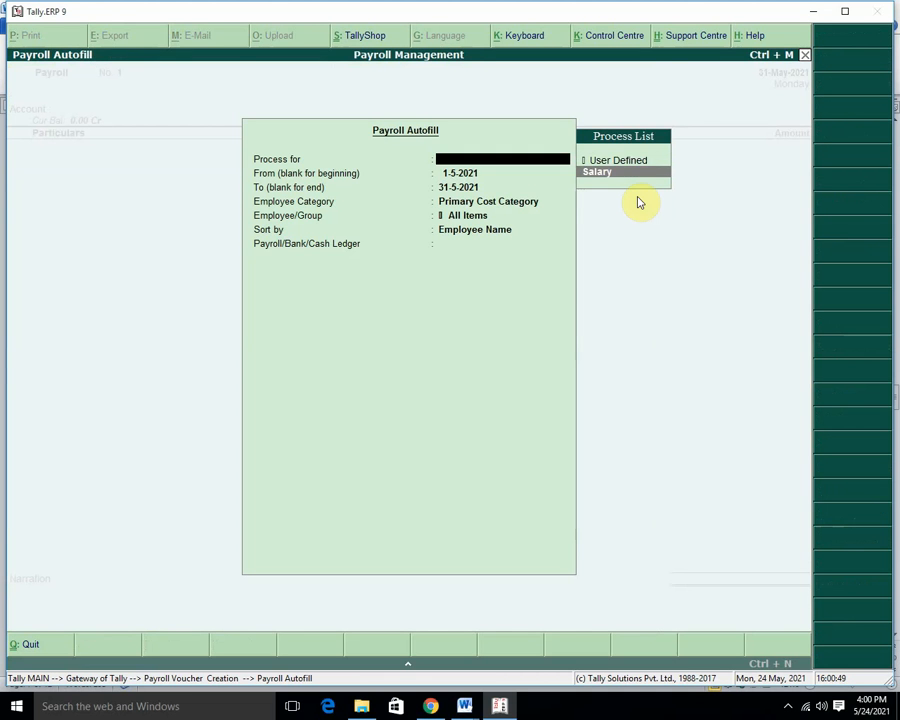
pyautogui.press('Return')
pyautogui.press('Return')
pyautogui.press('Return')
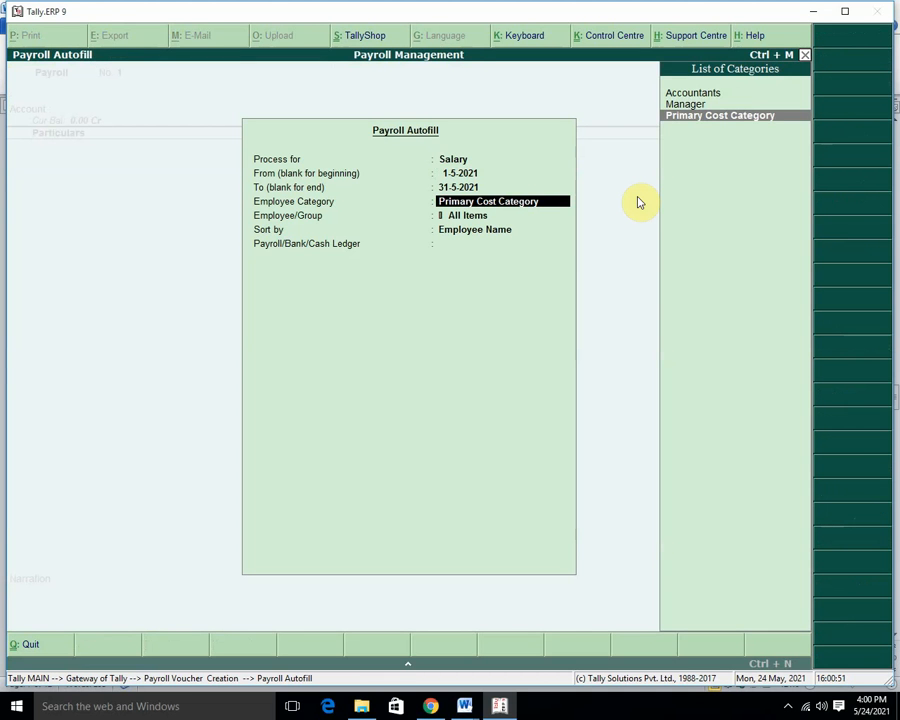
# Step: Autofill payroll for all employees in the Manager category, sorted by Employee Name and paid from Cash, and save the voucher
pyautogui.press('Up')
pyautogui.press('Return')
pyautogui.press('Return')
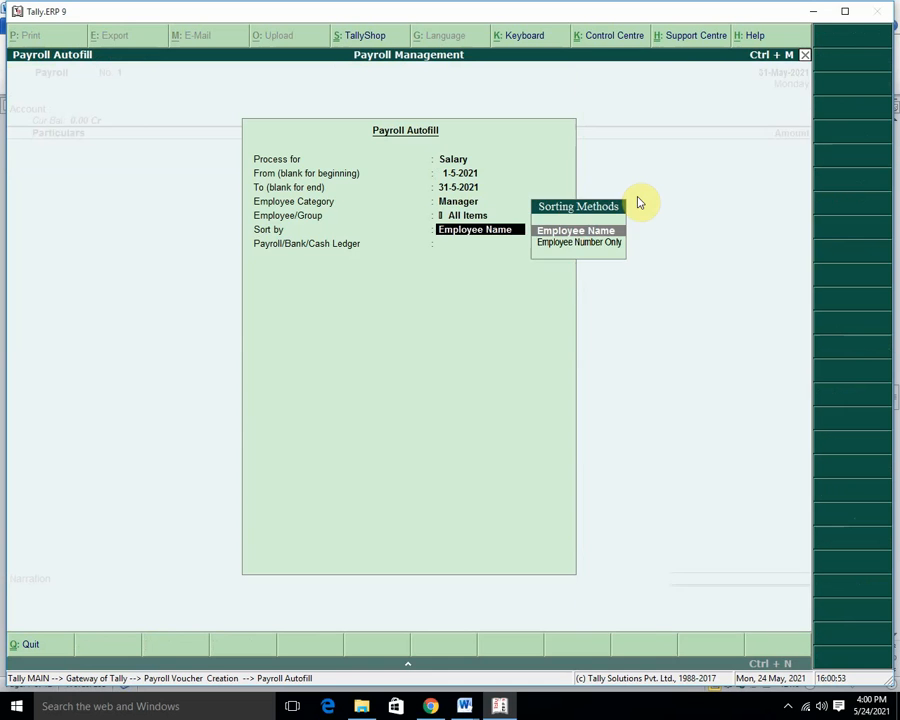
pyautogui.press('Return')
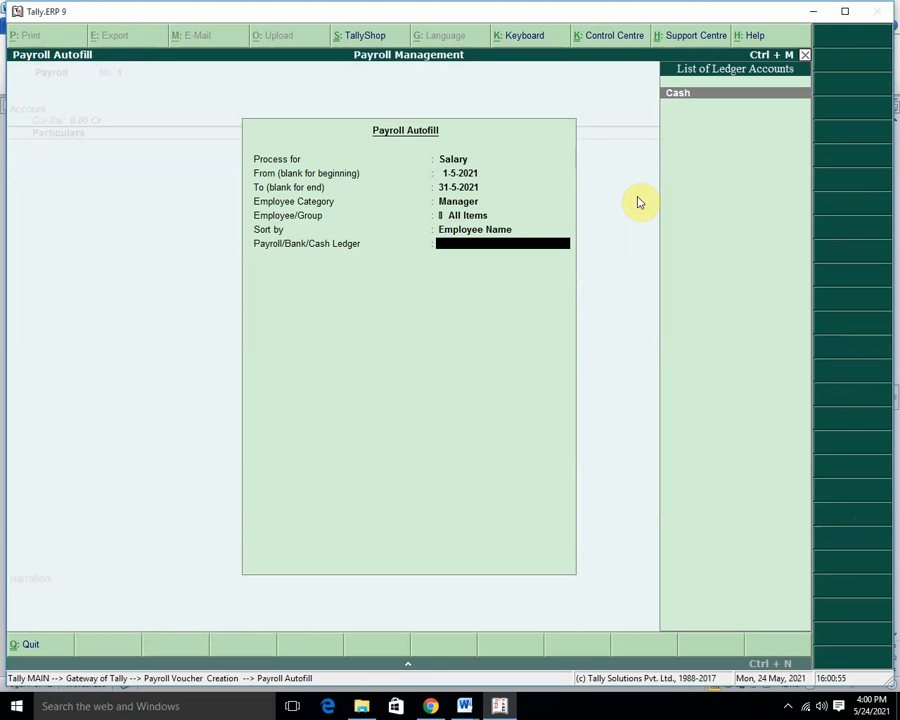
pyautogui.press('Return')
pyautogui.press('Return')
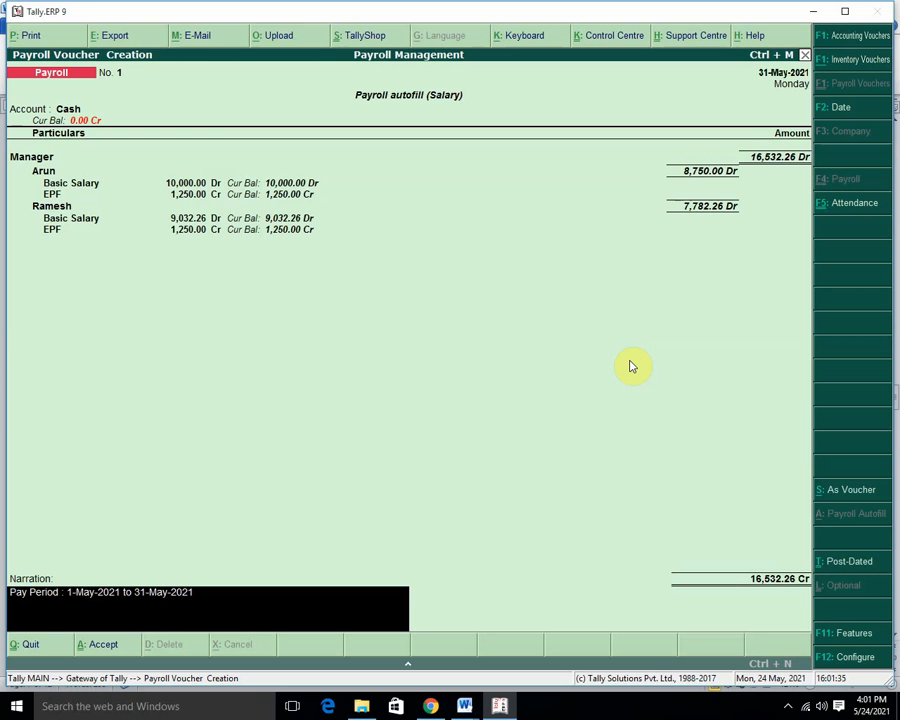
pyautogui.press('Return')
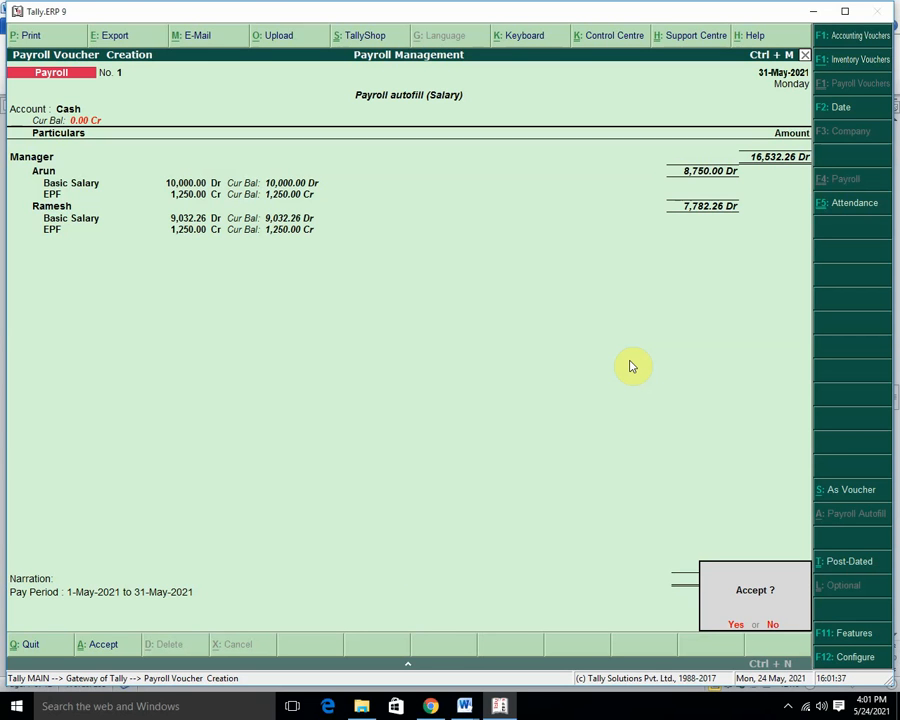
pyautogui.click(631, 366)
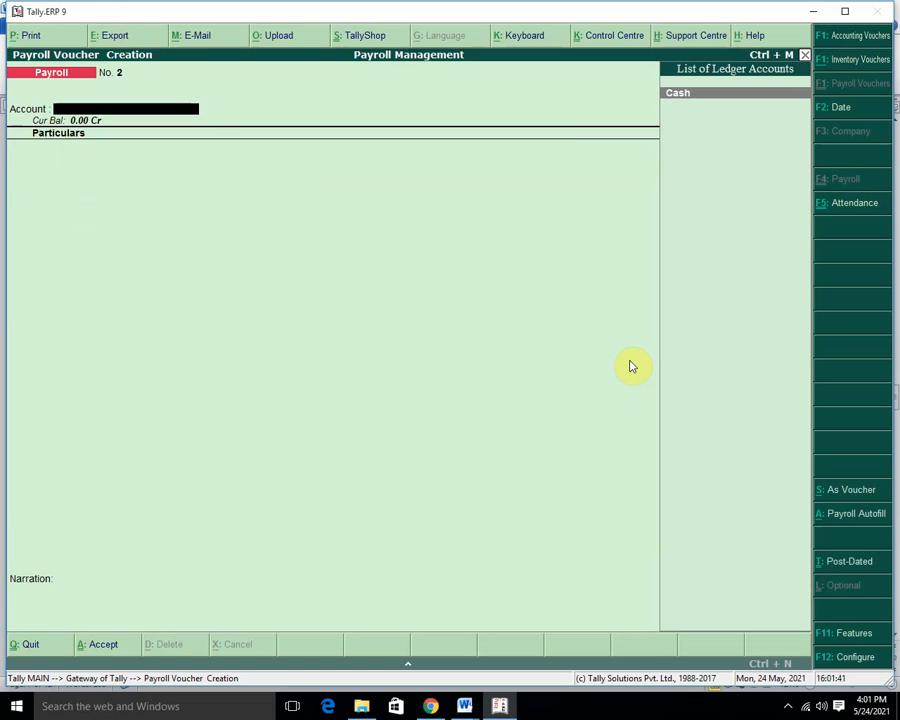
# Step: Set a new payroll autofill to process Salary for 1-5-2021 to 31-5-2021 for the Accountants category
pyautogui.hotkey('ctrl', 'f')
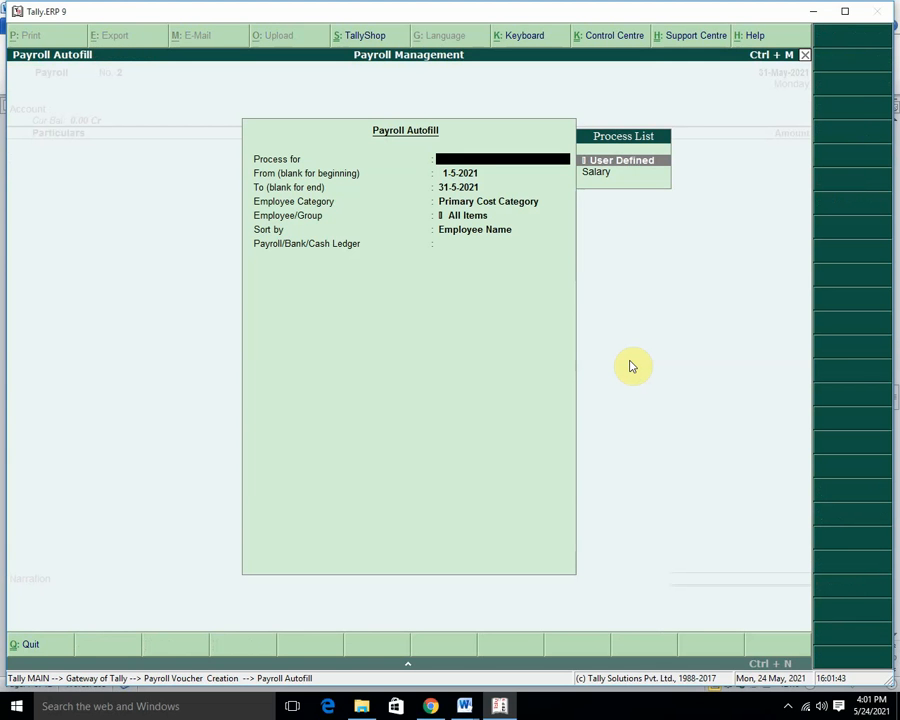
pyautogui.press('Down')
pyautogui.press('Return')
pyautogui.press('Return')
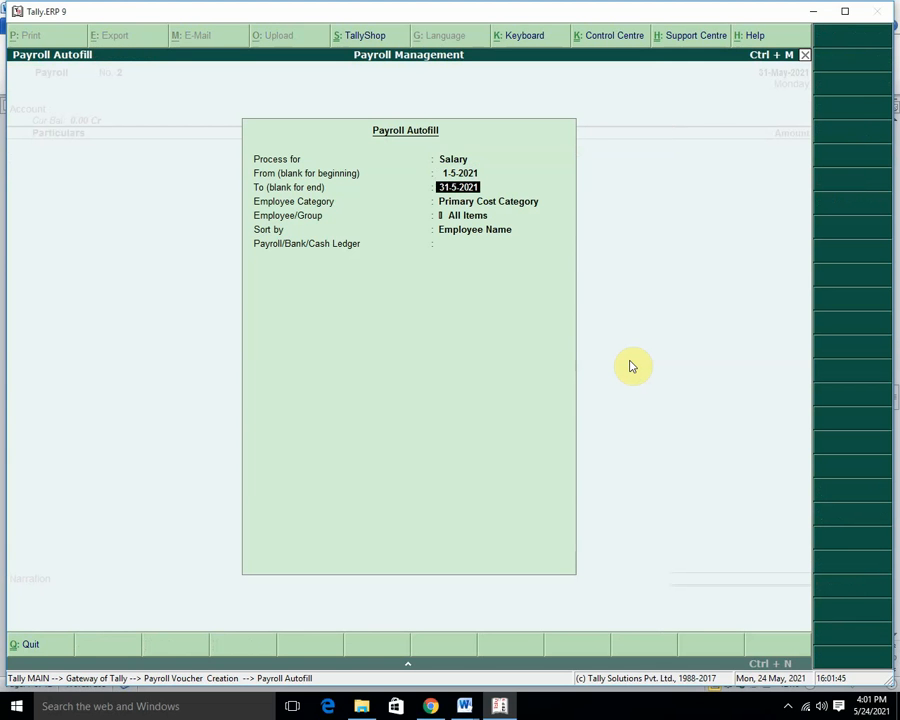
pyautogui.press('Return')
pyautogui.press('Up')
pyautogui.press('Up')
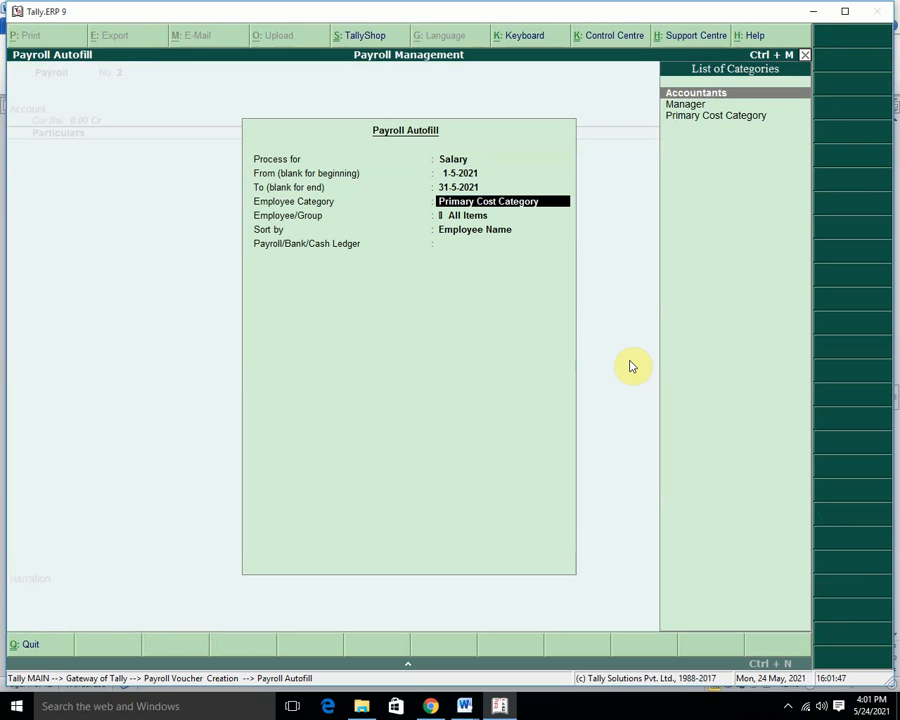
pyautogui.press('Return')
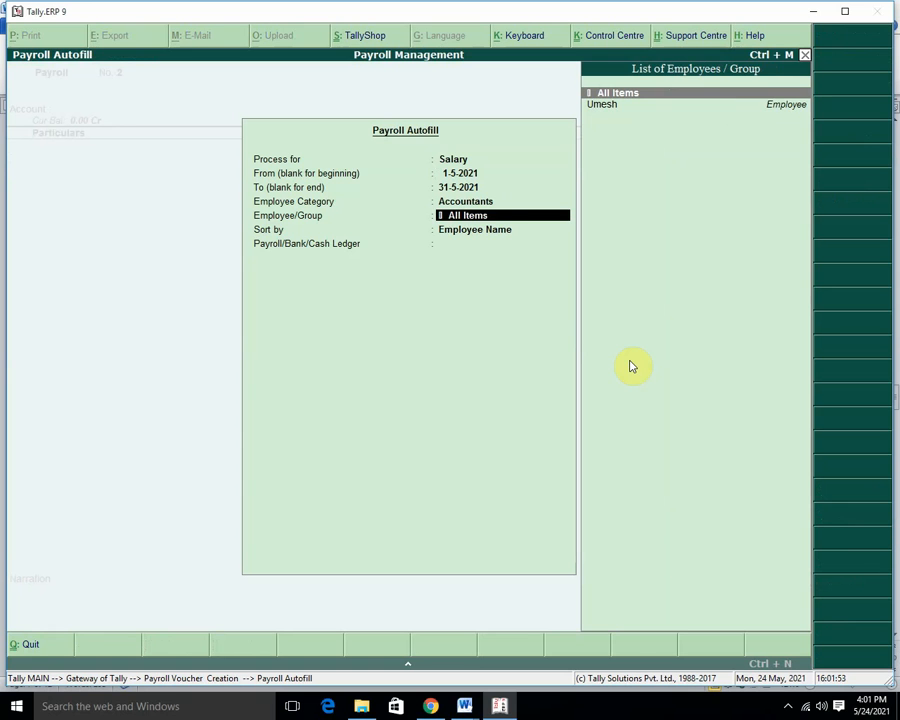
# Step: Fill the voucher for all items sorted by Employee Name with the Cash ledger, save it and leave voucher entry
pyautogui.press('Return')
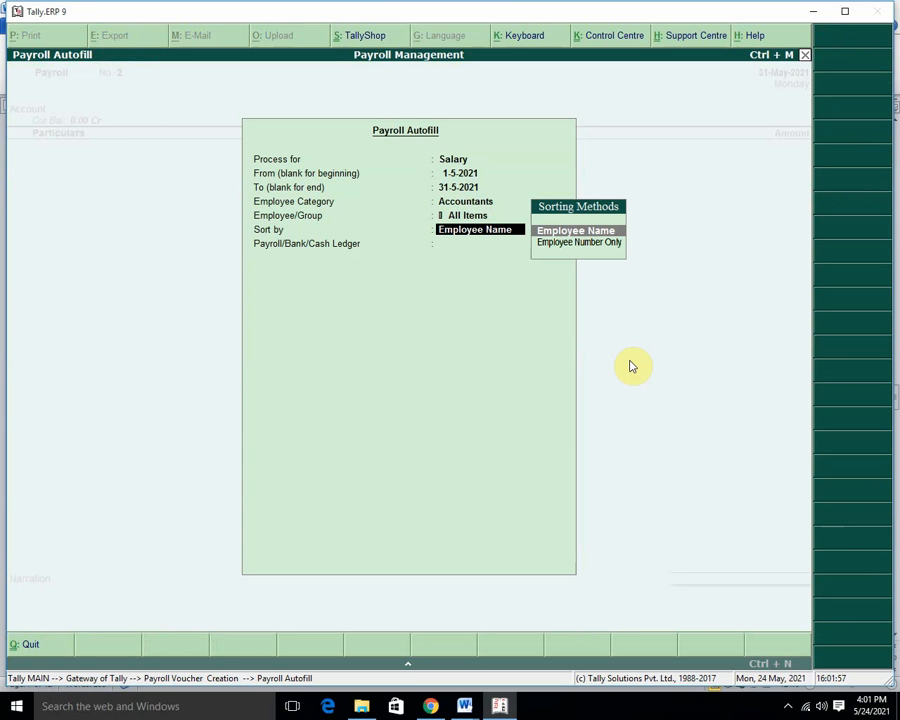
pyautogui.press('Return')
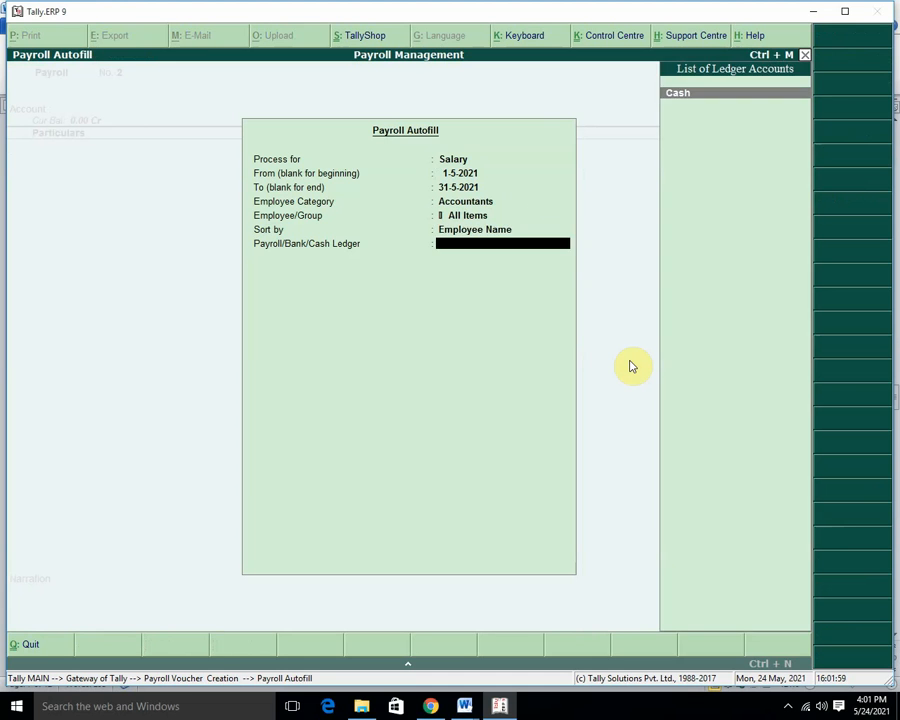
pyautogui.press('Return')
pyautogui.press('Return')
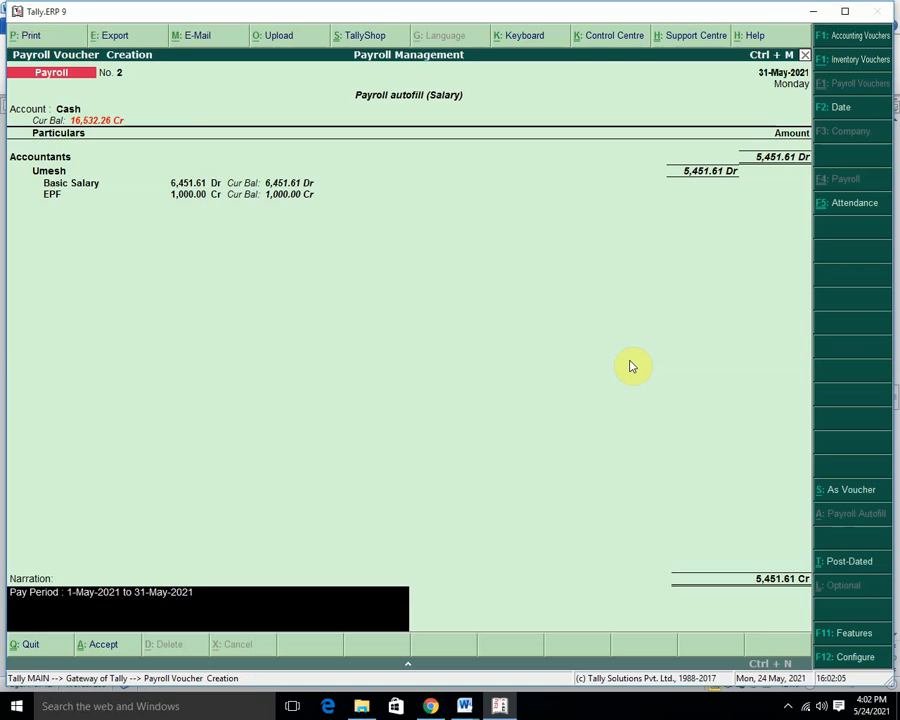
pyautogui.press('Return')
pyautogui.press('Return')
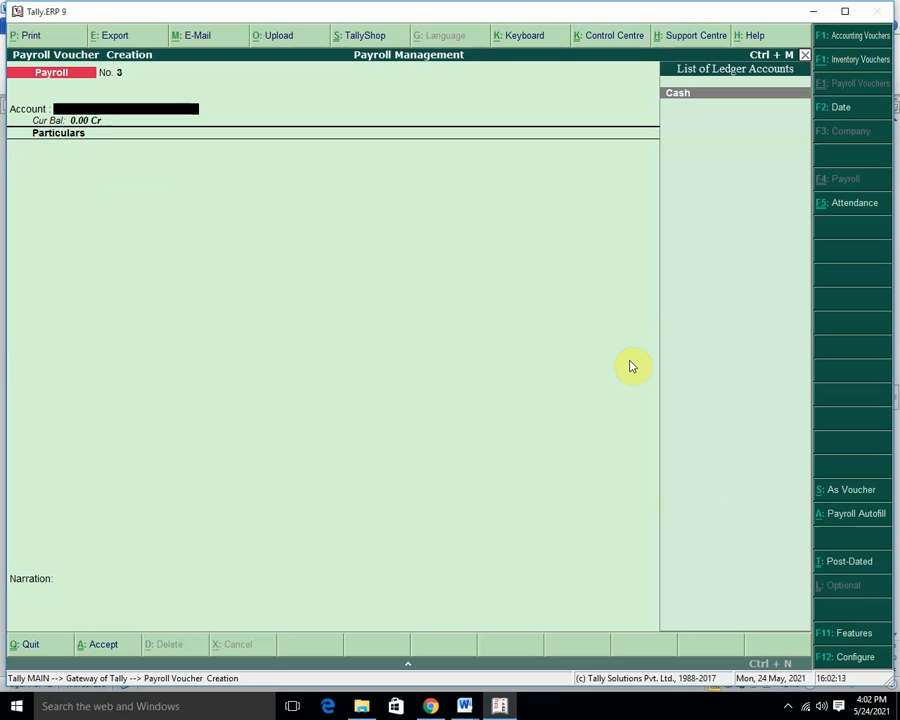
pyautogui.press('Escape')
pyautogui.press('y')
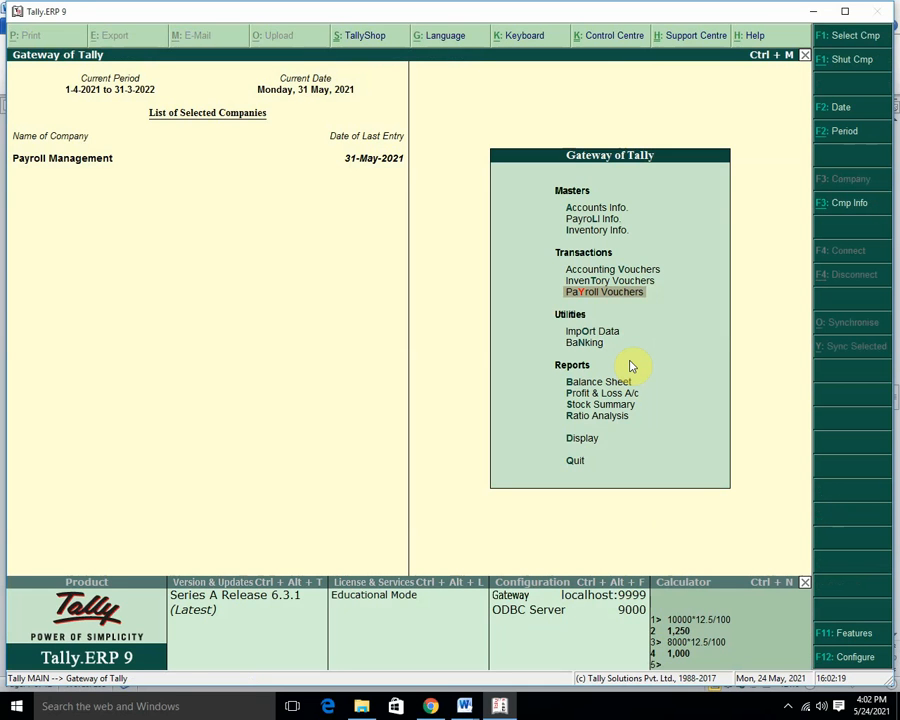
# Step: Open the payroll reports from the display reports
pyautogui.press('d')
pyautogui.press('Down')
pyautogui.press('Down')
pyautogui.press('Down')
pyautogui.press('Down')
pyautogui.press('Down')
pyautogui.press('Down')
pyautogui.press('Down')
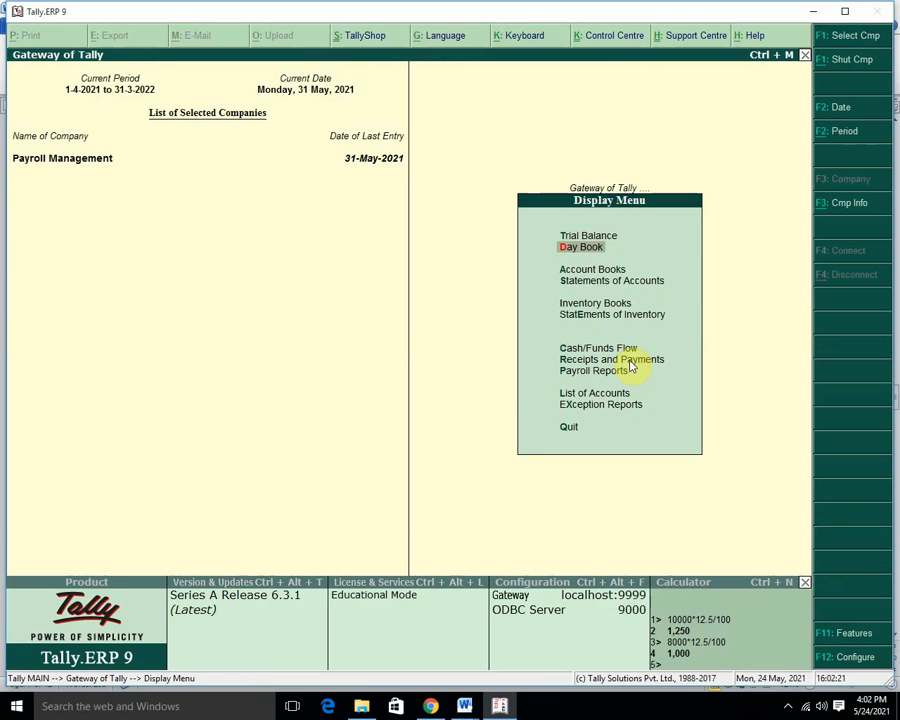
pyautogui.press('Down')
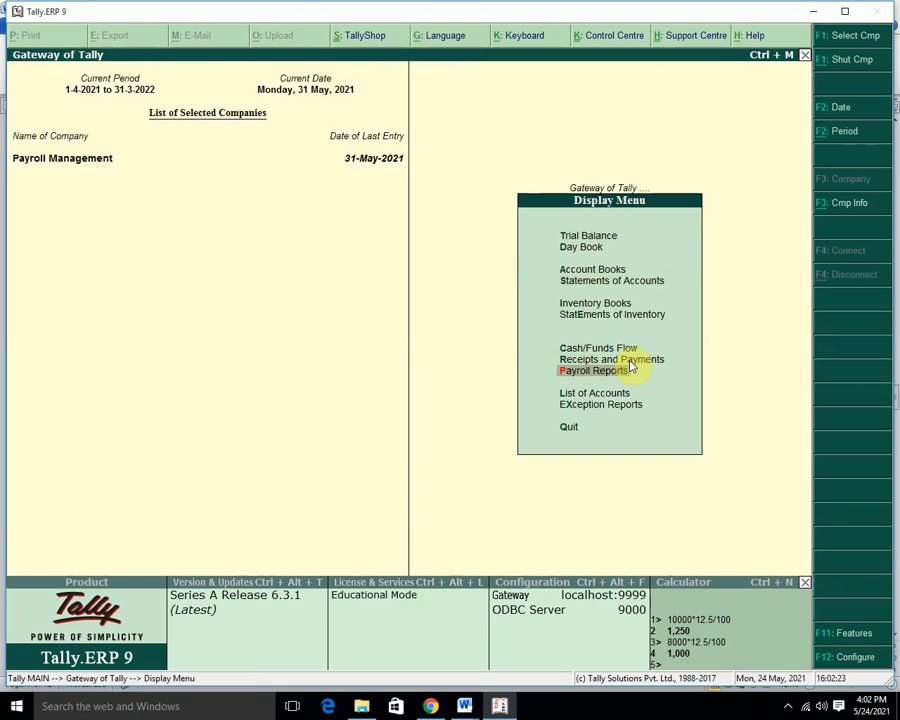
pyautogui.press('Return')
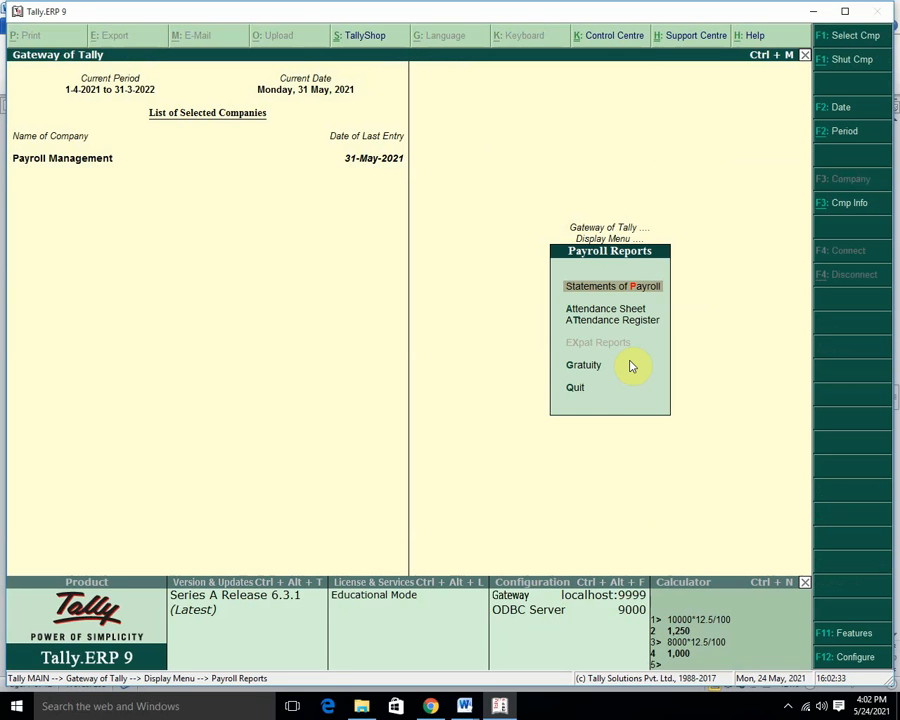
# Step: View the single pay slip of the first listed Manager employee
pyautogui.press('Return')
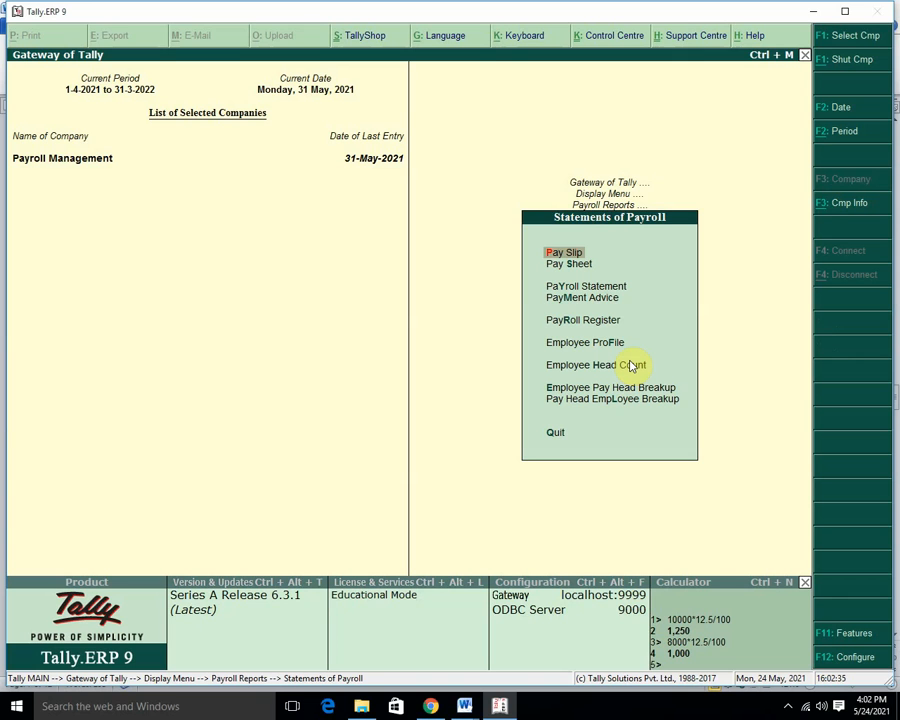
pyautogui.press('Return')
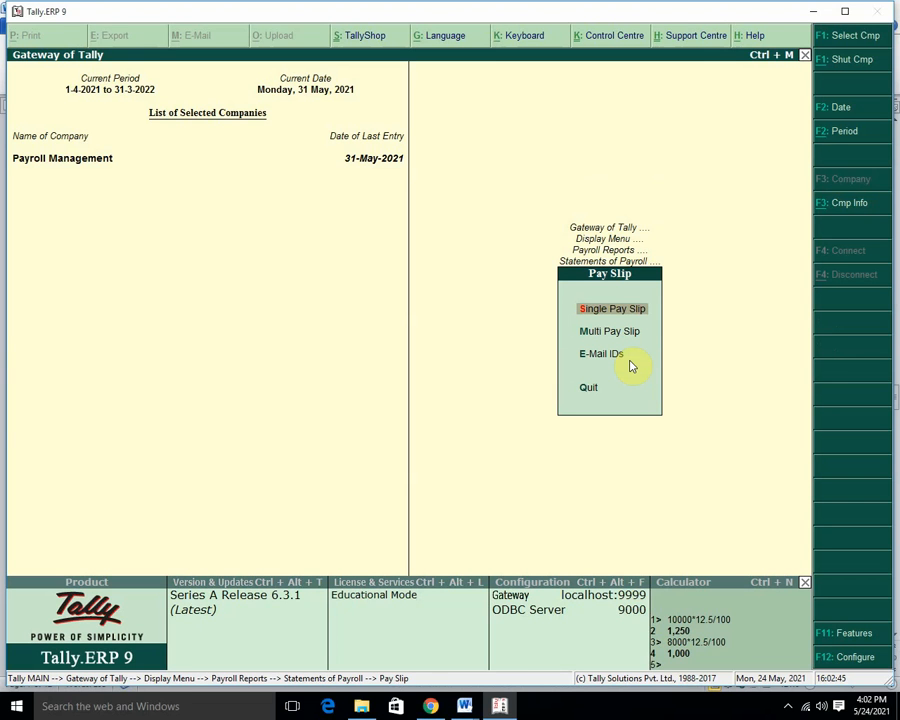
pyautogui.click(628, 360)
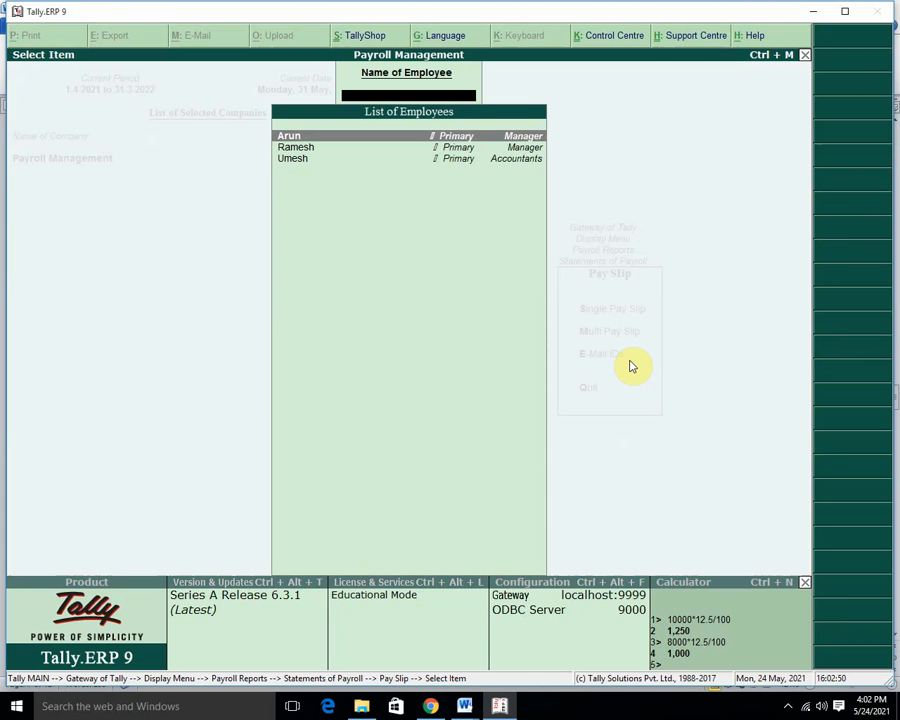
pyautogui.press('Return')
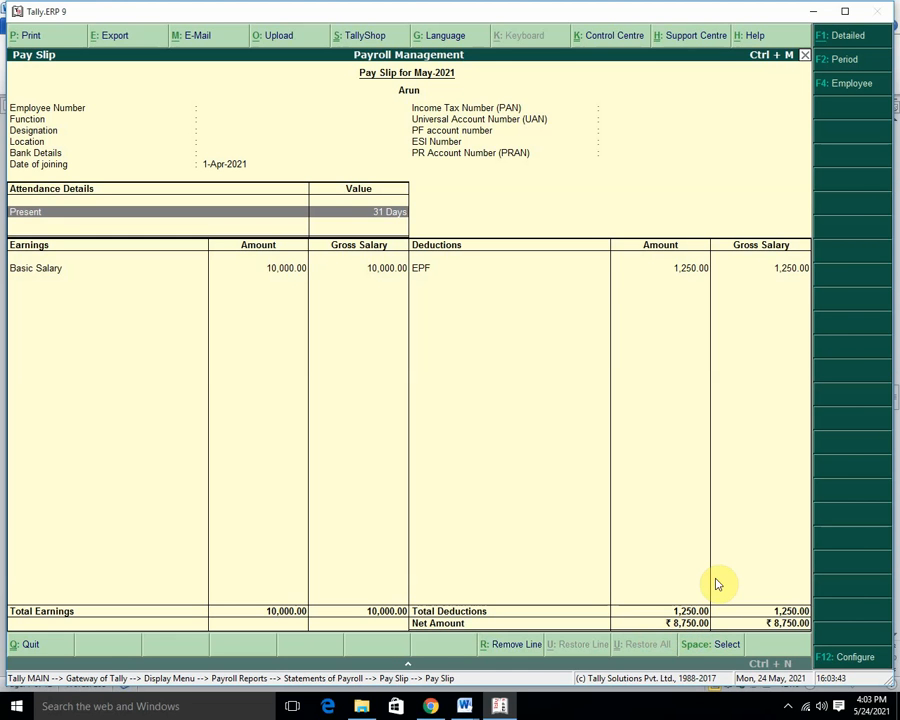
# Step: Switch the pay slip to the second listed Manager employee and dismiss the virus protection notification
pyautogui.press('F4')
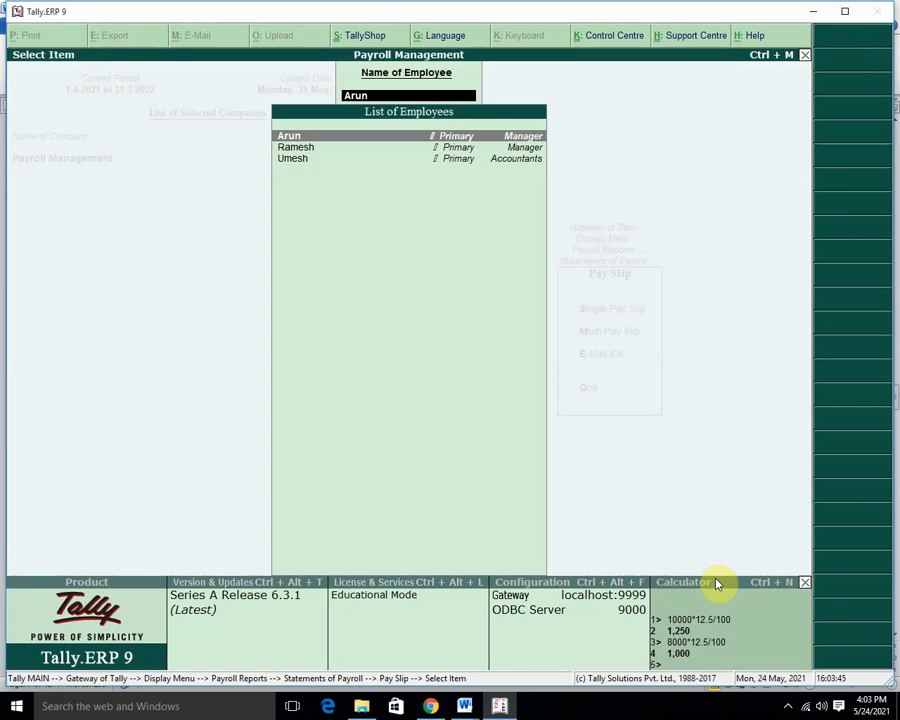
pyautogui.press('Down')
pyautogui.press('Return')
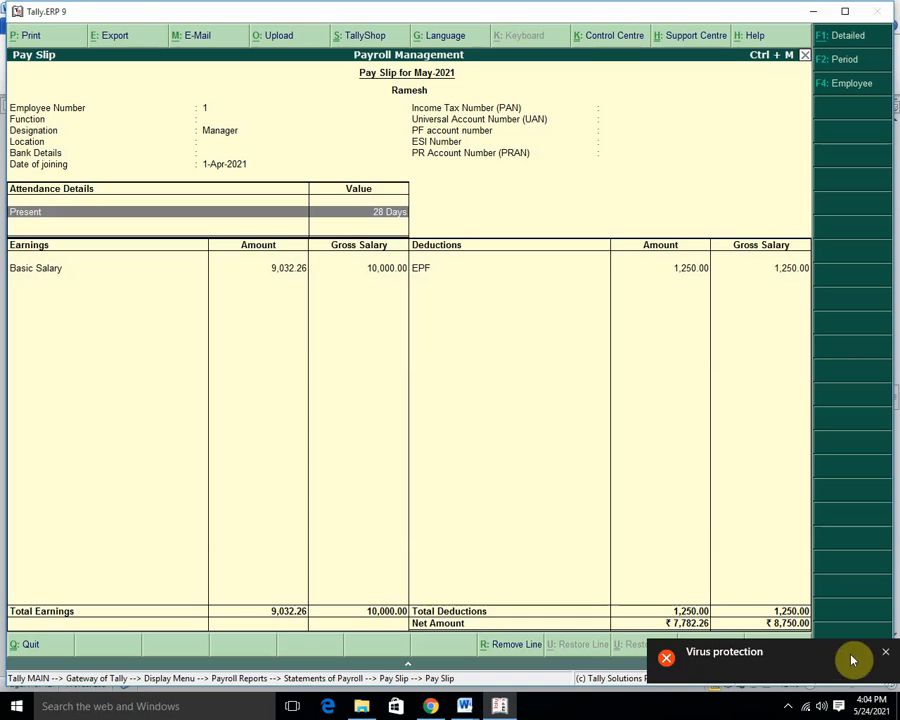
pyautogui.click(882, 657)
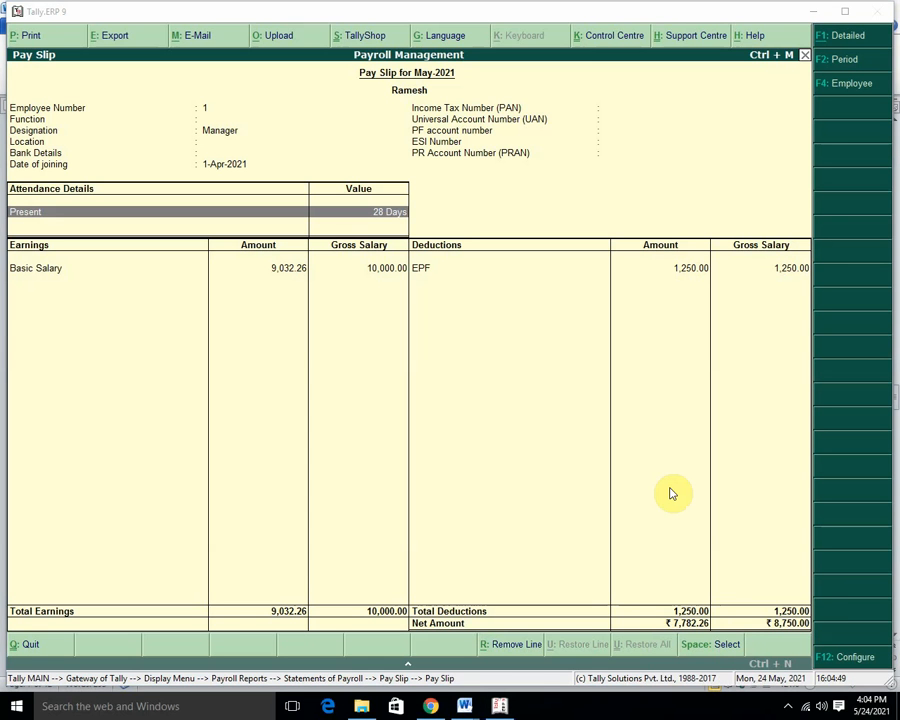